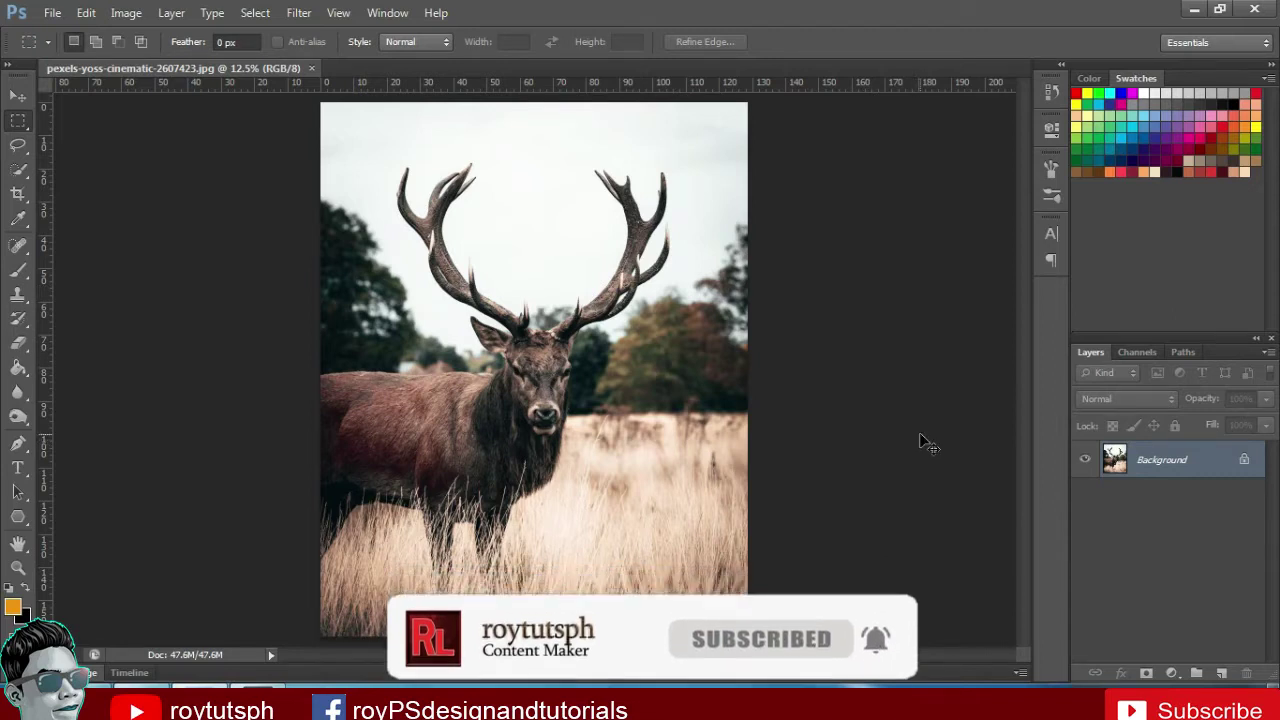
Duplicate the stag photo's Background layer into a new Layer 1 with Ctrl+J
key("ctrl+j")
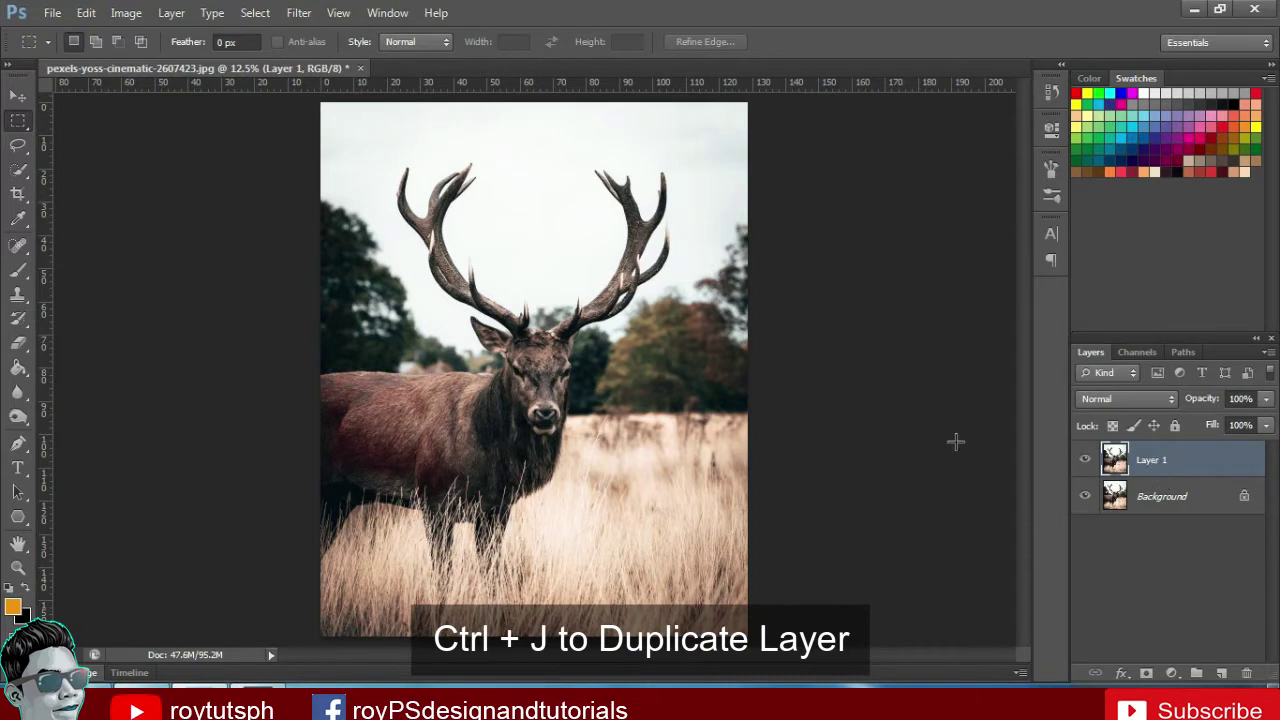
With the Quick Selection tool, brush a selection over the deer's head, neck, back and antlers
left_click(18, 168)
right_click(18, 168)
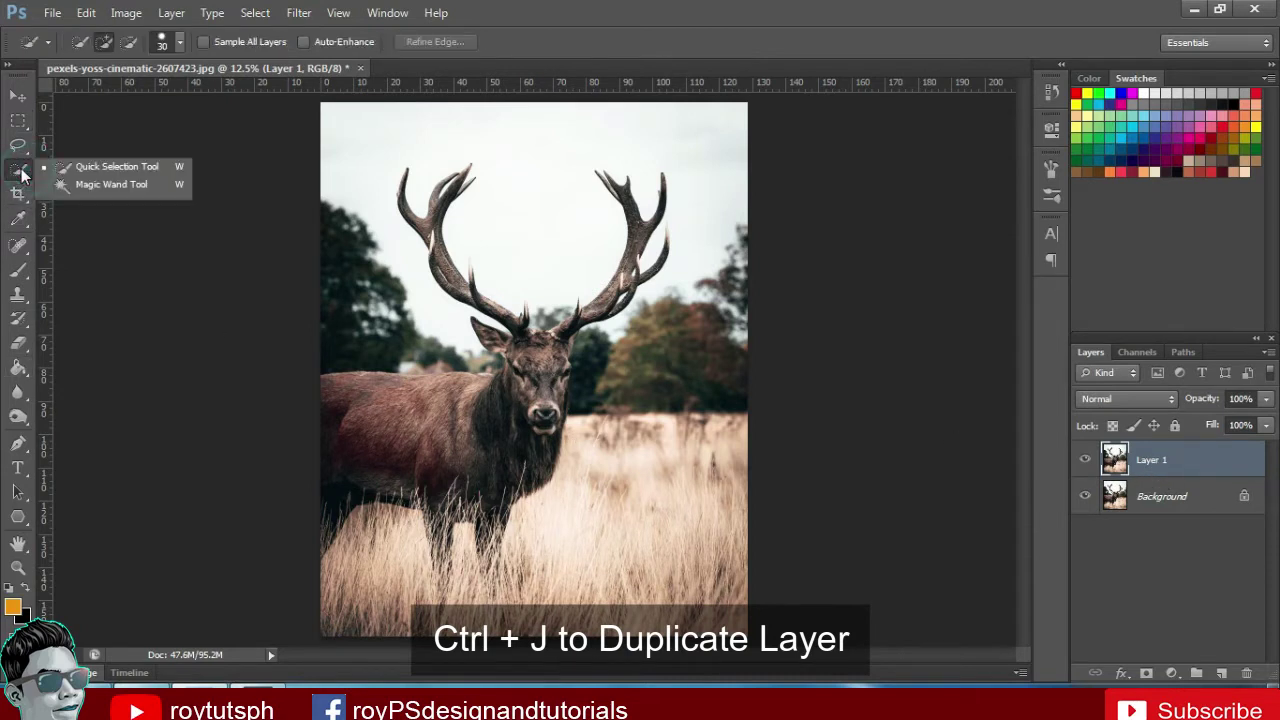
left_click(121, 168)
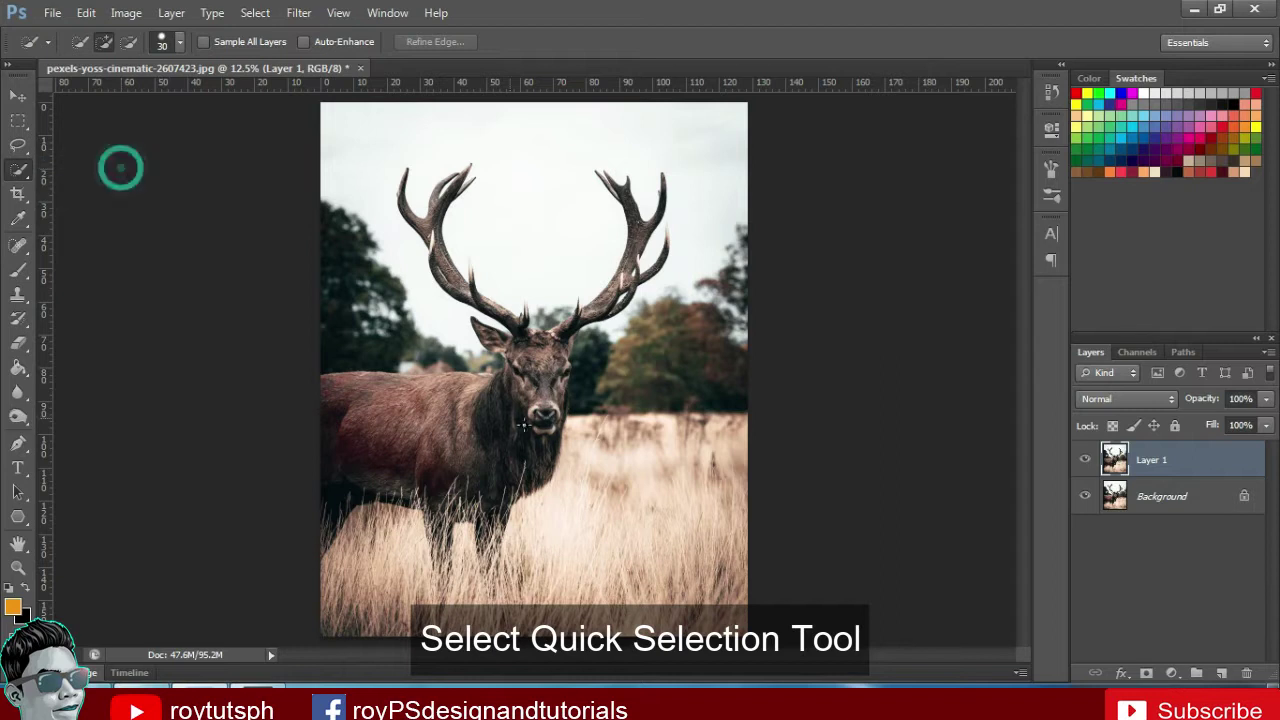
left_click_drag(496, 385, 599, 258)
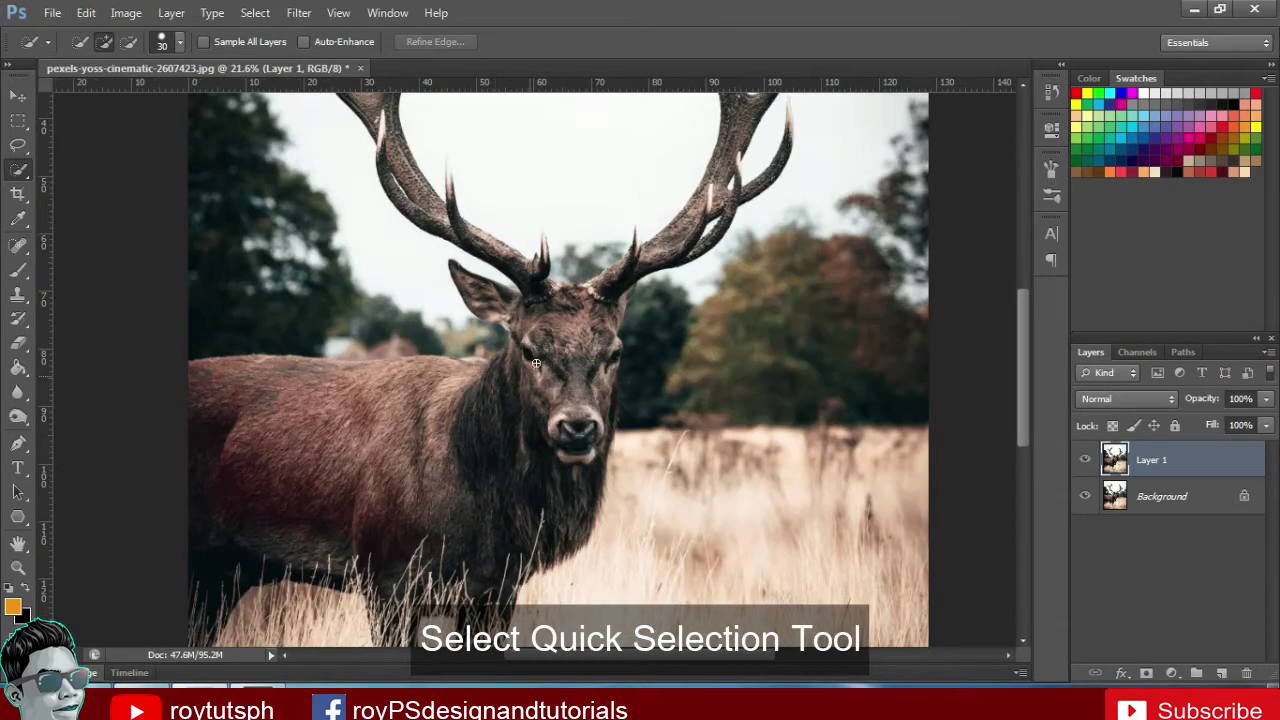
left_click_drag(521, 271, 620, 278)
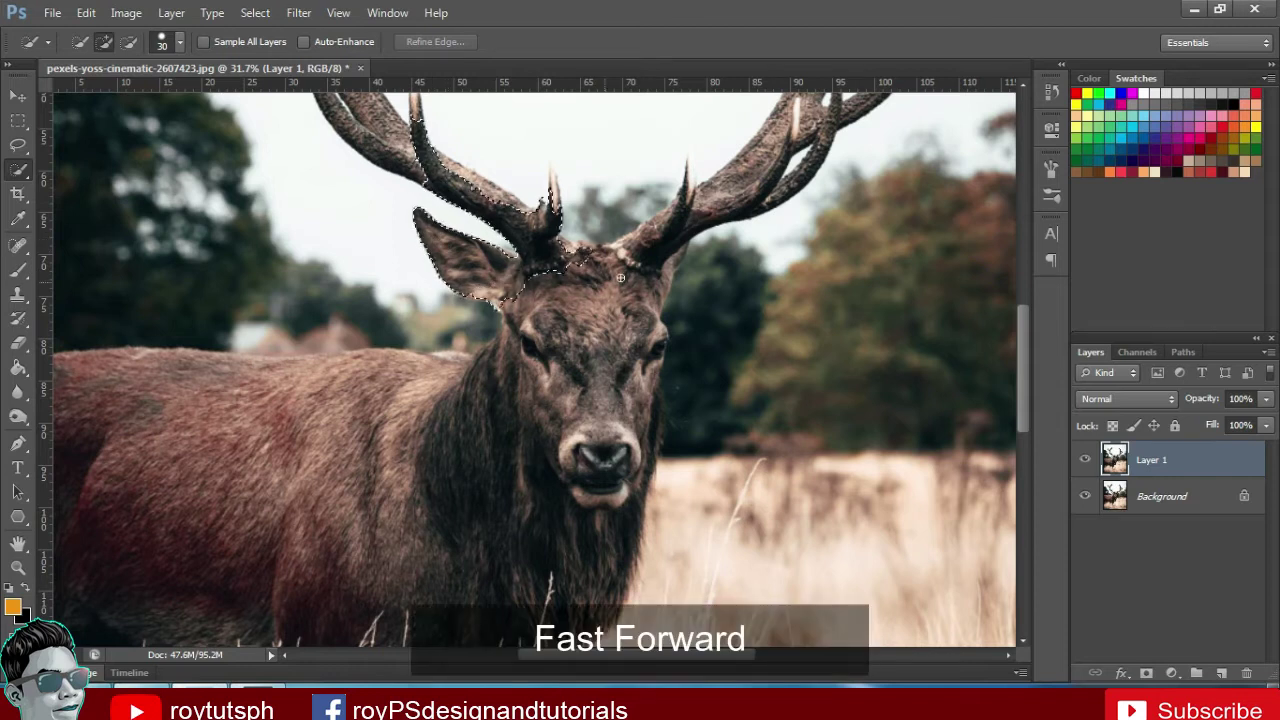
mouse_move(620, 278)
left_mouse_down()
mouse_move(306, 463)
mouse_move(694, 367)
mouse_move(363, 357)
left_mouse_up()
mouse_move(822, 303)
left_mouse_down()
mouse_move(607, 333)
mouse_move(532, 523)
left_mouse_up()
left_click_drag(470, 430, 771, 333)
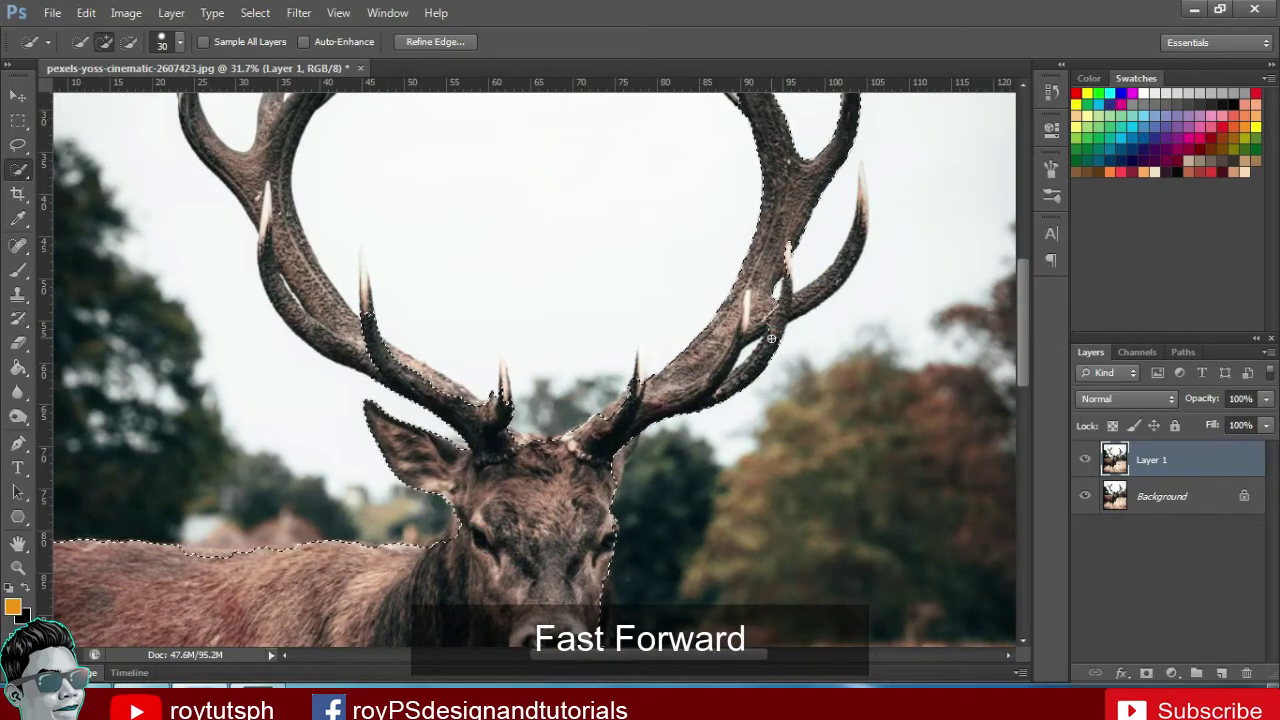
Add the upper antler tines to the selection and touch up the left antler's edges
left_click_drag(677, 340, 625, 475)
mouse_move(650, 180)
left_mouse_down()
mouse_move(800, 357)
mouse_move(812, 345)
left_mouse_up()
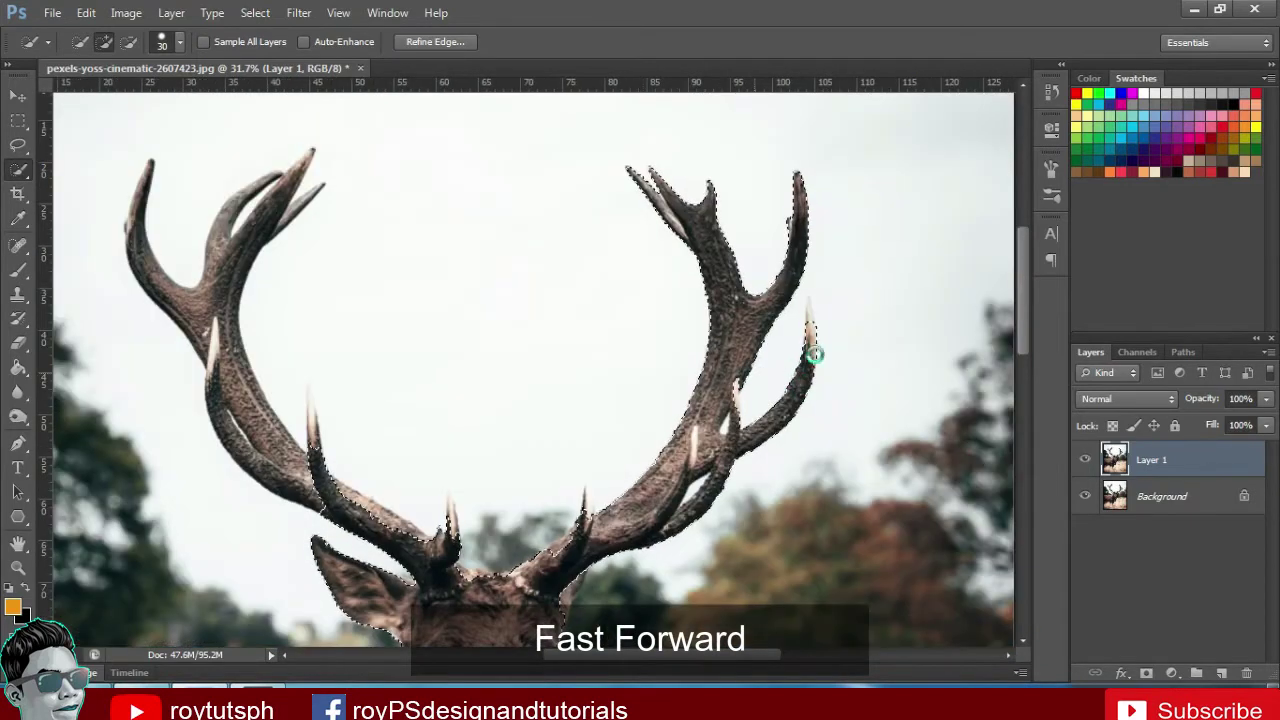
left_click_drag(486, 480, 794, 375)
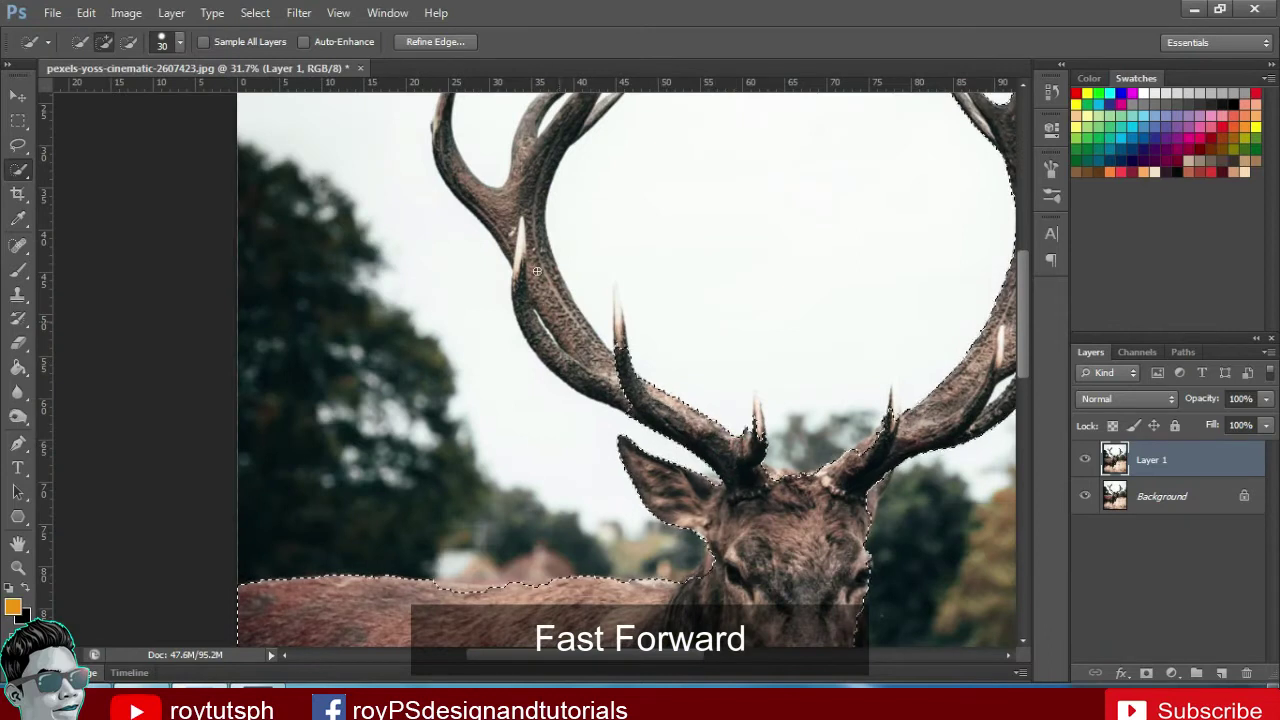
mouse_move(625, 360)
left_mouse_down()
mouse_move(550, 245)
mouse_move(532, 425)
left_mouse_up()
mouse_move(537, 334)
left_mouse_down()
mouse_move(517, 321)
mouse_move(605, 268)
left_mouse_up()
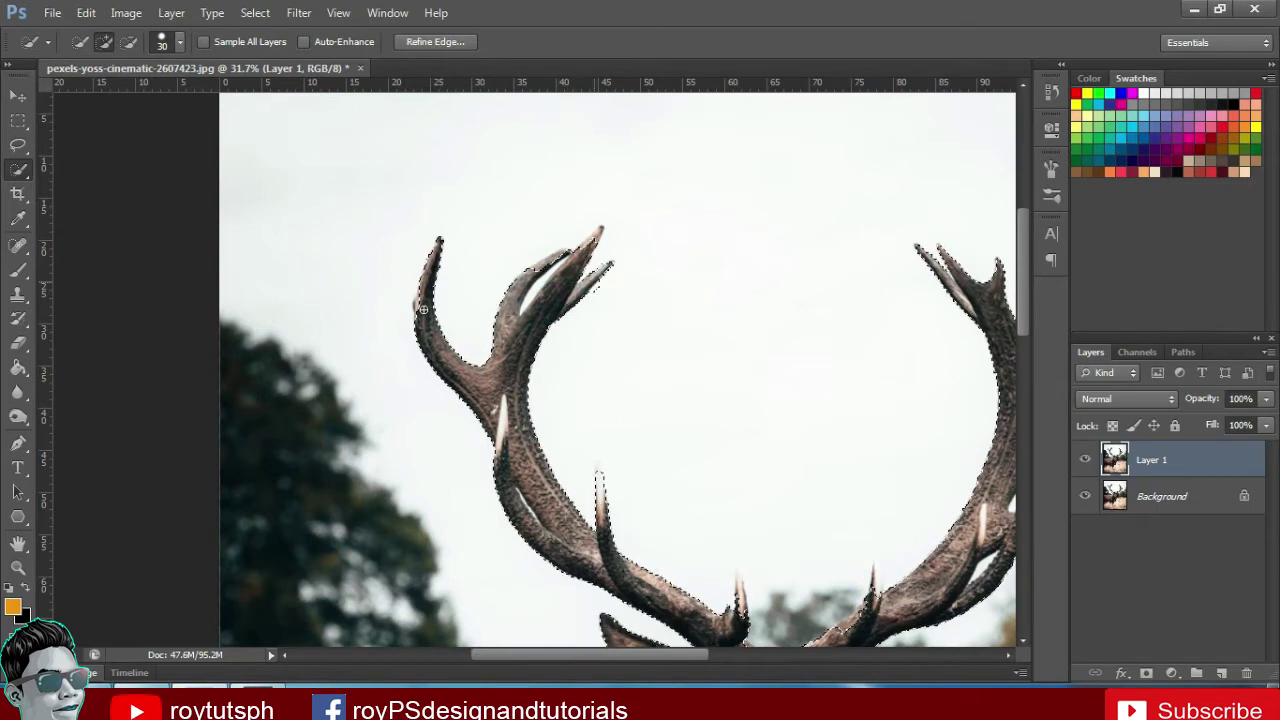
mouse_move(421, 315)
left_mouse_down()
mouse_move(557, 281)
mouse_move(528, 277)
left_mouse_up()
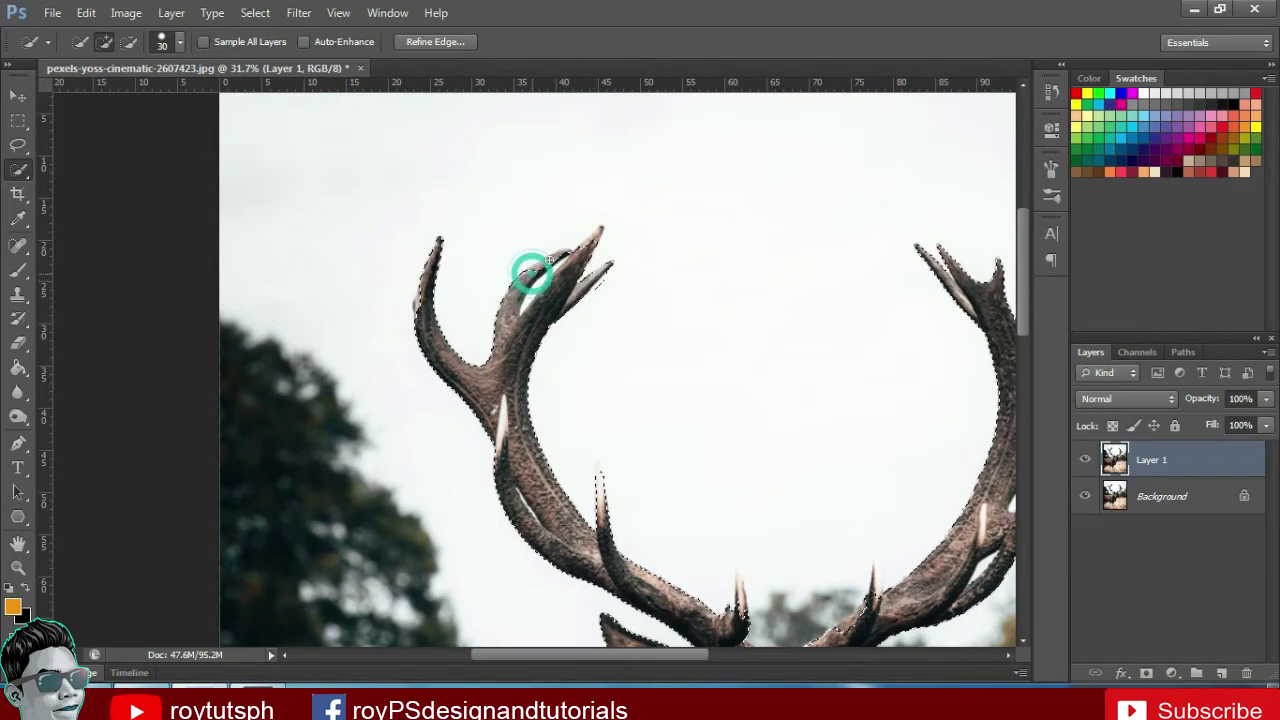
left_click(424, 318)
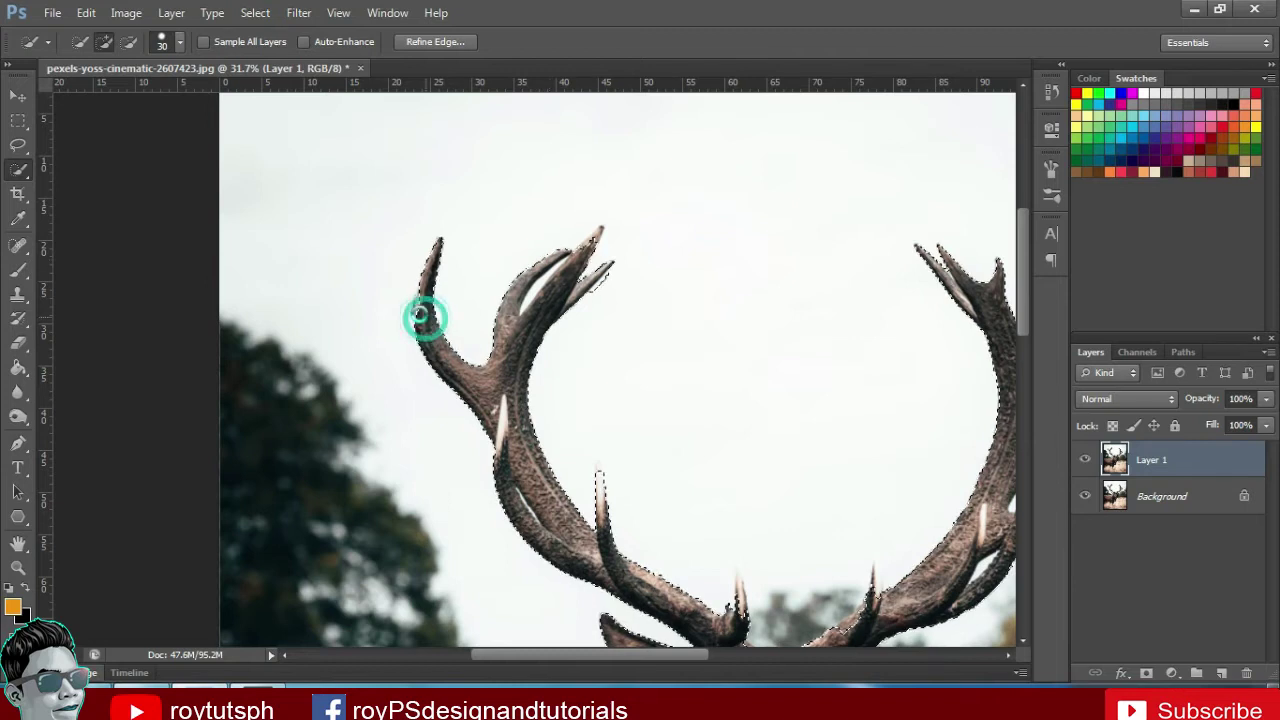
left_click(416, 304)
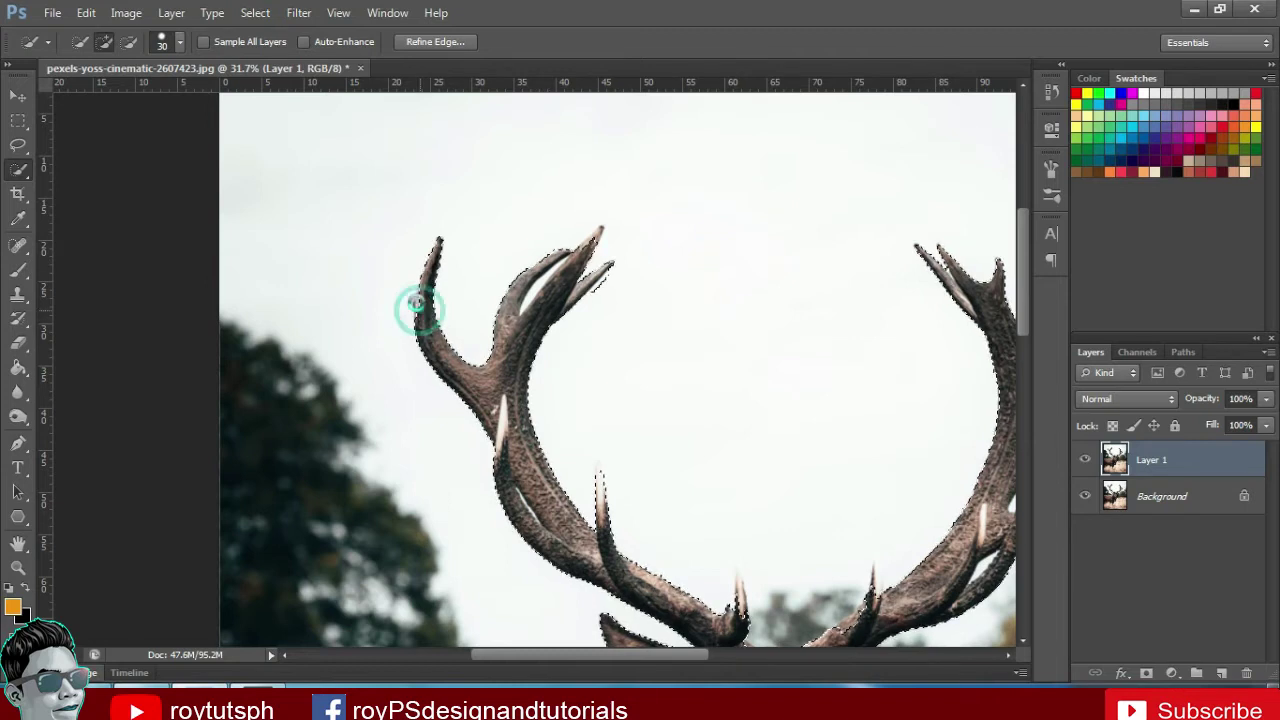
left_click(482, 344)
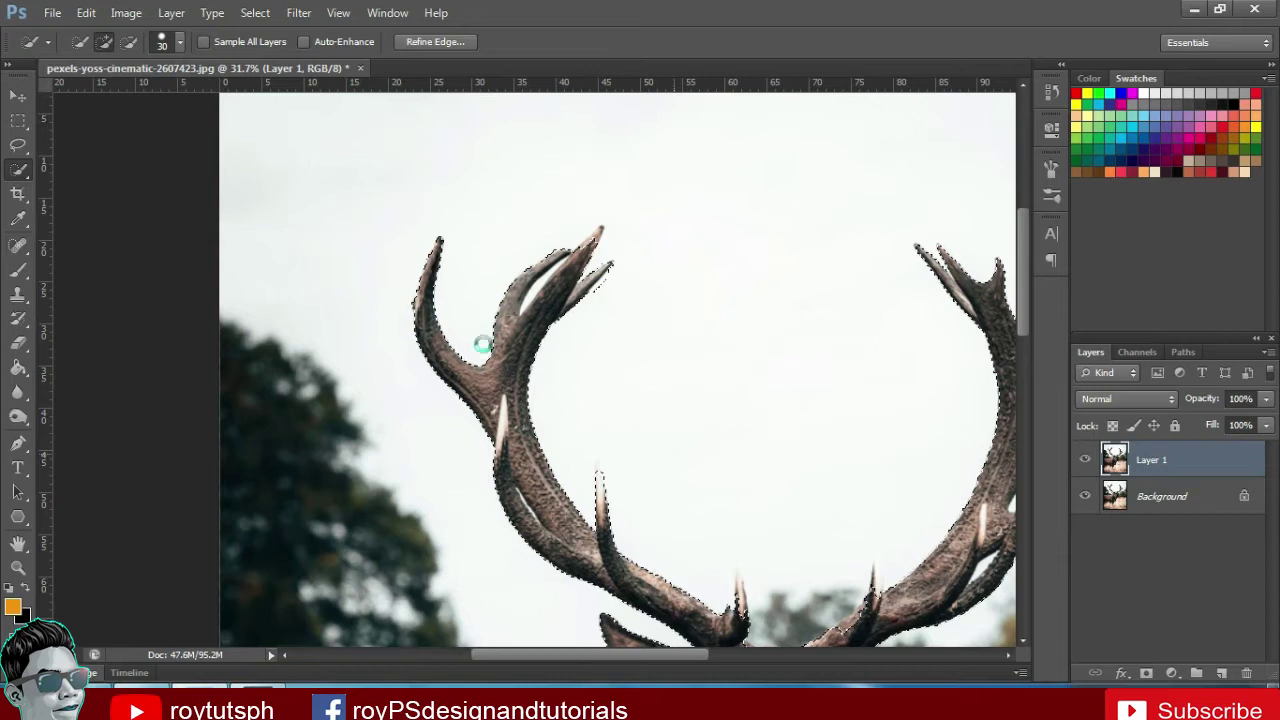
left_click(18, 146)
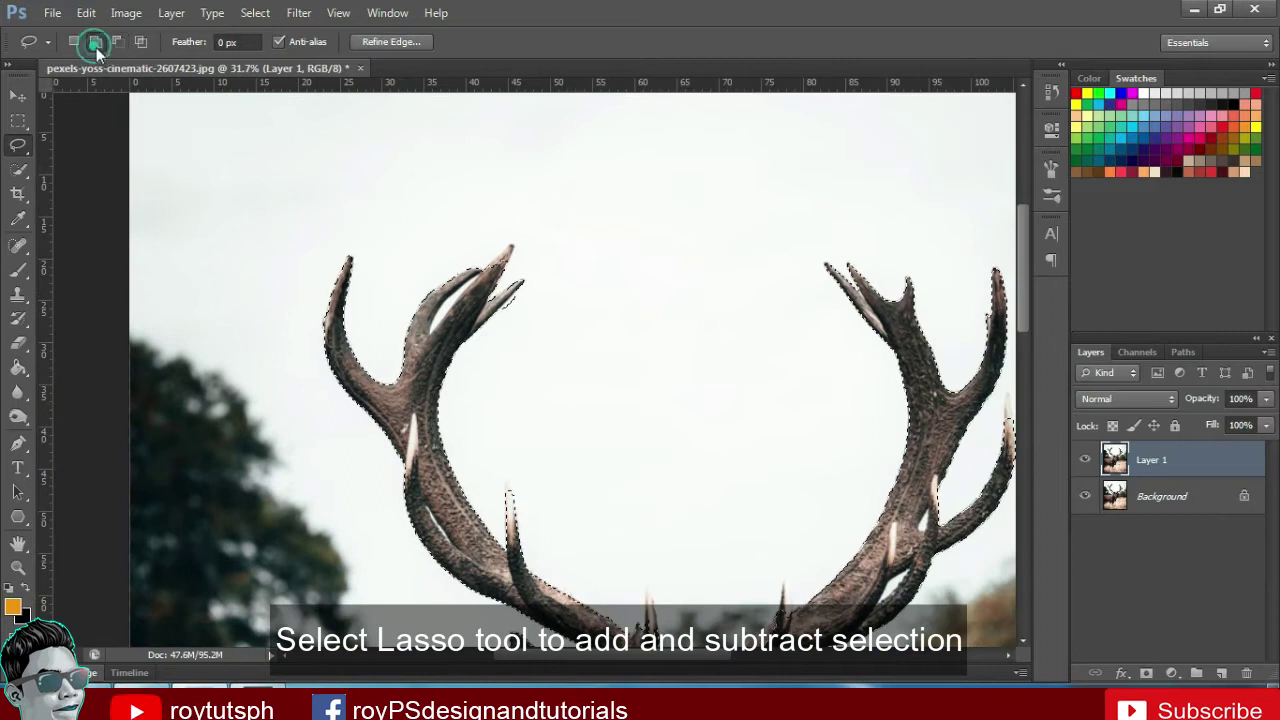
Set the Lasso to Add to selection and trace loops around the right tine tips
left_click(96, 43)
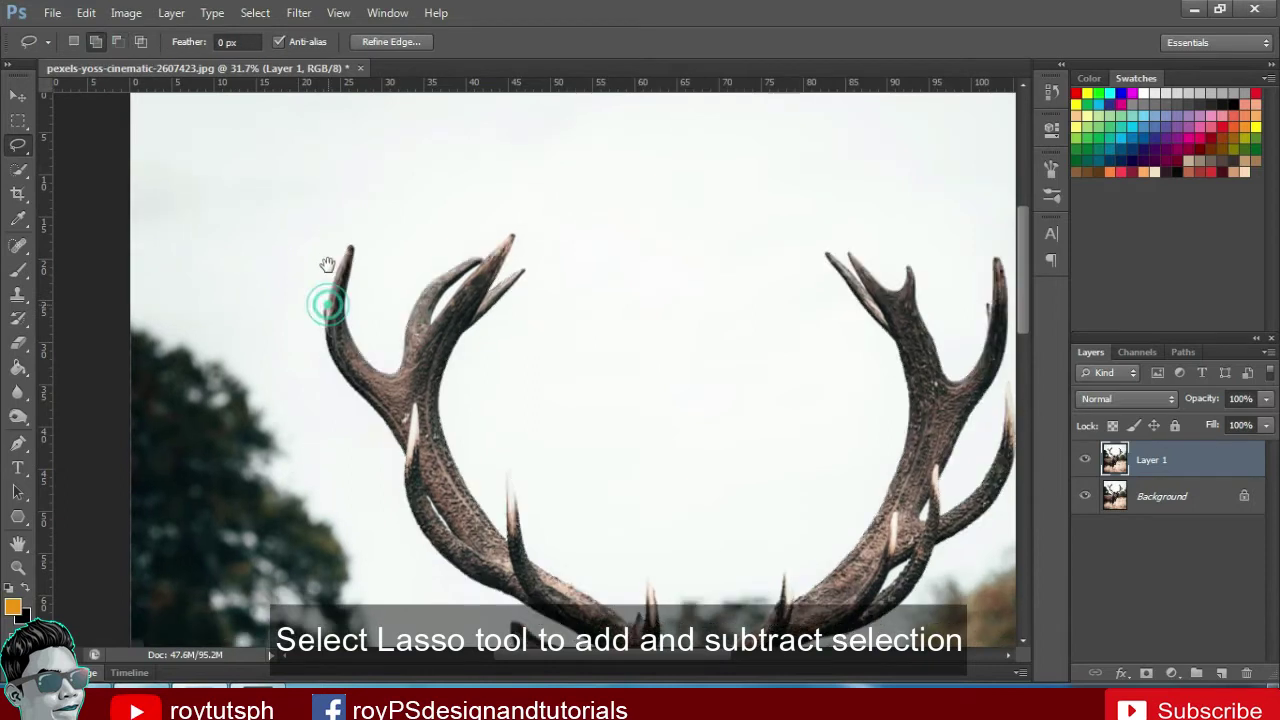
scroll(448, 235, "up", 3)
scroll(447, 235, "up", 2)
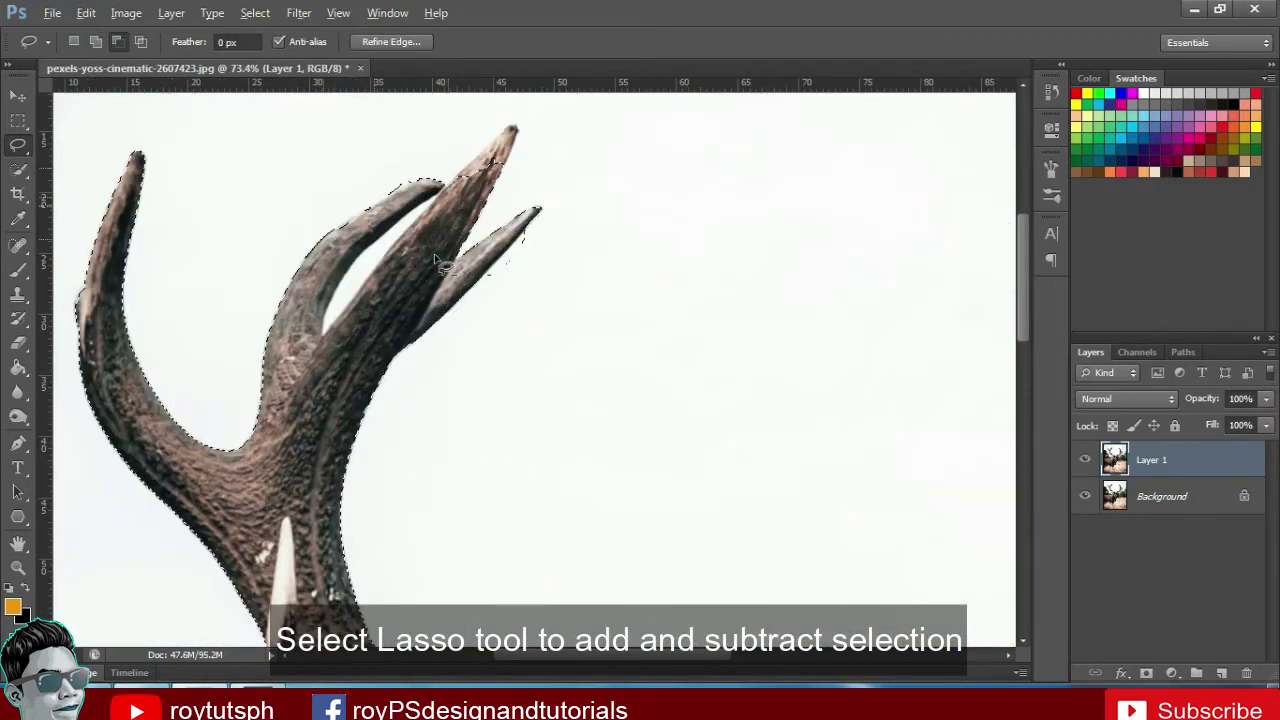
scroll(434, 283, "up", 2)
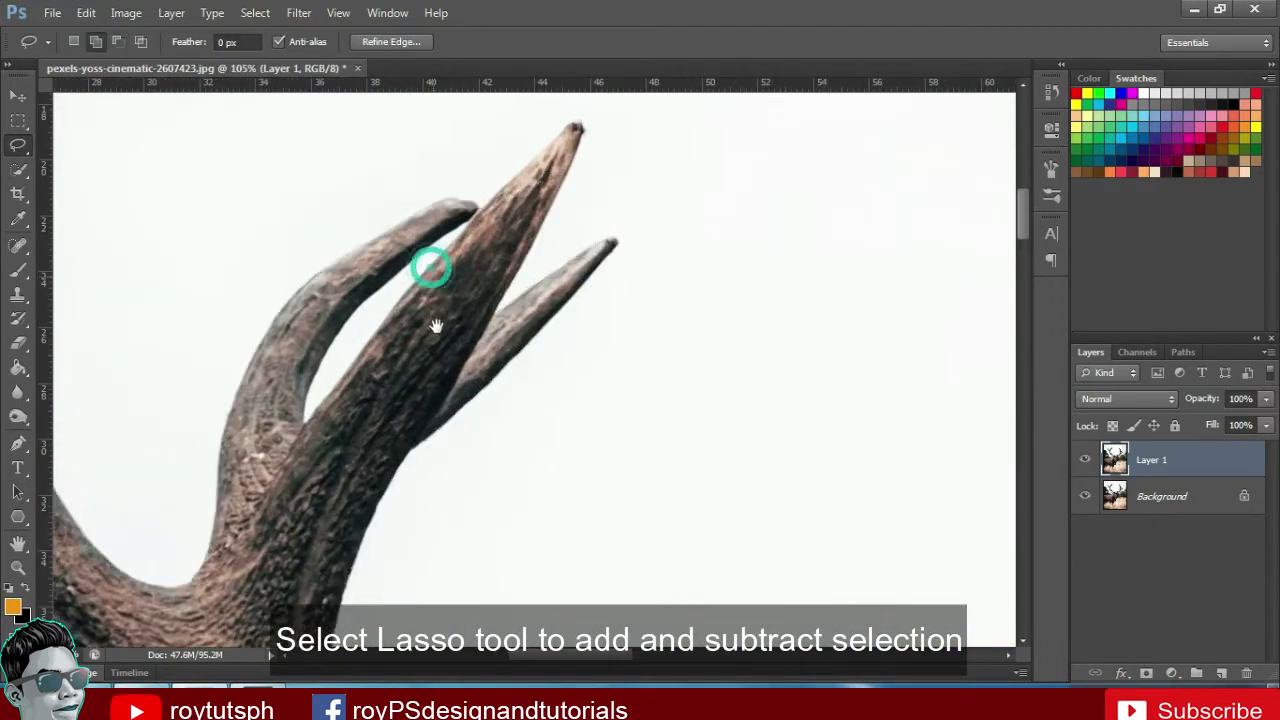
scroll(435, 275, "up", 2)
scroll(470, 280, "up", 2)
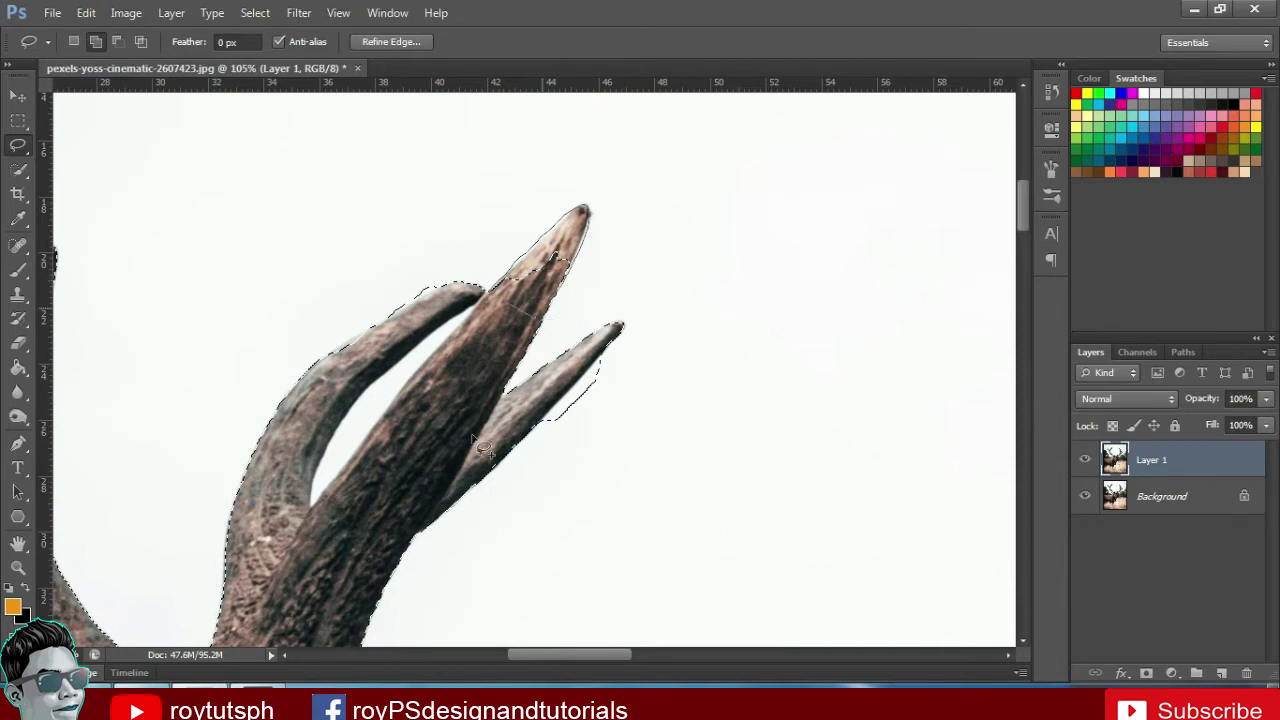
left_click_drag(440, 423, 557, 302)
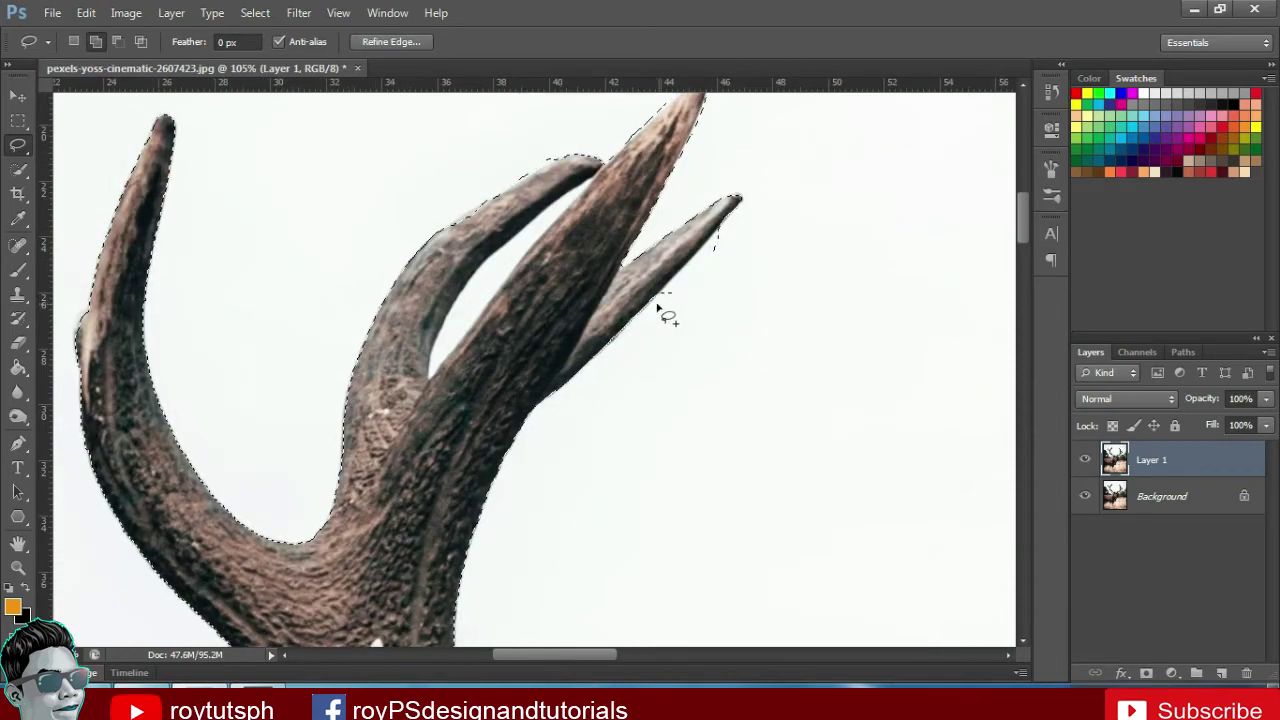
left_click_drag(658, 308, 655, 296)
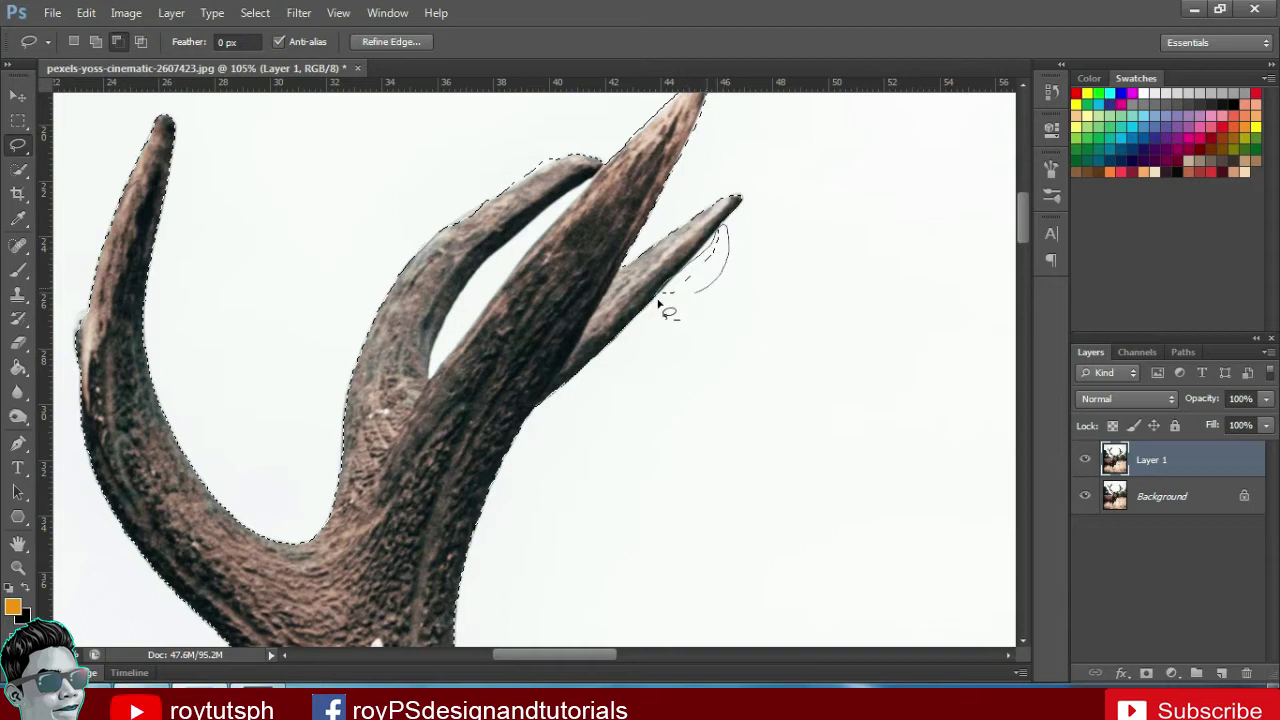
left_click_drag(660, 325, 726, 247)
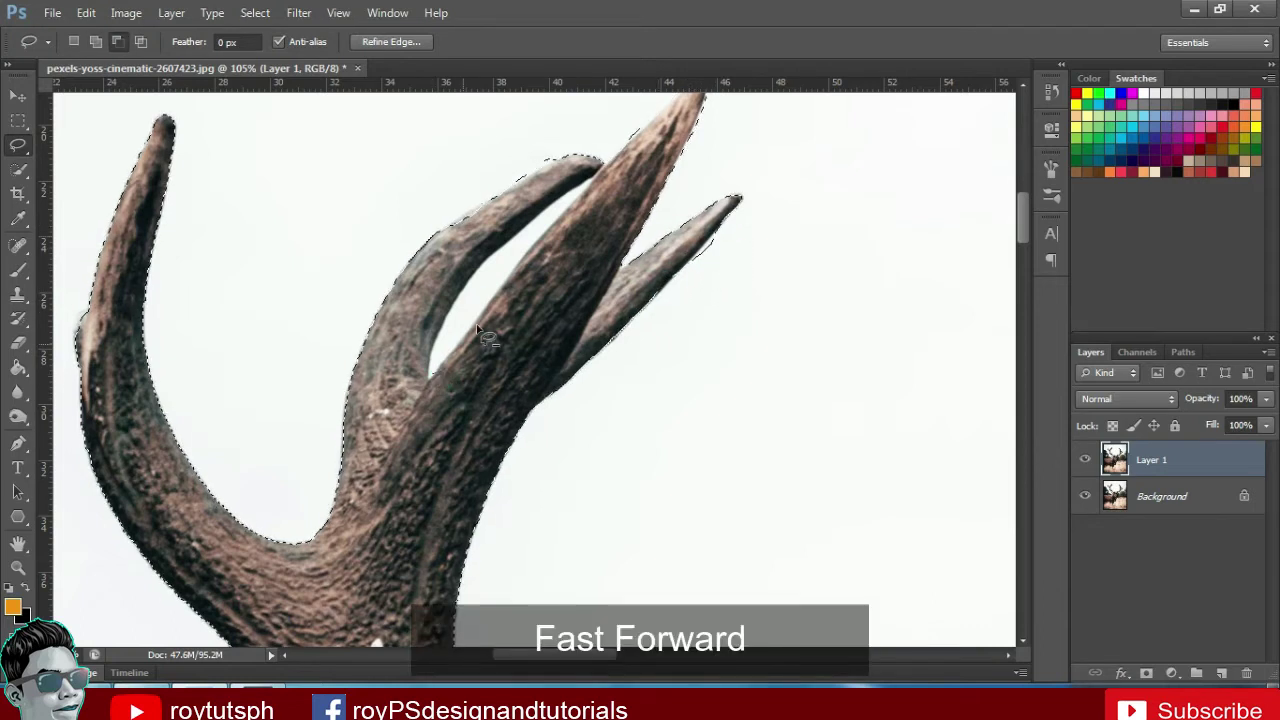
Trace along the antler's lower edge and pale tine to add them to the selection
left_click_drag(458, 305, 513, 328)
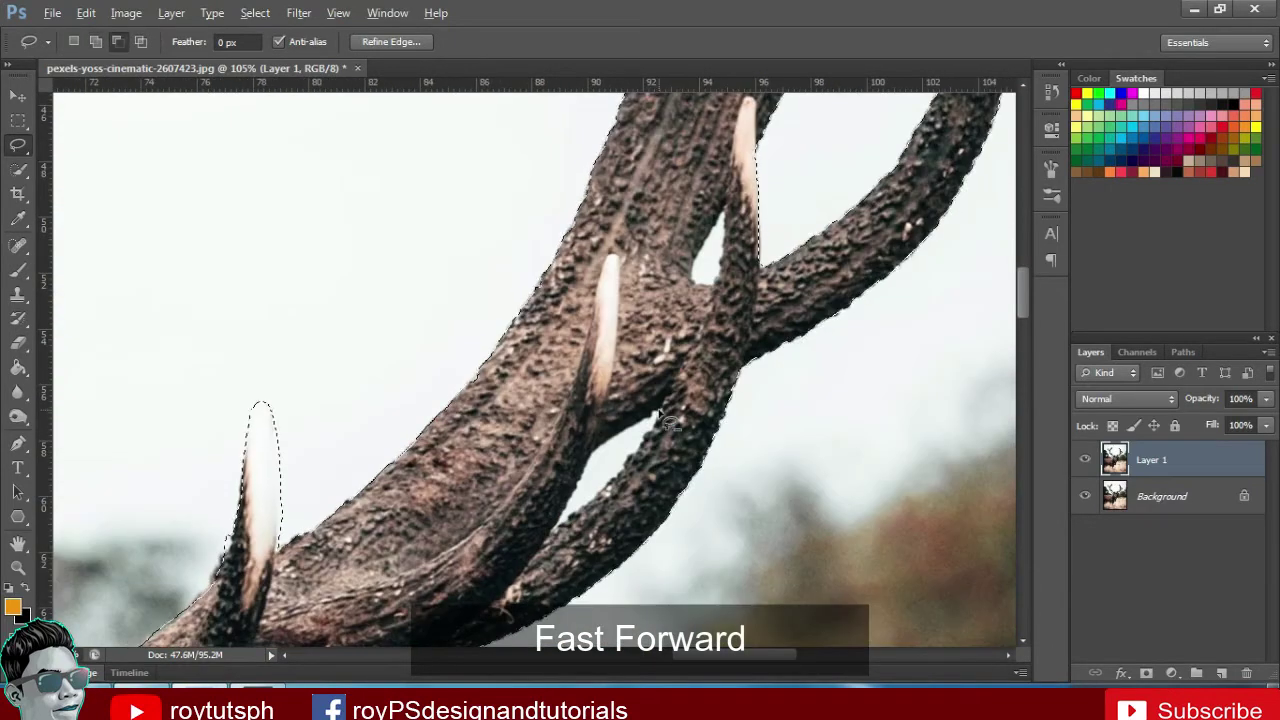
left_click_drag(669, 421, 567, 524)
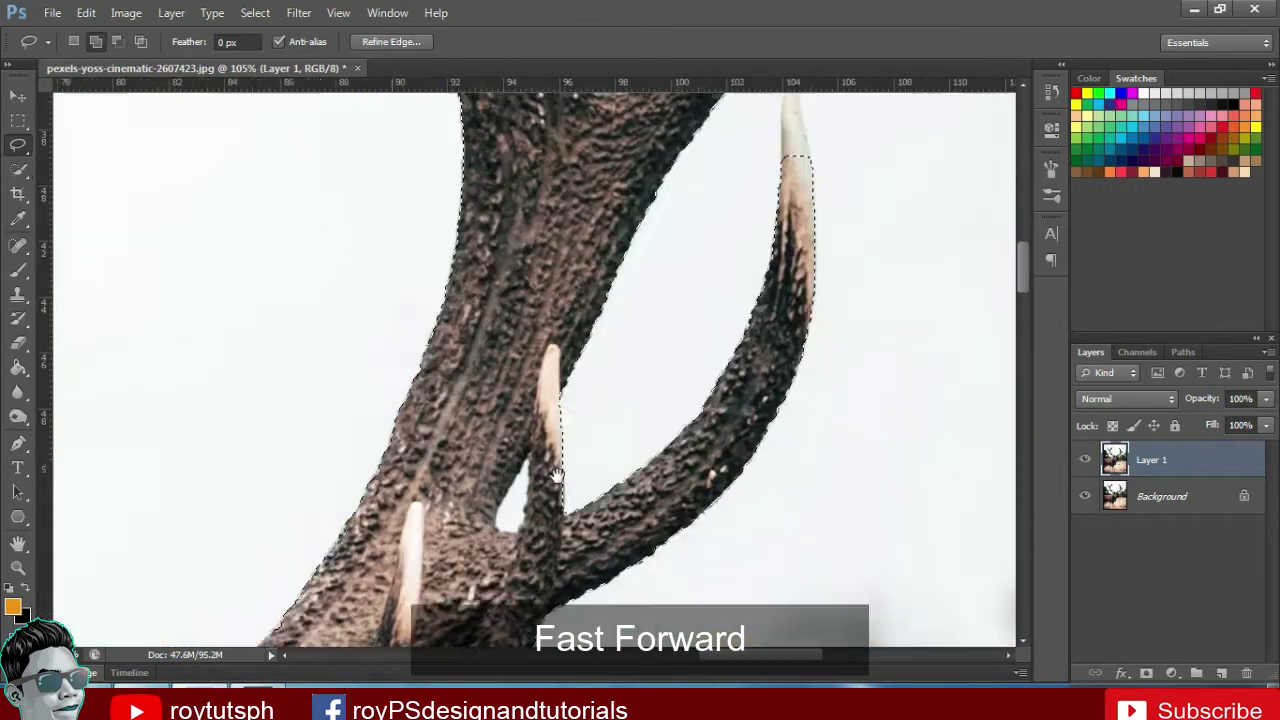
left_click_drag(655, 415, 499, 485)
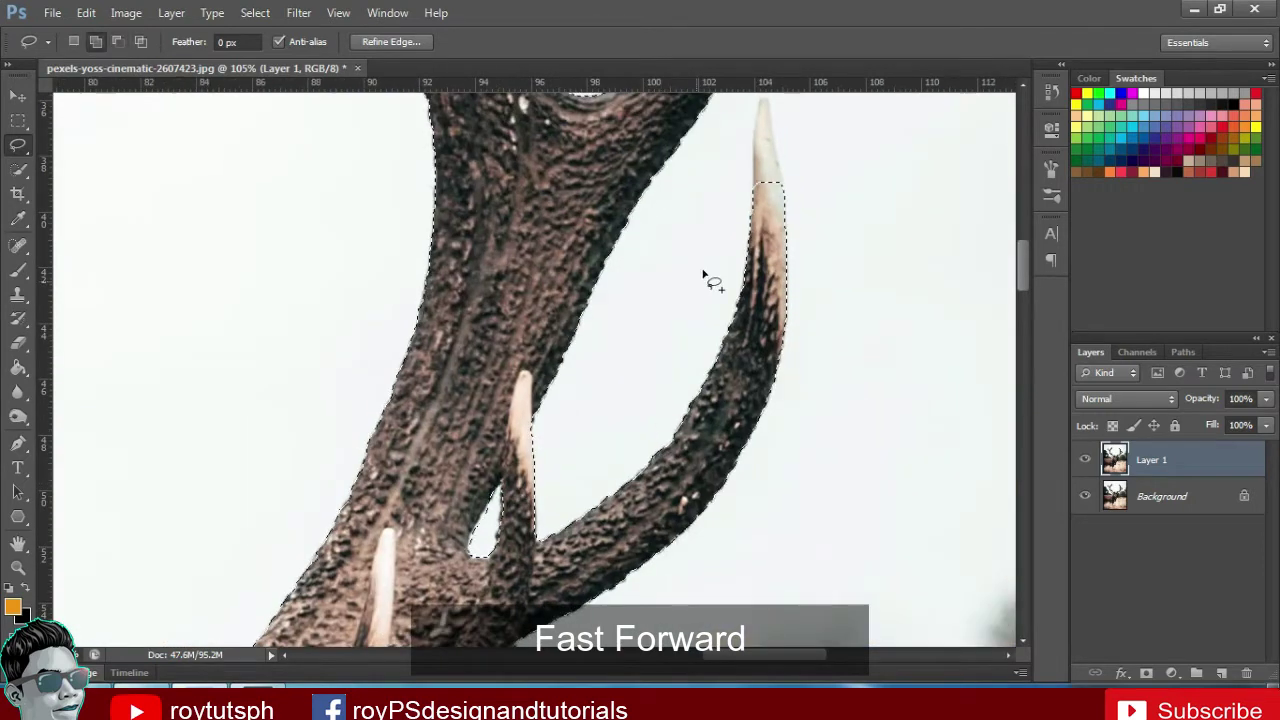
left_click_drag(481, 530, 557, 365)
mouse_move(578, 428)
left_mouse_down()
mouse_move(560, 410)
mouse_move(593, 278)
left_mouse_up()
Lasso-trace along the deer's face, head and back to add them to the selection
key("ctrl+minus")
scroll(593, 278, "up", 5)
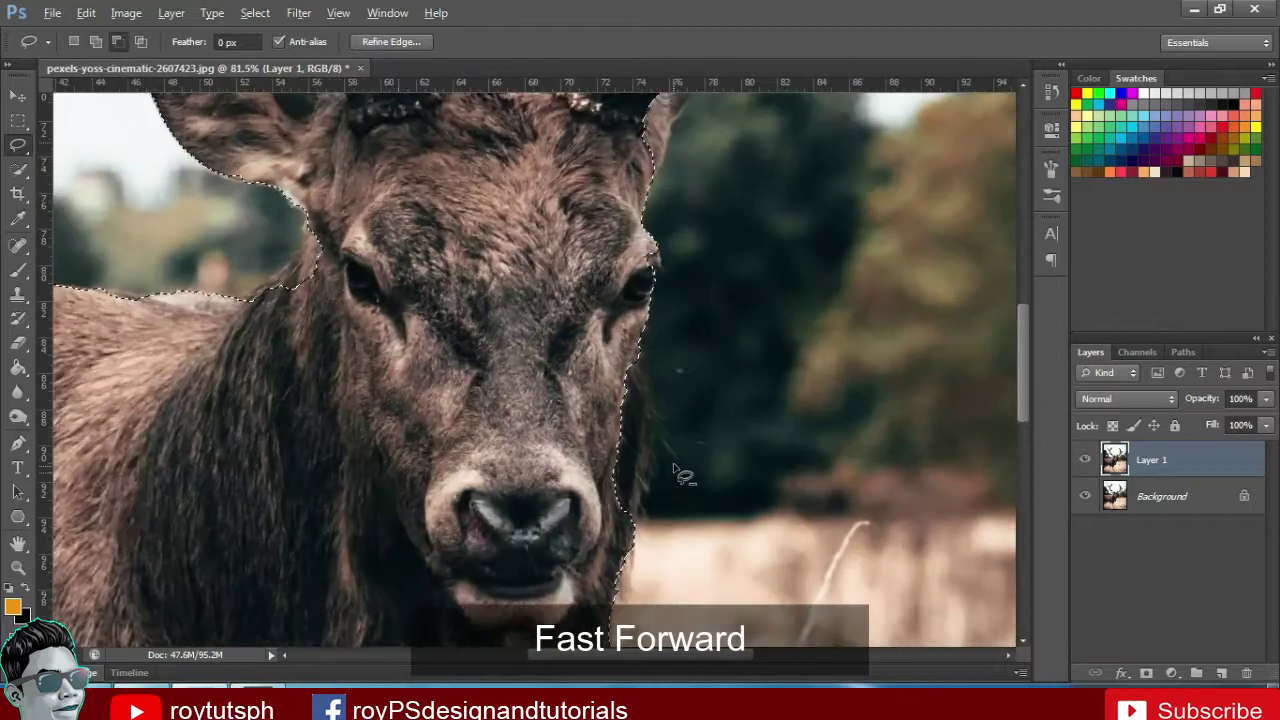
left_click_drag(622, 563, 655, 330)
scroll(705, 283, "up", 2)
key("shift")
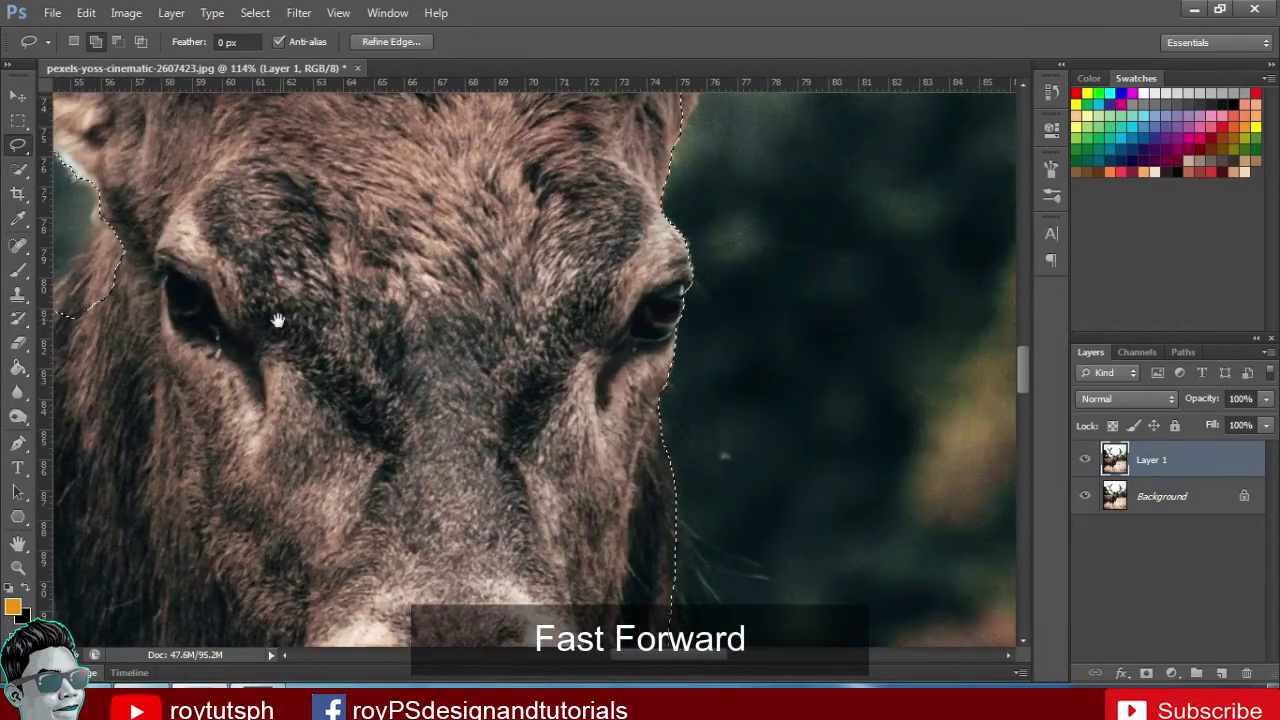
left_click_drag(278, 320, 603, 195)
left_click_drag(587, 350, 627, 397)
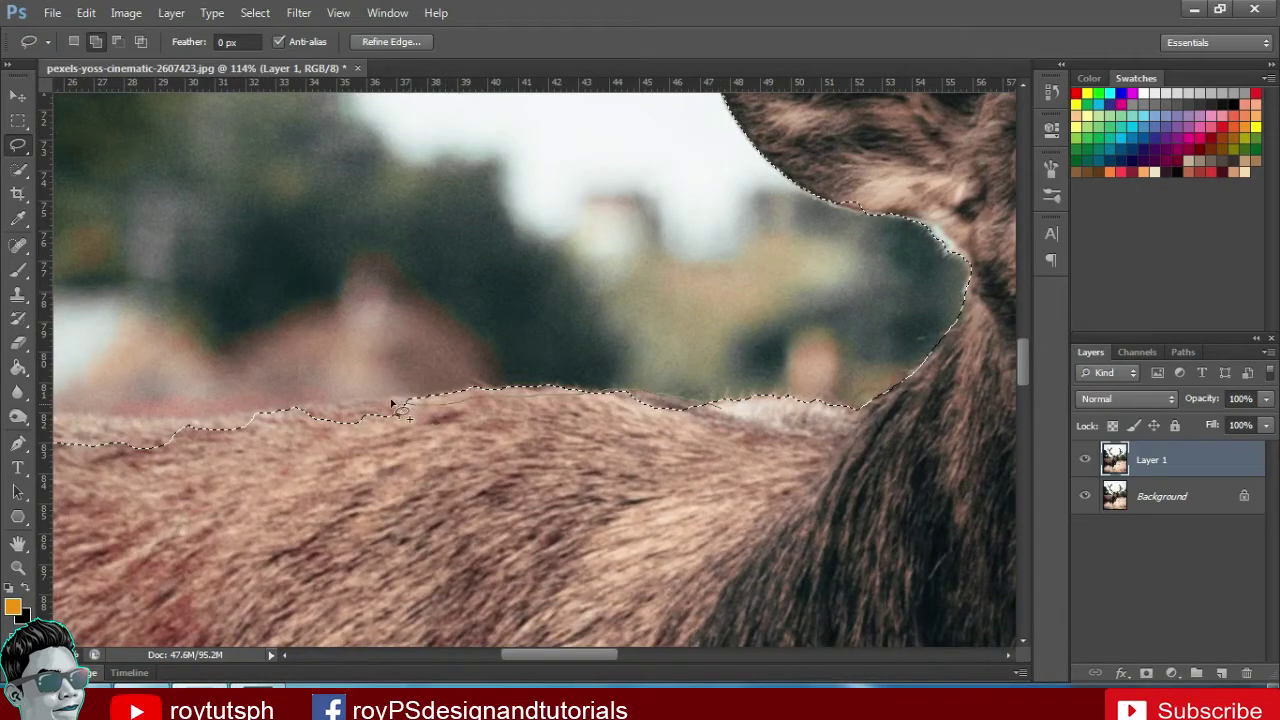
mouse_move(743, 470)
left_mouse_down()
mouse_move(250, 503)
mouse_move(888, 560)
left_mouse_up()
mouse_move(946, 506)
left_mouse_down()
mouse_move(831, 506)
mouse_move(795, 485)
left_mouse_up()
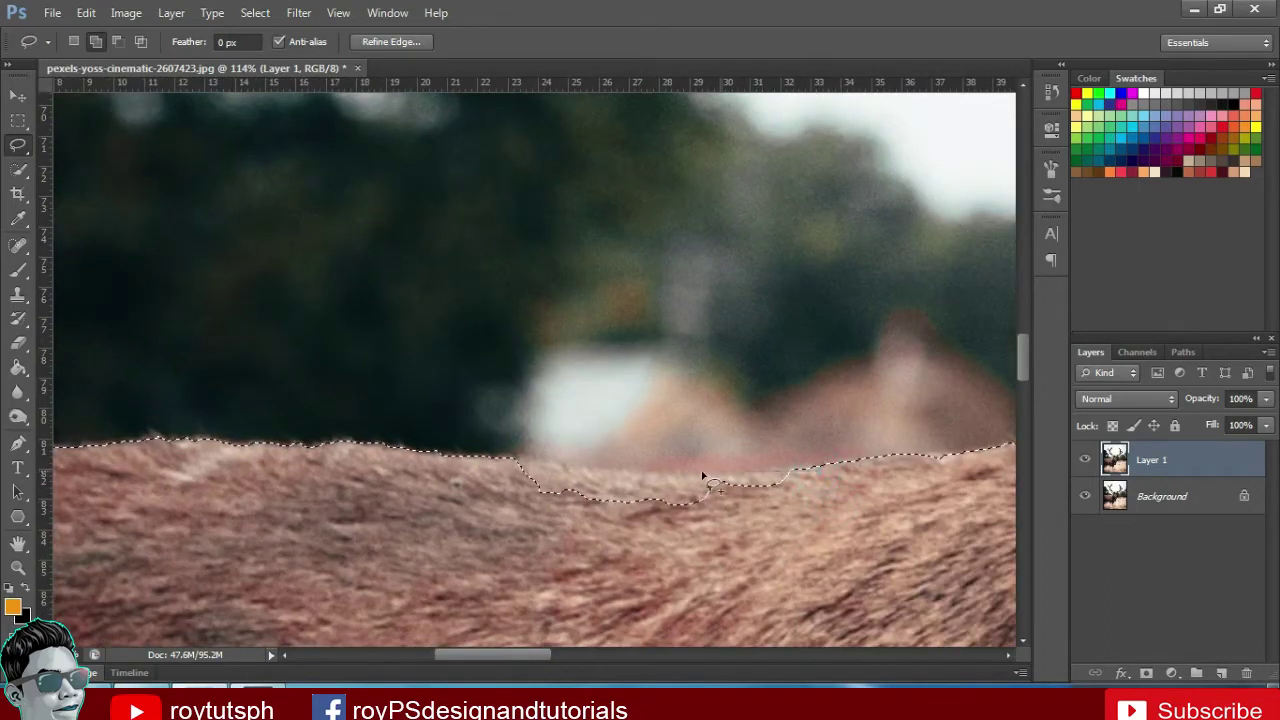
left_click_drag(910, 537, 909, 537)
Inspect the selection over the deer's chest, legs and the grass below
scroll(909, 537, "down", 3)
scroll(909, 537, "down", 2)
mouse_move(822, 430)
left_mouse_down()
mouse_move(749, 289)
mouse_move(794, 220)
left_mouse_up()
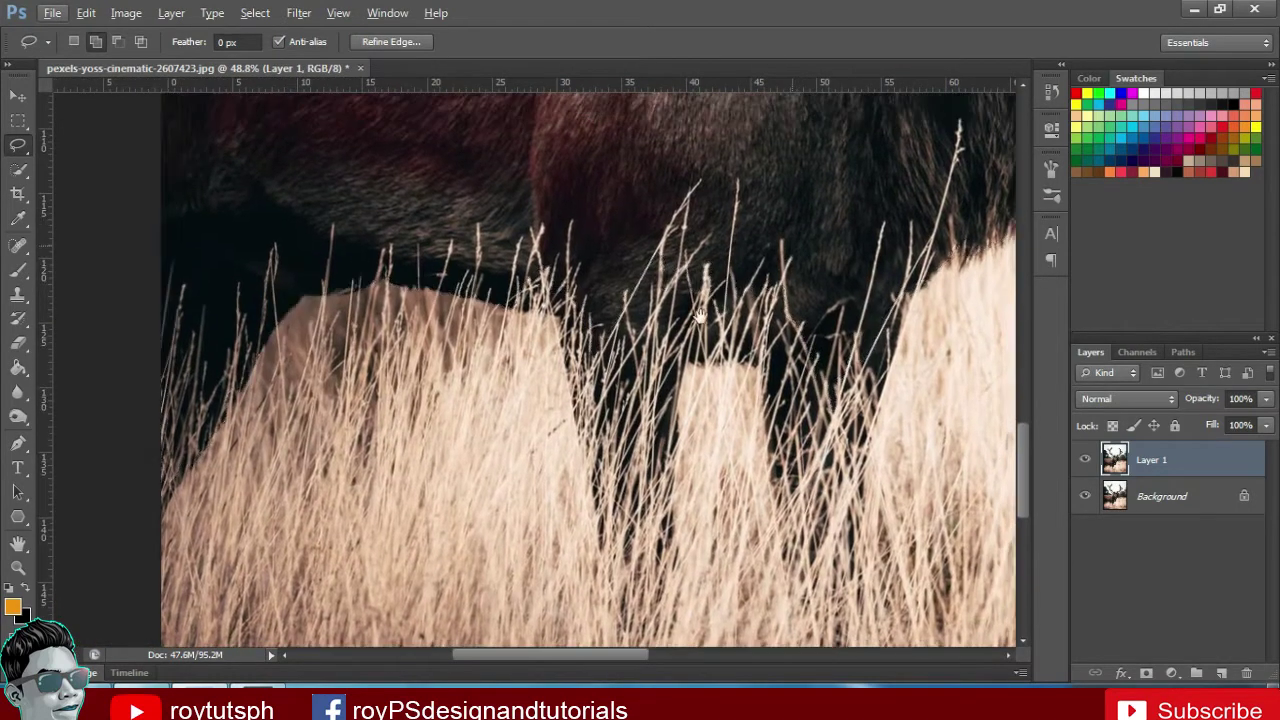
left_click_drag(728, 305, 580, 363)
left_click_drag(850, 230, 743, 277)
left_click_drag(761, 230, 704, 248)
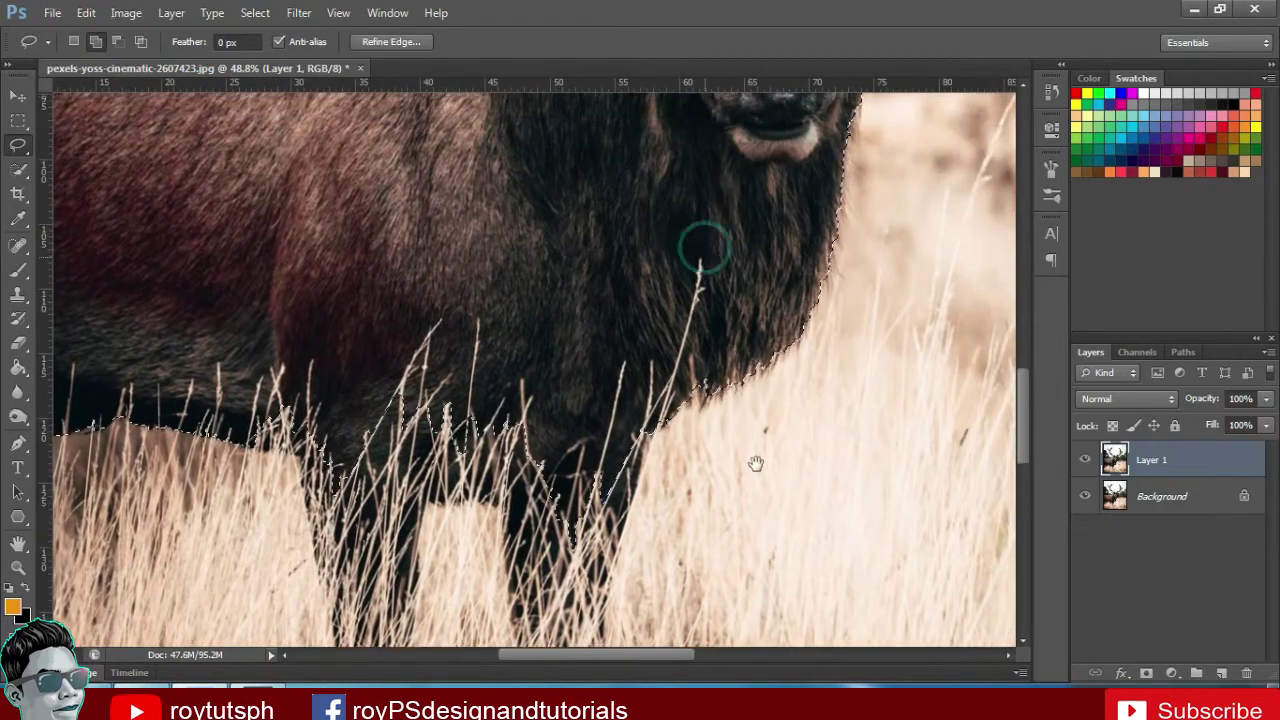
scroll(750, 446, "down", 2)
scroll(806, 434, "down", 1)
scroll(797, 430, "down", 2)
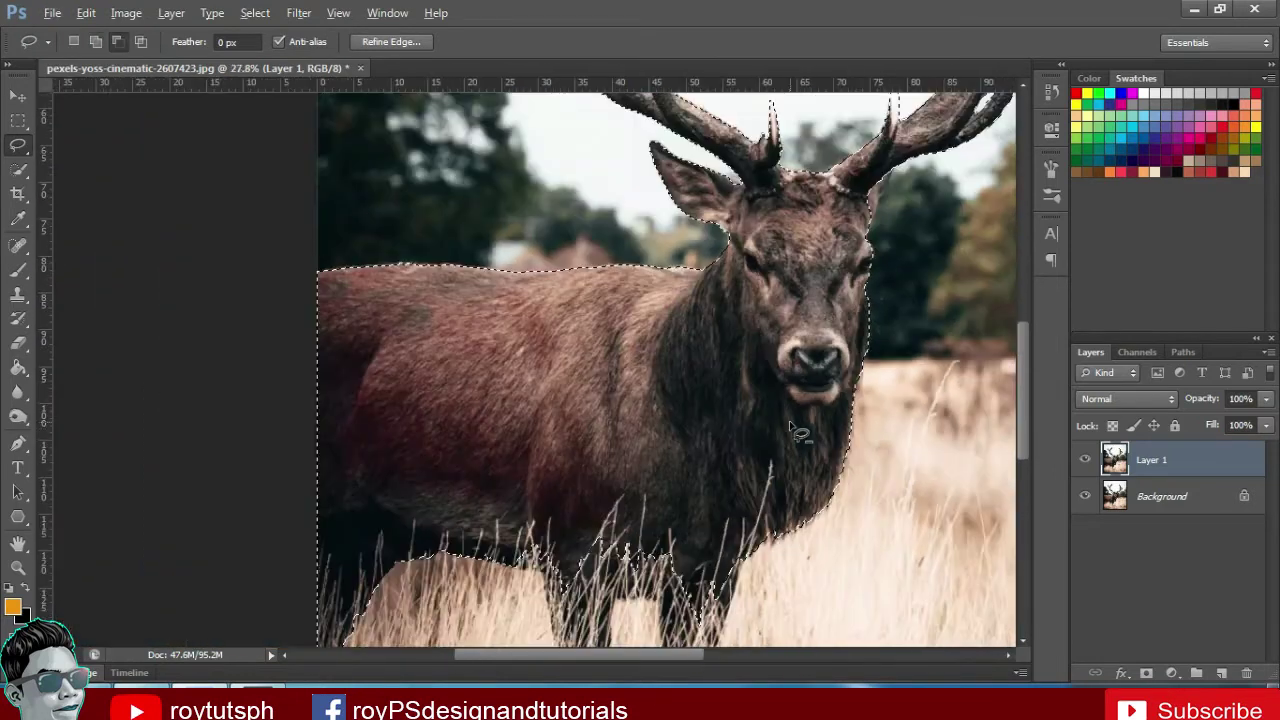
scroll(795, 430, "down", 1)
scroll(647, 396, "down", 1)
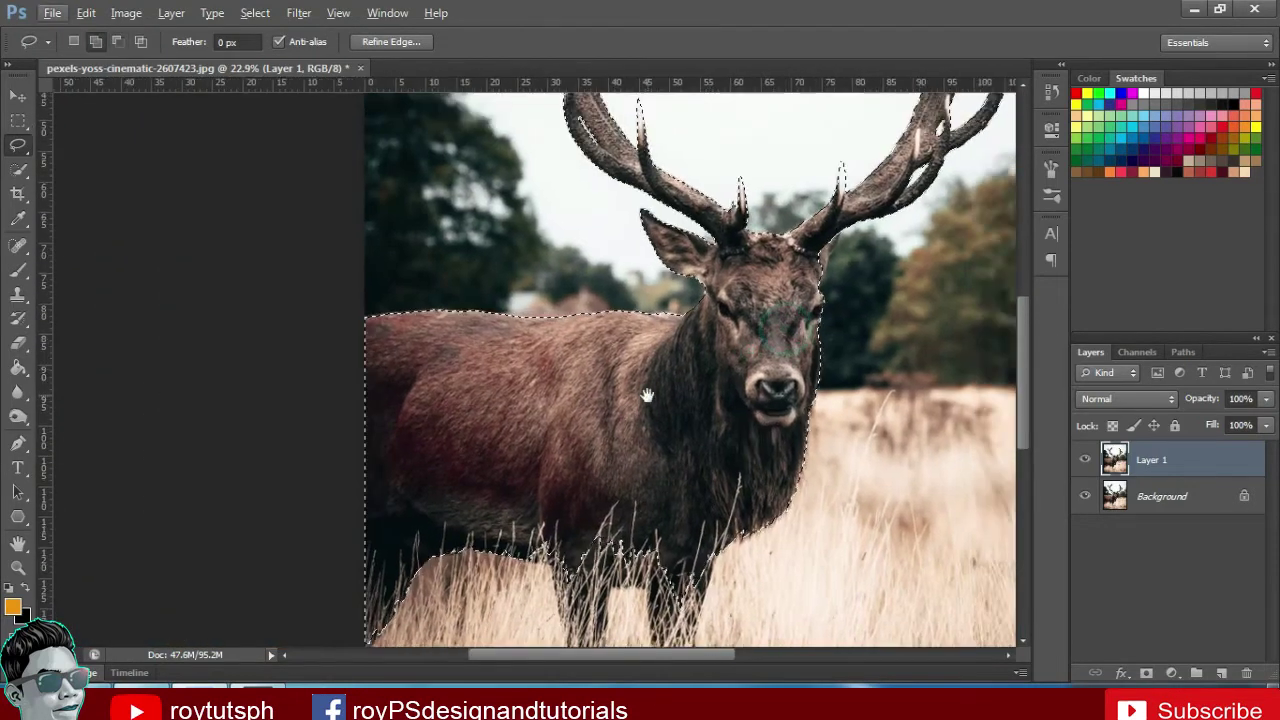
scroll(647, 396, "up", 1)
scroll(647, 396, "up", 1)
left_click(415, 42)
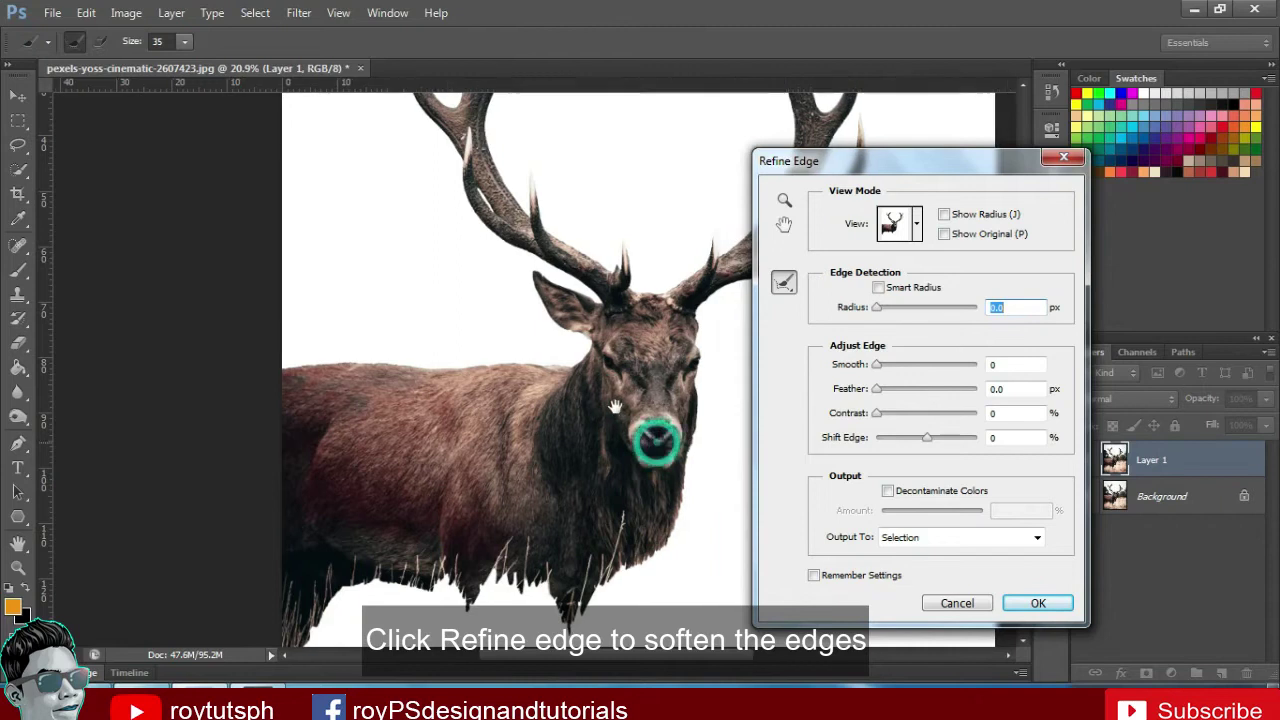
Refine the selection edge with Smart Radius, radius 2.6 px, Smooth 13 and 1.5 px feather
left_click_drag(670, 441, 615, 405)
left_click_drag(884, 310, 896, 318)
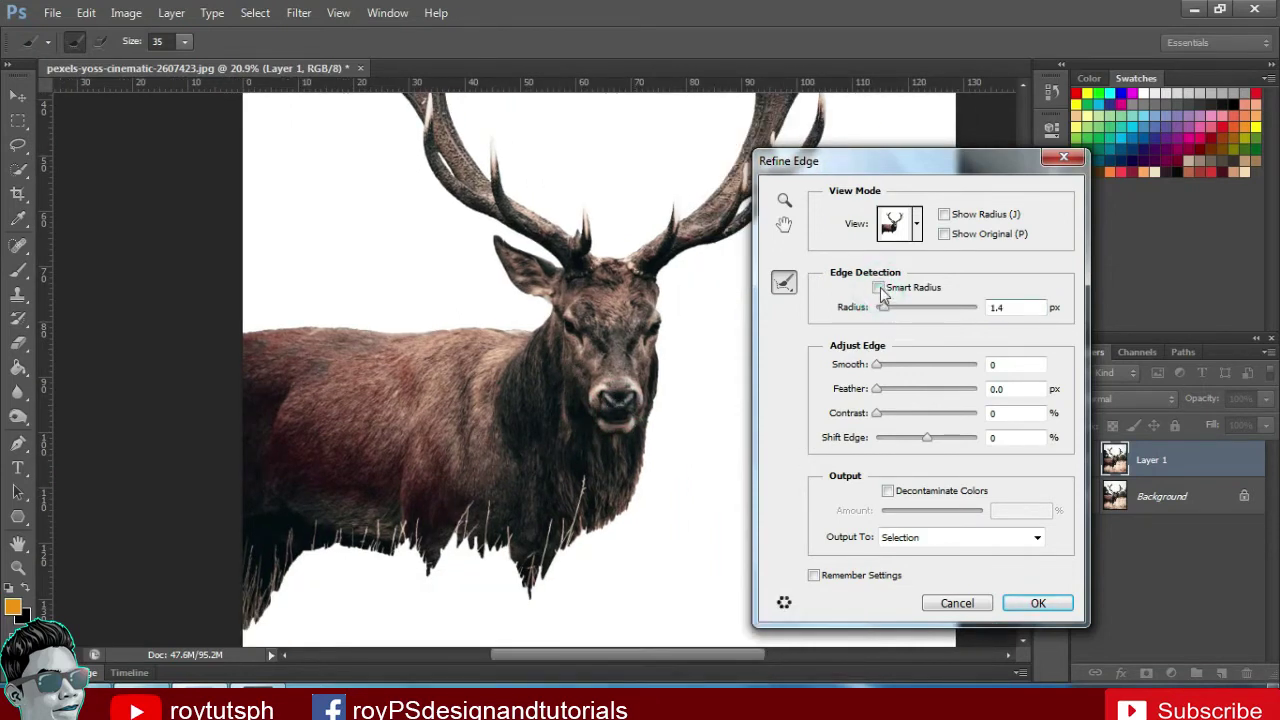
left_click(897, 312)
left_click(886, 389)
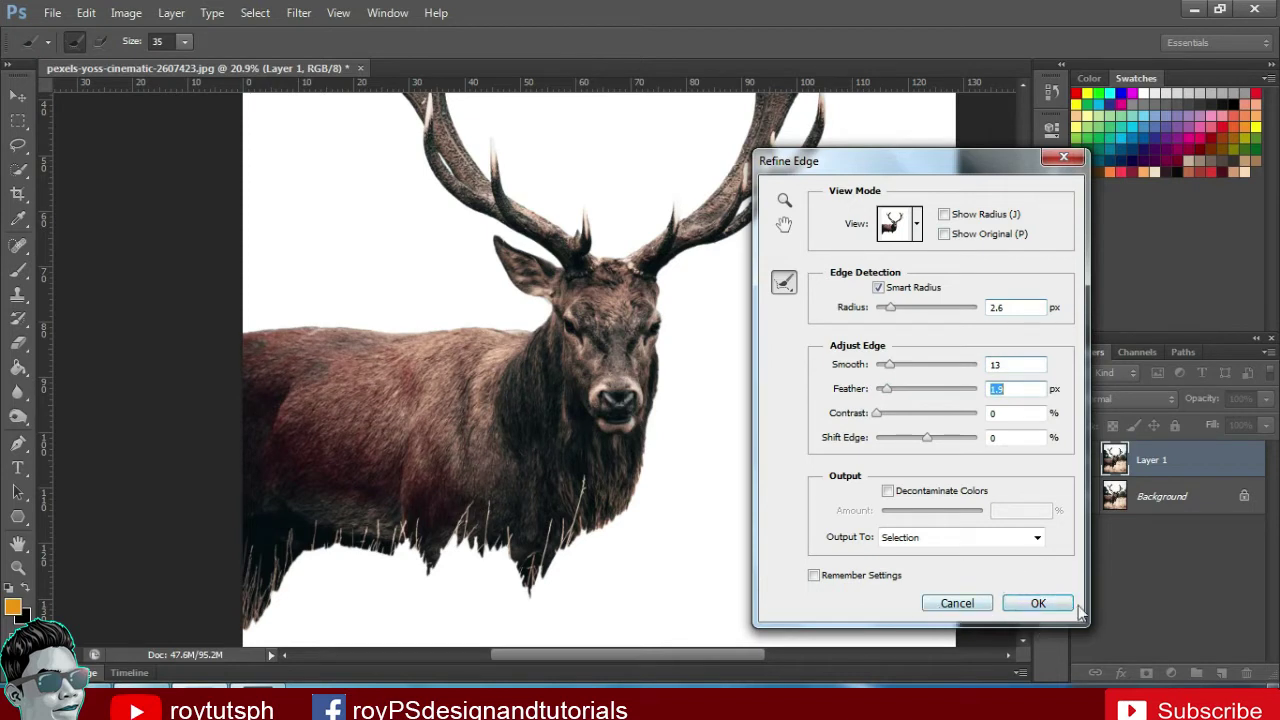
left_click(1048, 606)
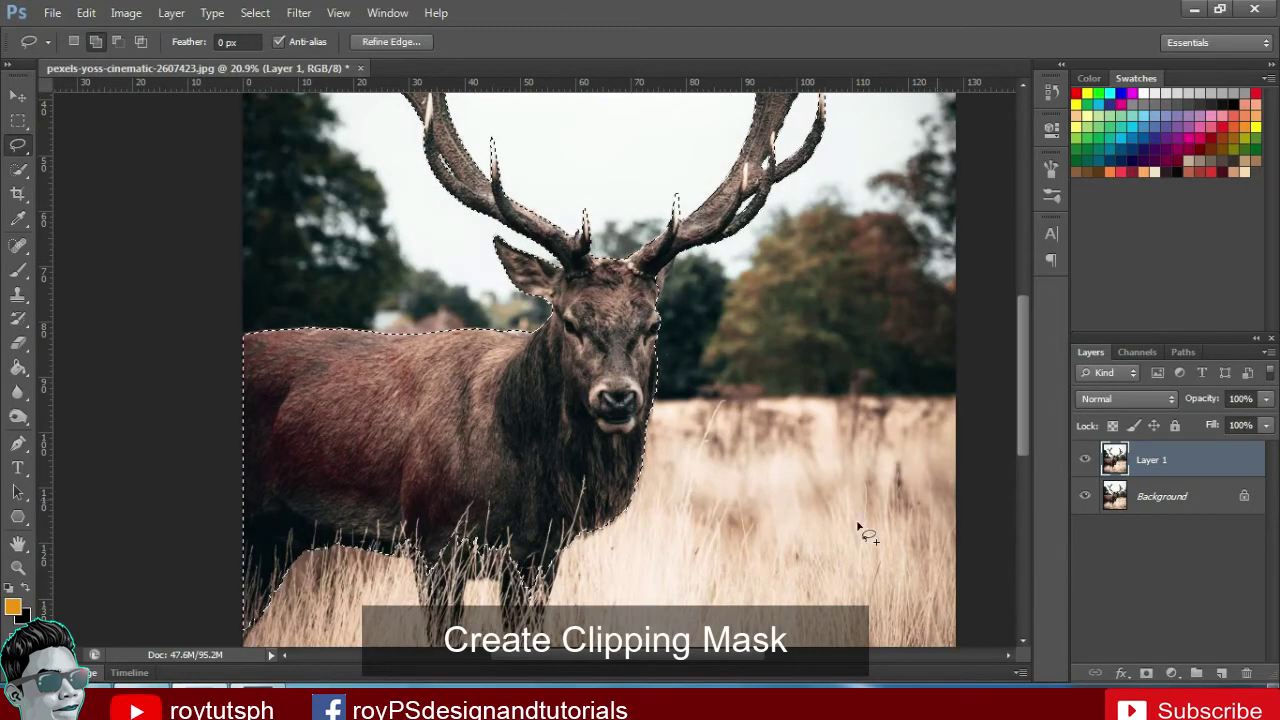
Add a layer mask to Layer 1 and toggle the Background off and on to check the cutout
left_click(1147, 675)
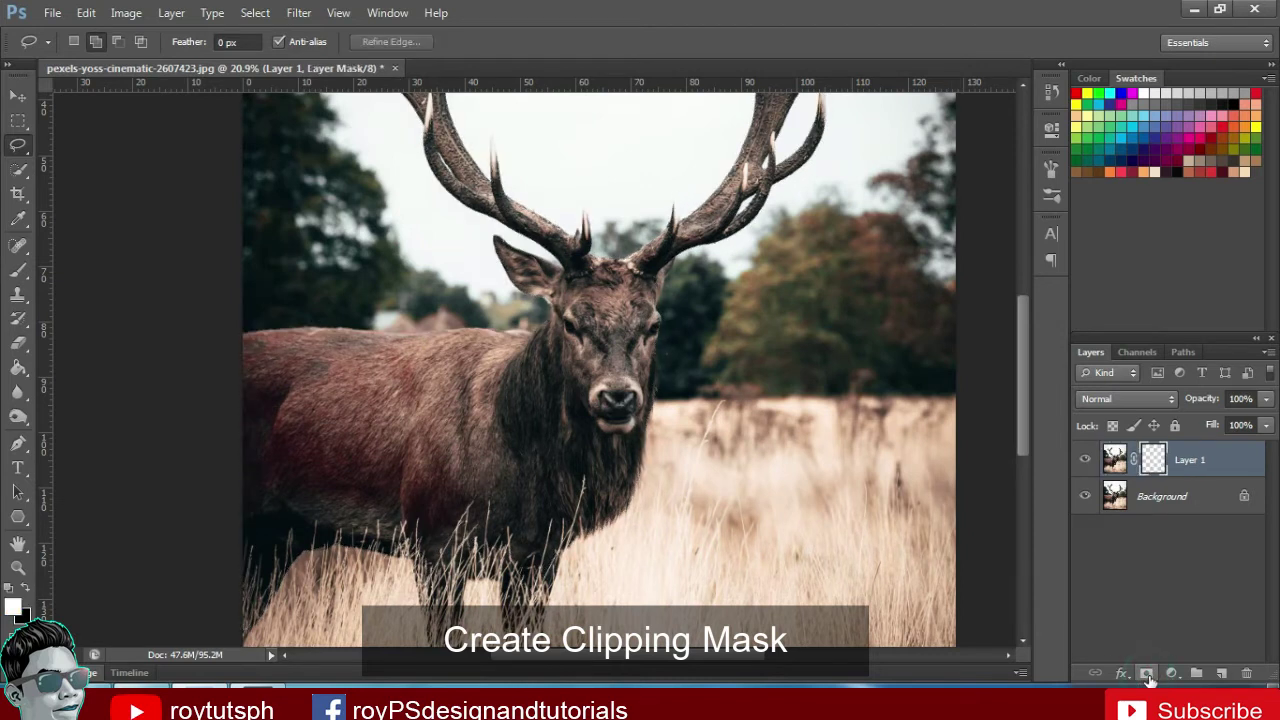
left_click(1084, 498)
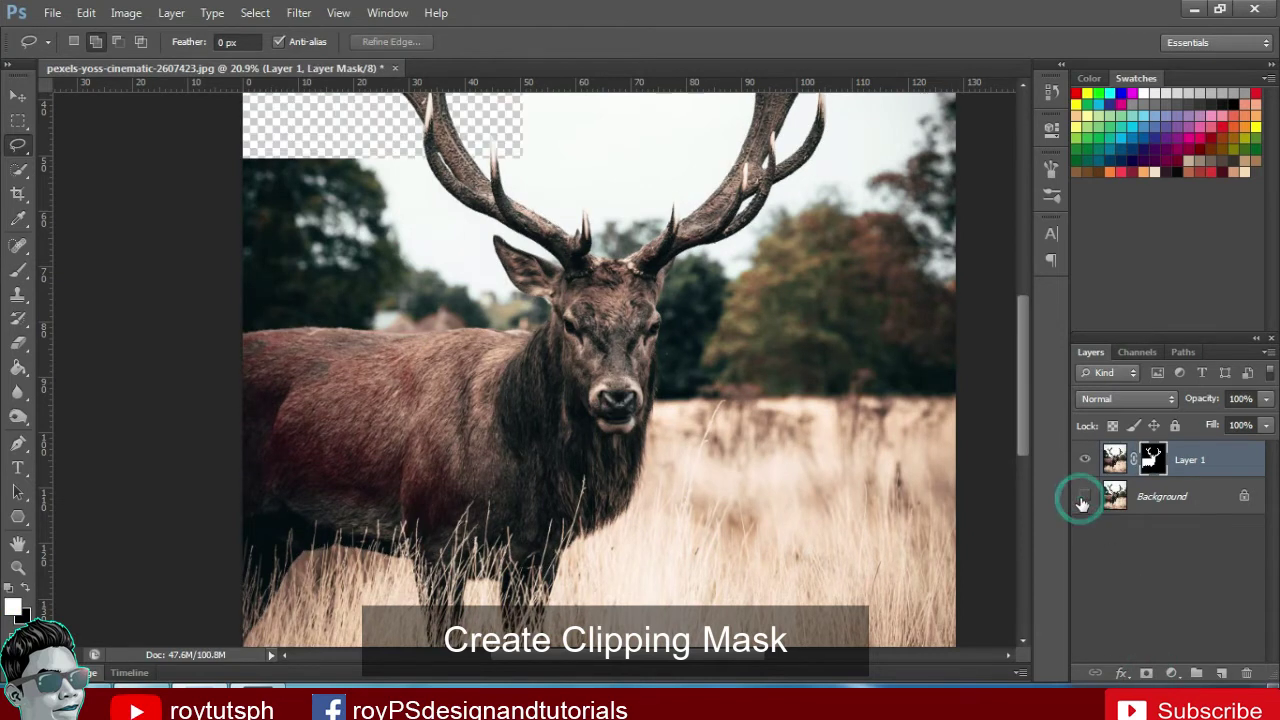
left_click(1085, 497)
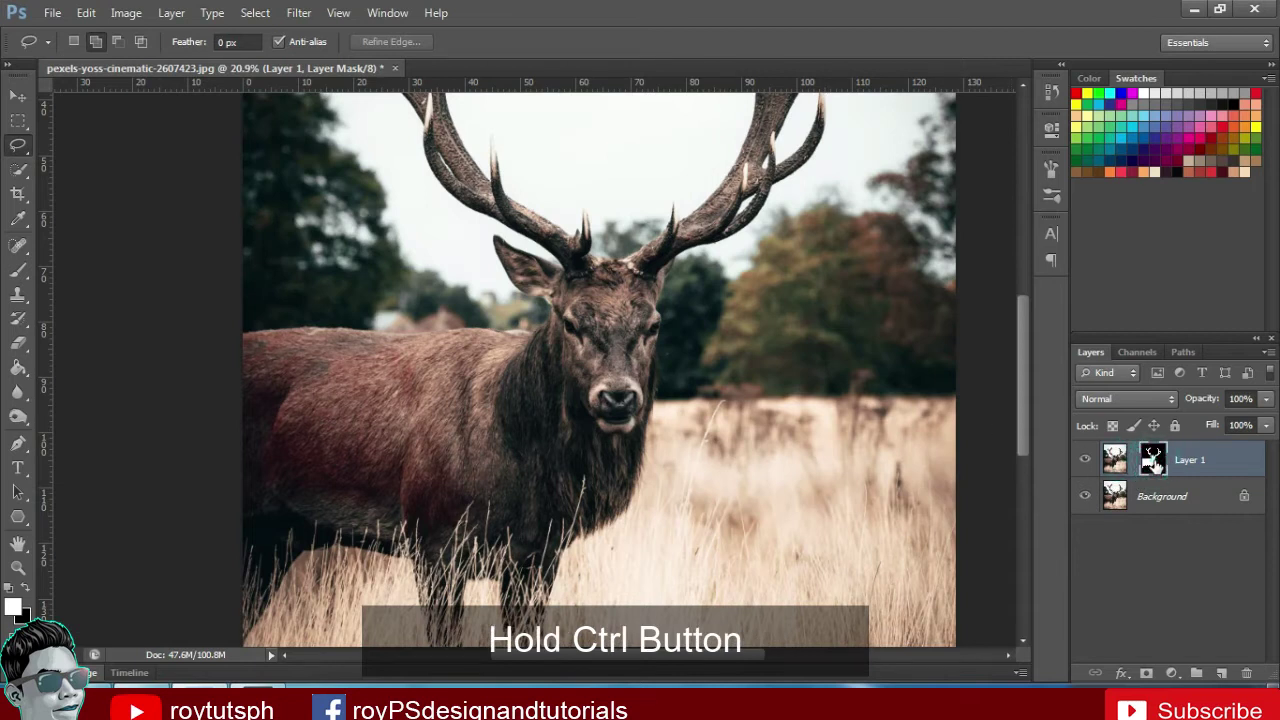
Load Layer 1's mask as a selection and zoom in on the antlers
left_click(1155, 465, "ctrl")
left_click_drag(574, 258, 580, 422)
scroll(579, 425, "up", 1)
scroll(577, 430, "up", 2)
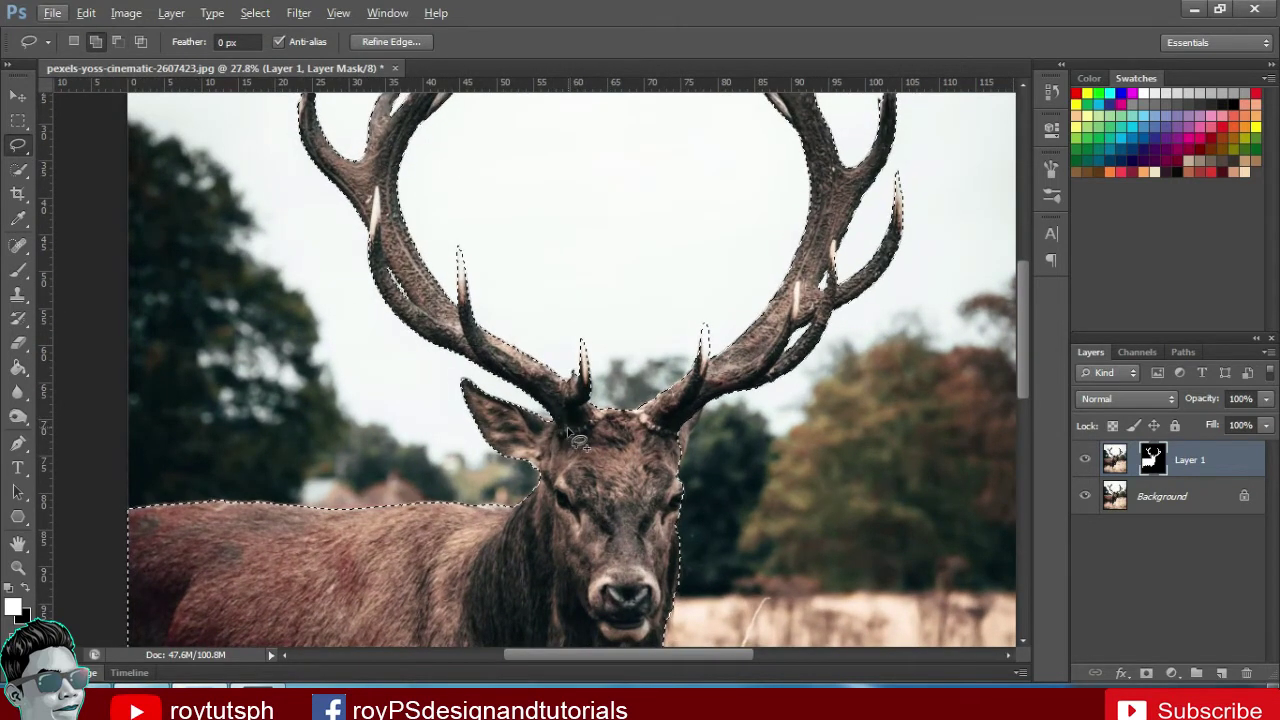
left_click_drag(584, 463, 566, 491)
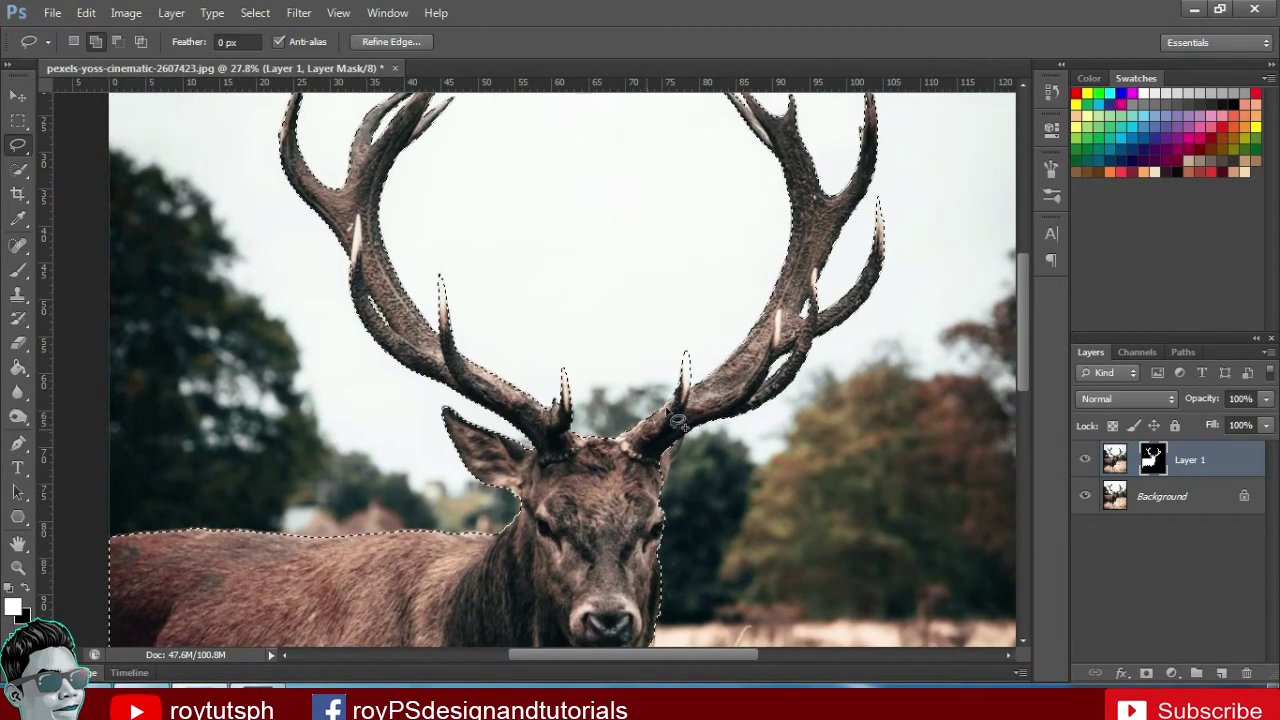
scroll(576, 476, "up", 1)
scroll(560, 466, "up", 3)
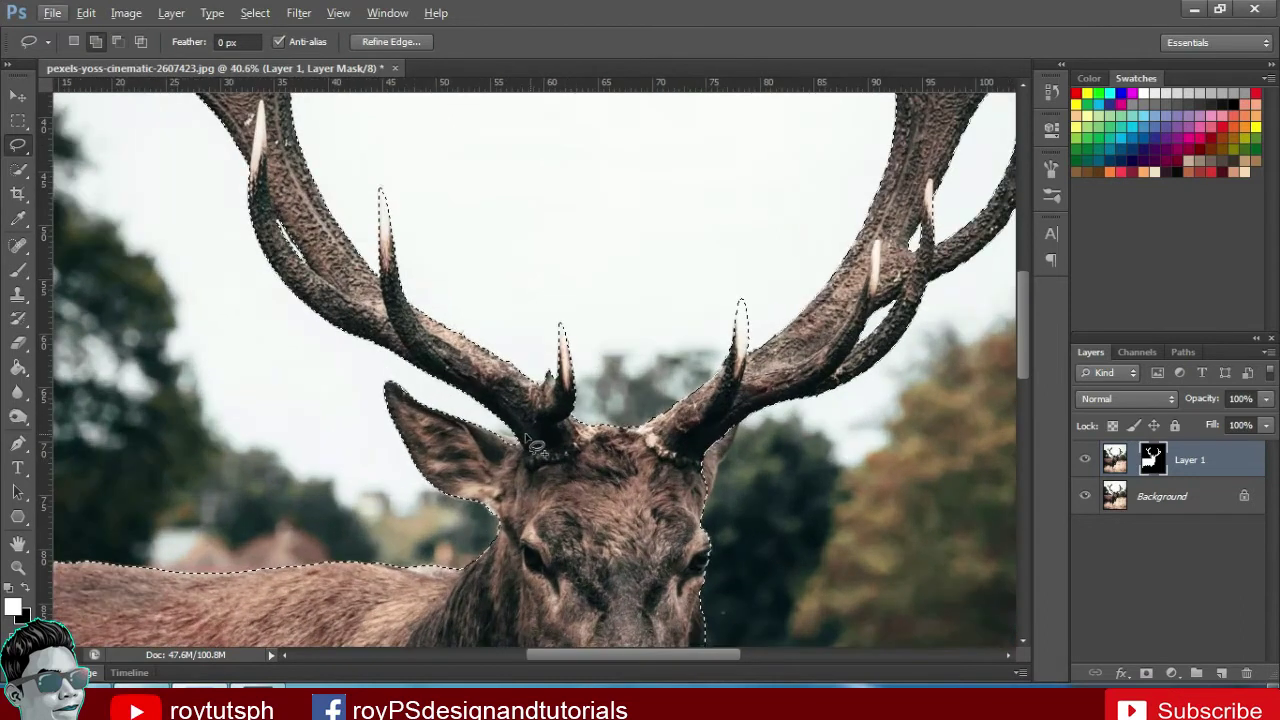
Set the Lasso to Subtract from selection and trace along the forehead and antler base
scroll(555, 447, "down", 1)
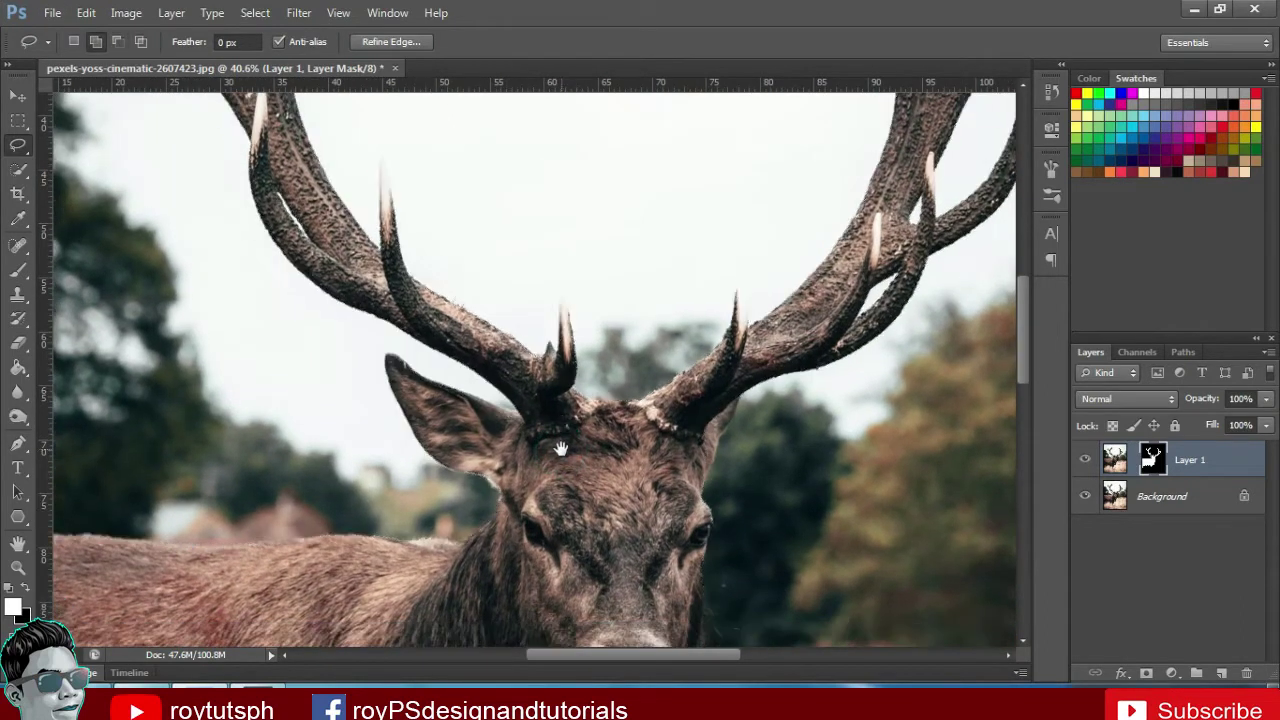
scroll(551, 433, "up", 4)
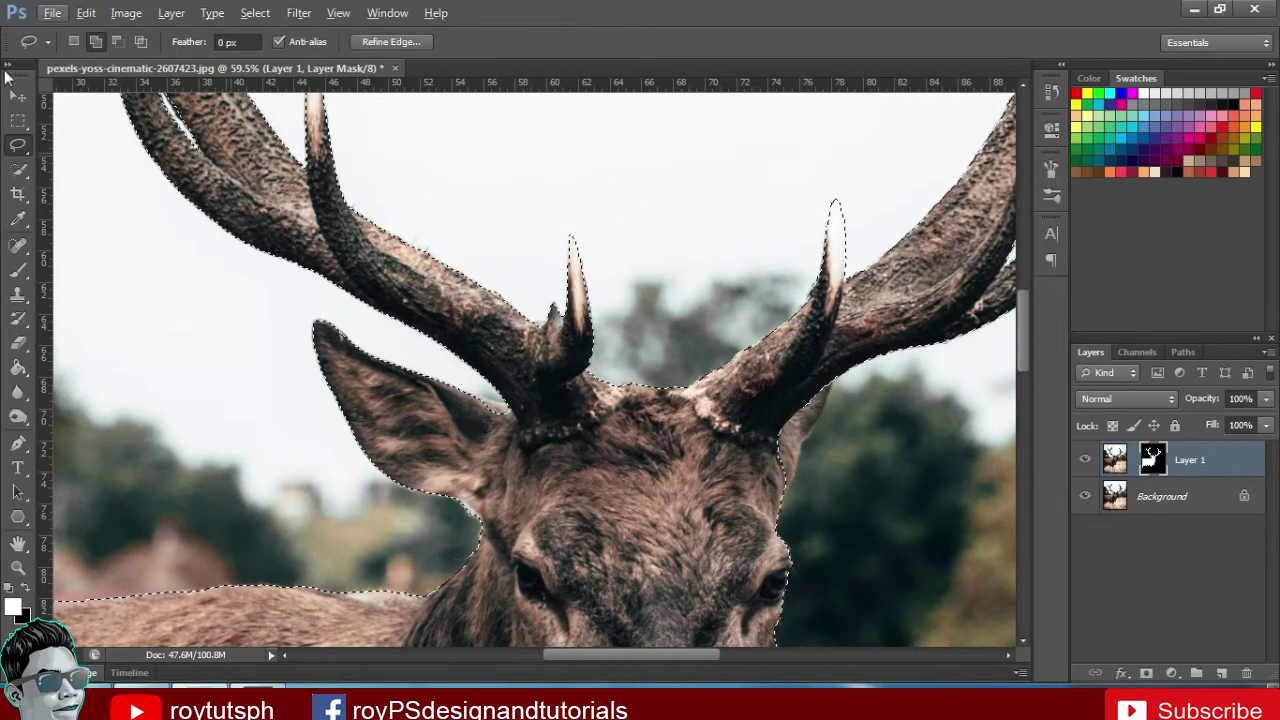
left_click(117, 41)
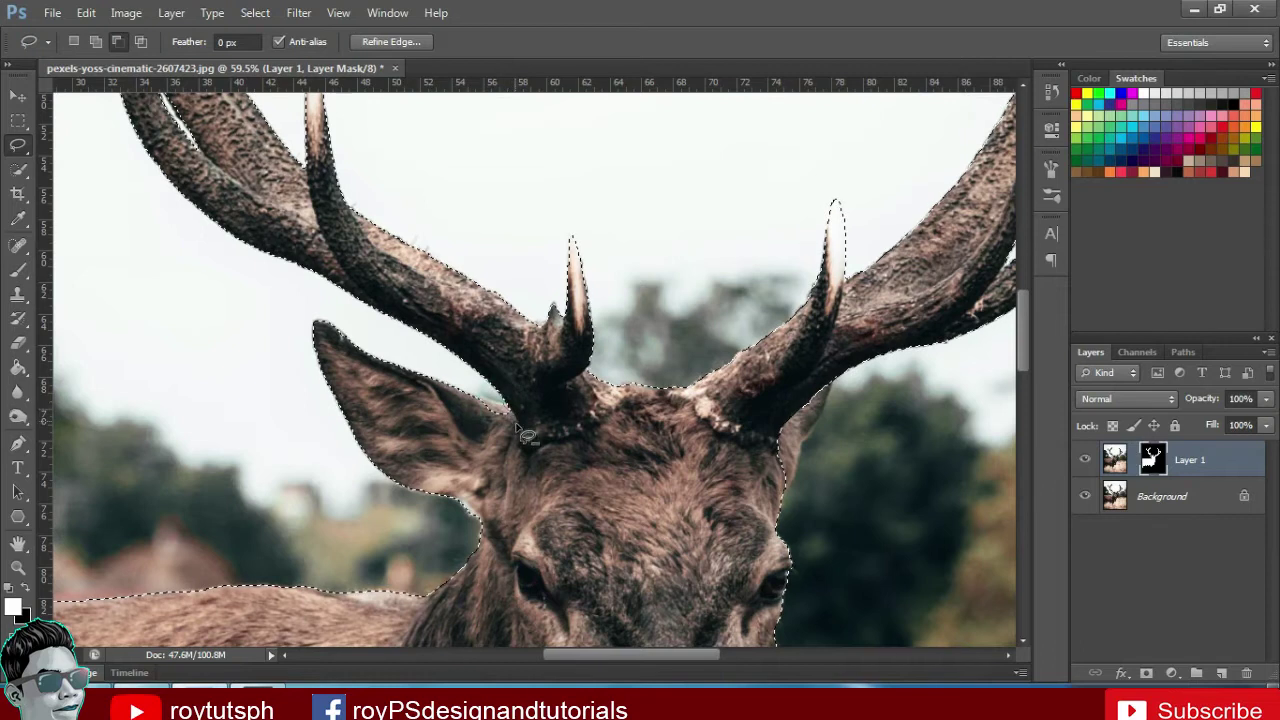
left_click_drag(541, 449, 618, 410)
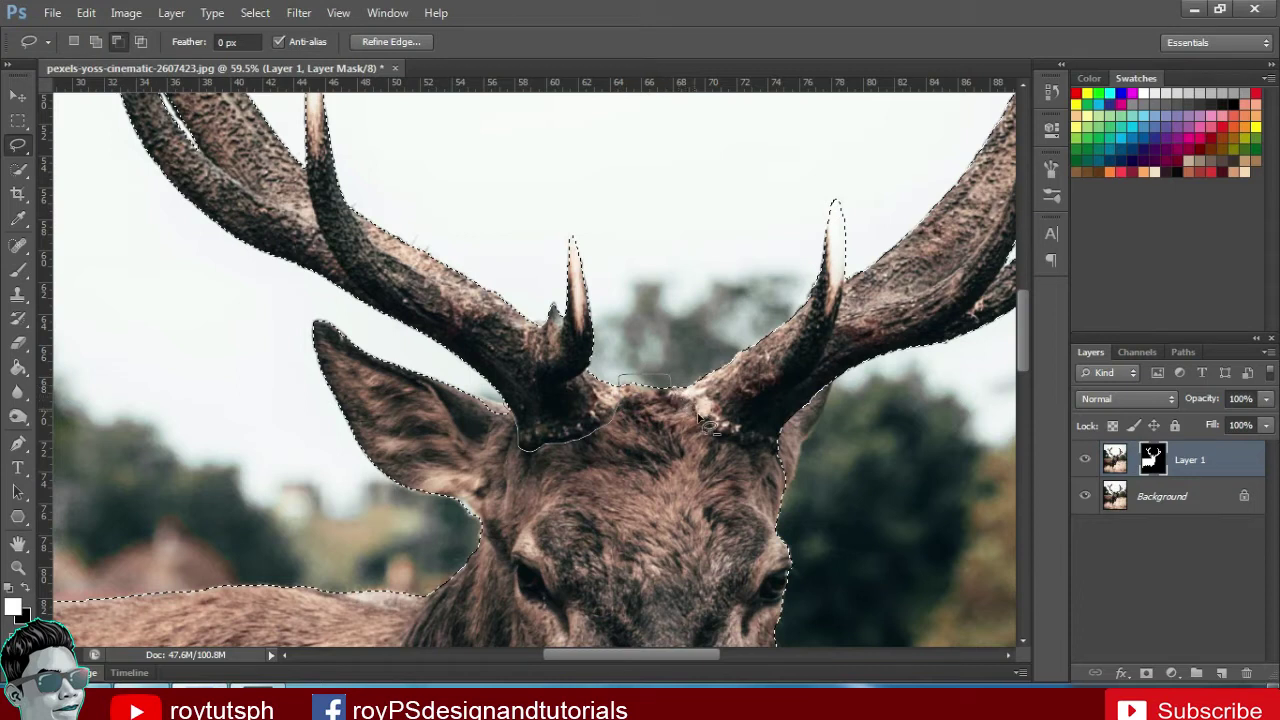
mouse_move(698, 418)
left_mouse_down()
mouse_move(722, 447)
mouse_move(782, 457)
mouse_move(828, 392)
mouse_move(886, 590)
mouse_move(763, 170)
mouse_move(786, 457)
mouse_move(871, 214)
mouse_move(613, 570)
mouse_move(629, 509)
mouse_move(857, 286)
mouse_move(80, 430)
left_mouse_up()
key("space")
key("space")
key("space")
key("space")
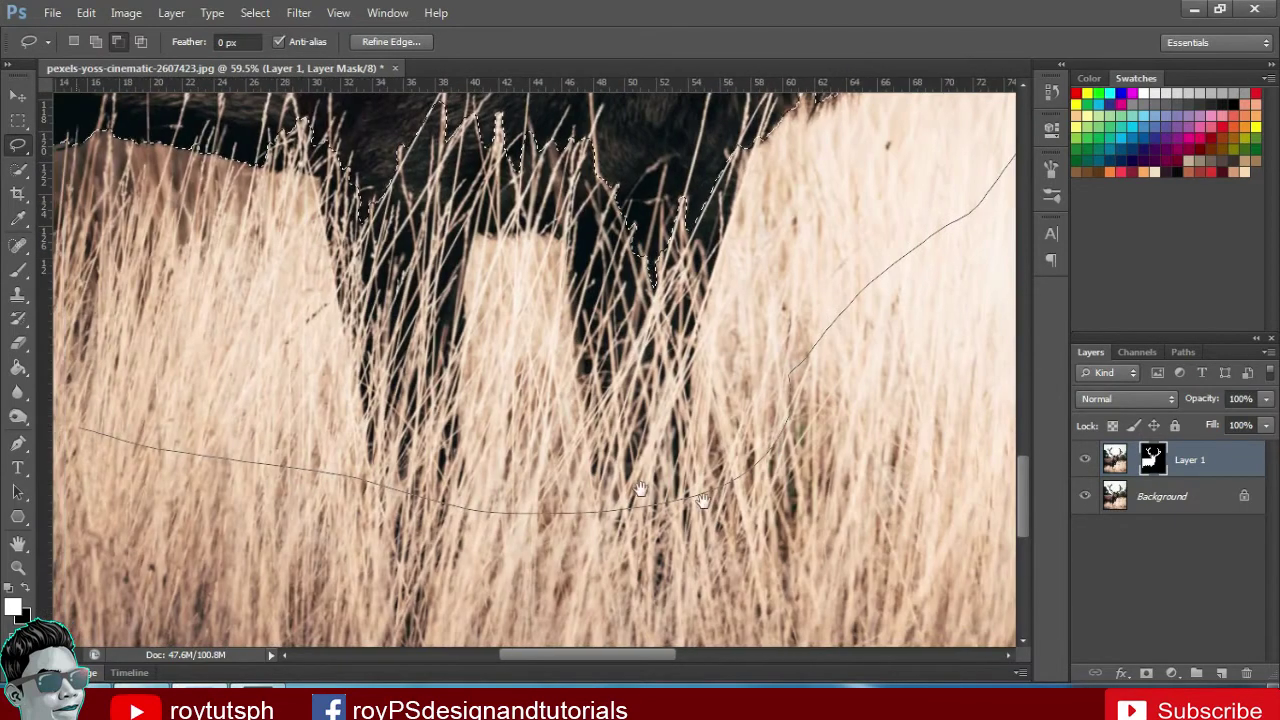
left_click_drag(640, 490, 851, 523)
key("space")
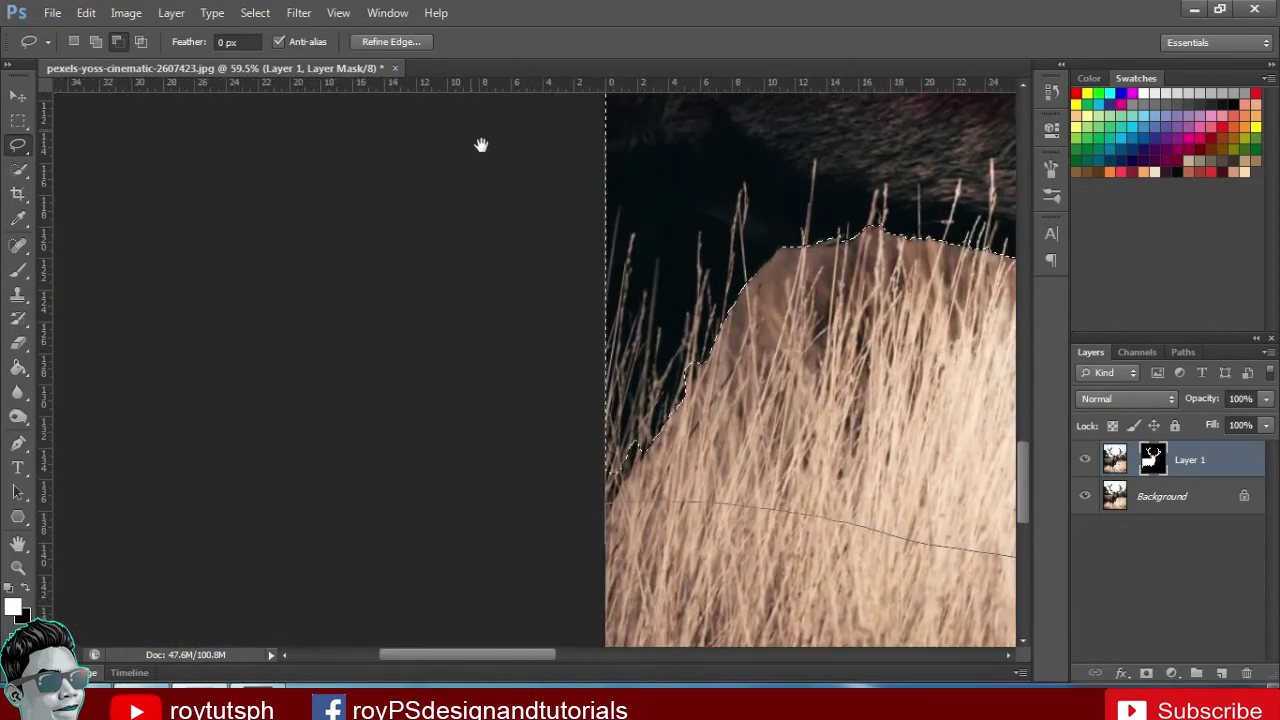
left_click_drag(478, 134, 463, 460)
mouse_move(420, 131)
left_mouse_down()
mouse_move(400, 354)
mouse_move(360, 510)
left_mouse_up()
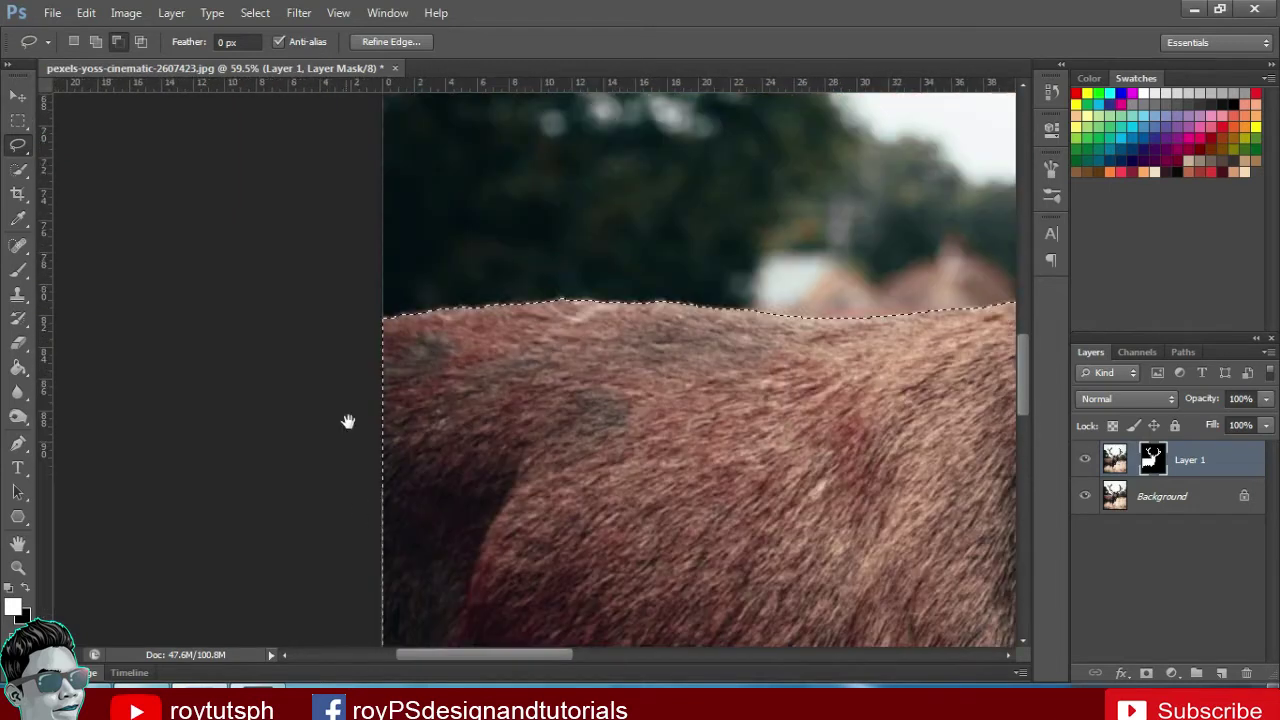
Close the subtract outline around the back and ear, leaving only antlers selected, then press Ctrl+J
left_click_drag(380, 232, 857, 194)
key("space")
left_click_drag(477, 234, 203, 285)
mouse_move(532, 205)
left_mouse_down()
mouse_move(471, 320)
mouse_move(489, 286)
mouse_move(555, 240)
left_mouse_up()
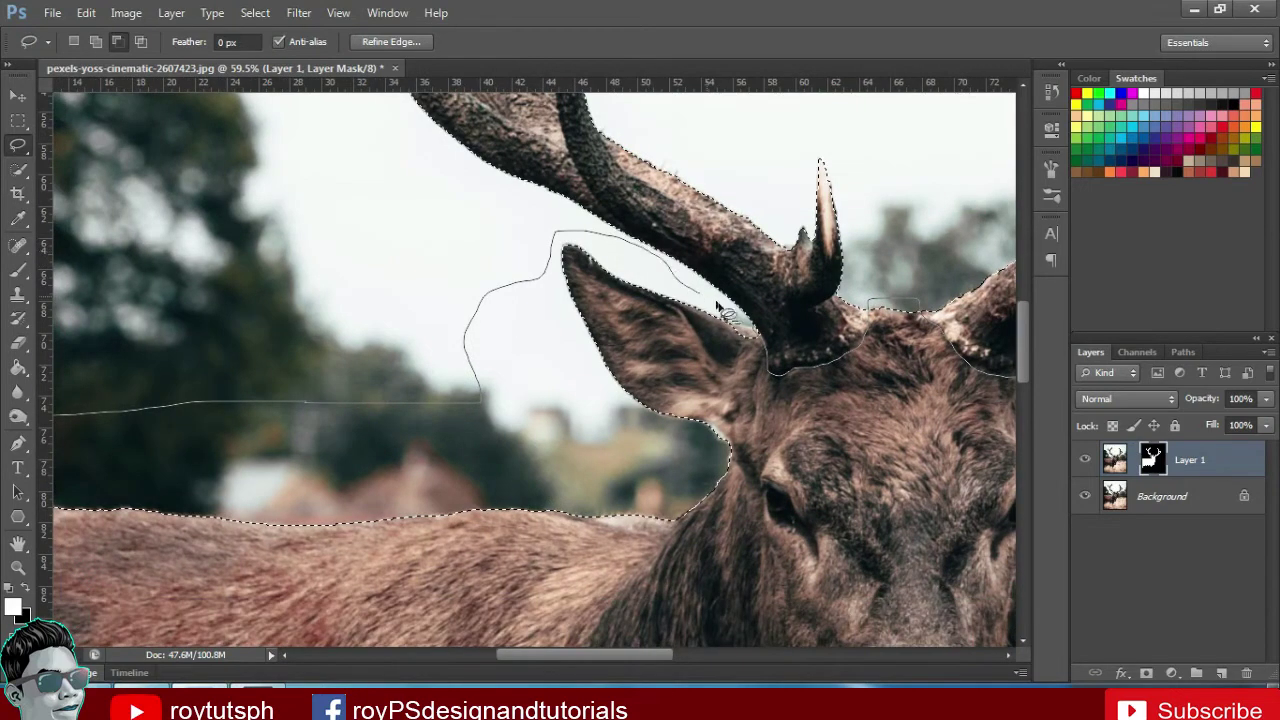
left_click_drag(752, 411, 496, 408)
key("space")
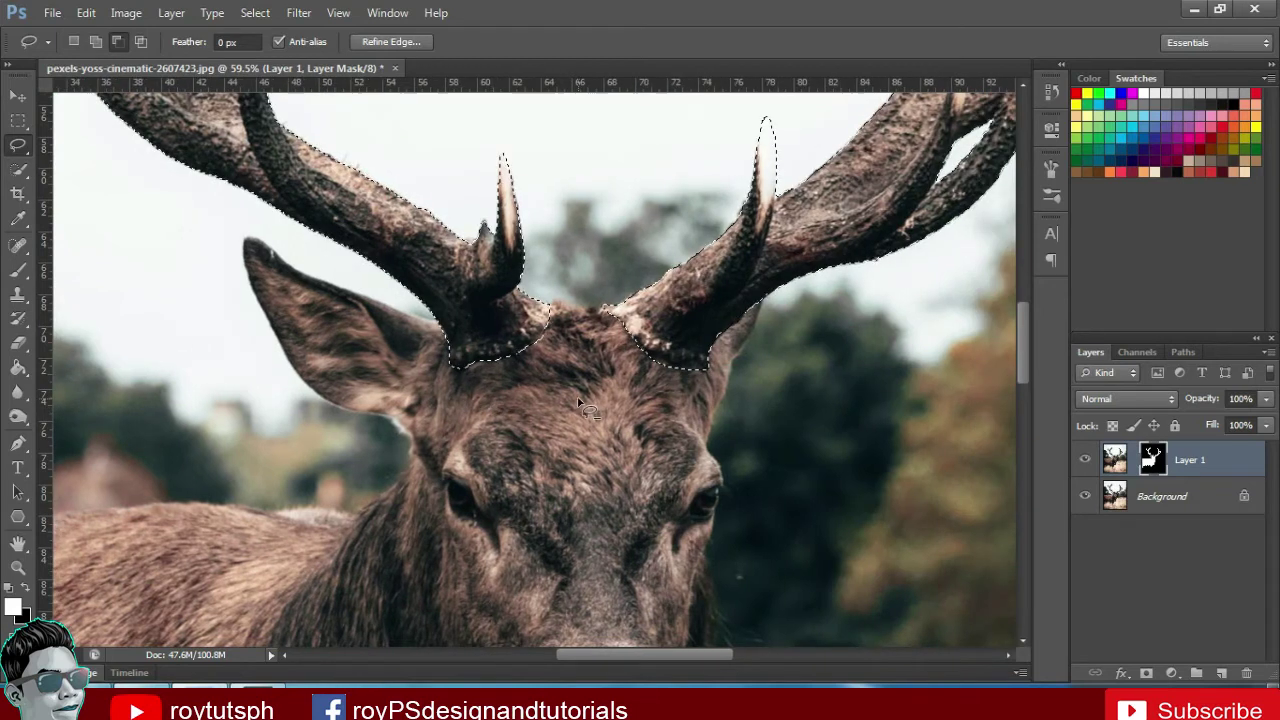
scroll(585, 420, "down", 3)
scroll(585, 425, "up", 3)
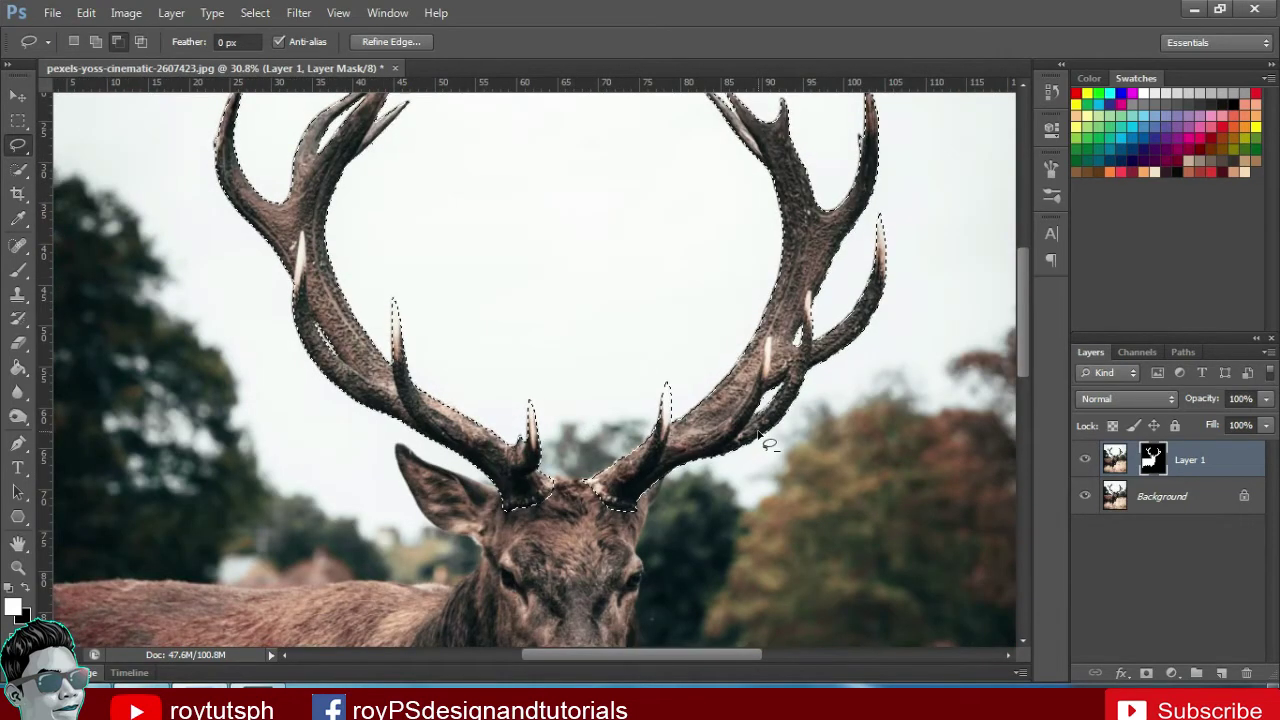
key("ctrl+j")
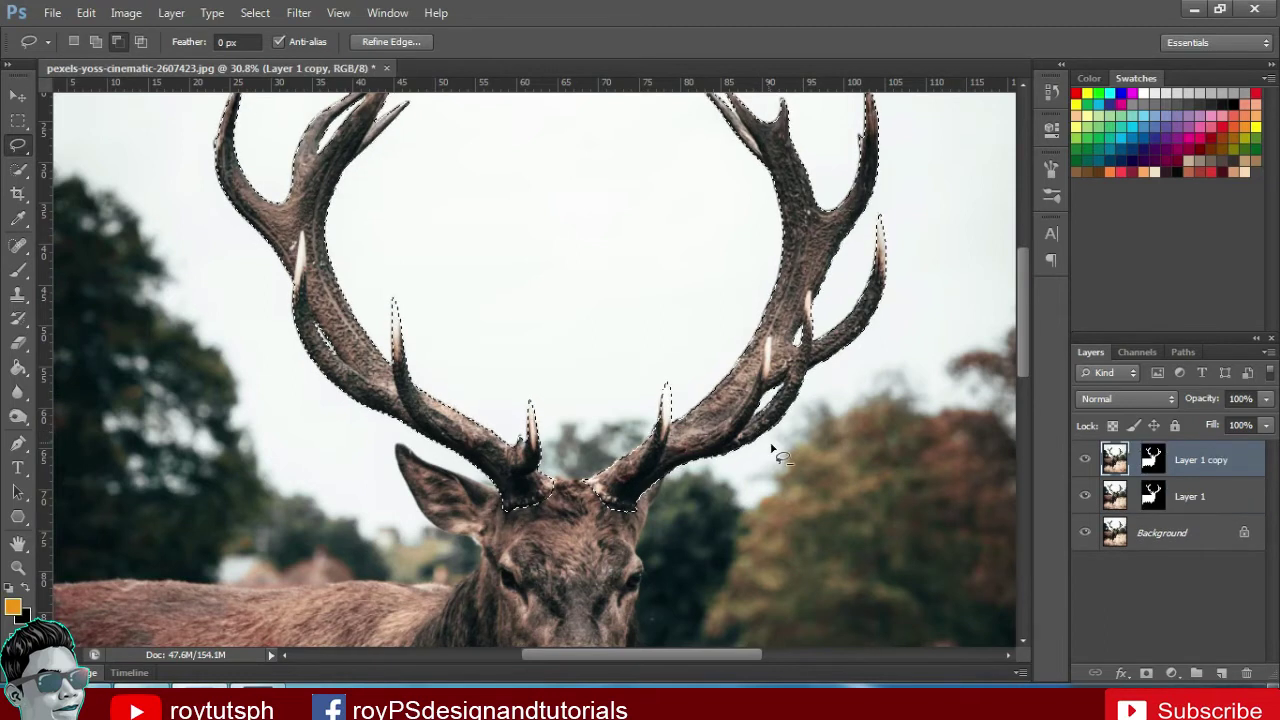
Undo the mask duplicate and copy the selected antlers from Layer 1's image onto a new layer
key("ctrl+z")
left_click(1114, 461)
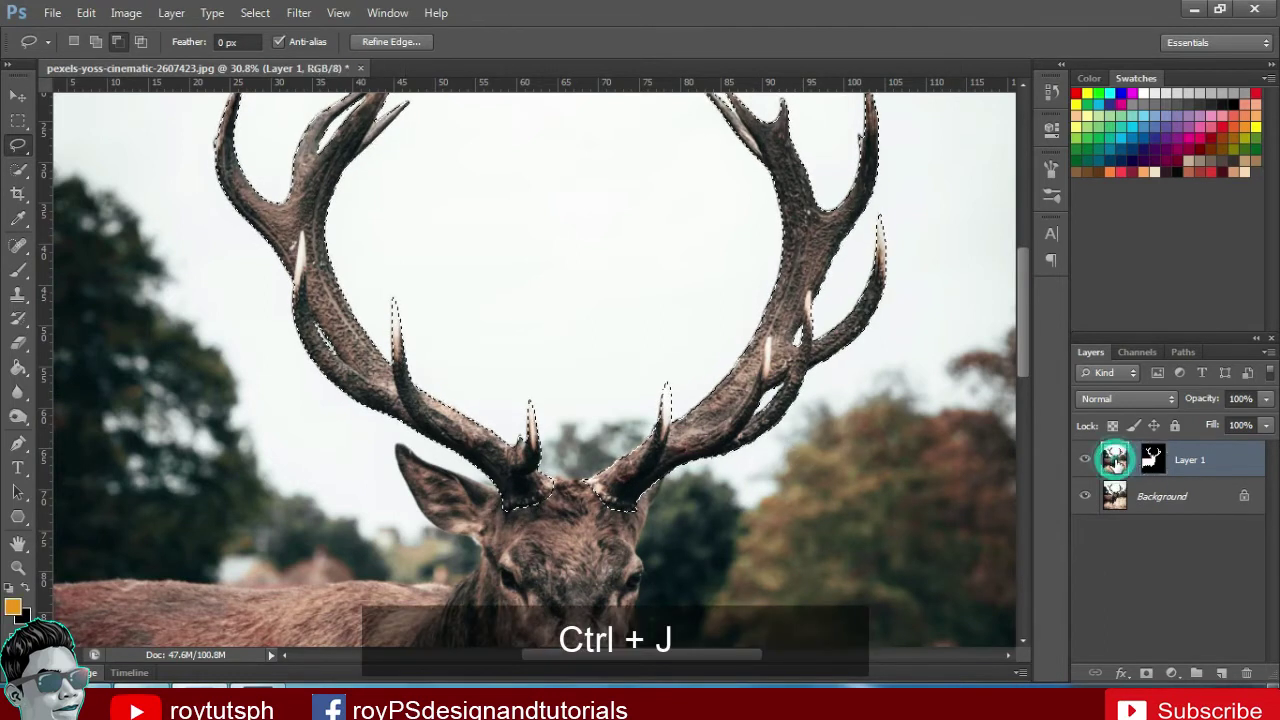
key("ctrl+j")
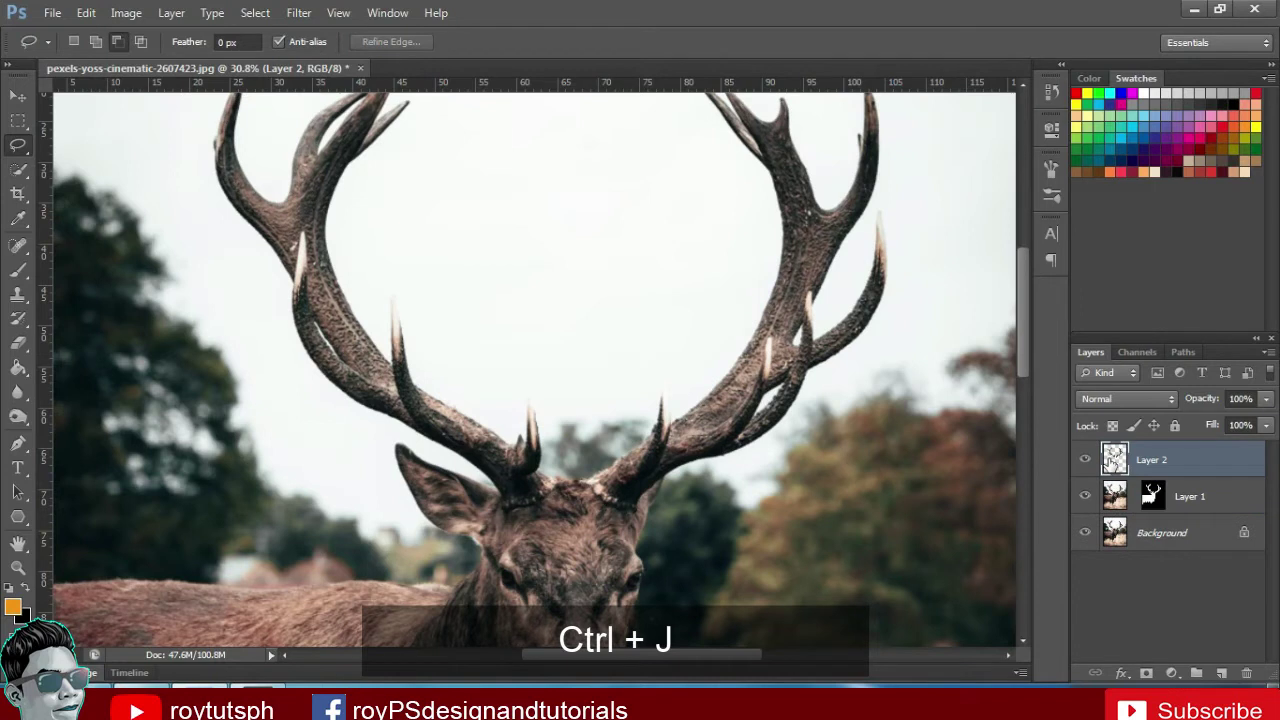
left_click(1086, 496)
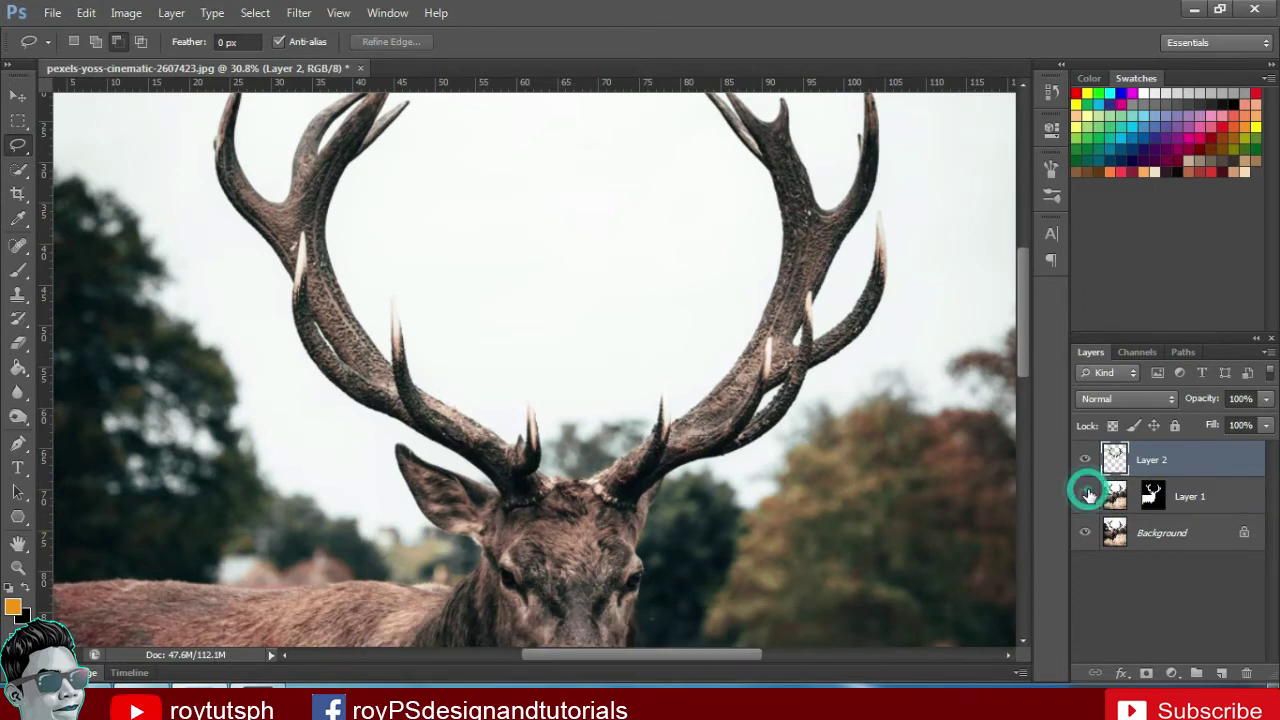
left_click(1084, 533)
left_click(1084, 533)
left_click(1085, 494)
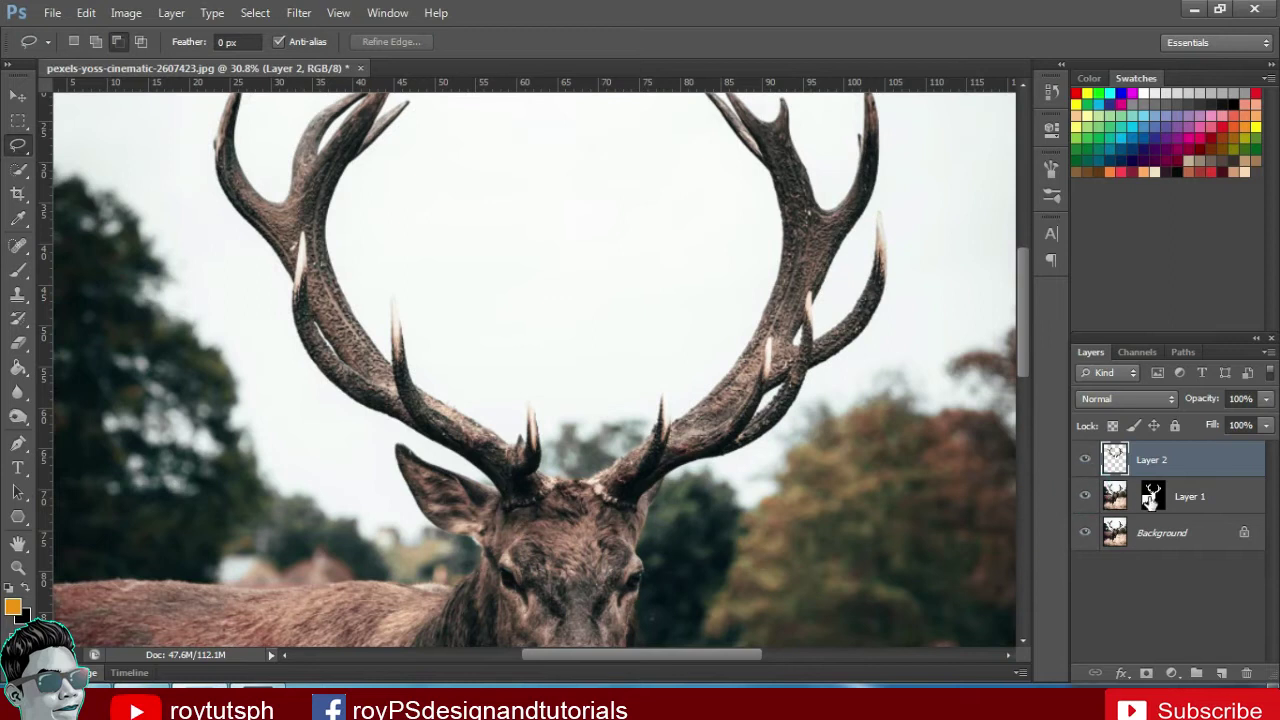
Reload the deer outline from Layer 1's mask and compare the antler cutout up close
left_click(1152, 496)
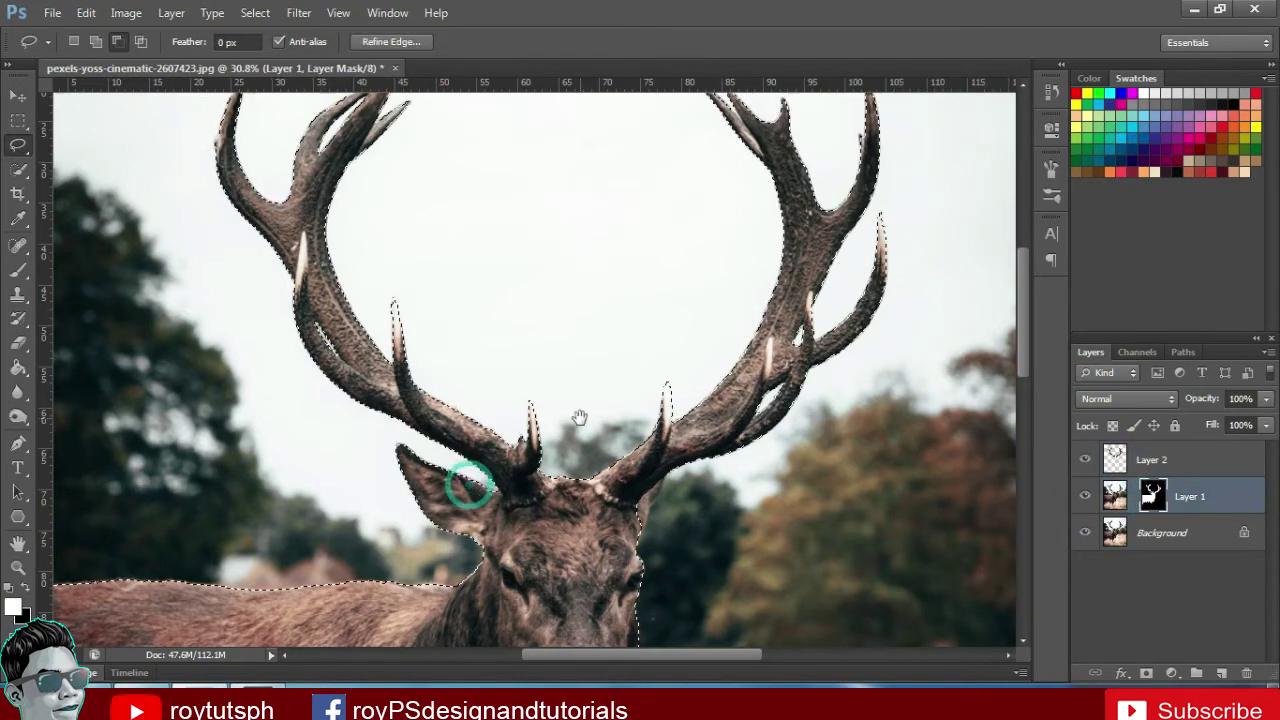
left_click_drag(579, 417, 633, 410)
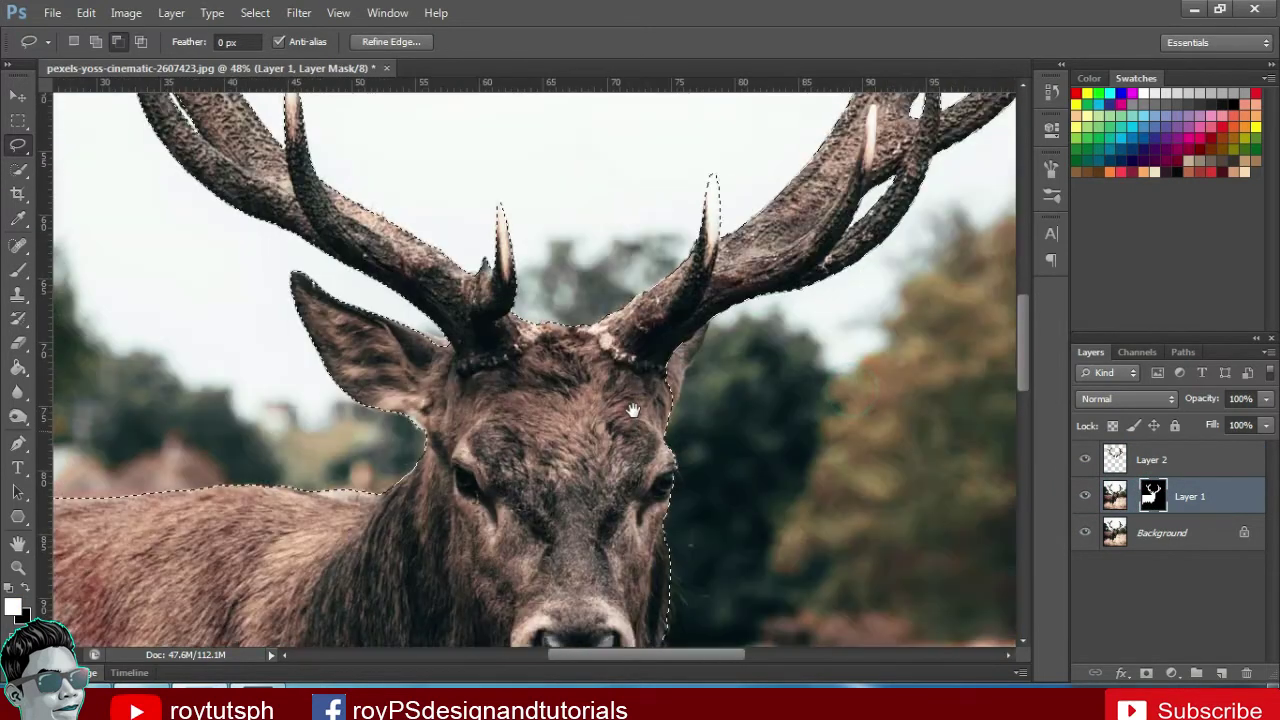
left_click_drag(676, 364, 700, 372)
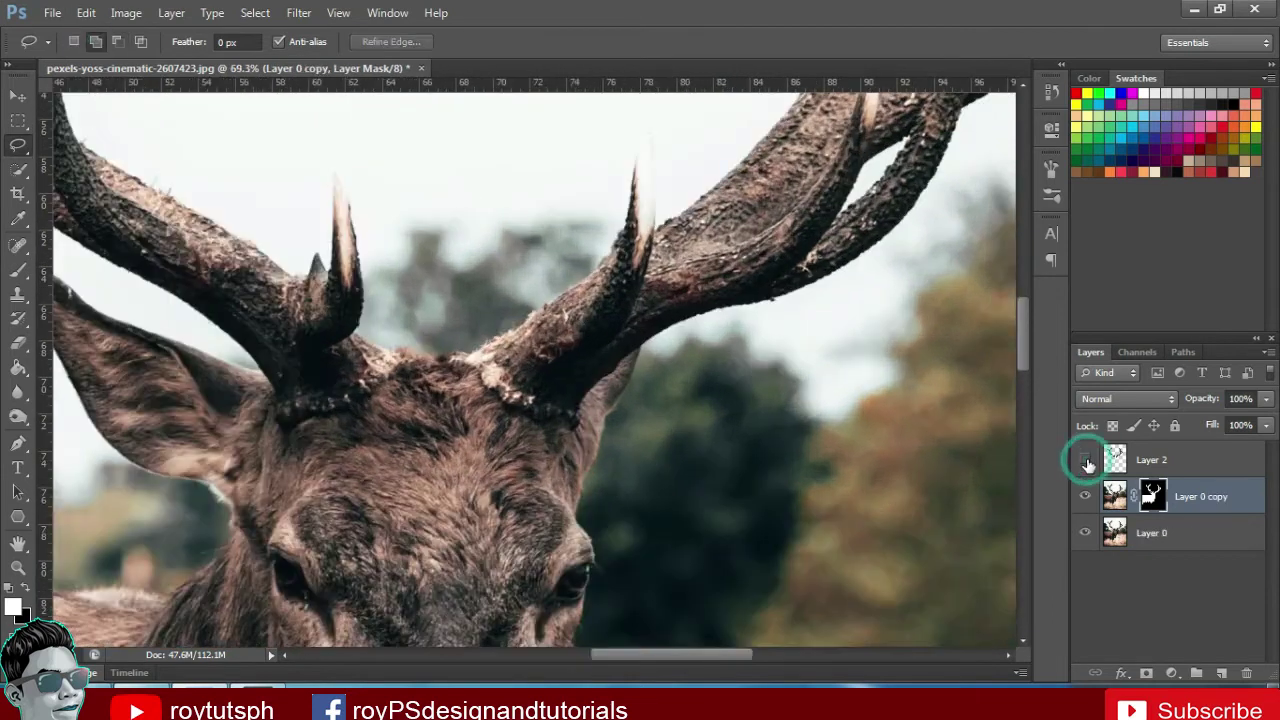
left_click(1085, 459)
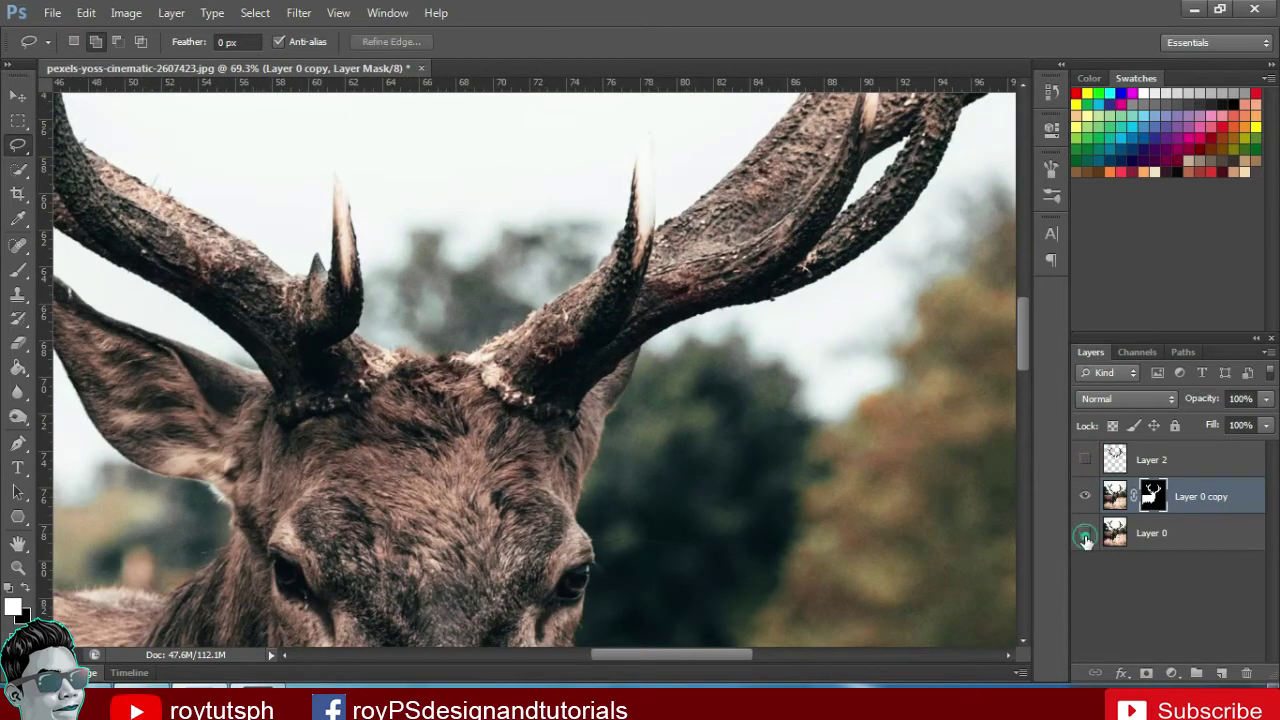
left_click(1085, 533)
Group Layer 2 into a new Group 1 with Ctrl+G
left_click(1175, 460)
key("ctrl+g")
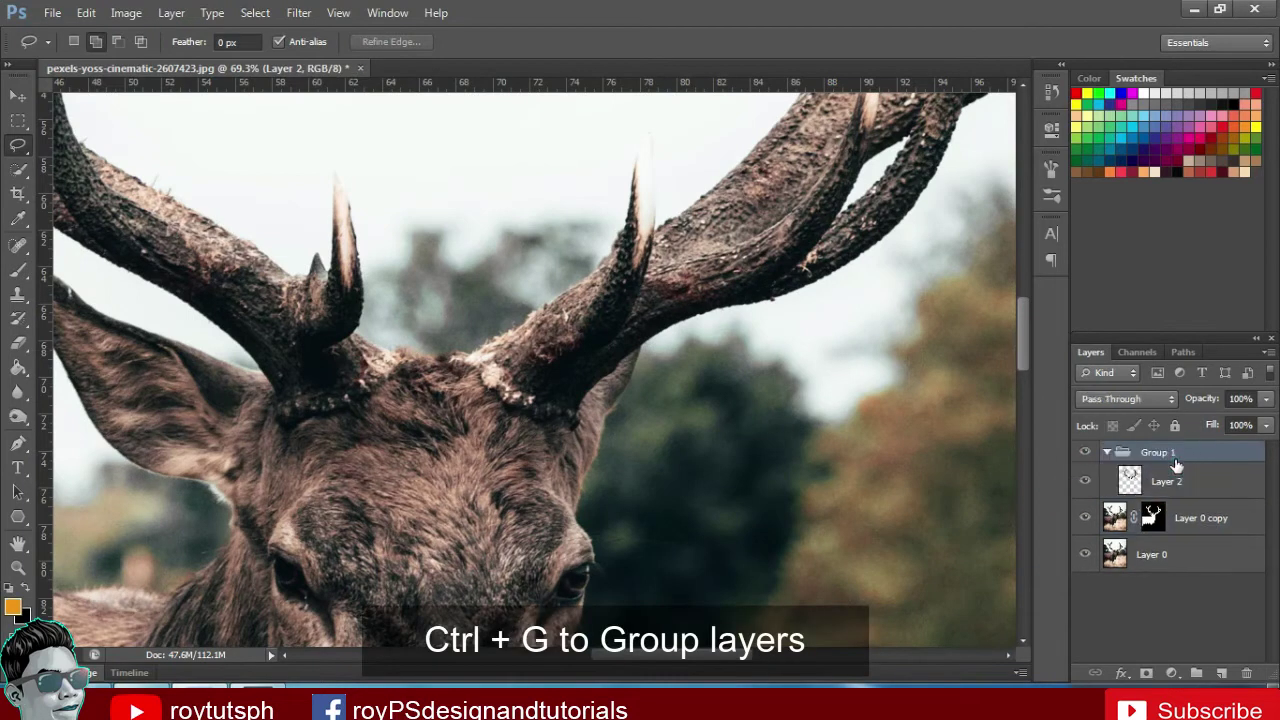
scroll(740, 466, "down", 2)
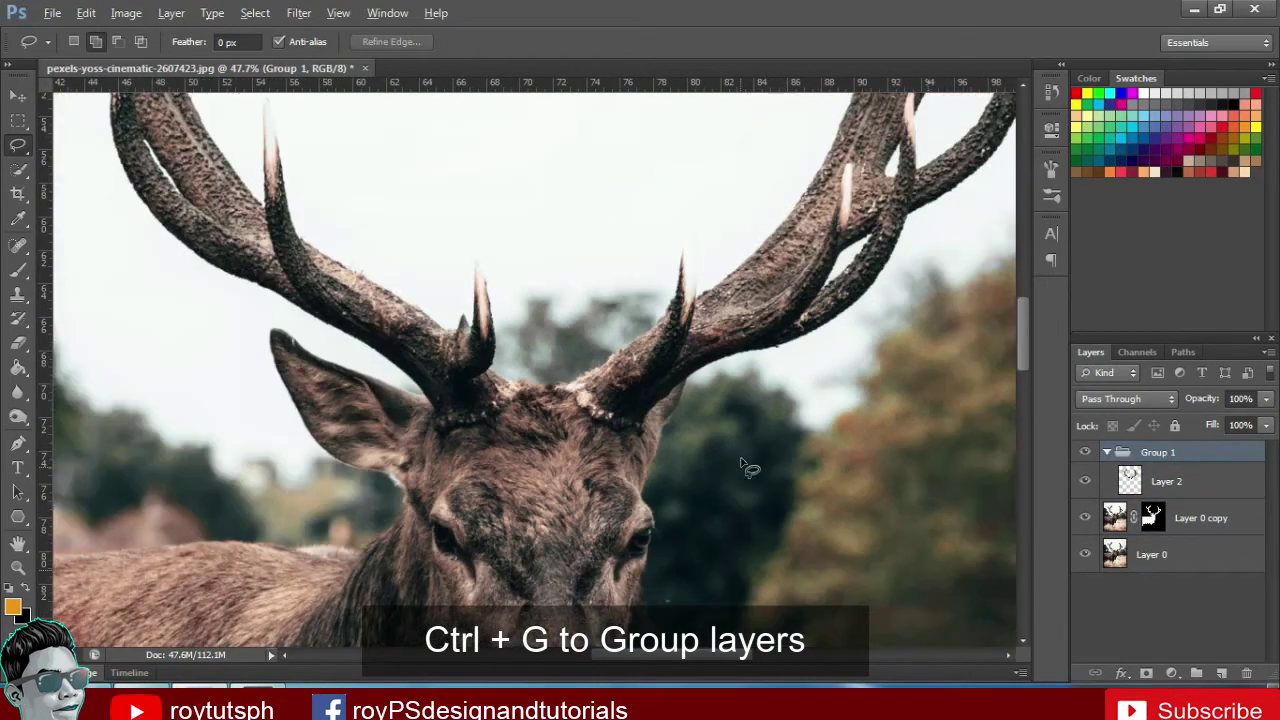
scroll(727, 467, "down", 2)
scroll(727, 467, "down", 2)
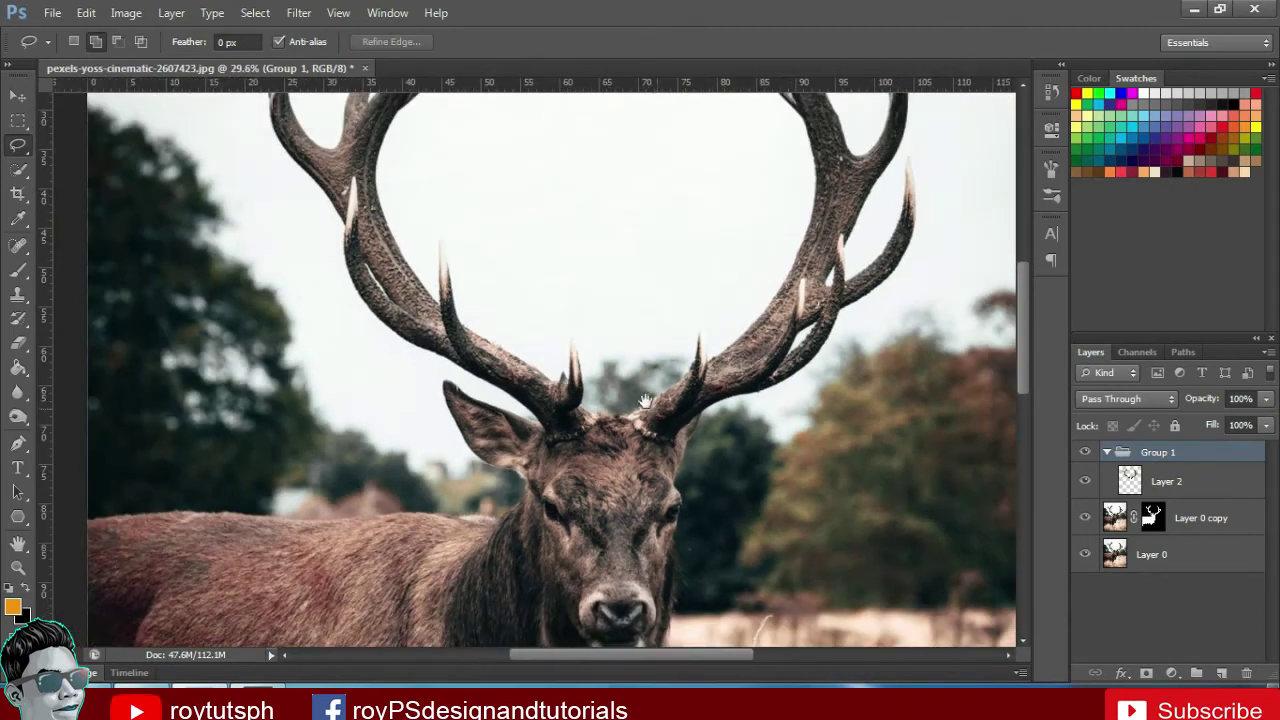
left_click(1190, 565)
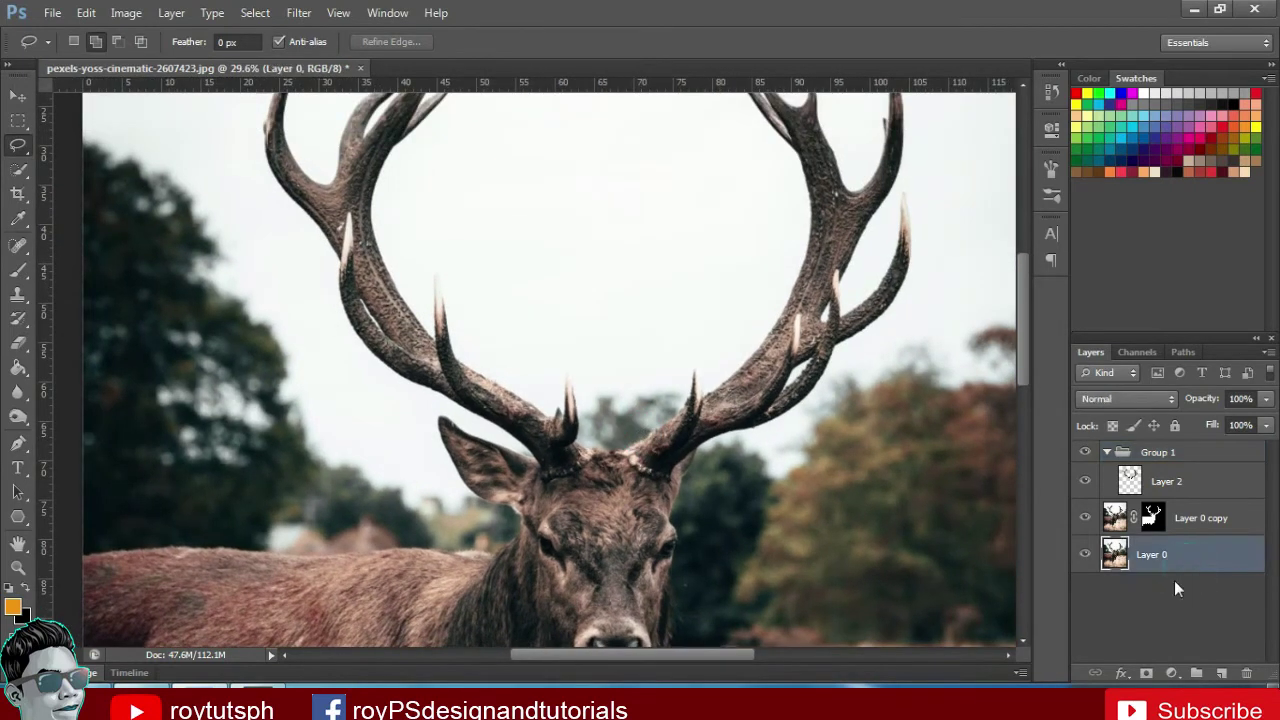
Add a Color Lookup adjustment using Moonlight.3DL, clipped to Layer 0
left_click(1172, 673)
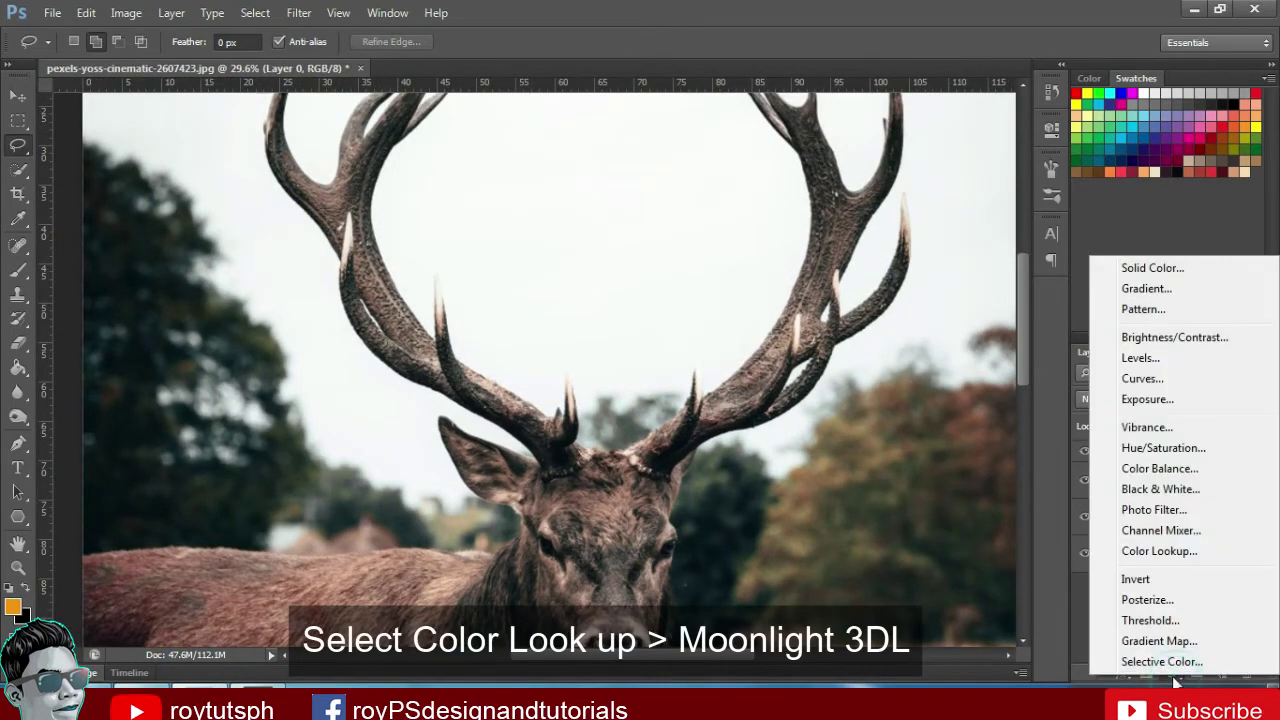
left_click(1150, 550)
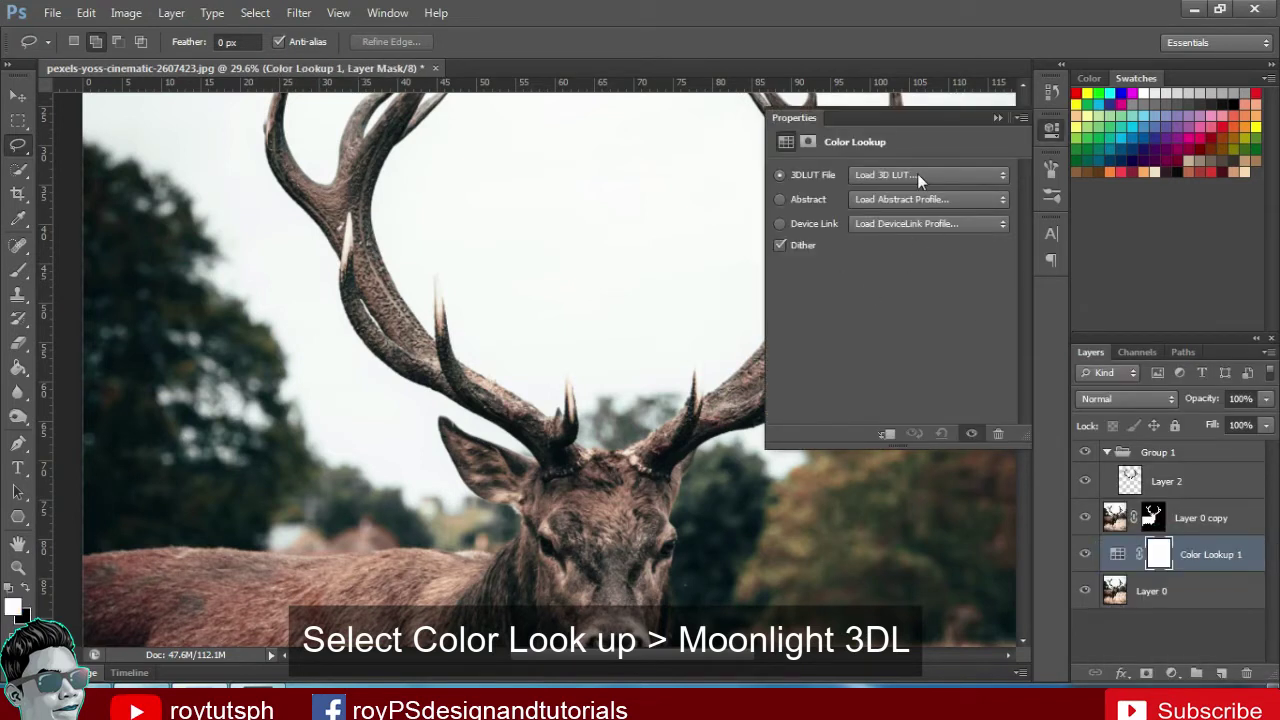
left_click(912, 175)
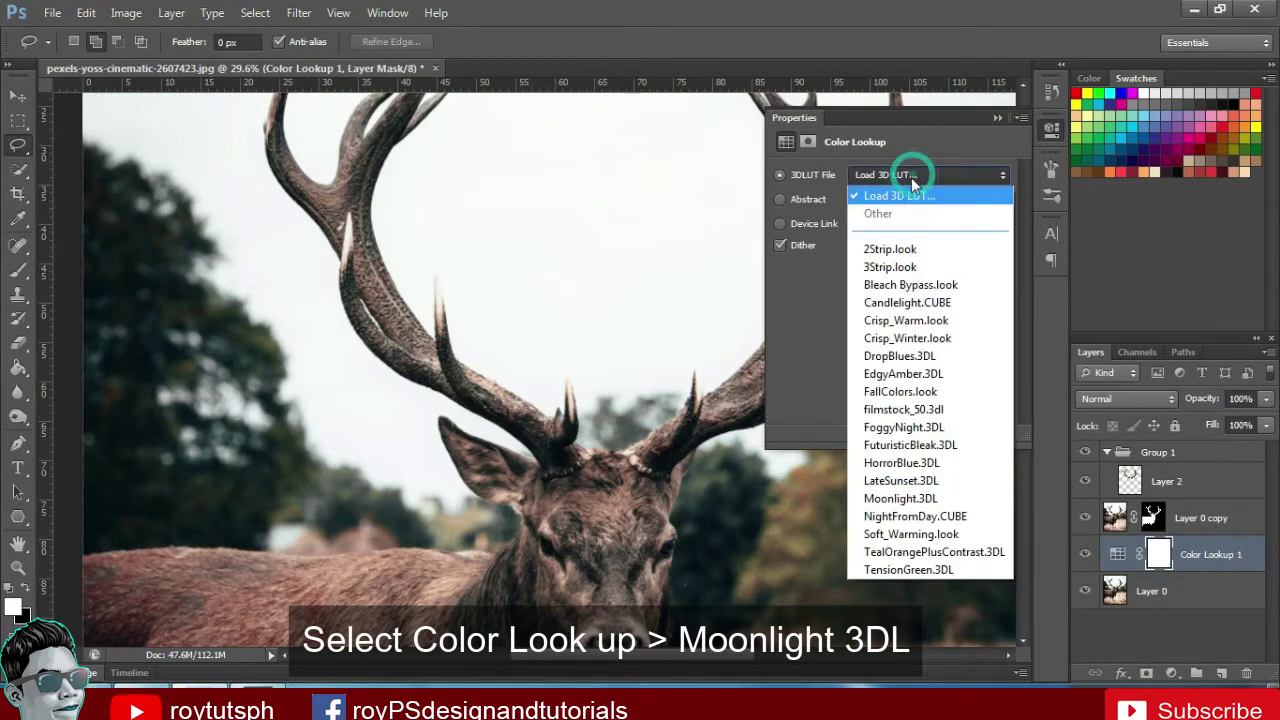
left_click(900, 498)
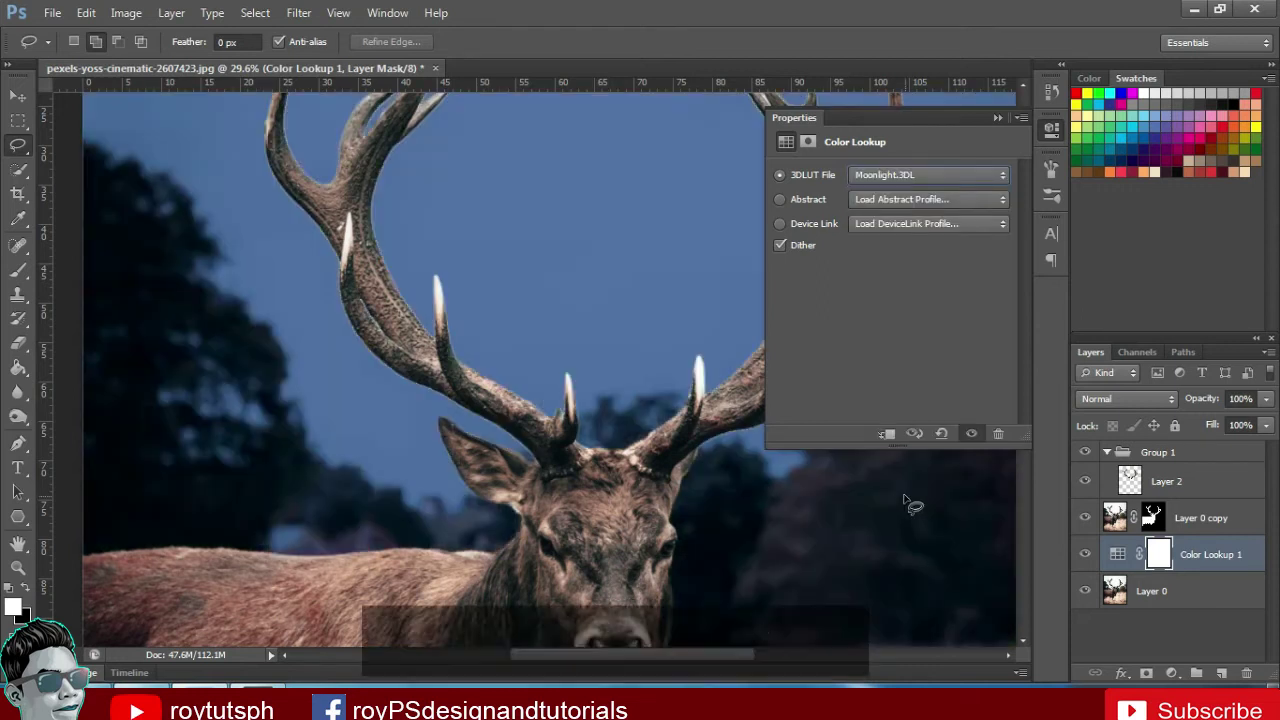
left_click(888, 434)
left_click(993, 117)
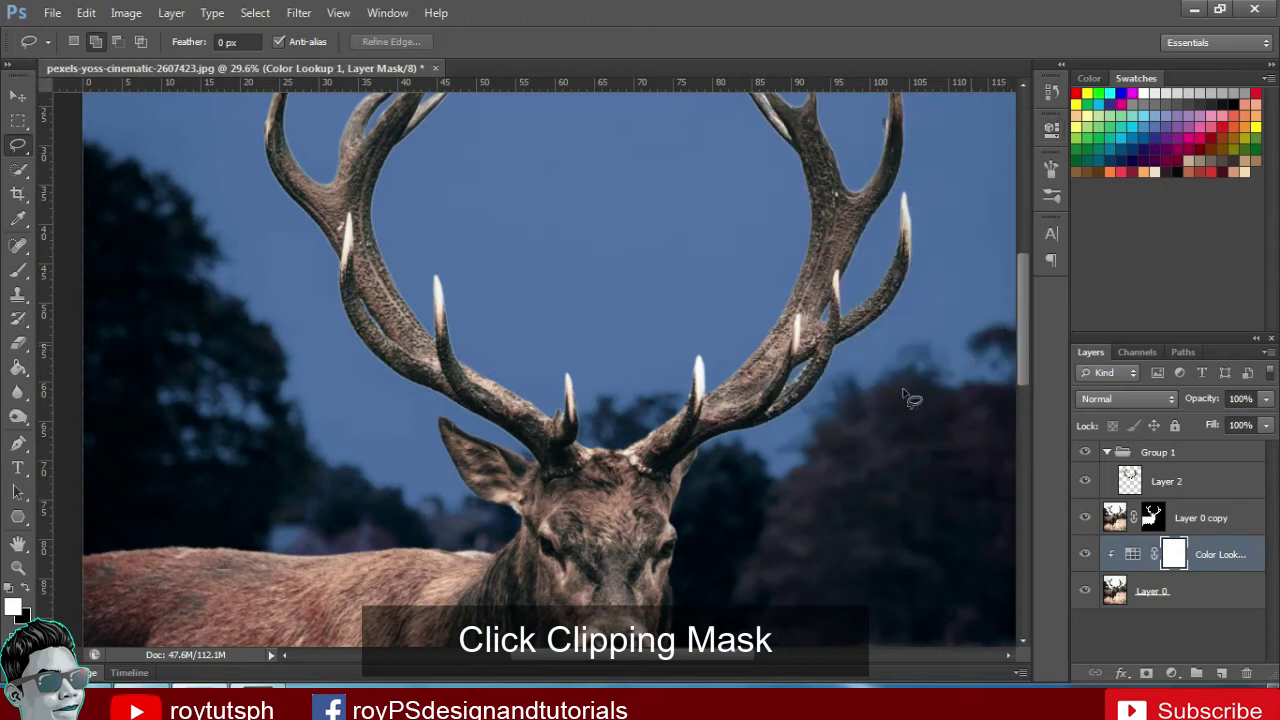
Switch to the Move tool and reposition the view to show the whole deer
left_click_drag(766, 443, 835, 293)
scroll(877, 427, "down", 2)
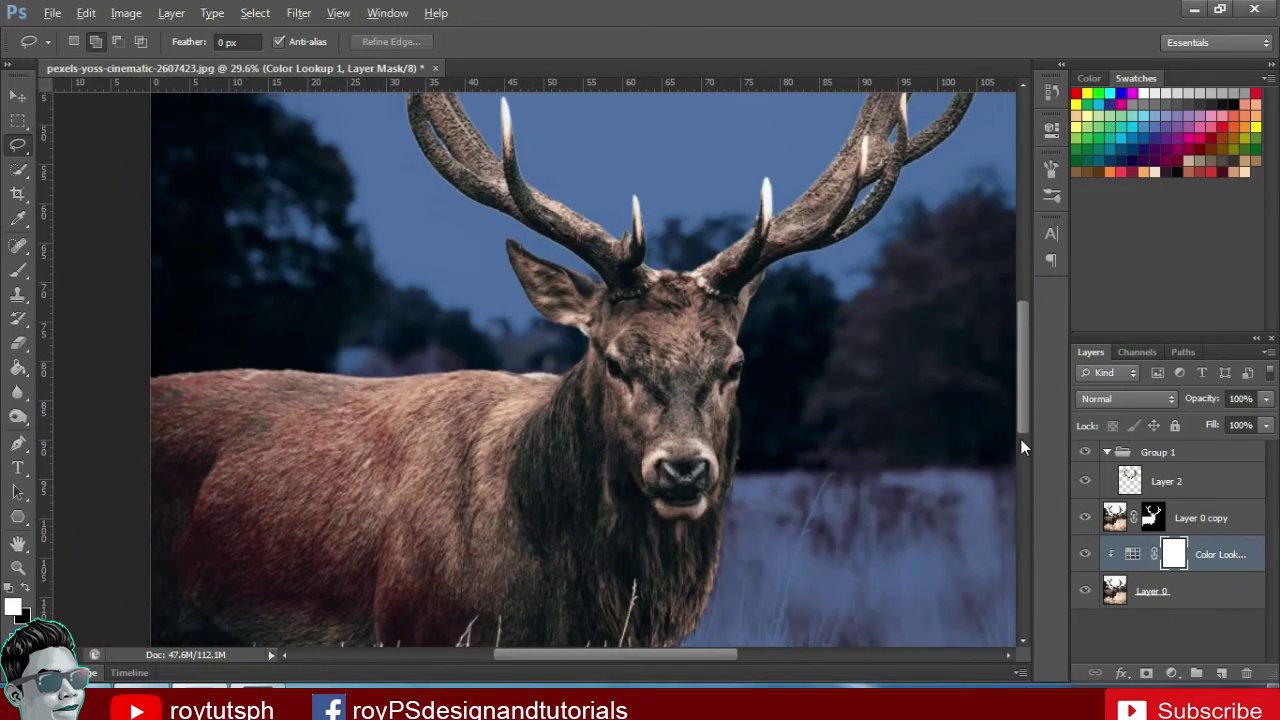
scroll(877, 427, "down", 1)
scroll(877, 427, "down", 1)
scroll(877, 427, "down", 1)
scroll(878, 426, "down", 1)
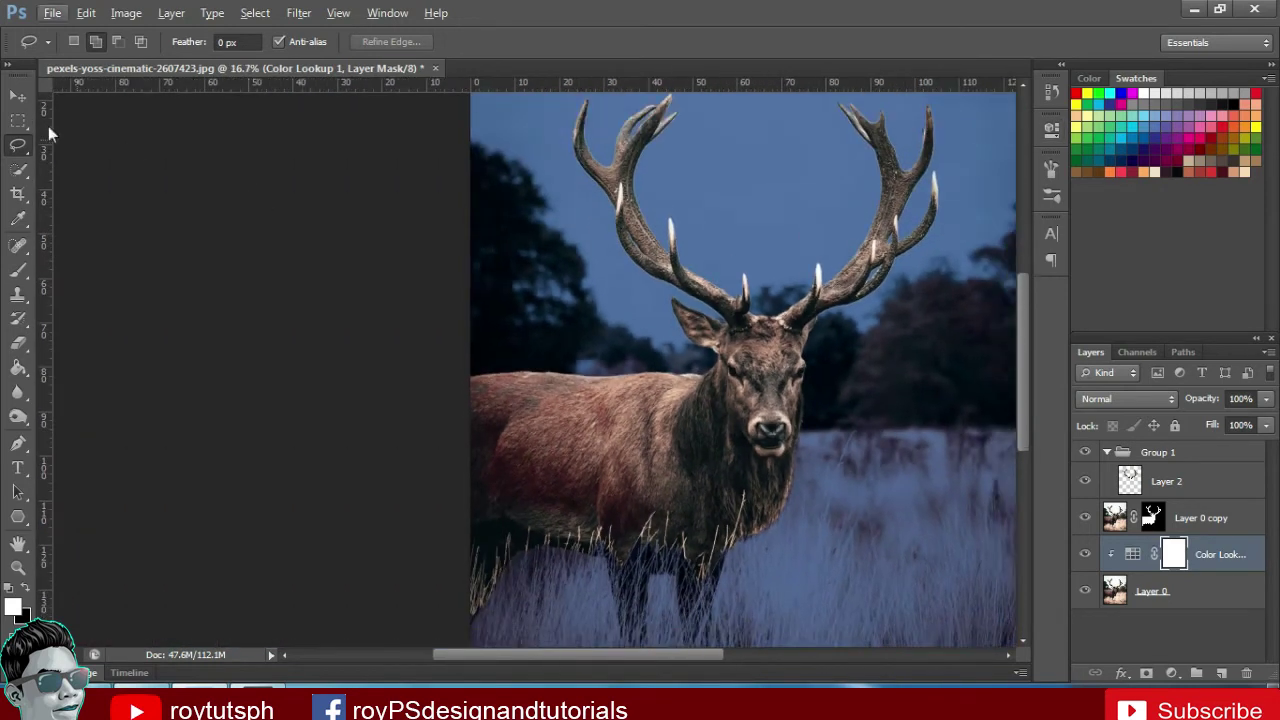
left_click(17, 95)
left_click_drag(671, 329, 492, 370)
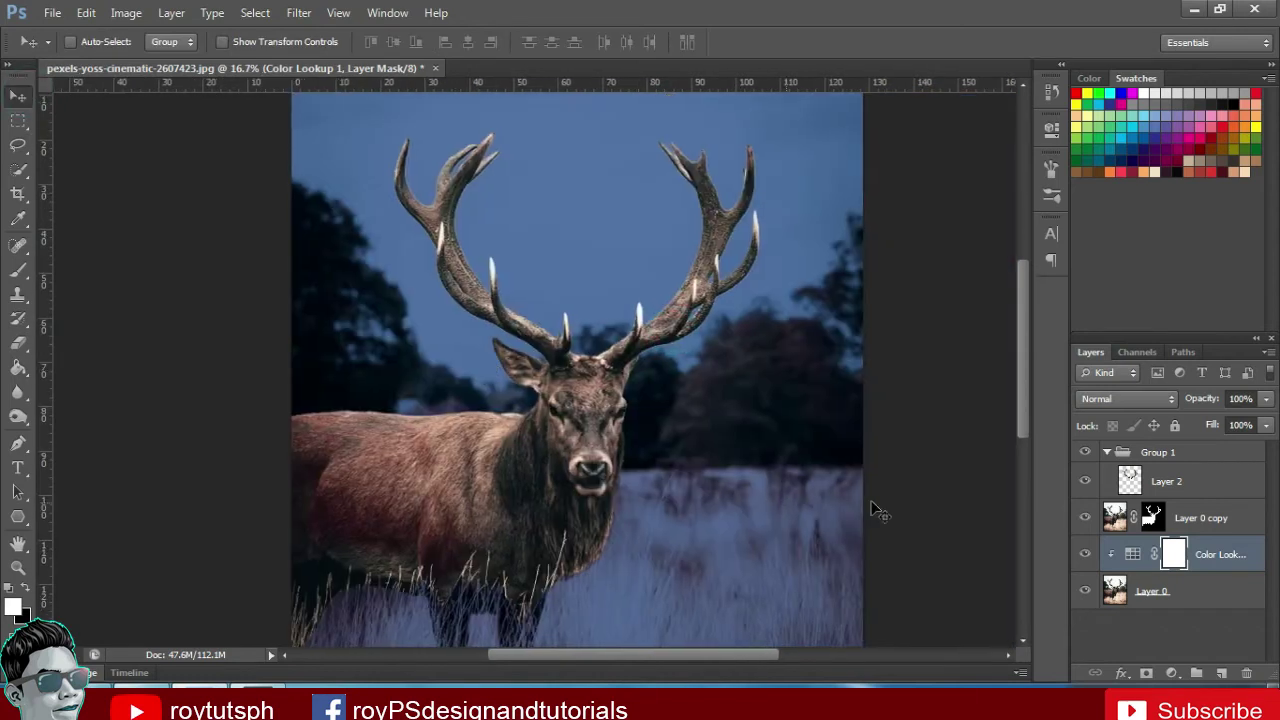
scroll(855, 519, "down", 1)
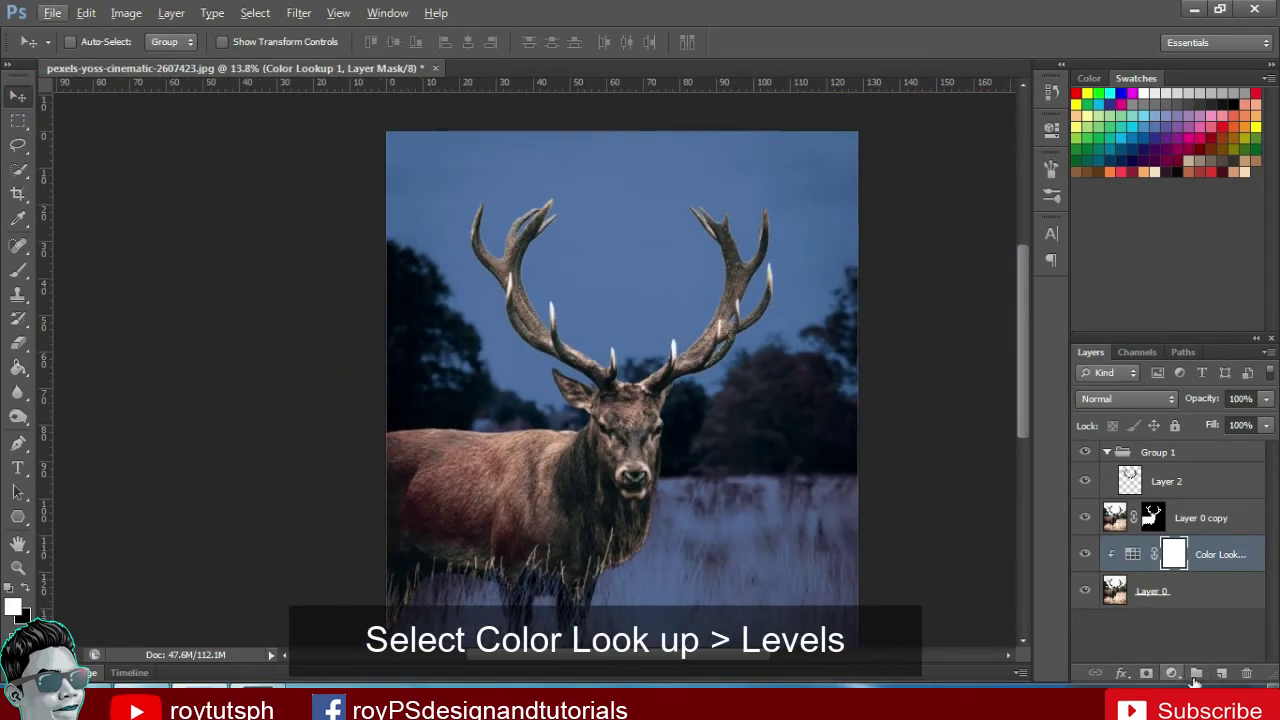
Add a Levels adjustment with output white lowered to 74, clipped to the layer below
left_click(1172, 674)
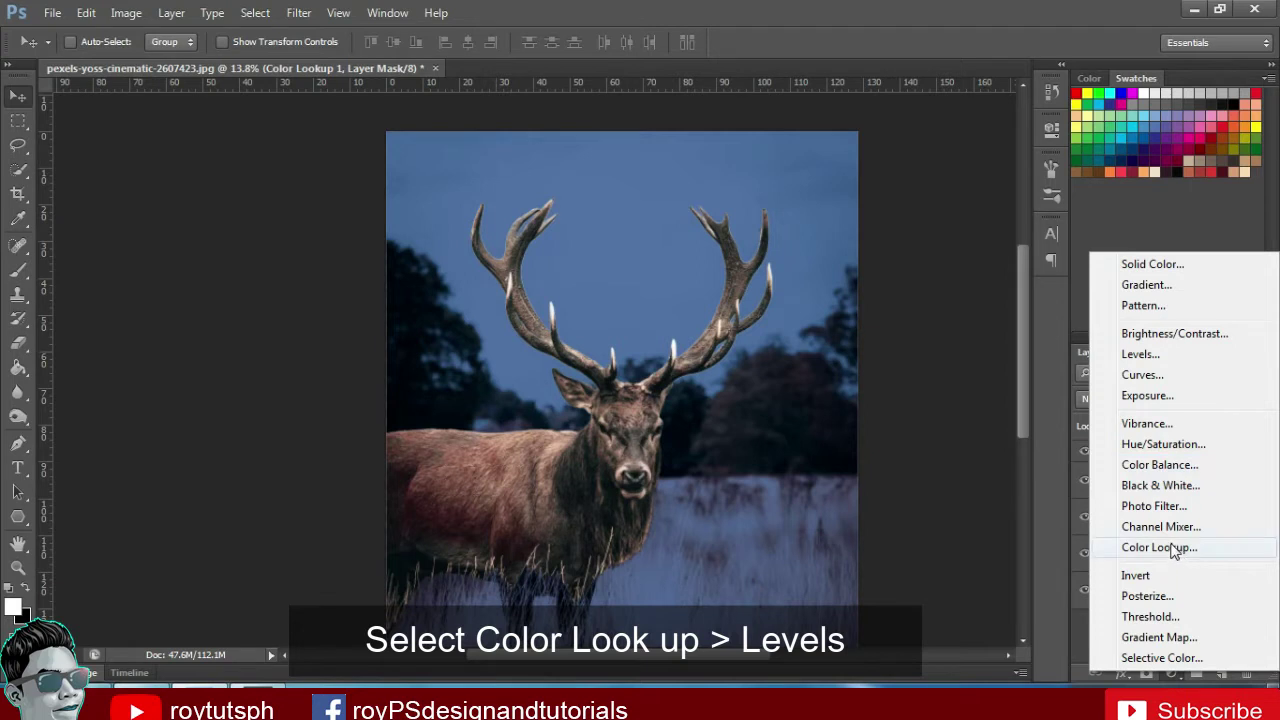
left_click(1143, 358)
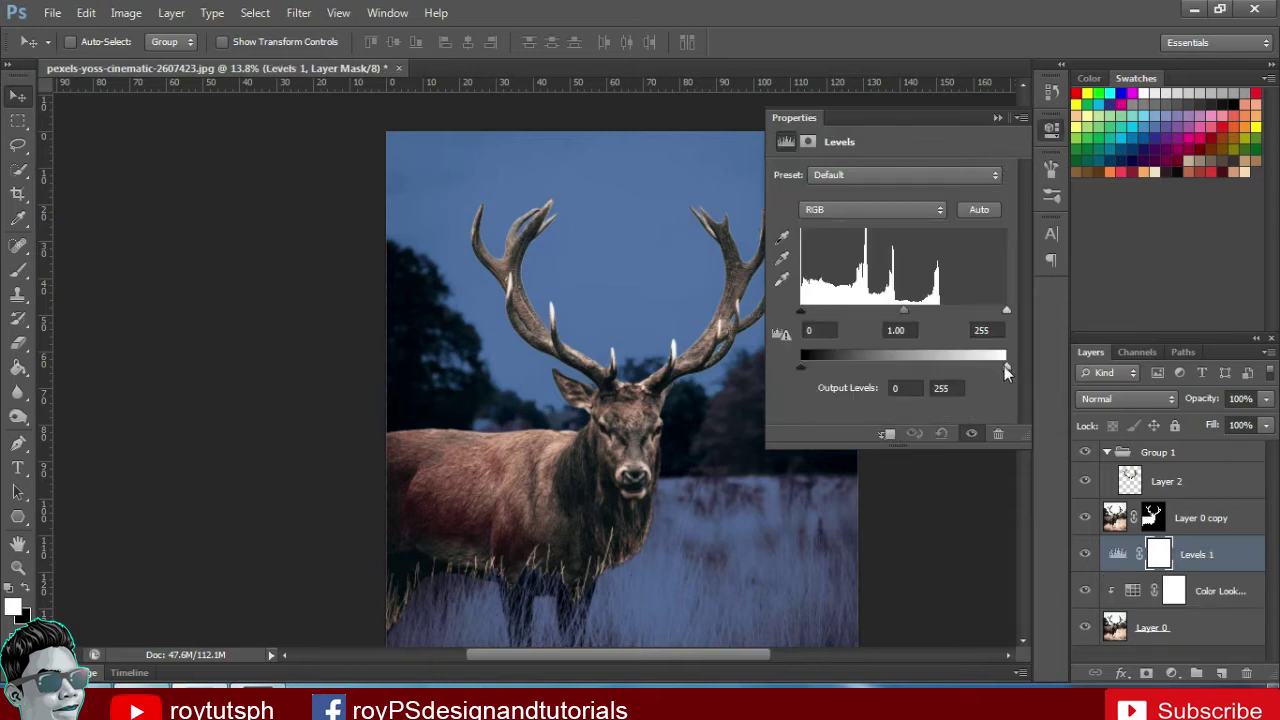
left_click_drag(1005, 367, 860, 369)
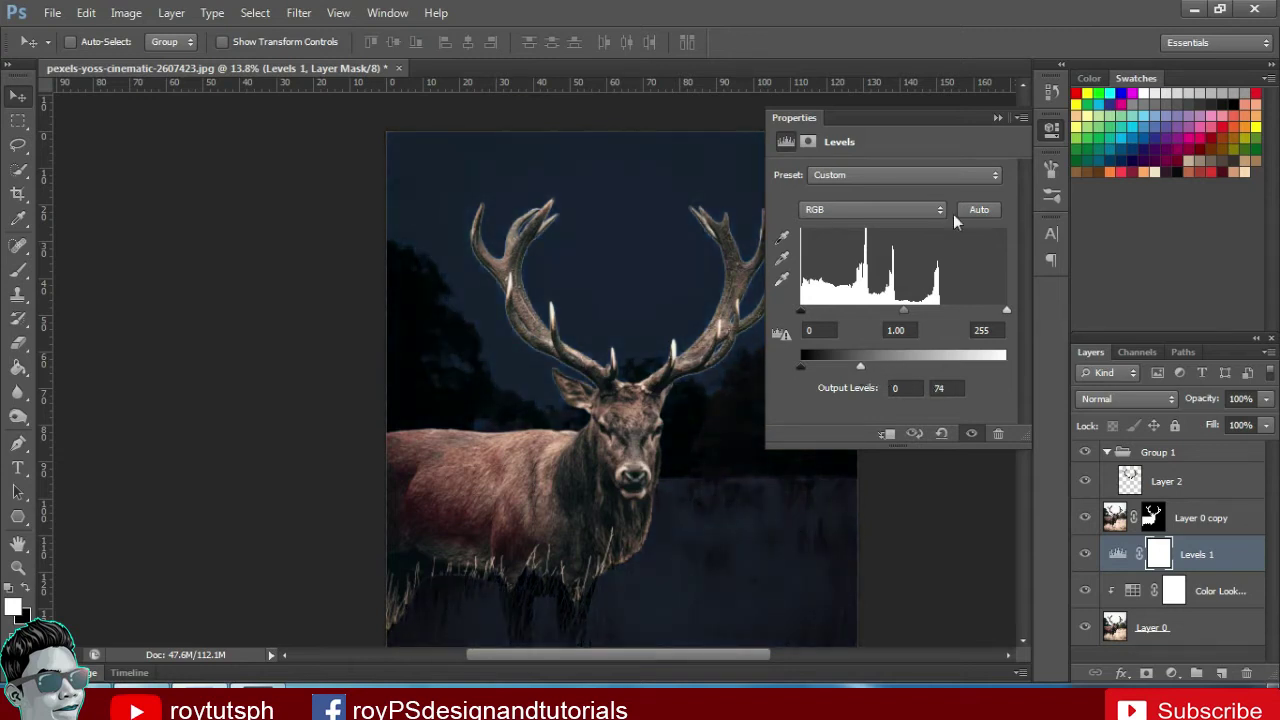
left_click(997, 117)
key("ctrl+0")
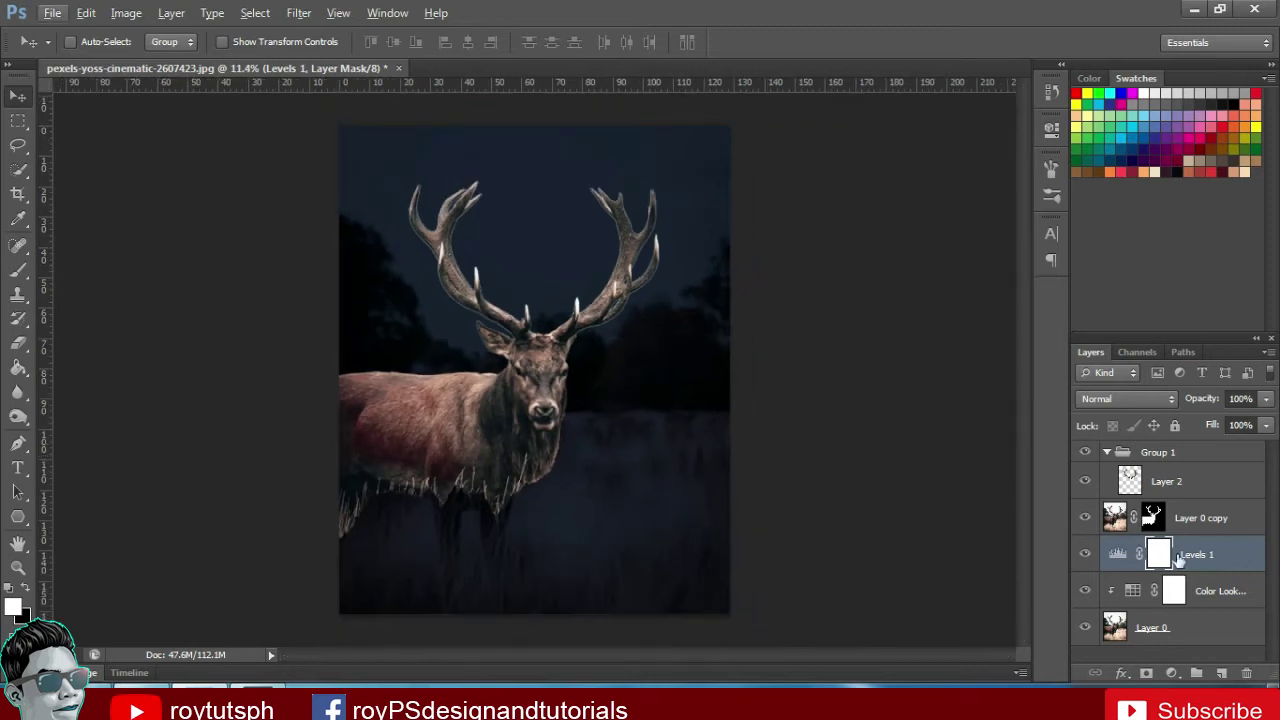
double_click(1116, 550)
left_click(889, 434)
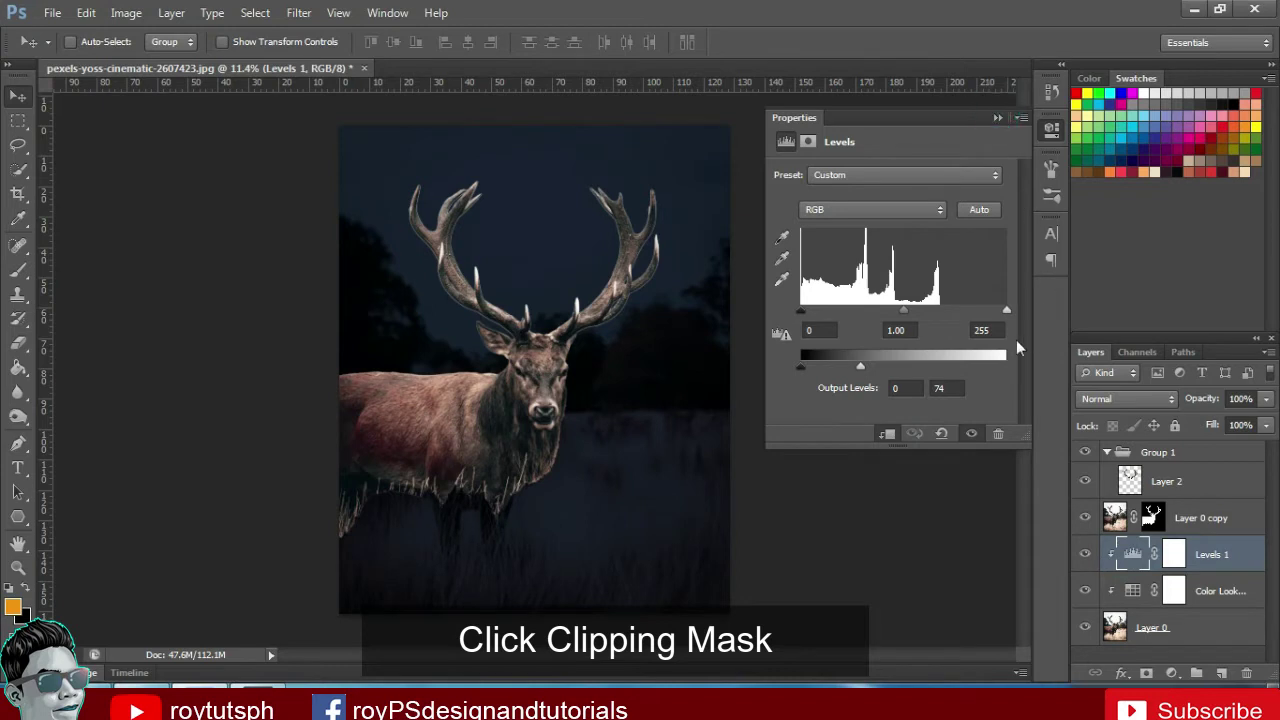
left_click(1002, 115)
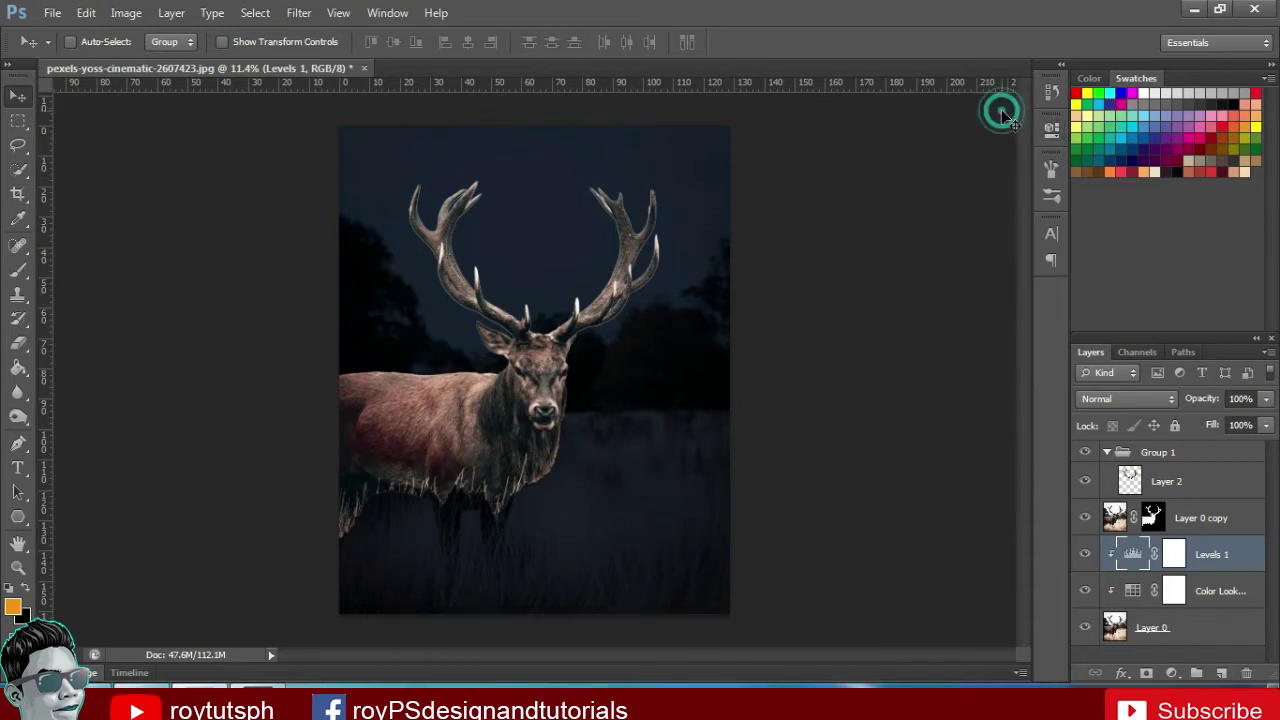
Duplicate Layer 2 as a smart object with a 10 px Gaussian Blur in Linear Dodge (Add) mode
left_click(1207, 481)
key("ctrl+j")
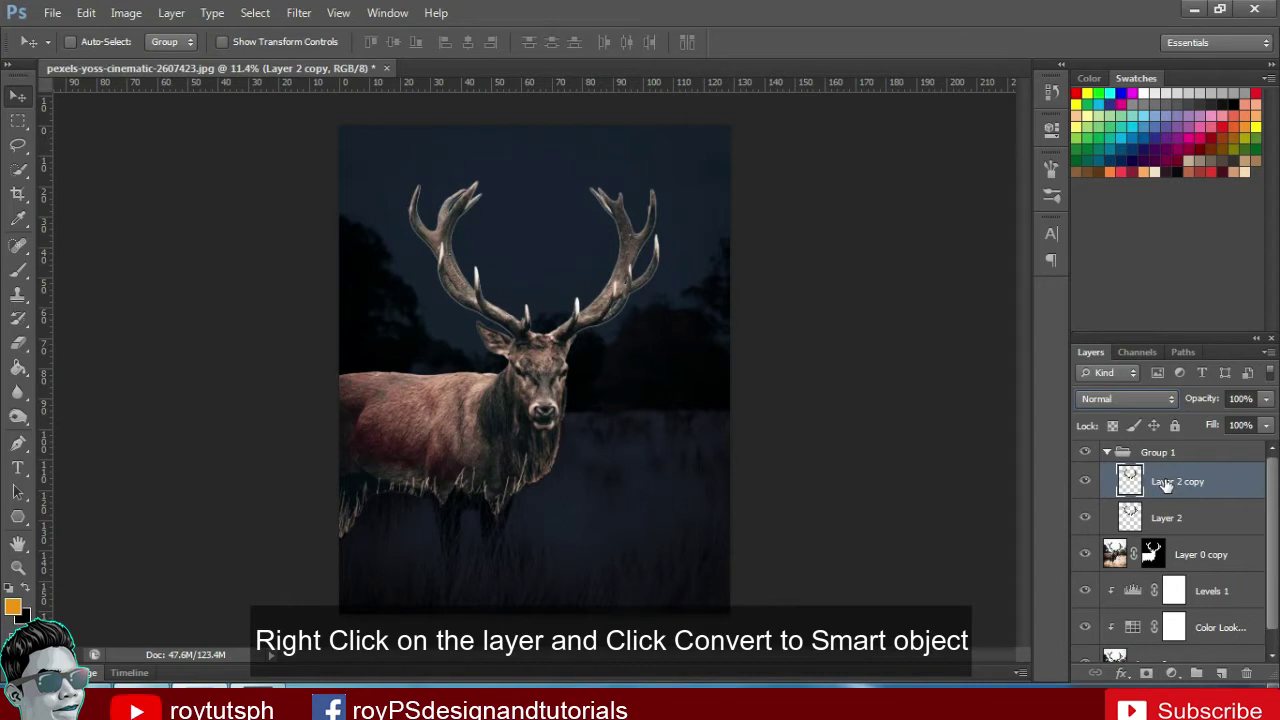
right_click(1165, 484)
left_click(1051, 143)
left_click(299, 12)
mouse_move(308, 202)
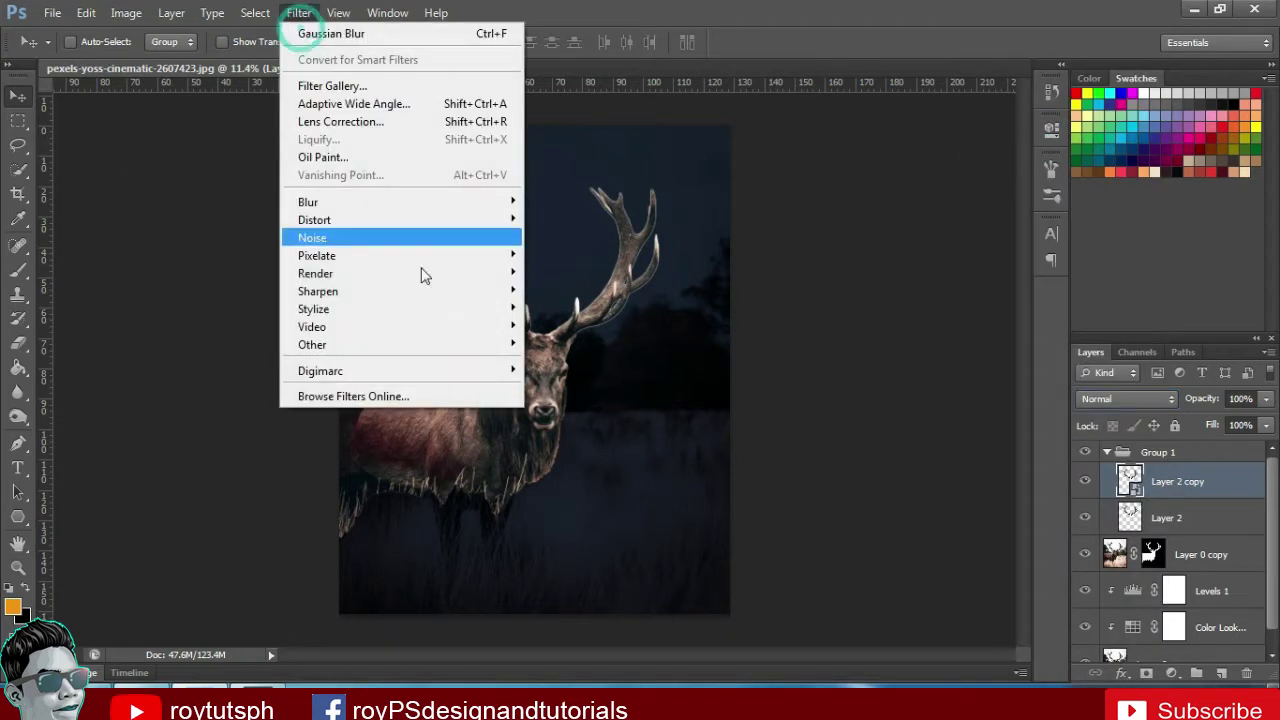
left_click(445, 202)
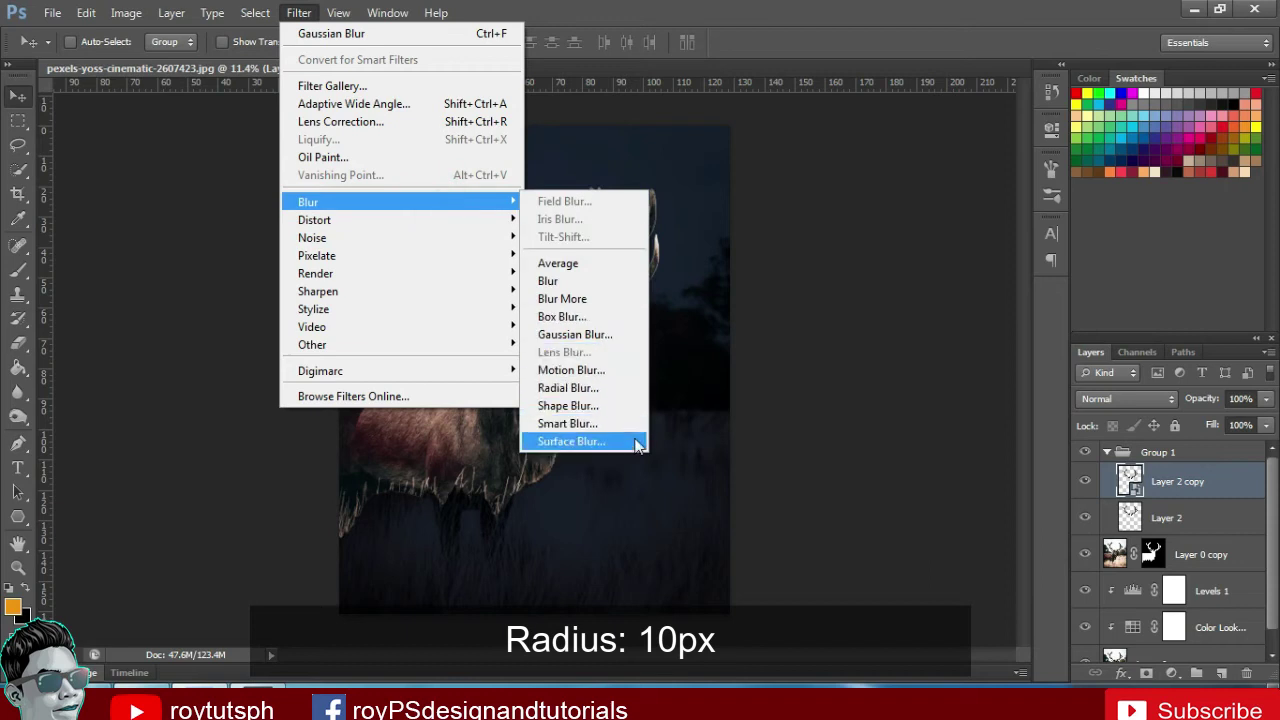
left_click(577, 335)
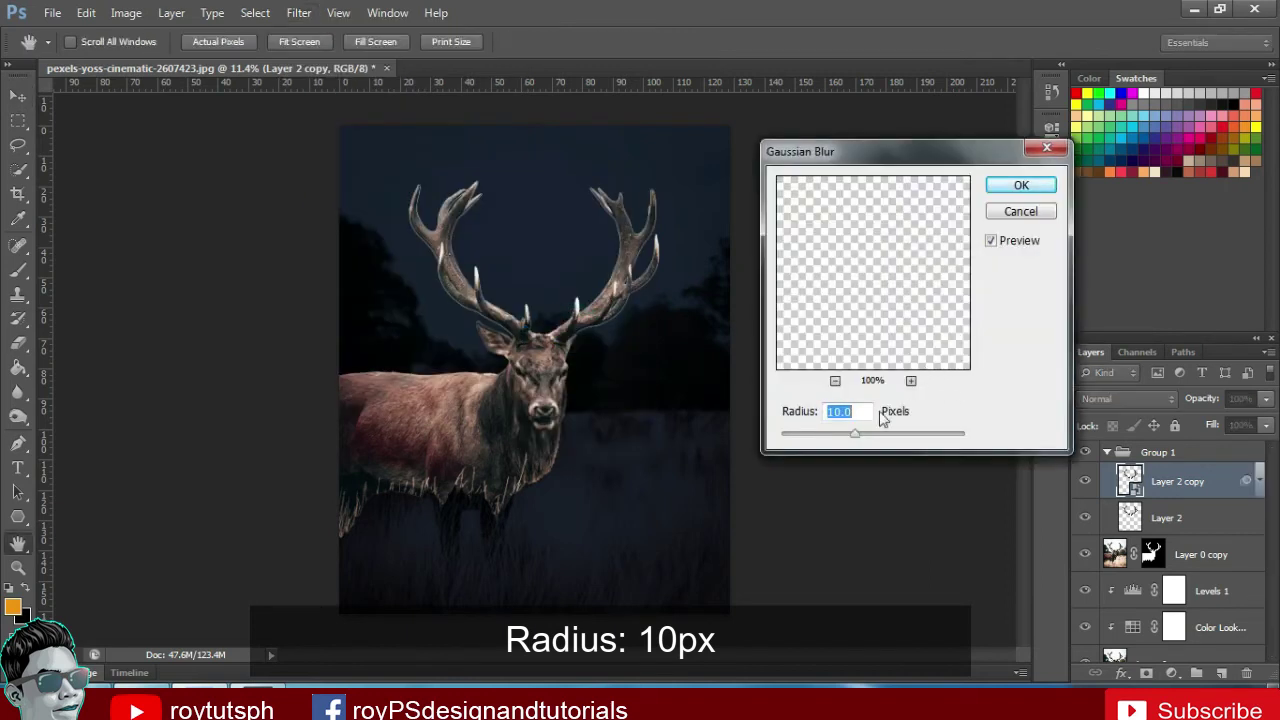
left_click(1022, 187)
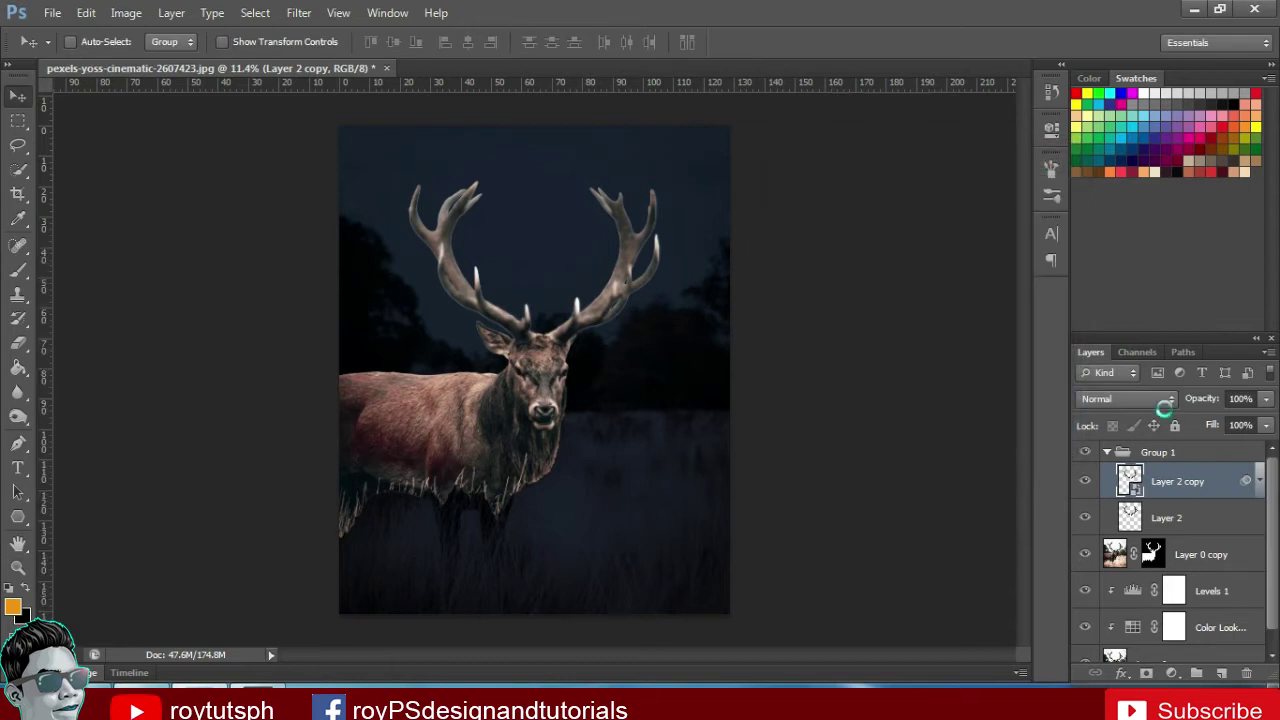
left_click(1160, 401)
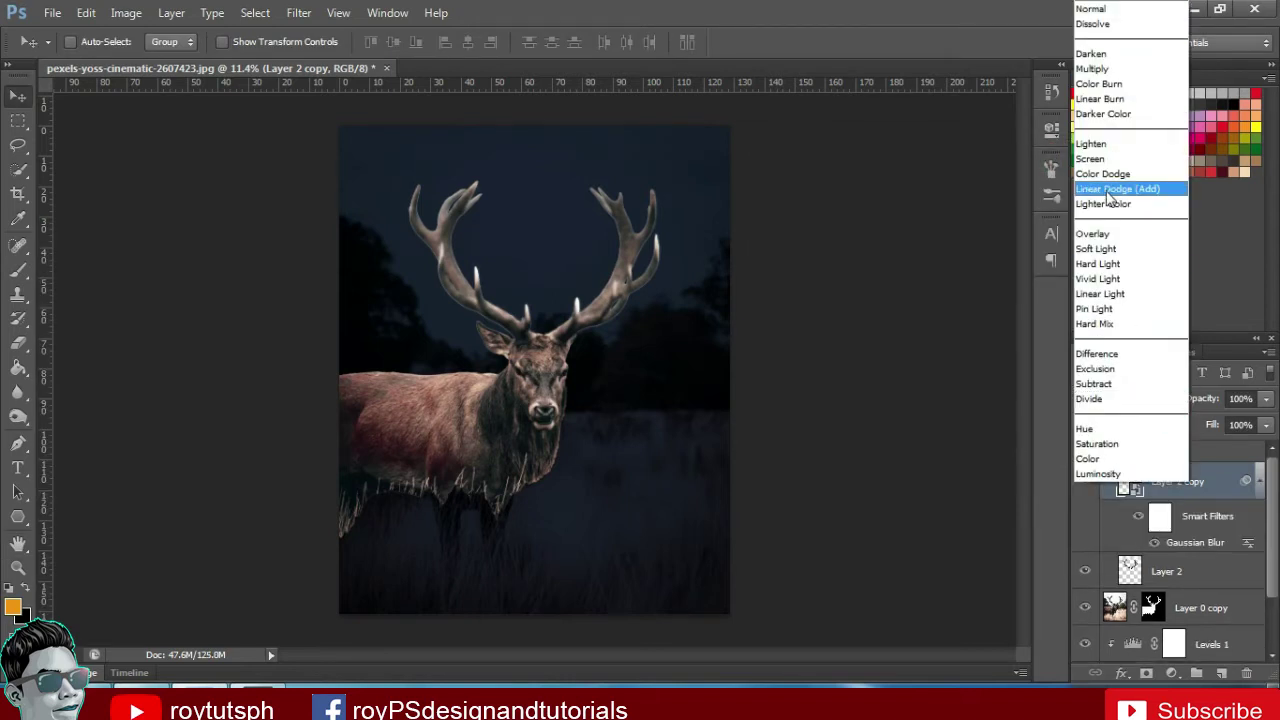
left_click(1110, 190)
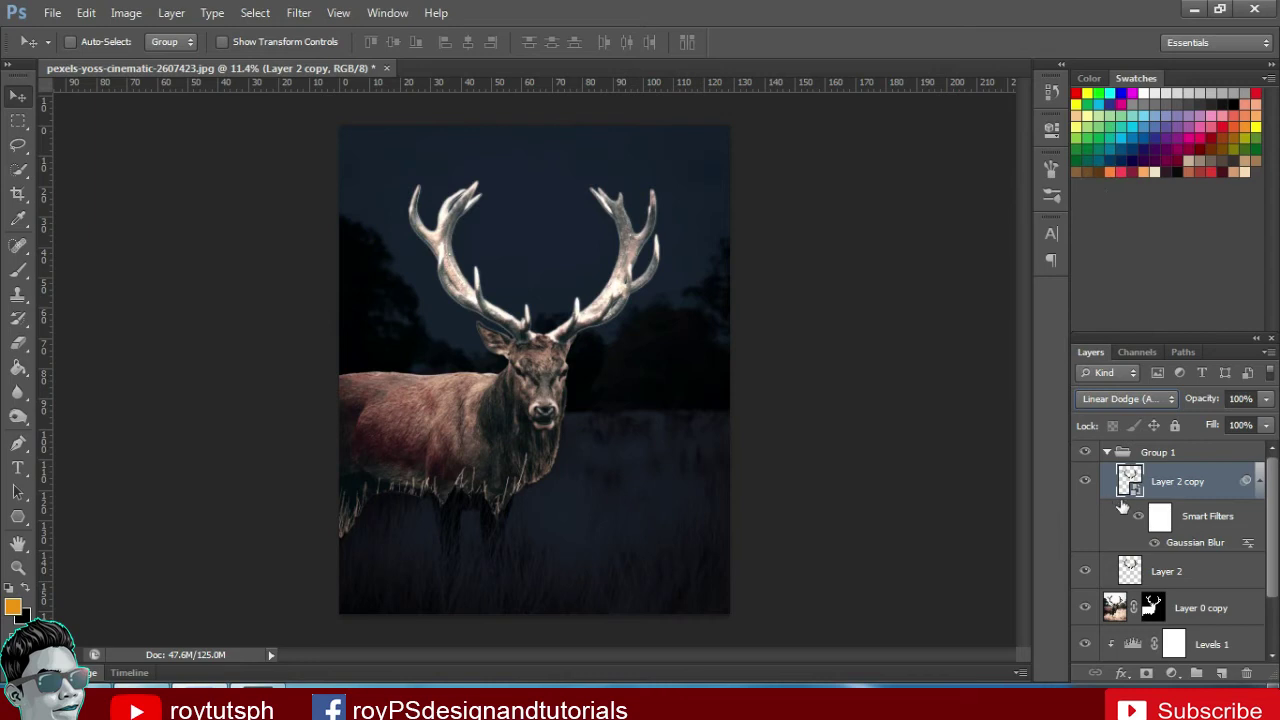
Add two more glow copies with blur radii of 50 px and 100 px
key("ctrl+j")
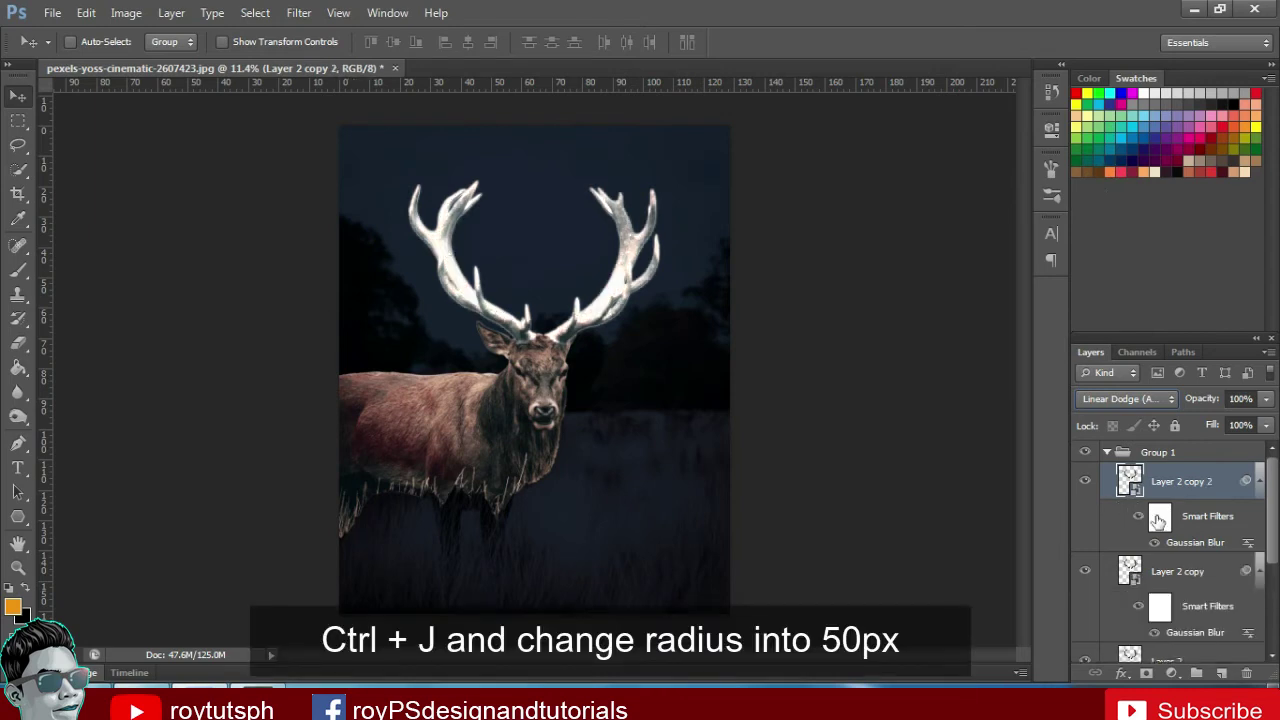
double_click(1180, 545)
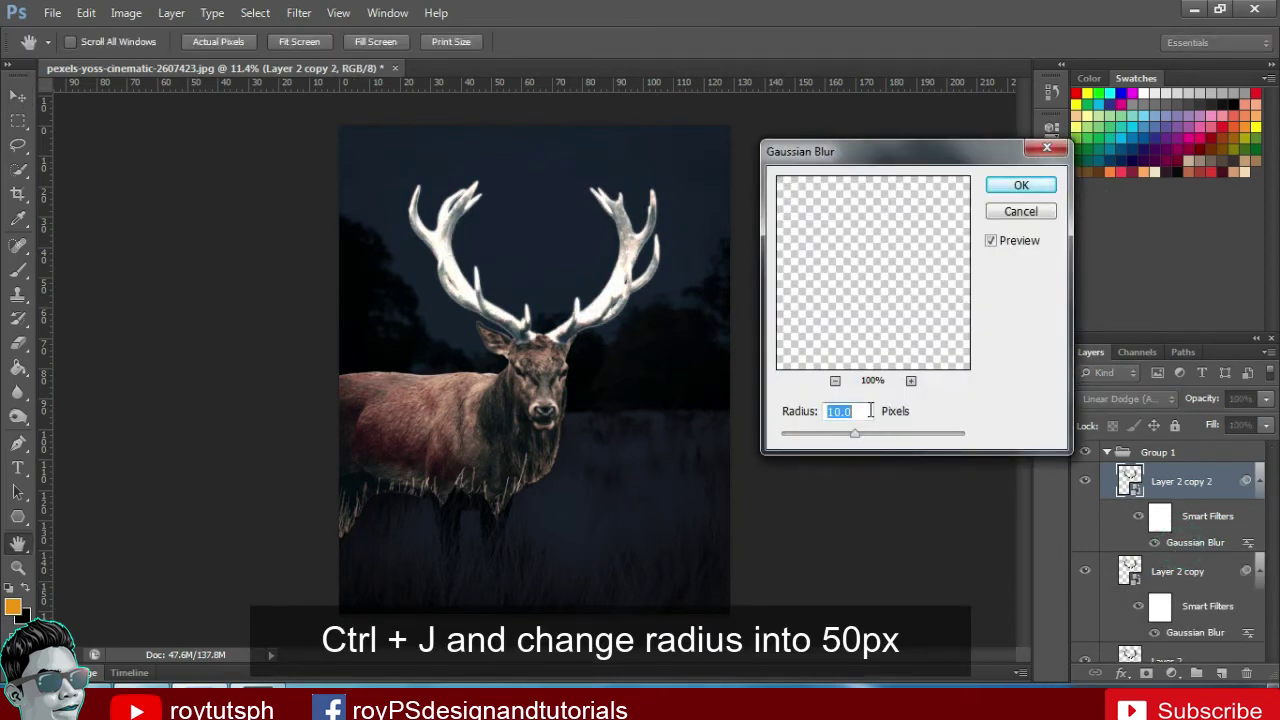
type("50")
left_click(1021, 187)
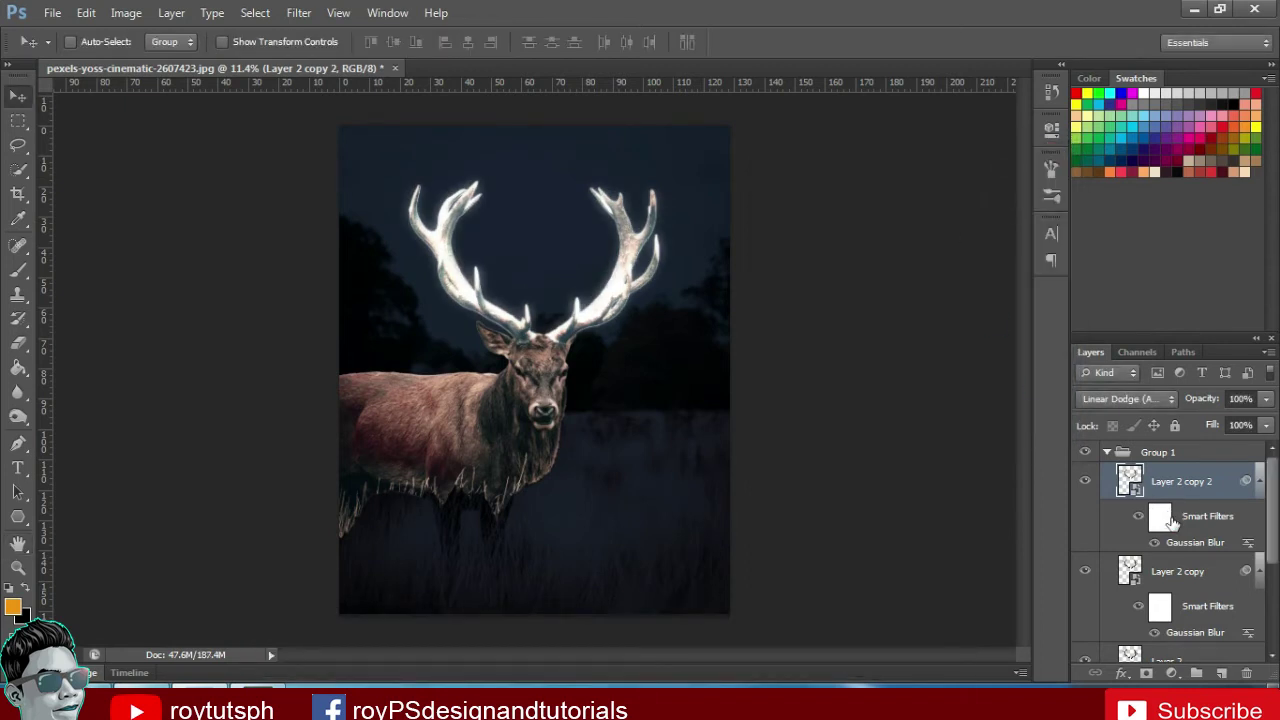
key("ctrl+j")
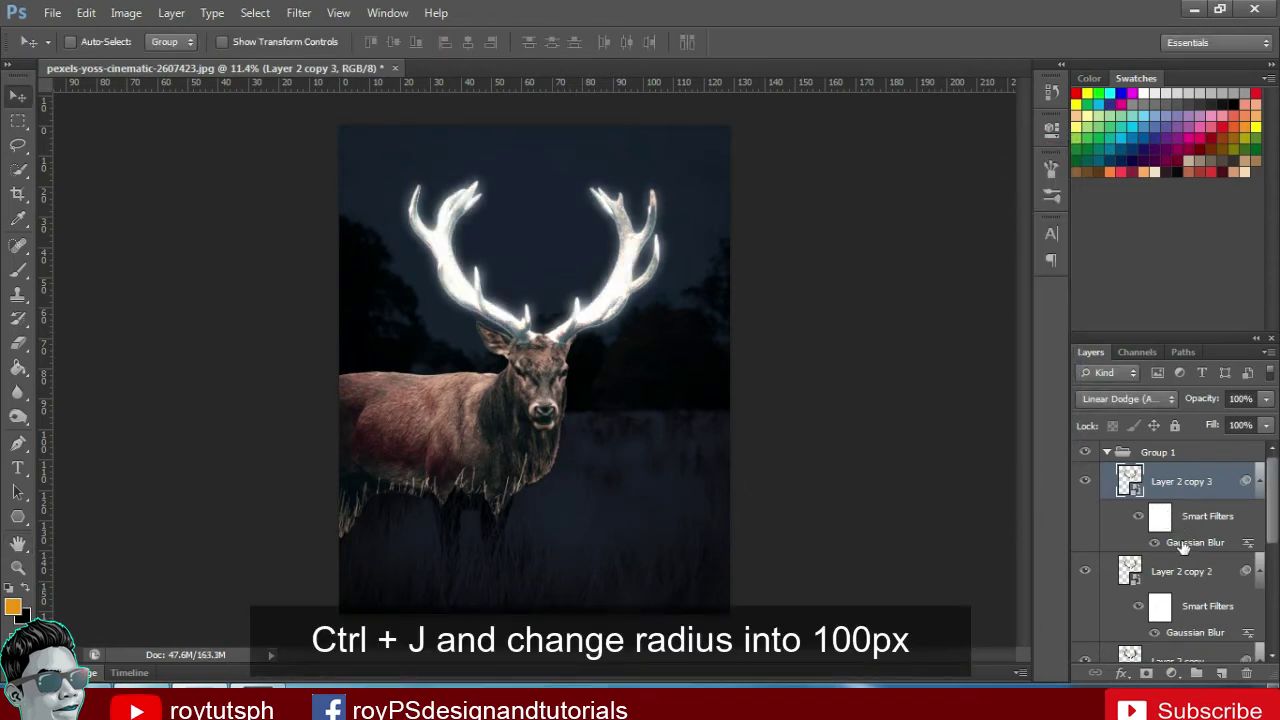
double_click(1183, 545)
type("100")
key("Return")
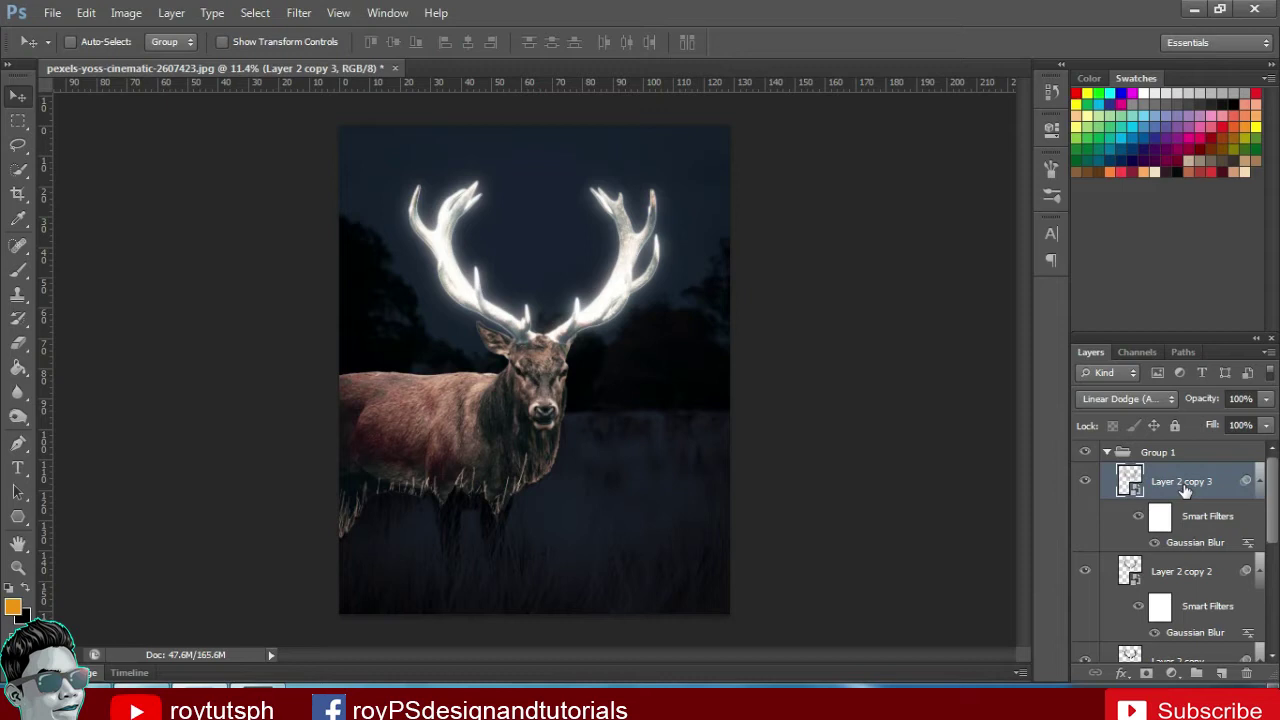
Reblur copy 4 at 250 px and add Layer 2 copy 5 blurred at 500 px
double_click(1190, 543)
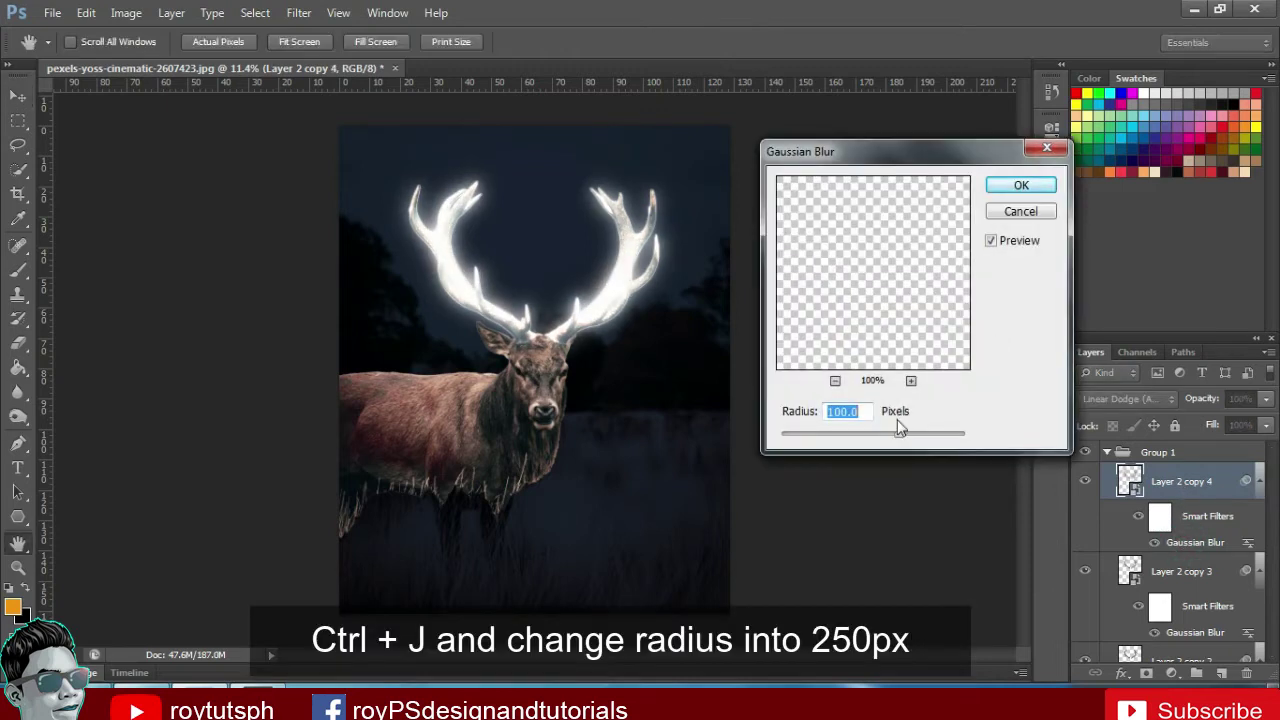
type("250")
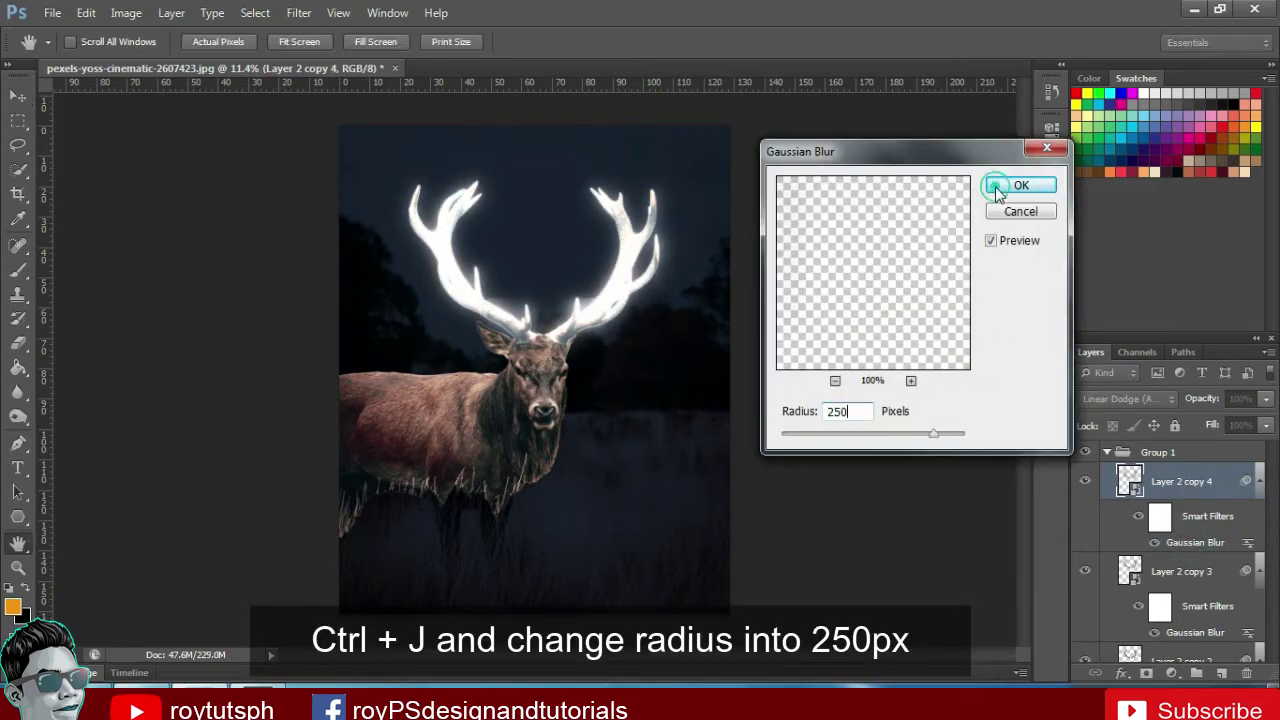
left_click(997, 190)
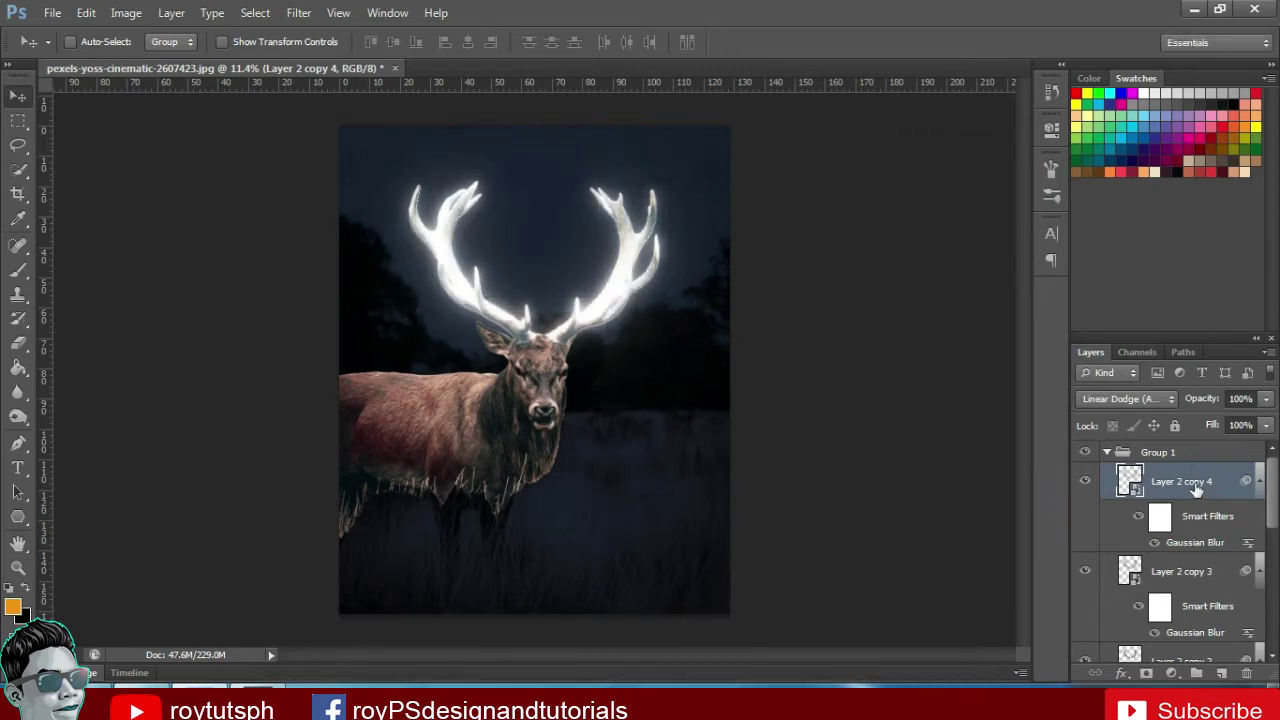
key("ctrl+j")
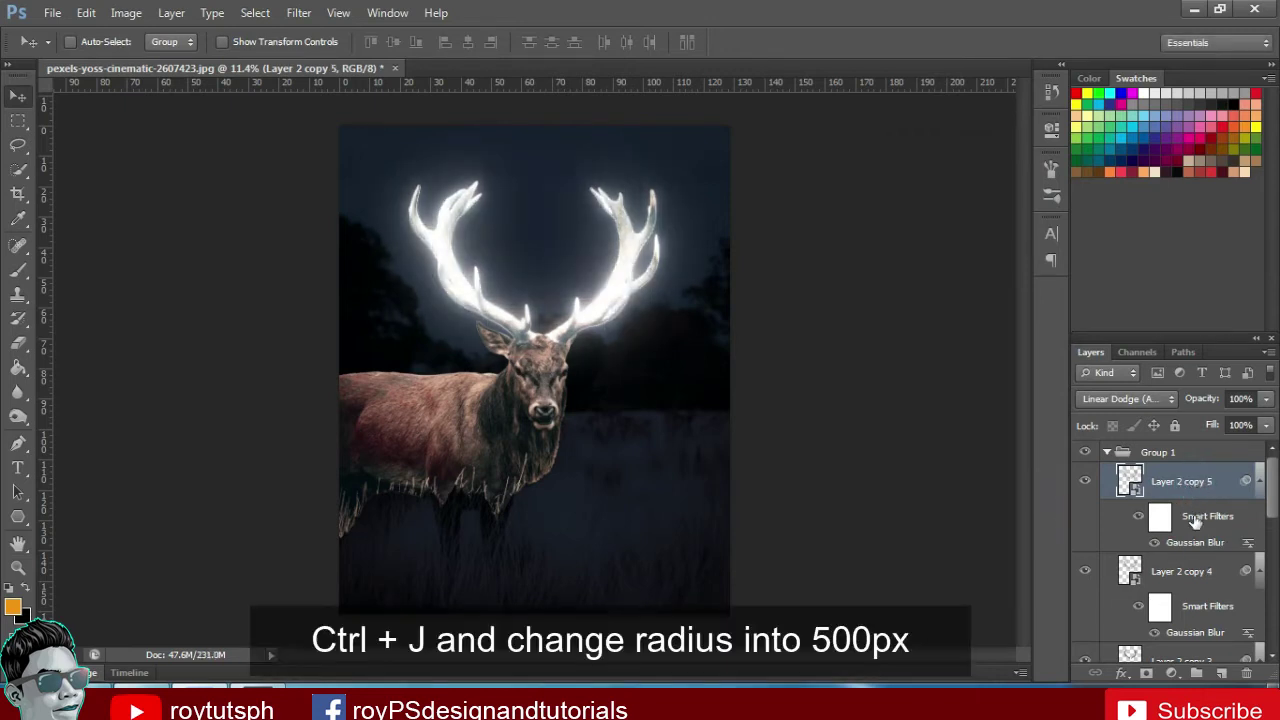
double_click(1193, 545)
type("500")
left_click(1019, 188)
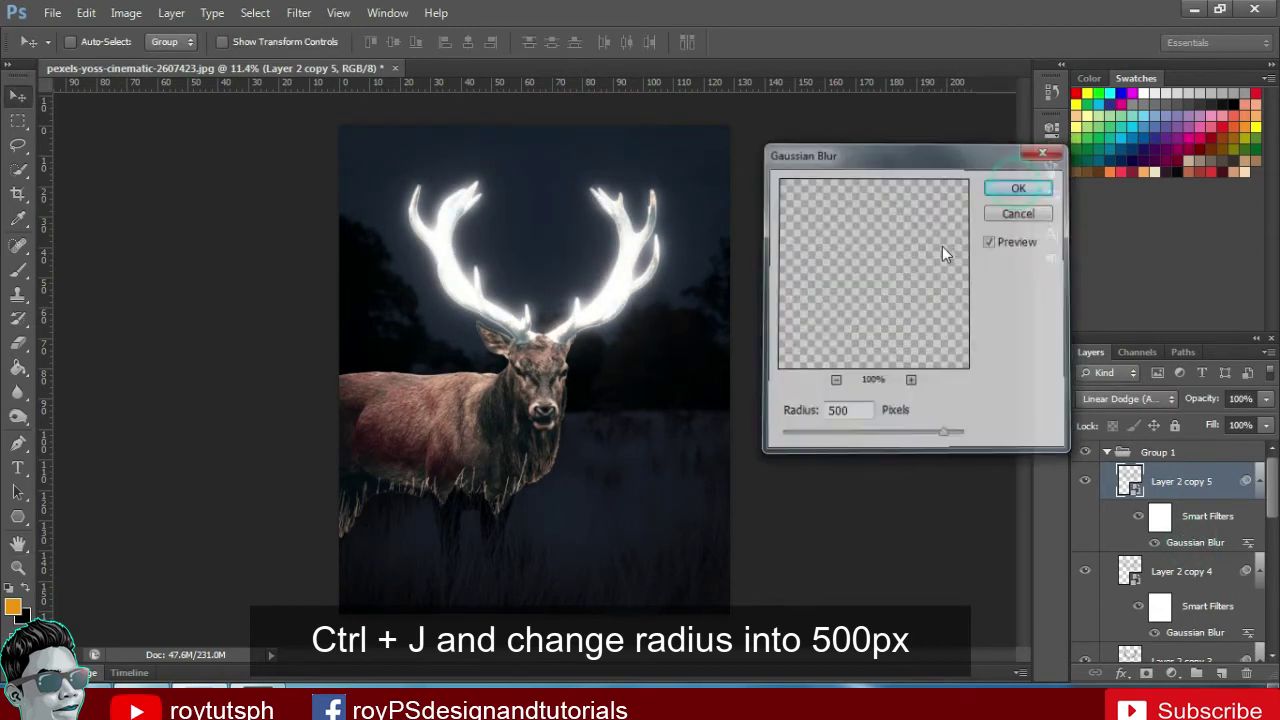
Collapse Group 1 and add a Hue/Saturation adjustment layer above it
left_click(1108, 452)
right_click(1155, 456)
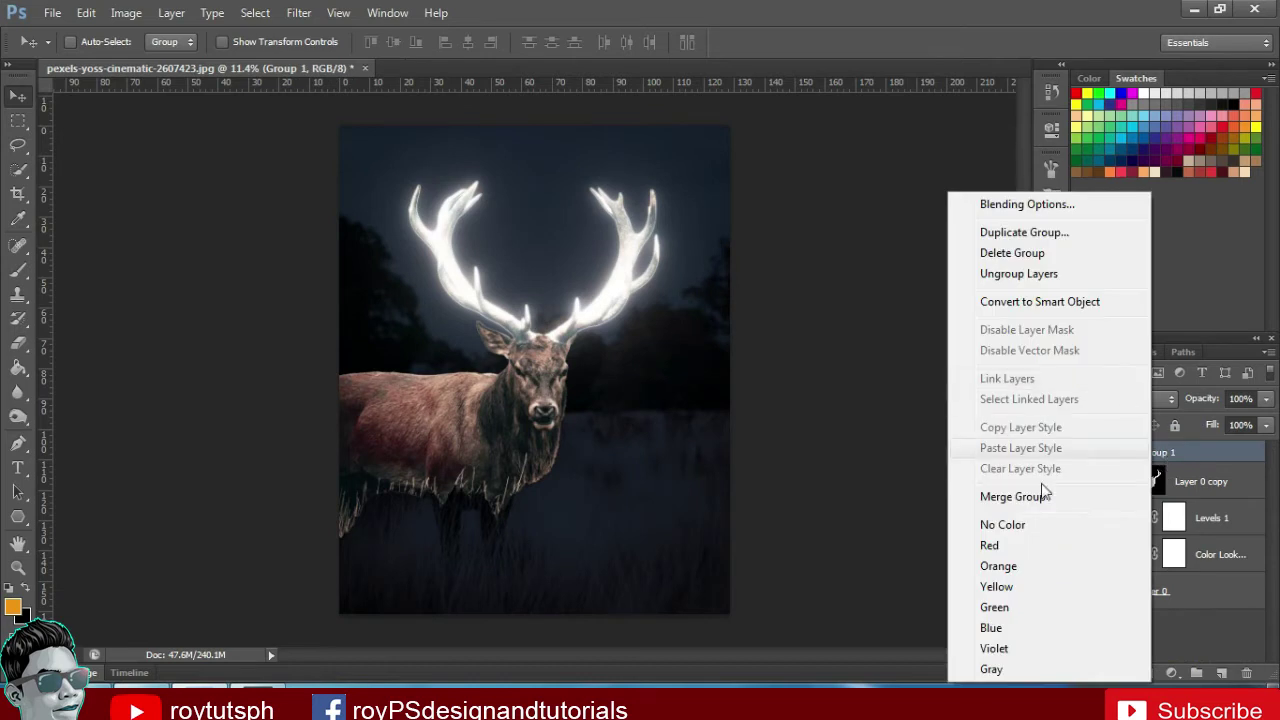
left_click(1180, 453)
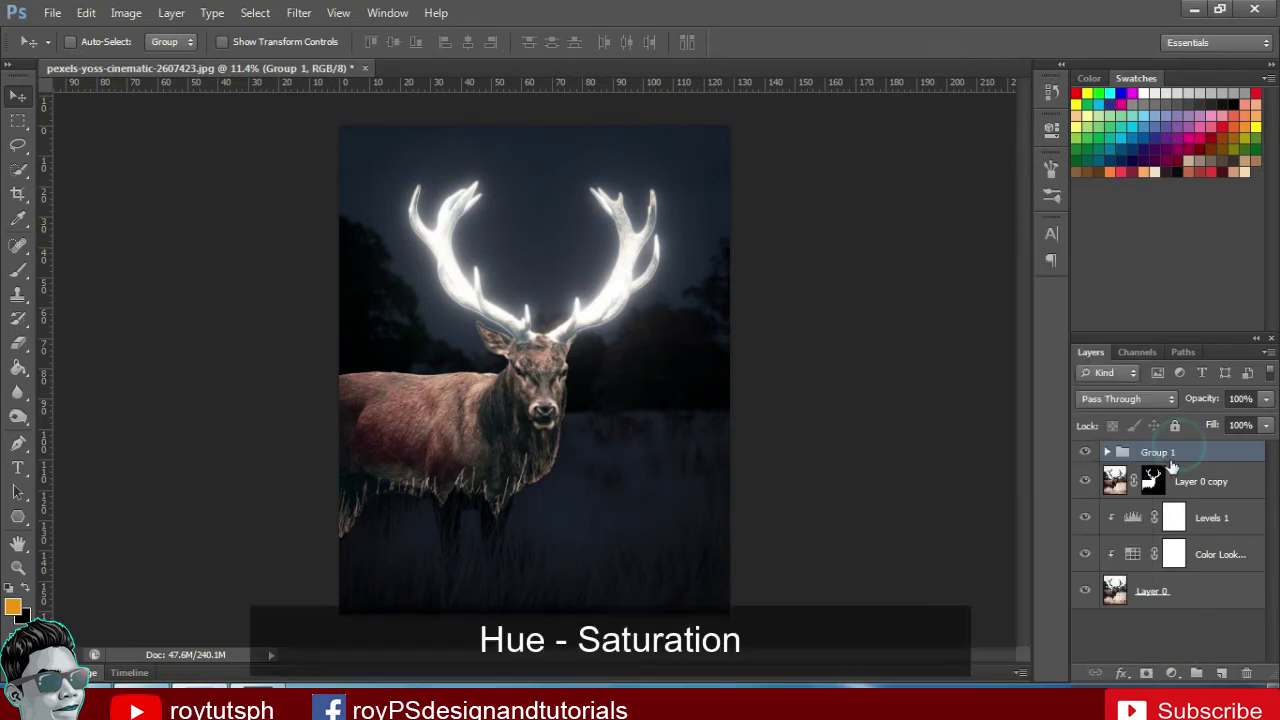
left_click(1172, 673)
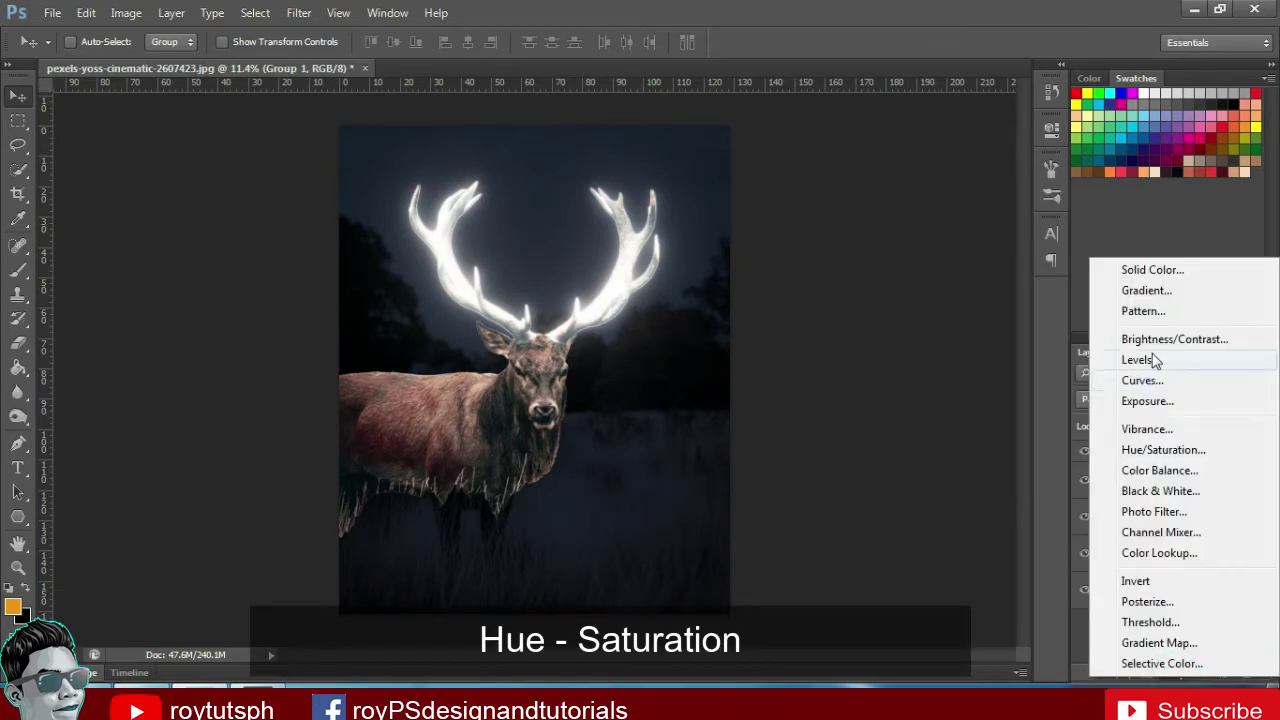
left_click(1163, 451)
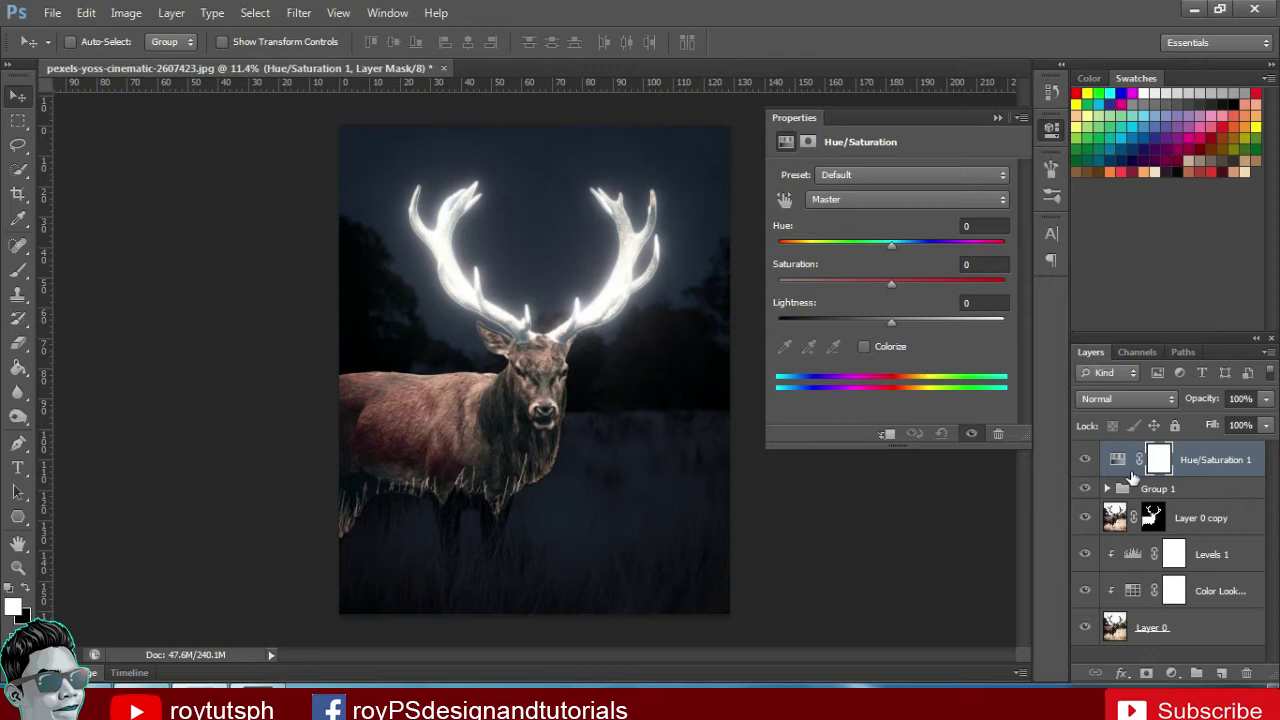
Clip the Hue/Saturation layer to Group 1 and colorize it gold at Hue 40, Saturation 90
left_click_drag(893, 253, 847, 255)
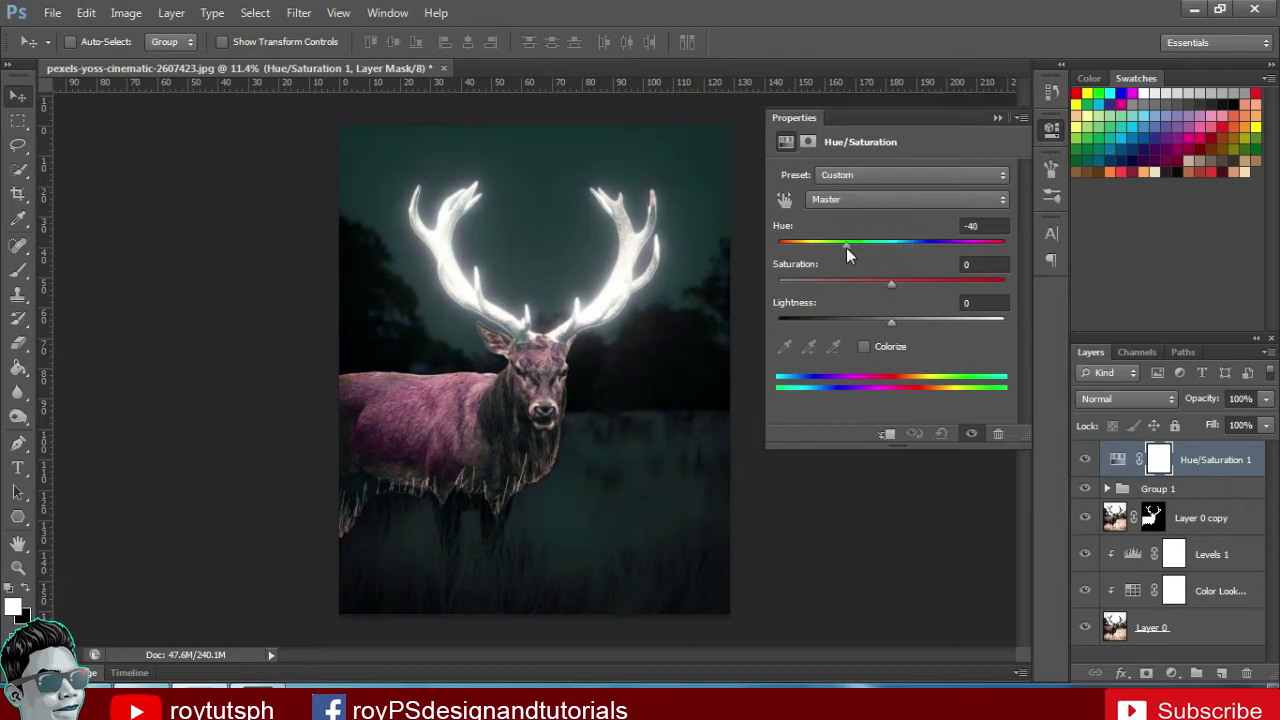
left_click(886, 435)
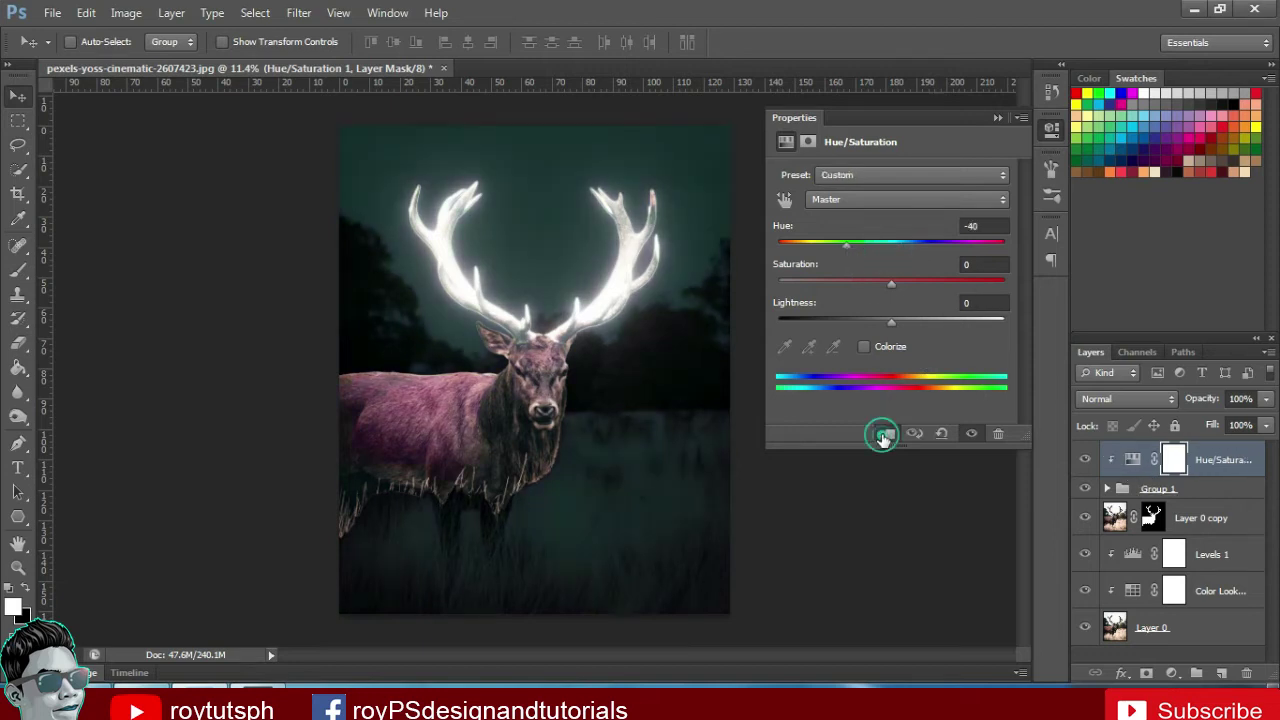
left_click_drag(845, 250, 788, 252)
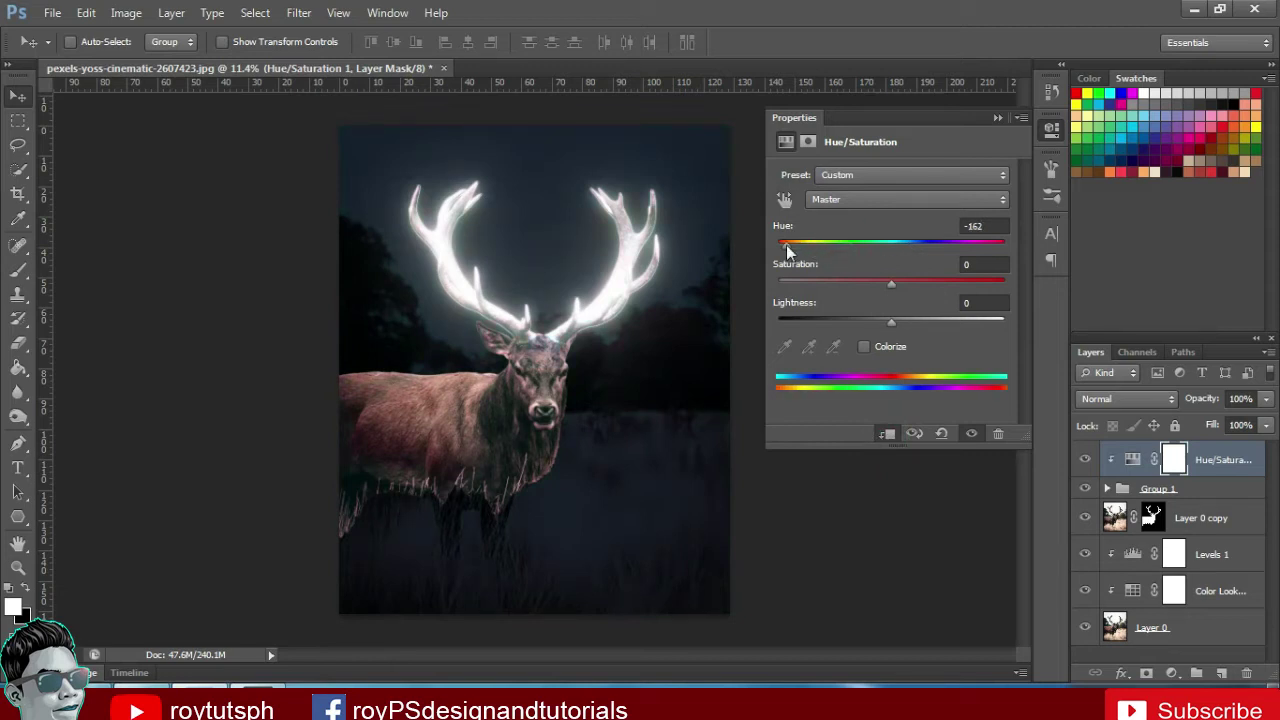
left_click_drag(788, 252, 806, 250)
left_click_drag(892, 285, 958, 292)
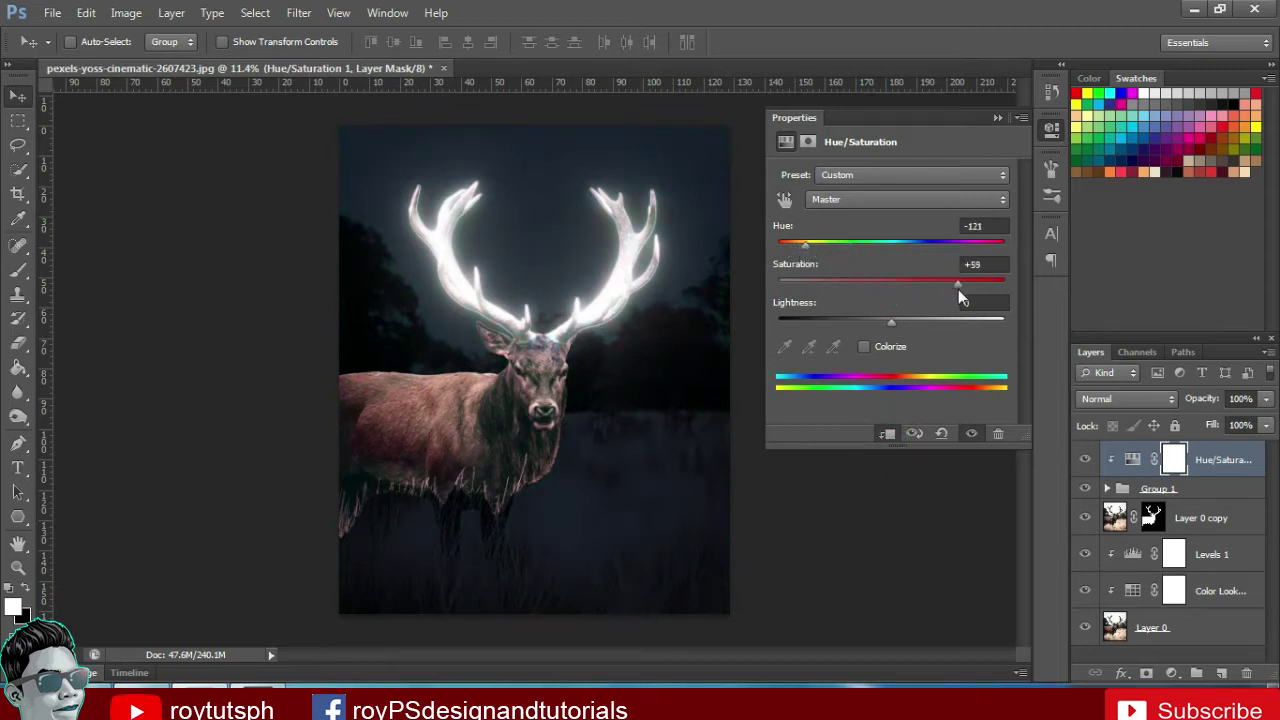
left_click(863, 347)
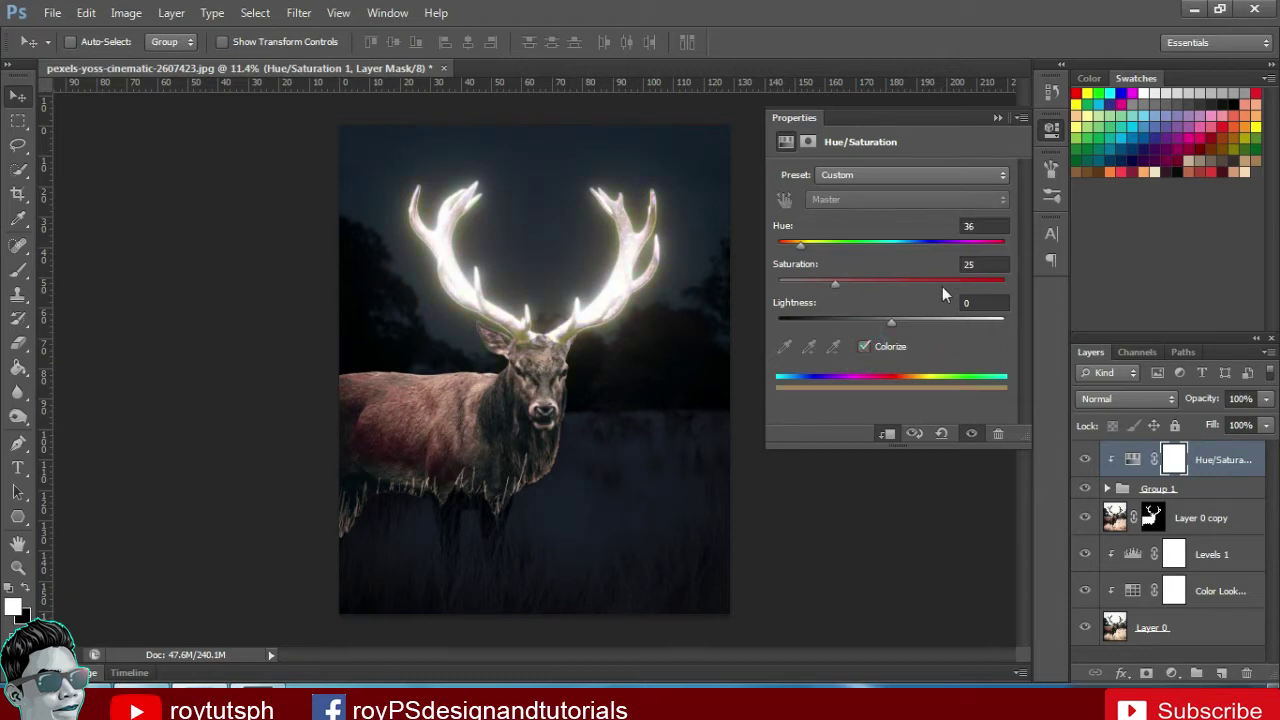
left_click_drag(888, 290, 982, 290)
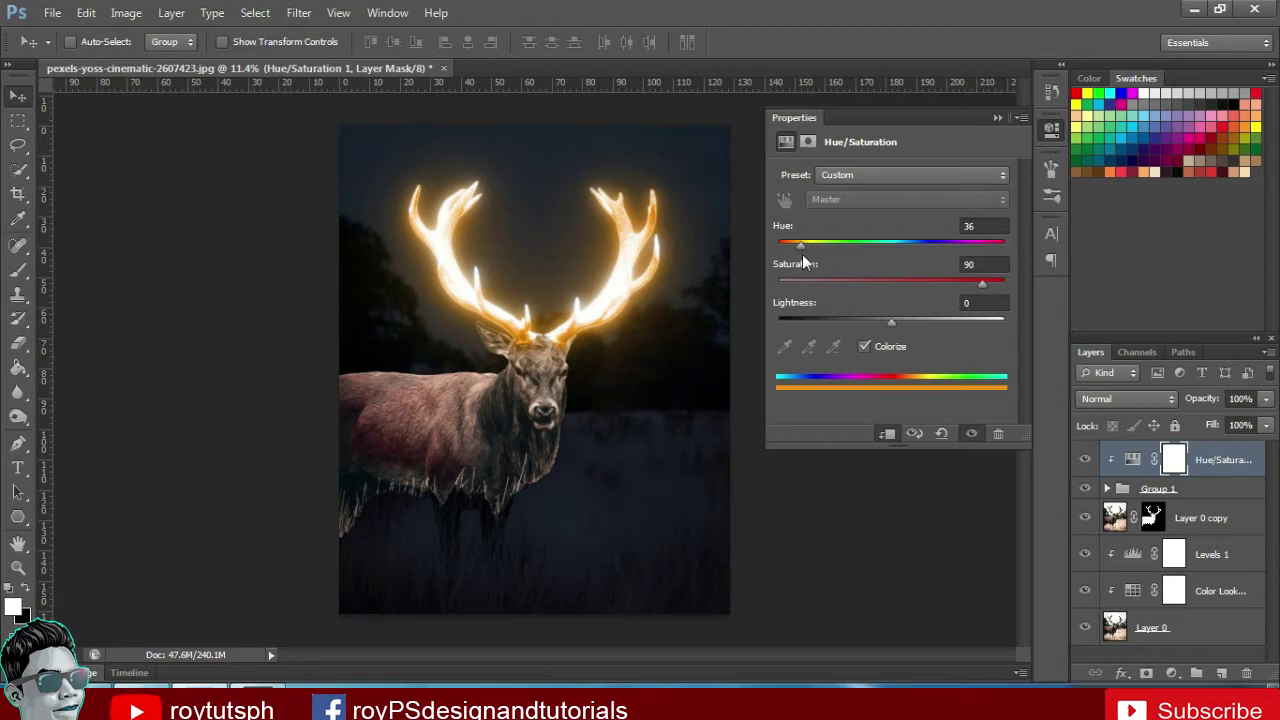
mouse_move(806, 249)
left_mouse_down()
mouse_move(819, 241)
mouse_move(803, 243)
left_mouse_up()
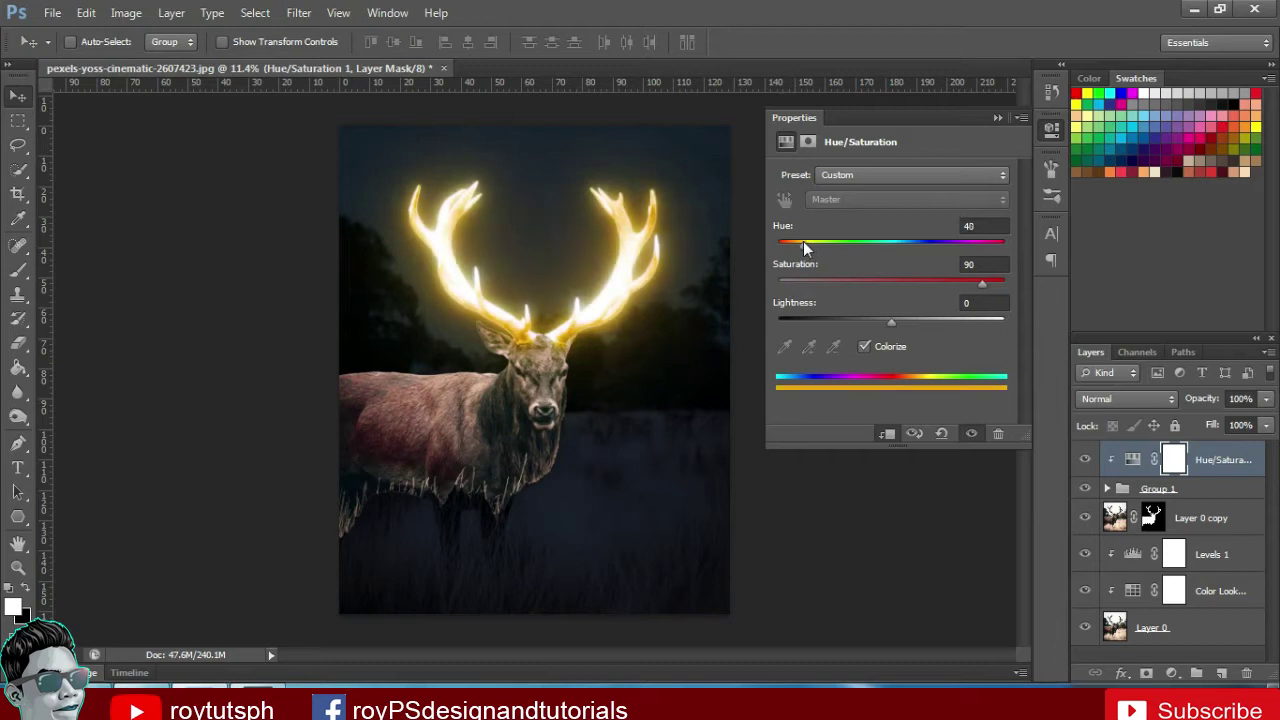
left_click(995, 117)
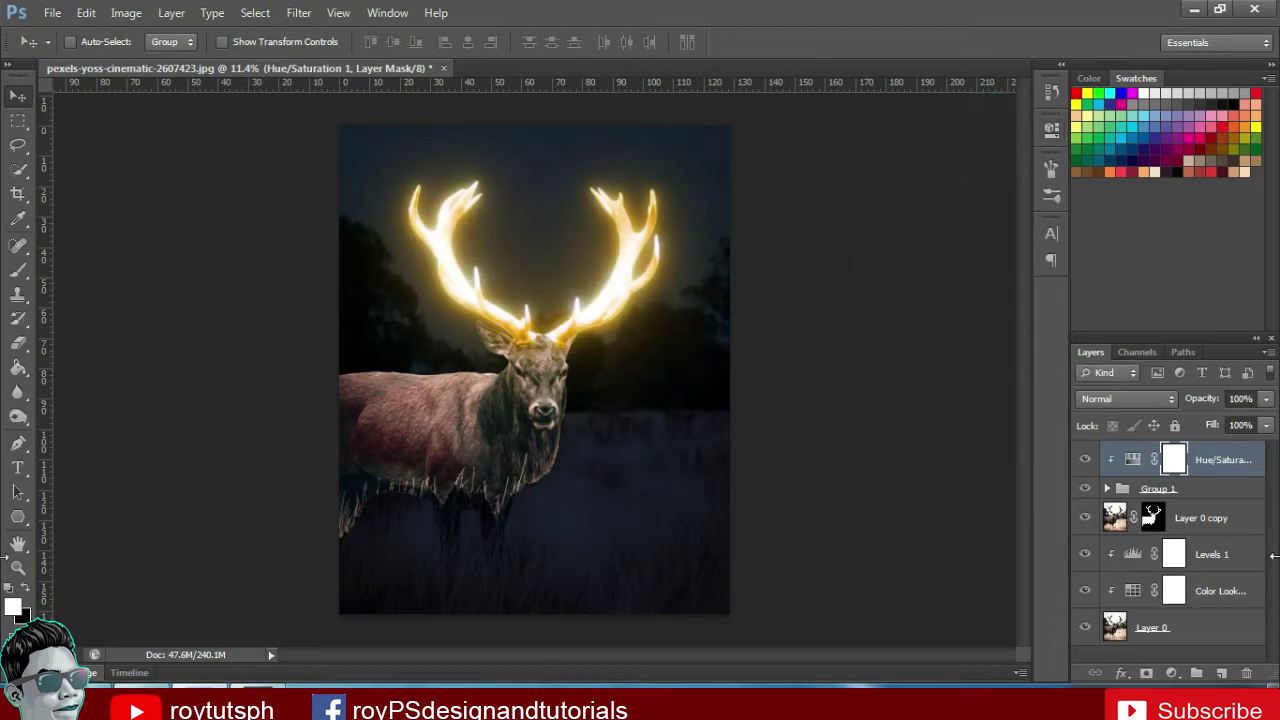
left_click(1192, 516)
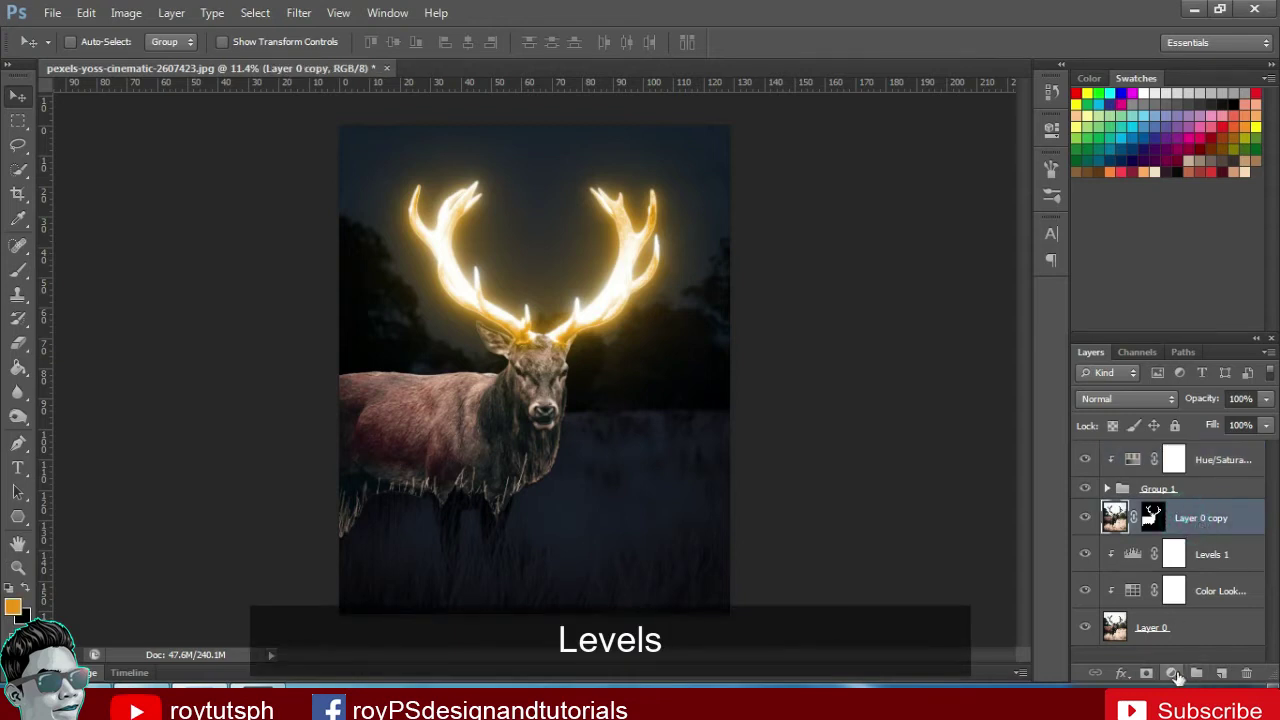
Add a Levels layer clipped to Layer 0 copy, lowering output whites to about 63
left_click(1174, 674)
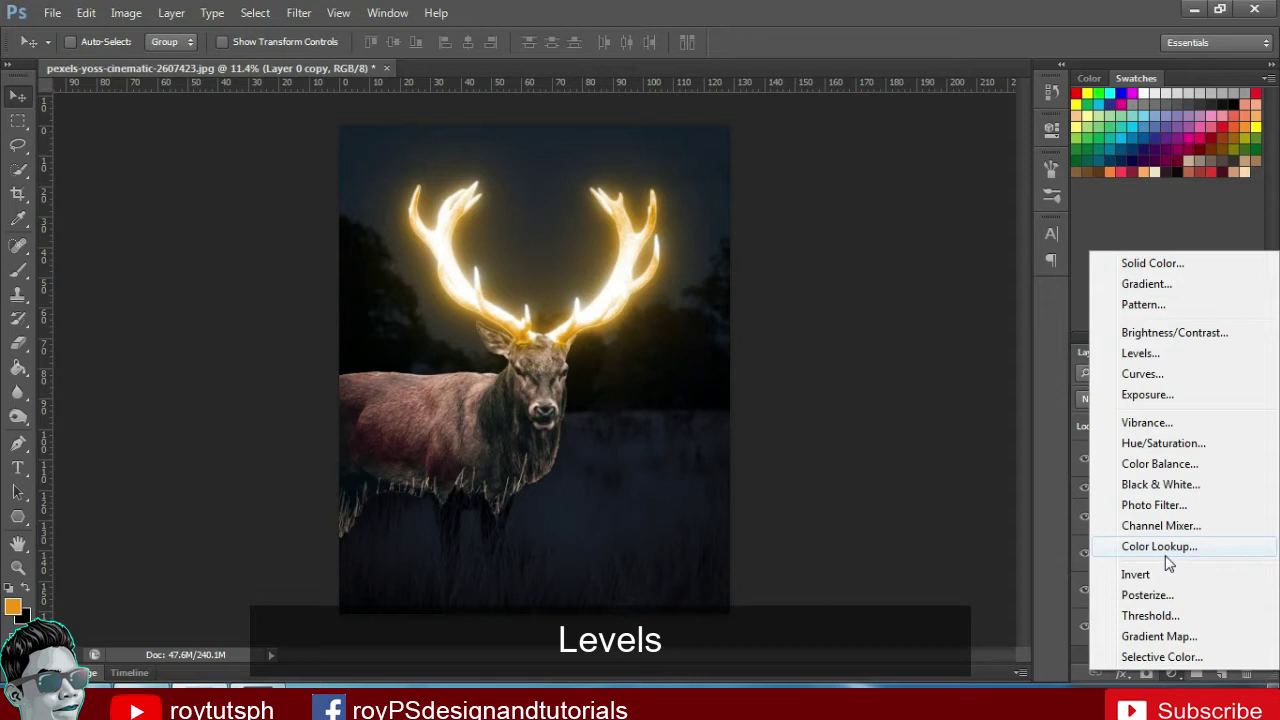
left_click(1140, 353)
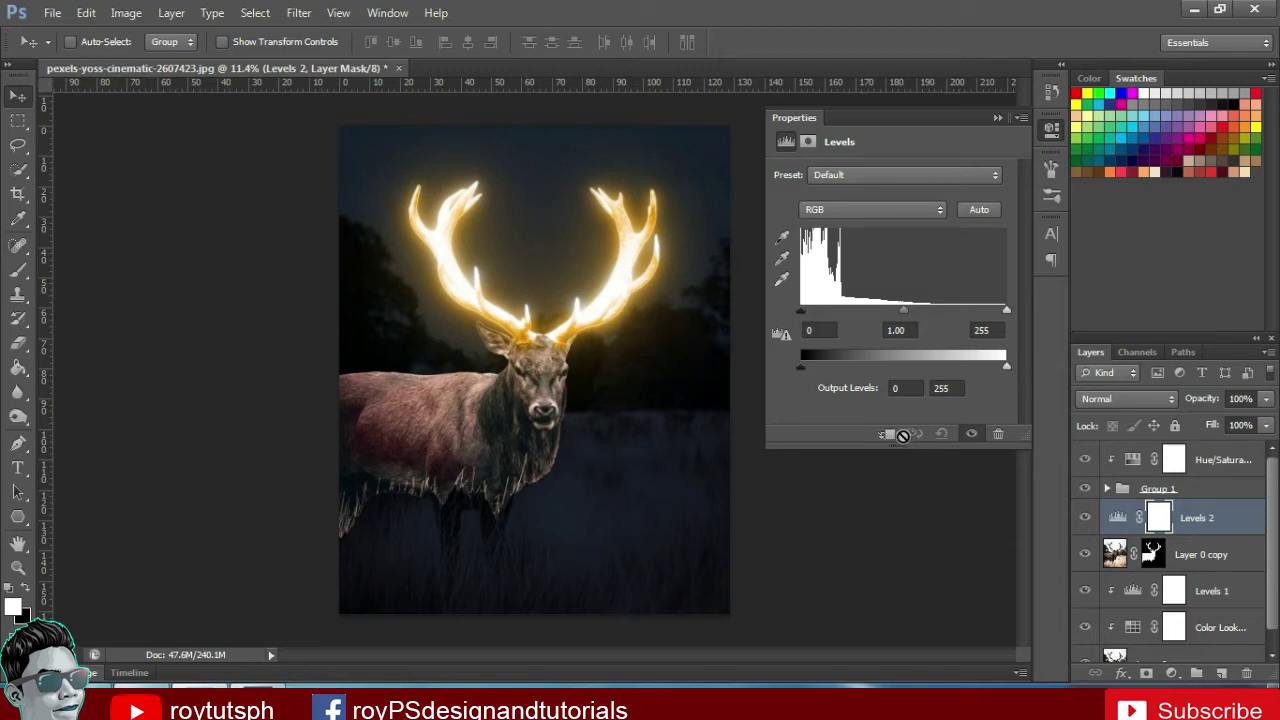
left_click(887, 434)
left_click_drag(1005, 372, 874, 384)
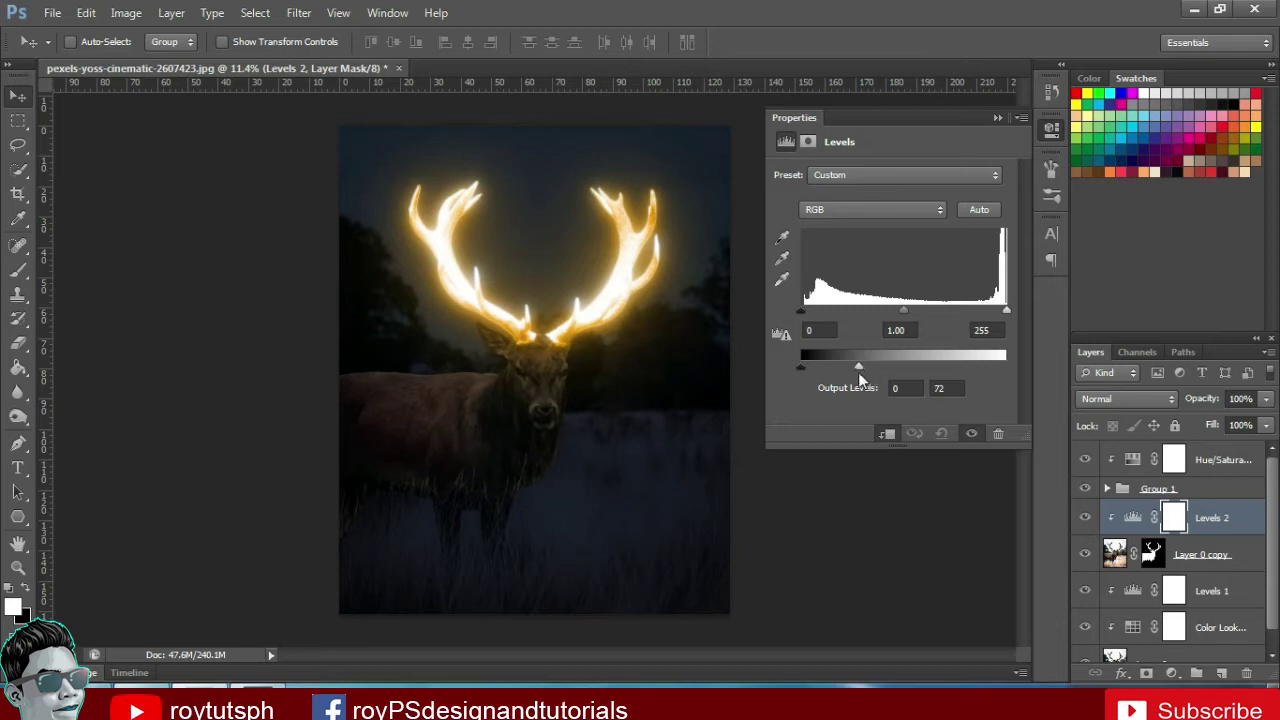
left_click_drag(858, 372, 851, 370)
left_click(997, 119)
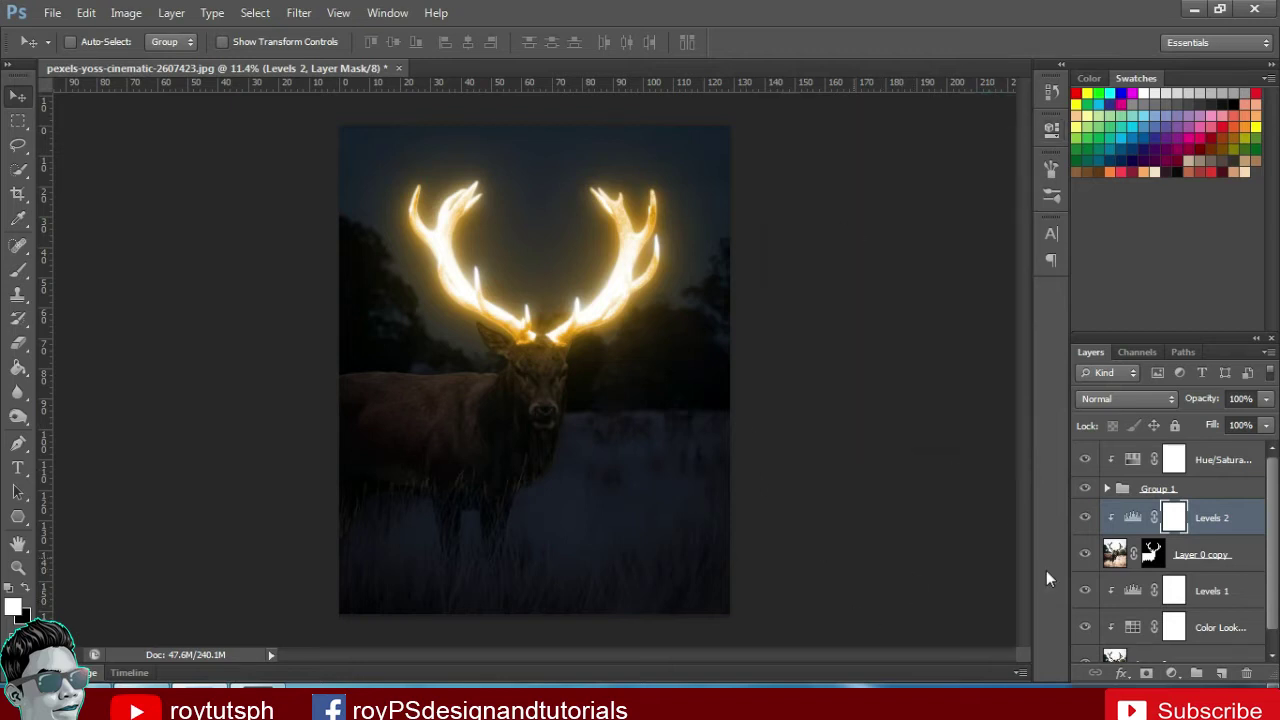
left_click(1174, 520)
Zoom in on the deer and brush the Levels 2 mask over its side and neck
key("b")
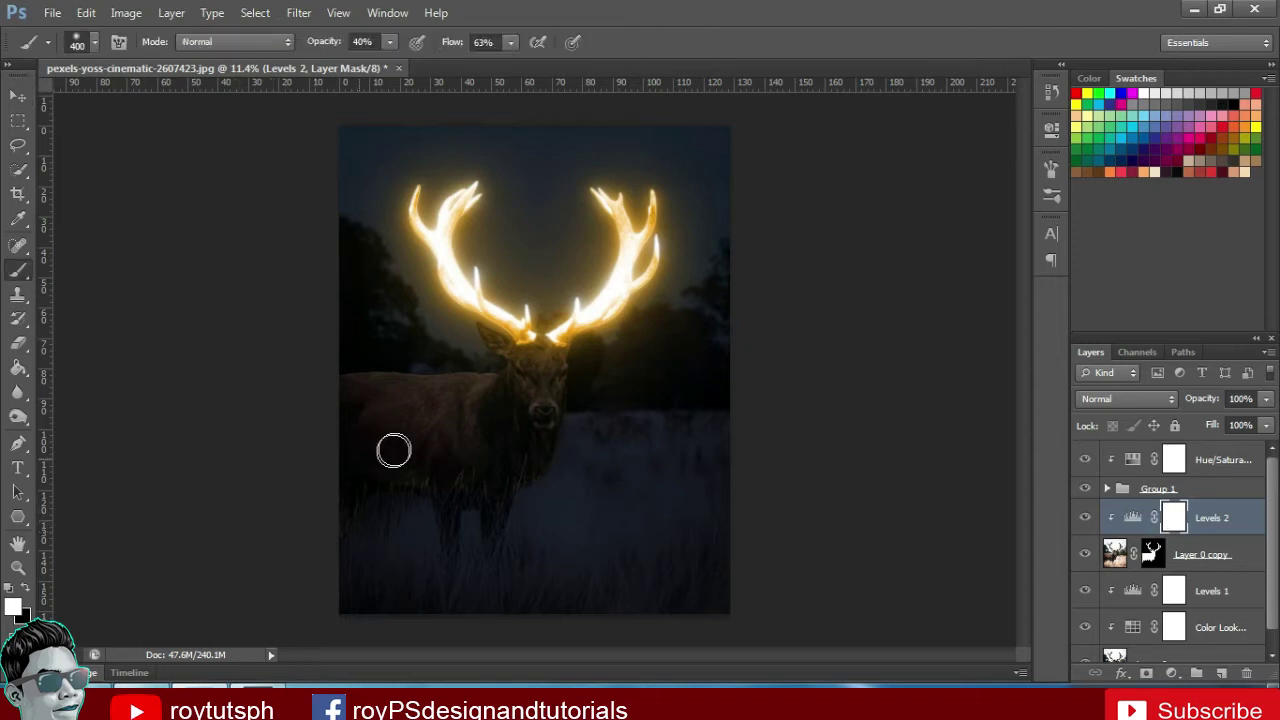
key("ctrl+plus")
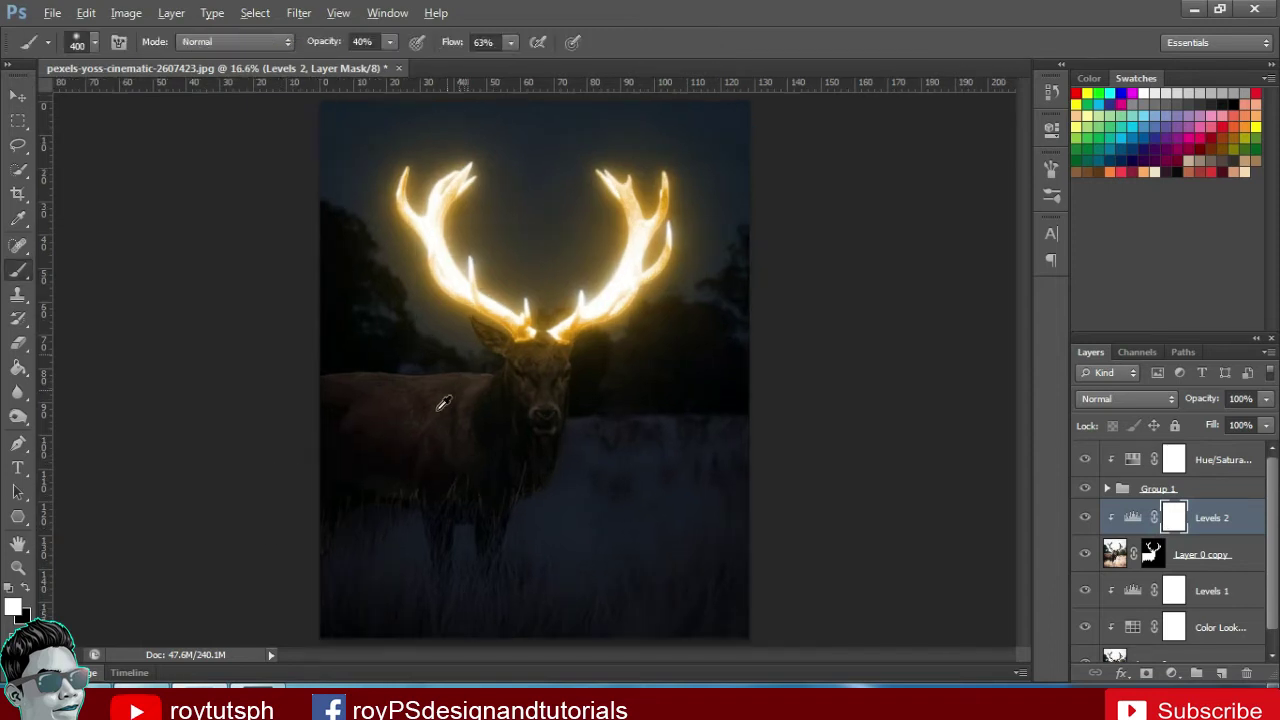
scroll(435, 426, "up", 2)
left_click_drag(420, 420, 505, 428)
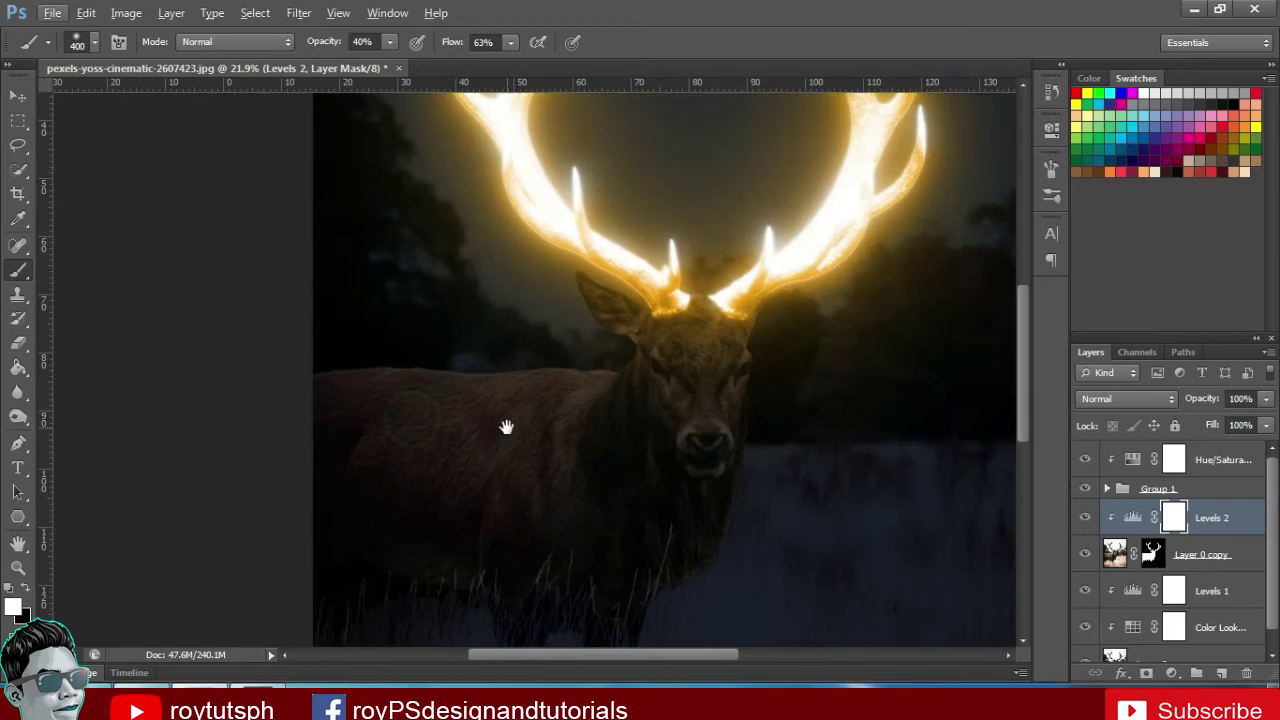
left_click(390, 42)
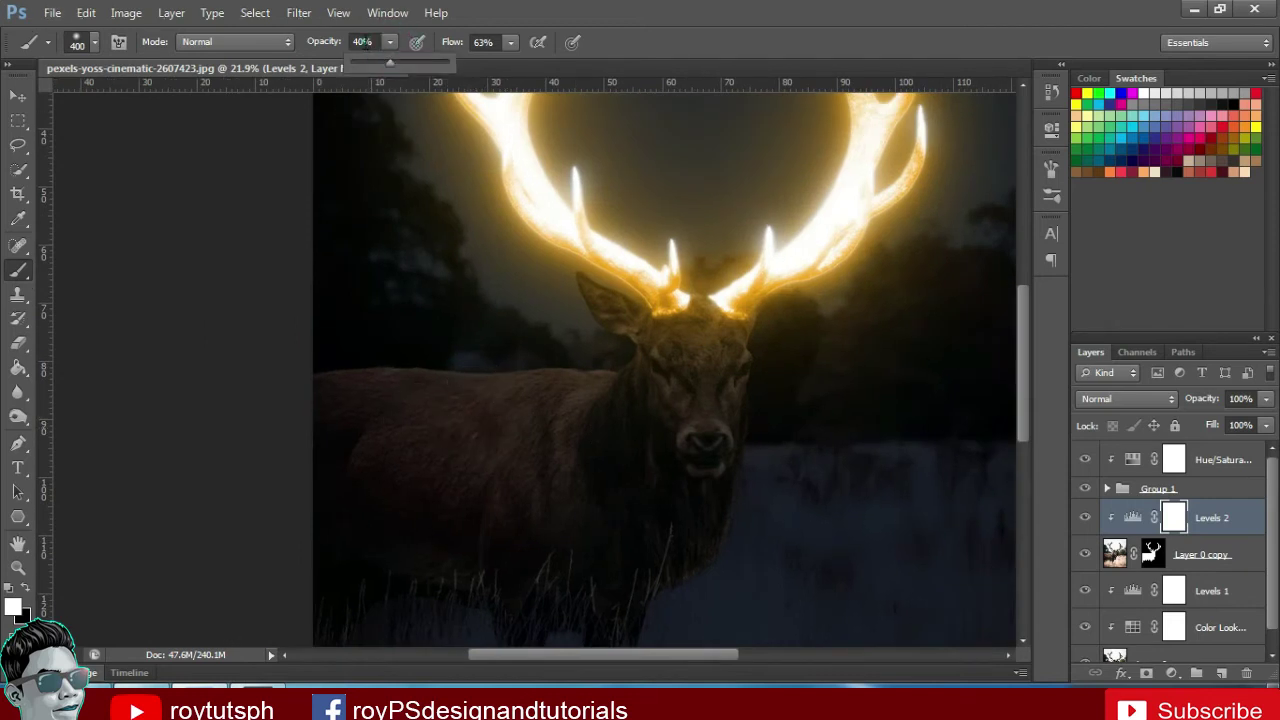
type("0")
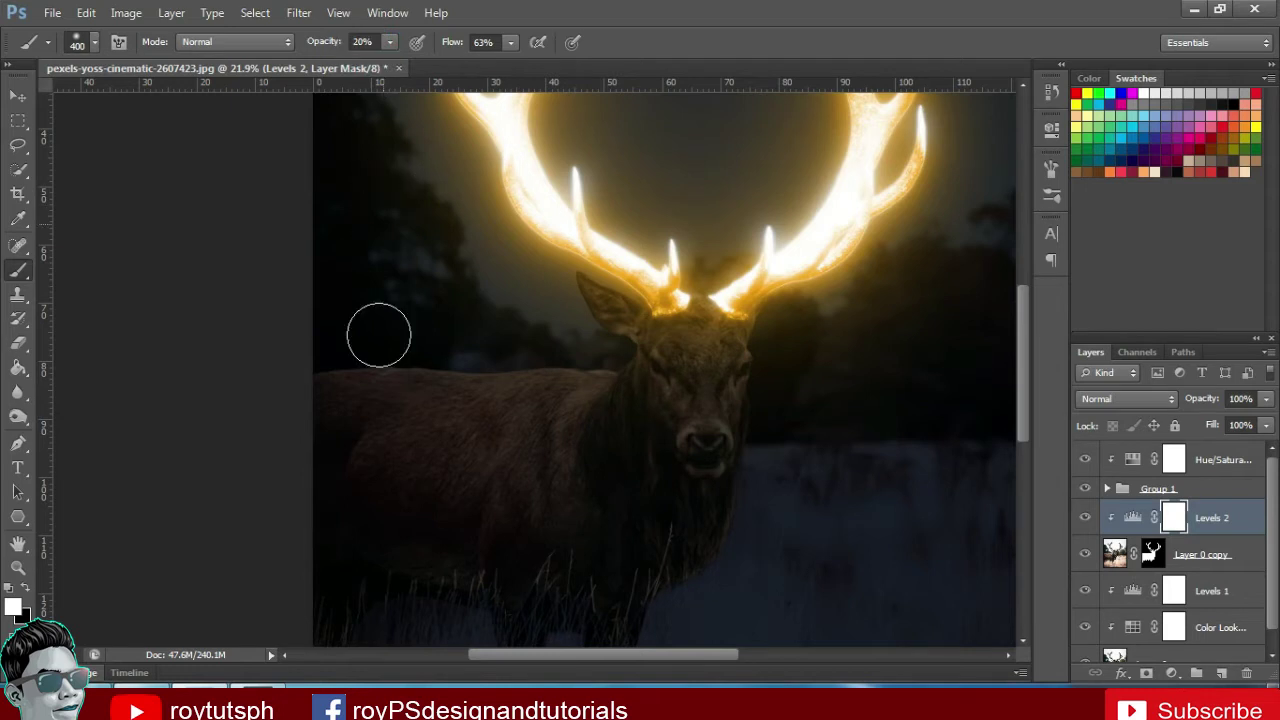
left_click_drag(339, 378, 500, 376)
left_click_drag(585, 372, 449, 426)
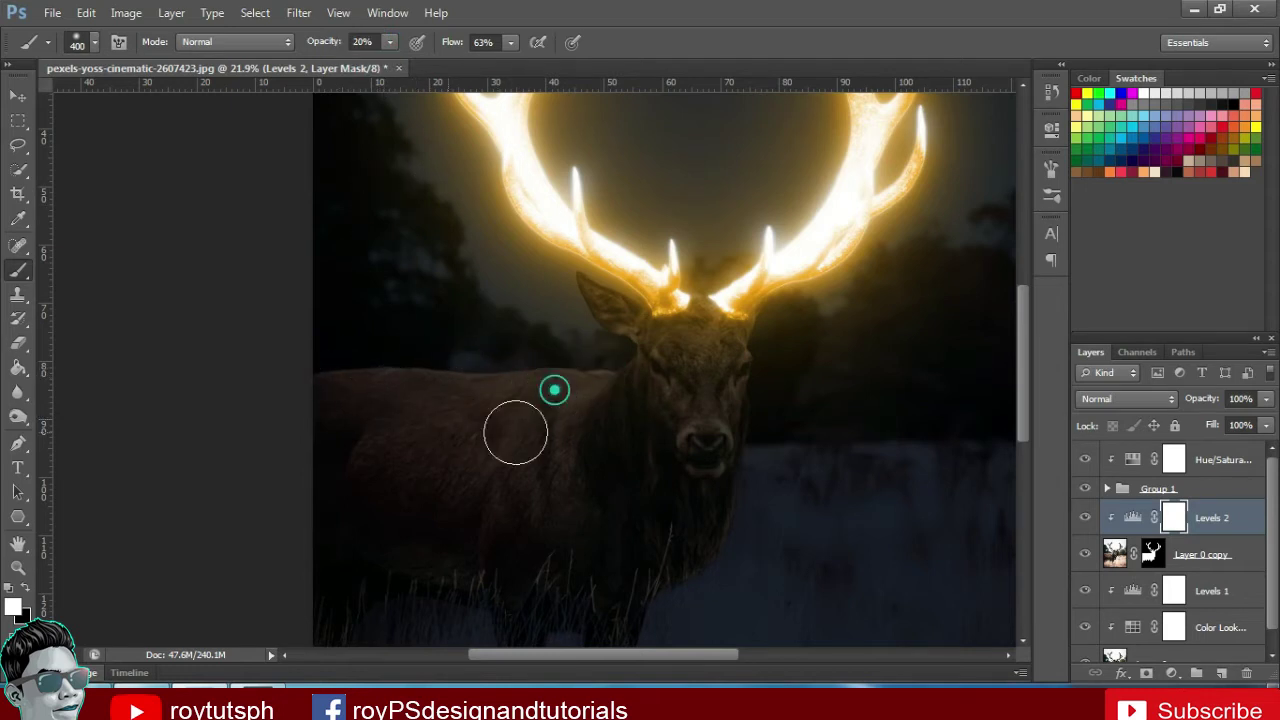
mouse_move(593, 386)
left_mouse_down()
mouse_move(562, 347)
mouse_move(549, 394)
mouse_move(509, 411)
mouse_move(470, 401)
left_mouse_up()
Paint black on the mask to brighten the deer's body, head, ear and muzzle at 50% opacity
key("x")
mouse_move(534, 374)
left_mouse_down()
mouse_move(431, 386)
mouse_move(569, 403)
mouse_move(413, 389)
mouse_move(534, 423)
mouse_move(580, 360)
mouse_move(549, 366)
left_mouse_up()
key("bracketleft")
key("bracketleft")
key("bracketleft")
scroll(686, 360, "up", 2, "alt")
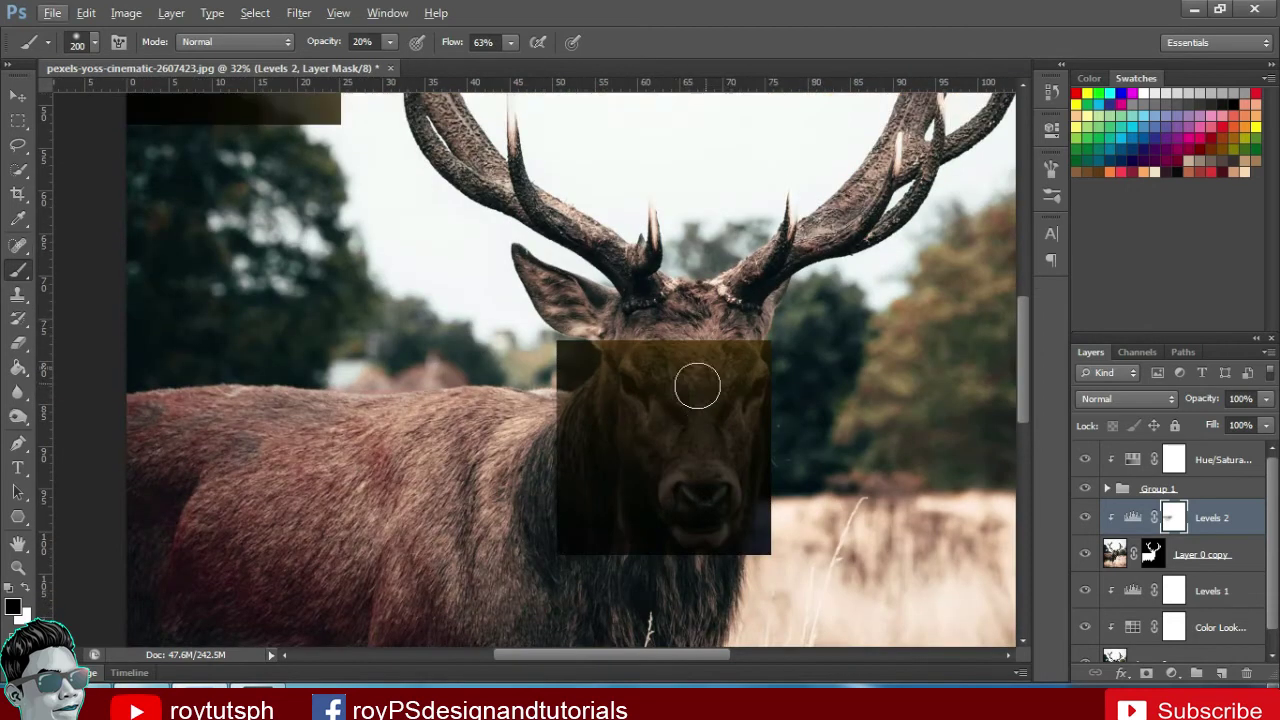
mouse_move(686, 412)
left_mouse_down()
mouse_move(740, 371)
mouse_move(640, 363)
mouse_move(689, 457)
mouse_move(757, 357)
left_mouse_up()
key("5")
mouse_move(545, 275)
left_mouse_down()
mouse_move(529, 294)
mouse_move(588, 320)
mouse_move(686, 300)
mouse_move(720, 310)
mouse_move(680, 346)
left_mouse_up()
mouse_move(744, 505)
left_mouse_down()
mouse_move(686, 423)
mouse_move(730, 370)
mouse_move(700, 480)
mouse_move(549, 435)
mouse_move(551, 386)
mouse_move(250, 410)
mouse_move(560, 430)
mouse_move(566, 458)
left_mouse_up()
Touch up the mask along the deer's neck at 20% brush opacity
scroll(566, 458, "down", 1)
key("2")
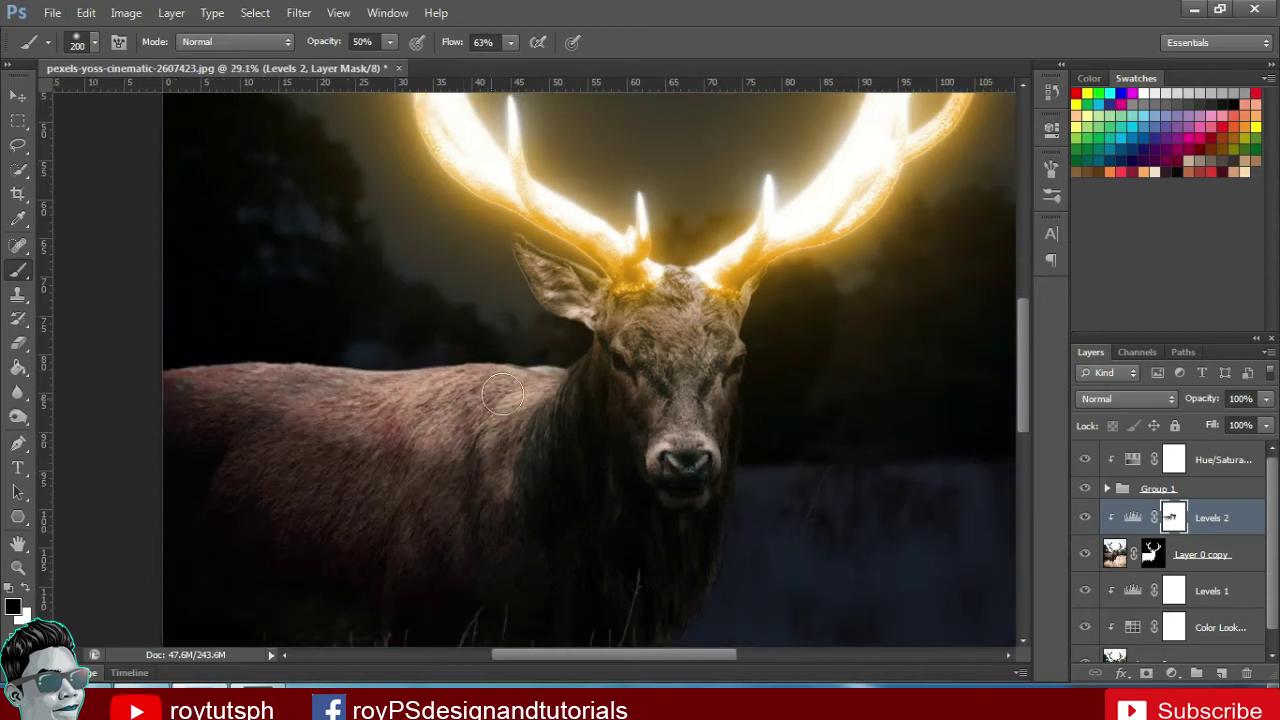
scroll(509, 471, "down", 1)
left_click(343, 450)
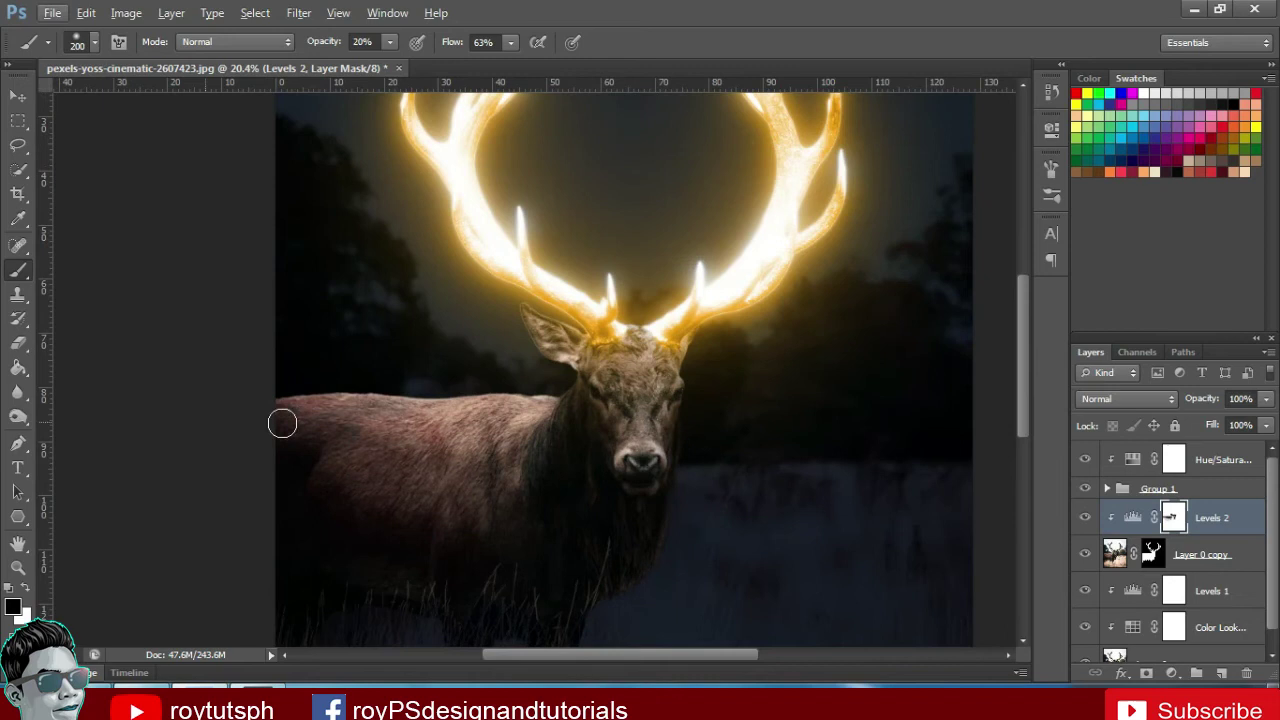
scroll(577, 410, "up", 1)
left_click_drag(577, 410, 527, 553)
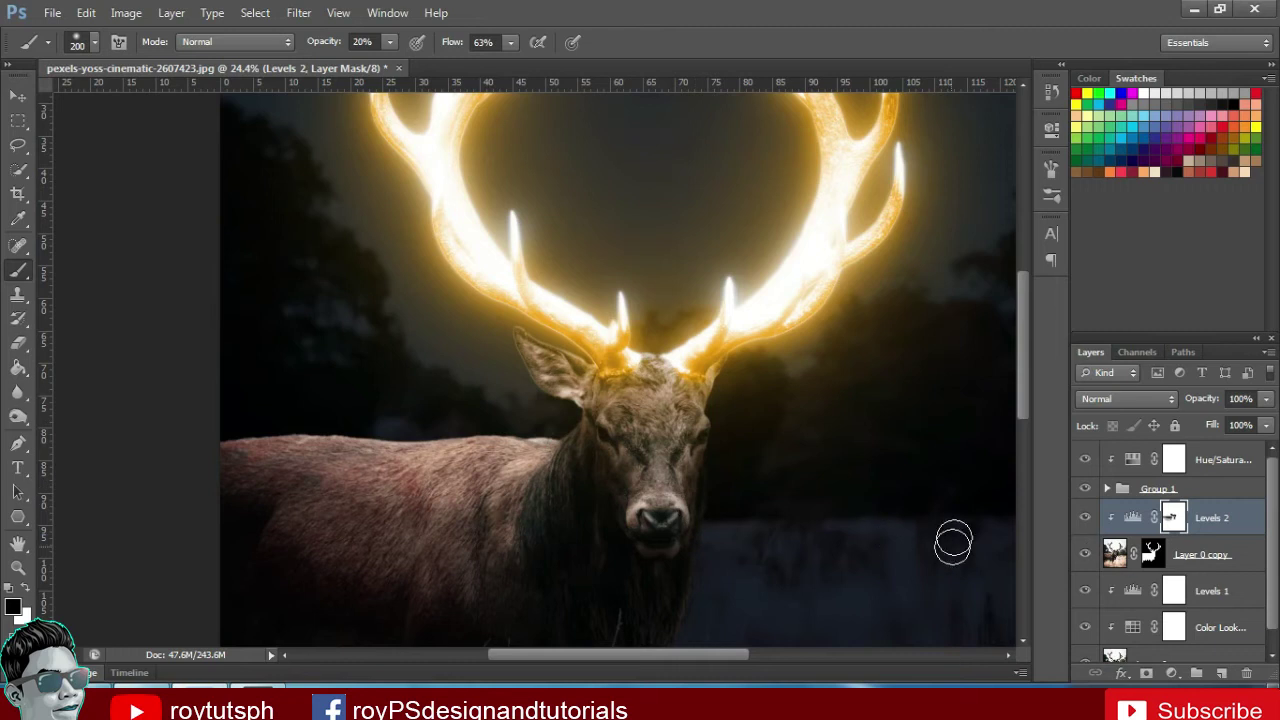
left_click(1172, 673)
left_click(1044, 428)
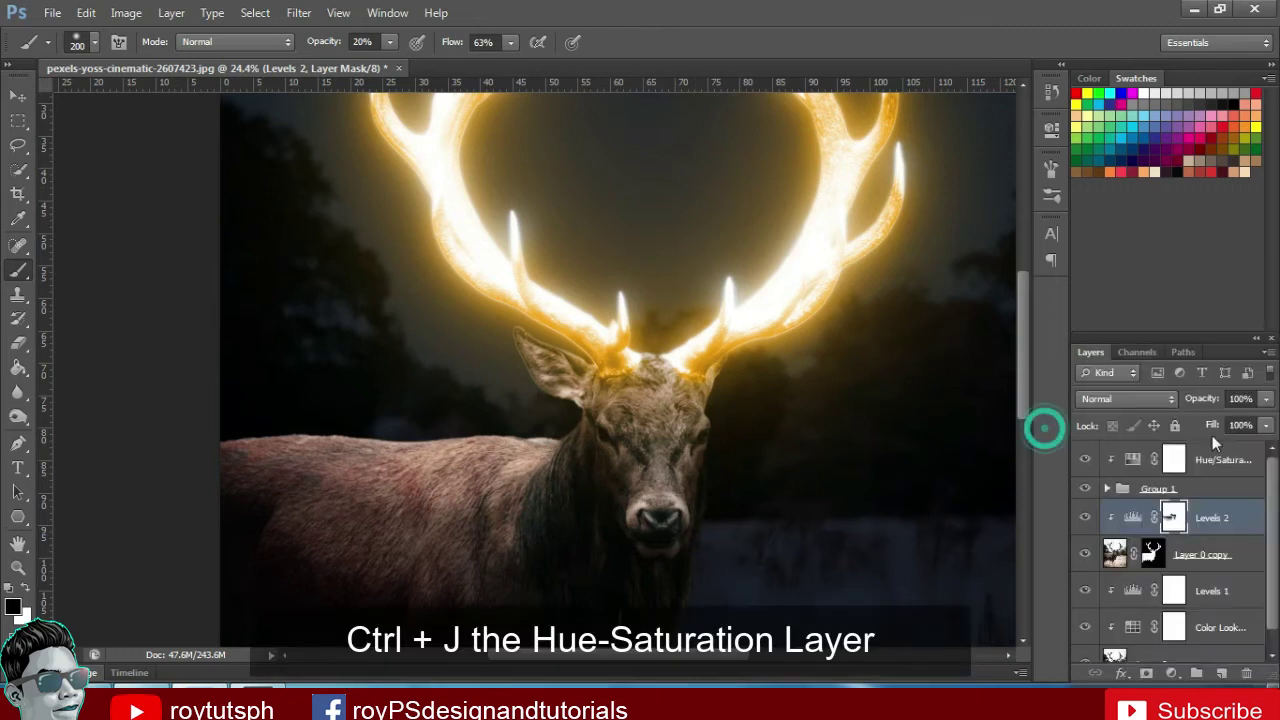
Duplicate Hue/Saturation 1 and place the copy outside Group 1, just above Levels 2
left_click(1218, 459)
key("ctrl+j")
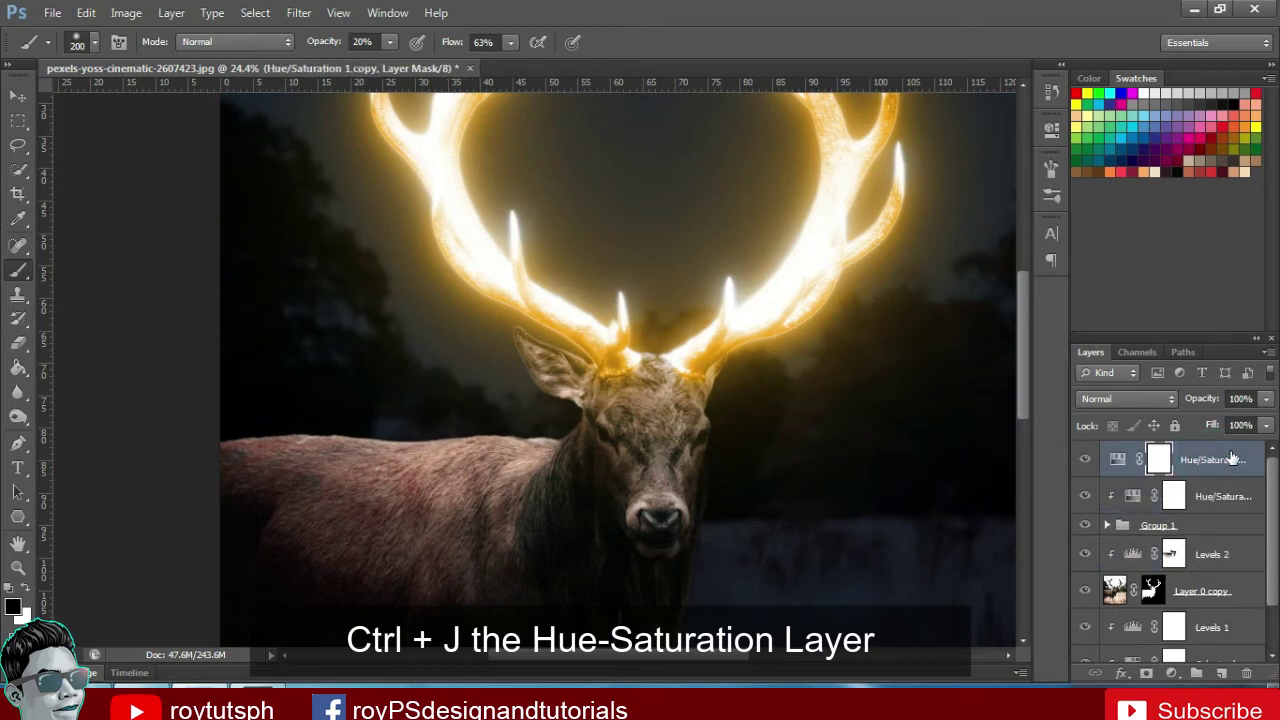
left_click_drag(1216, 477, 1227, 537)
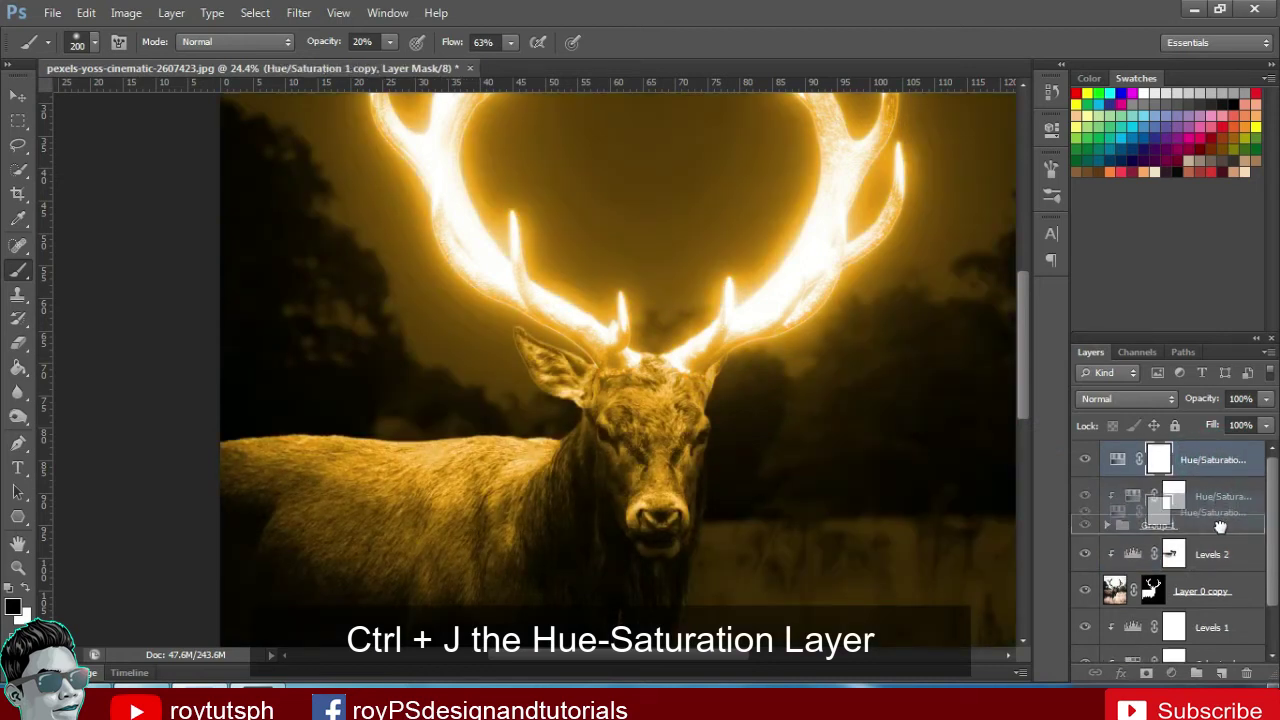
key("ctrl+z")
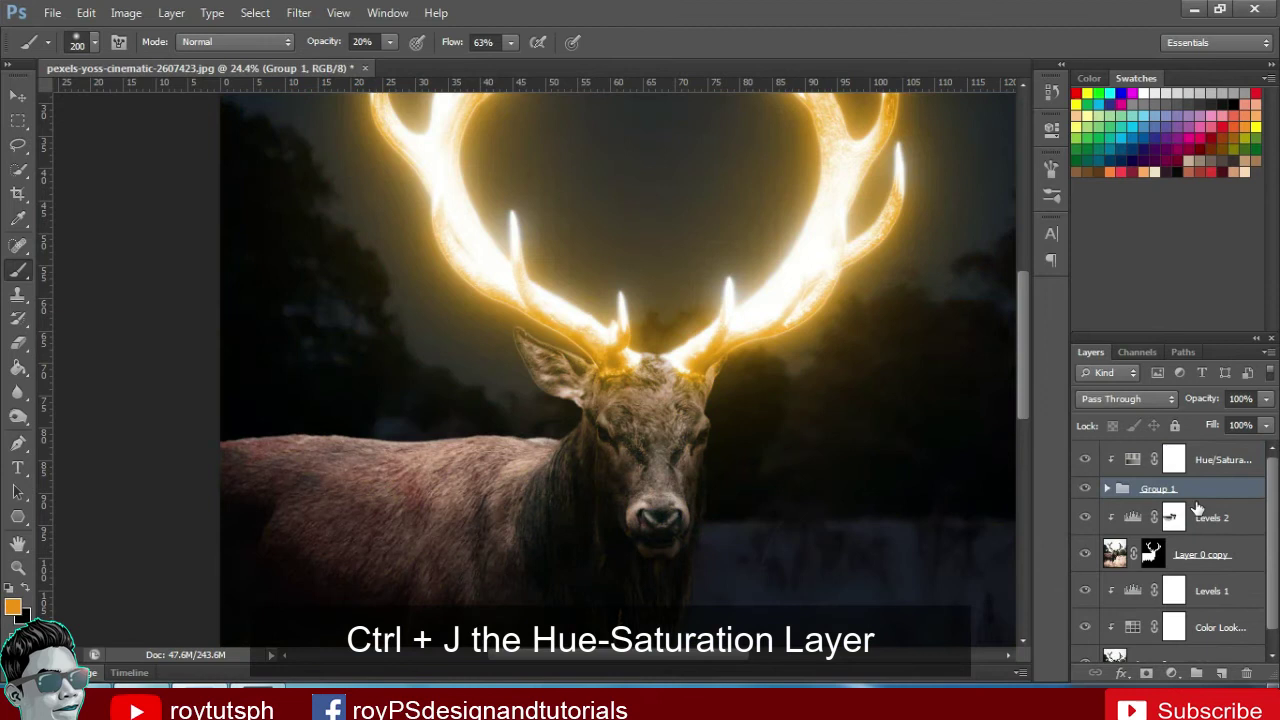
left_click_drag(1212, 462, 1207, 550)
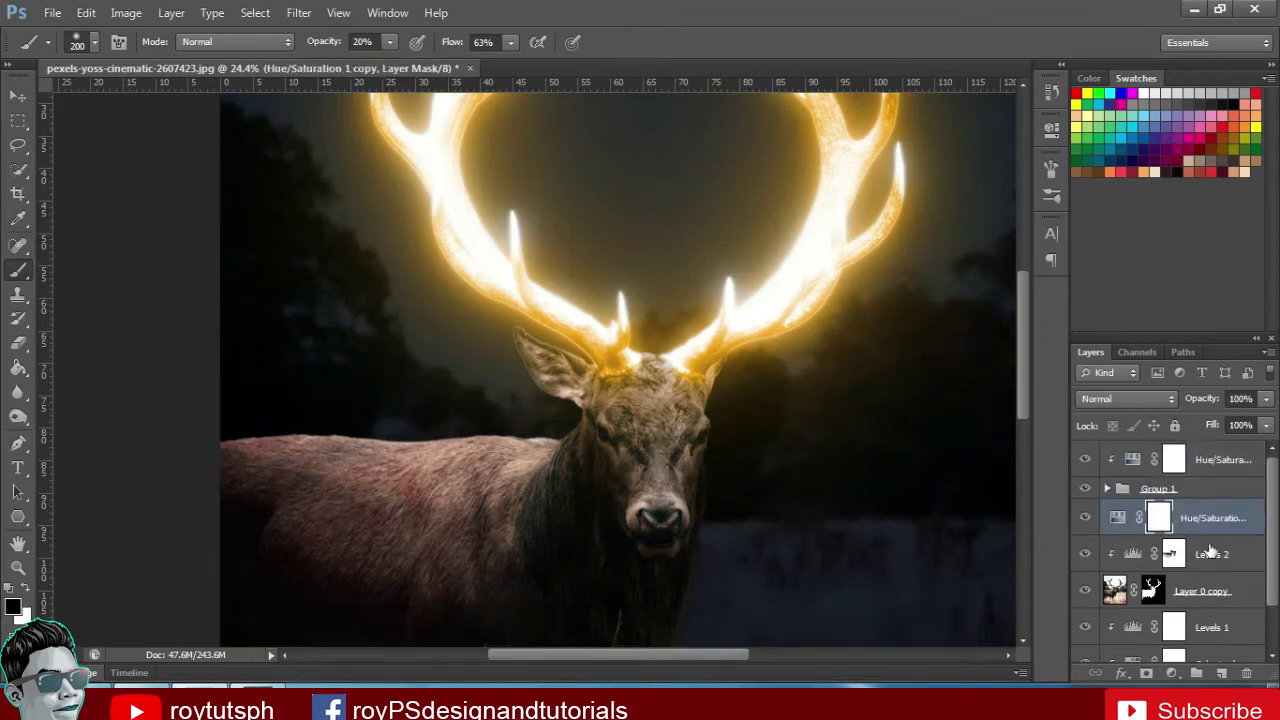
scroll(854, 531, "down", 1)
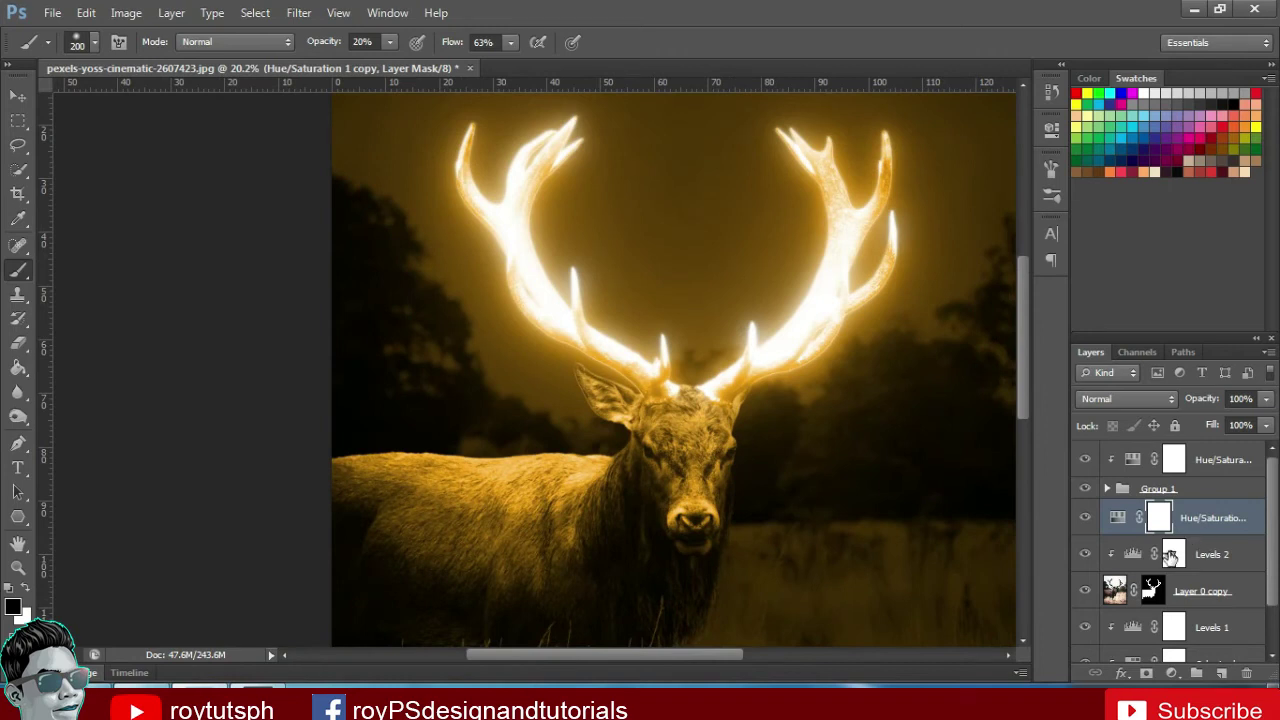
Clip the Hue/Saturation copy to Levels 2 and invert its mask to hide the tint
left_click(1204, 529, "alt")
key("ctrl+i")
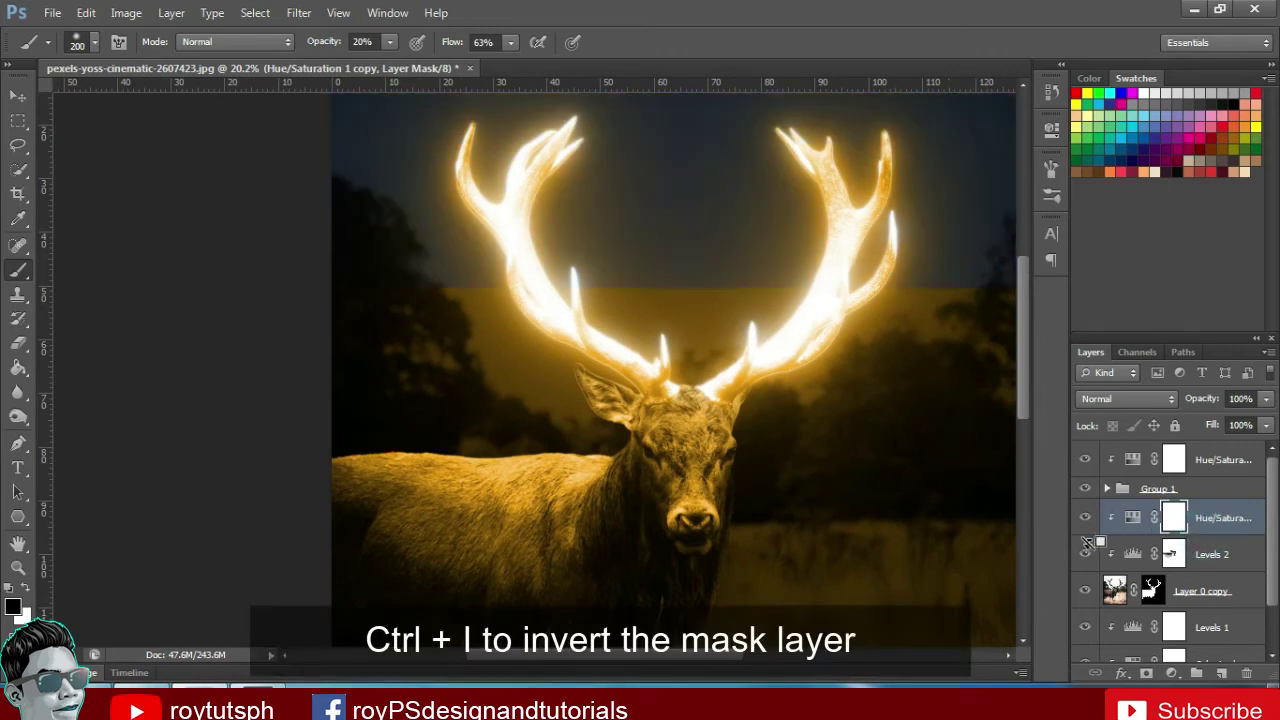
scroll(1026, 566, "down", 1)
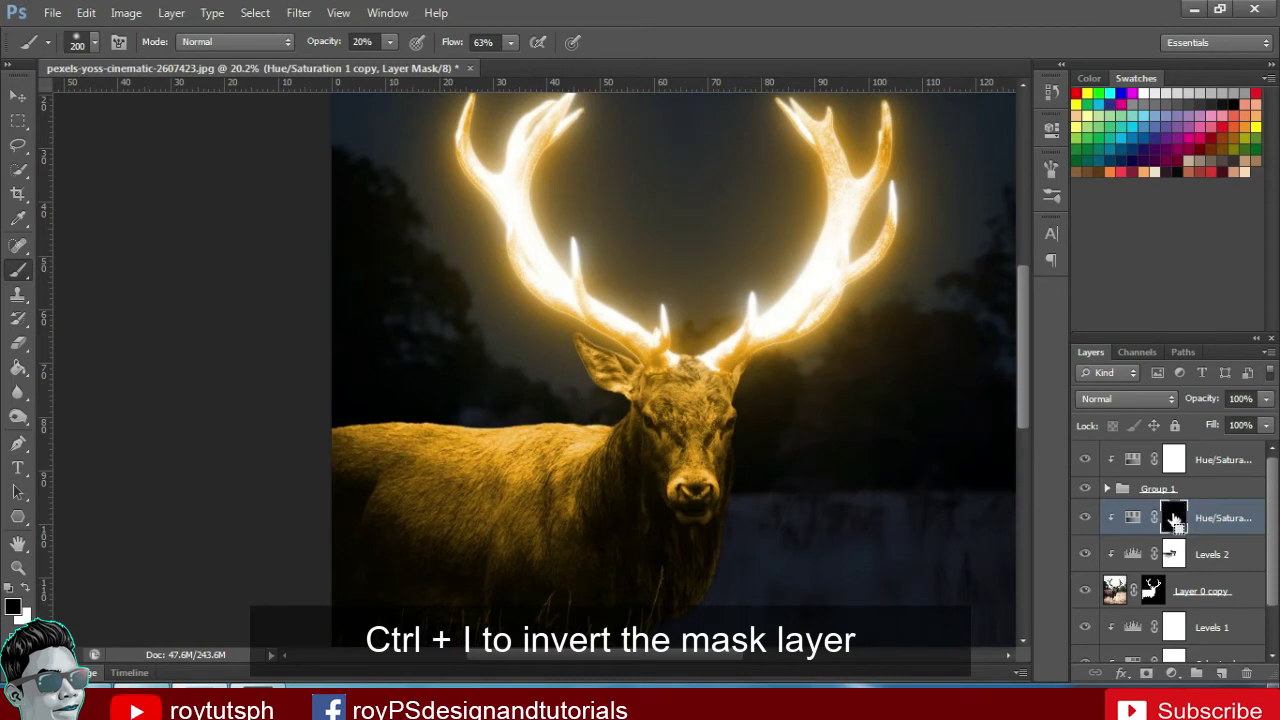
key("ctrl+i")
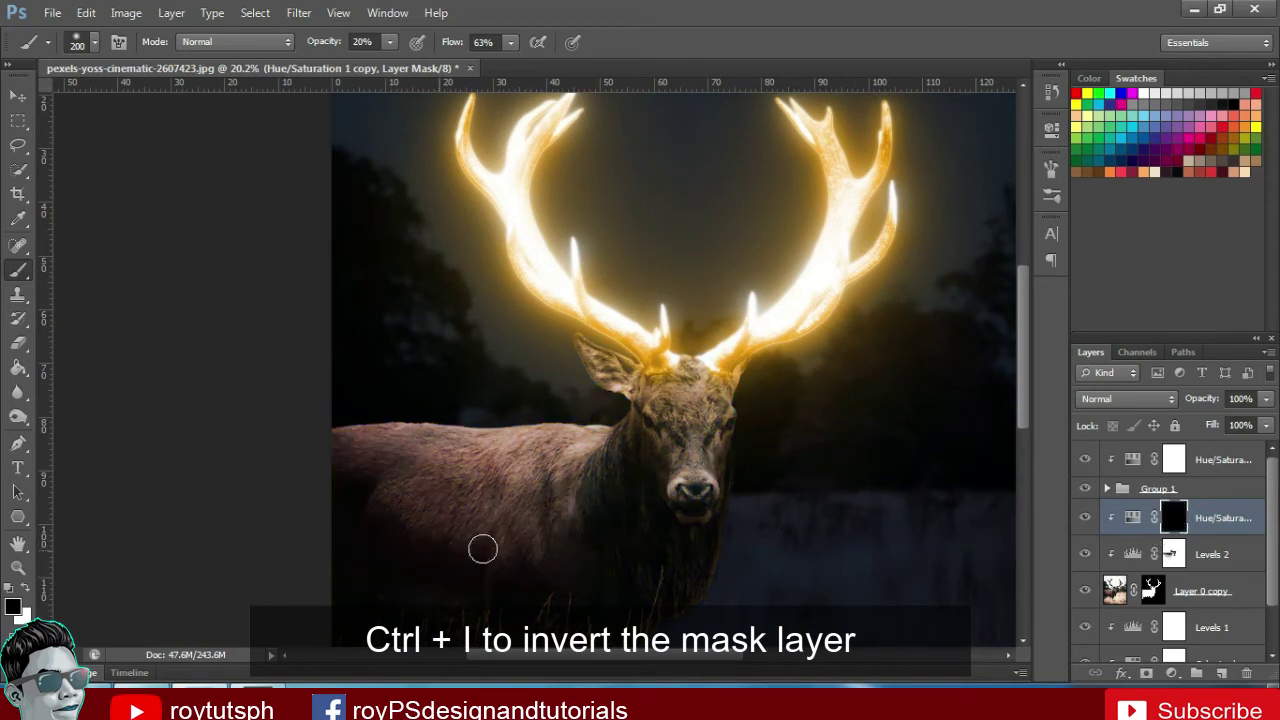
scroll(640, 450, "up", 2)
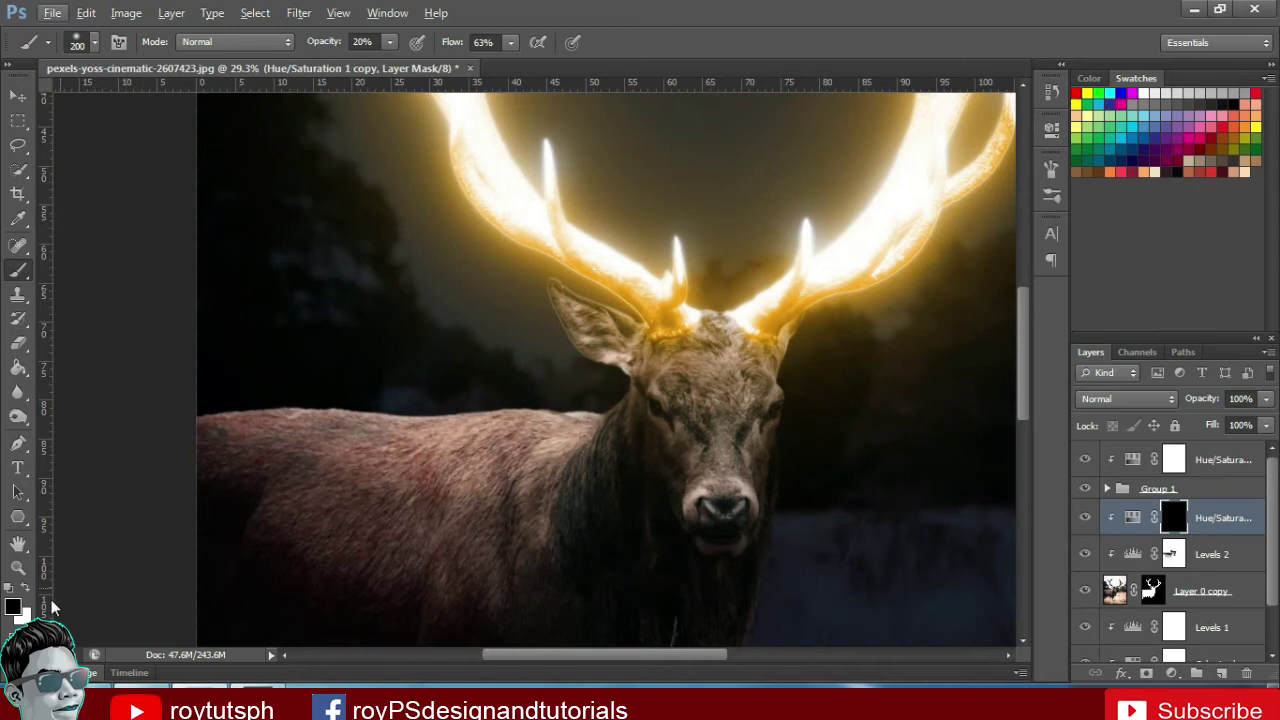
key("x")
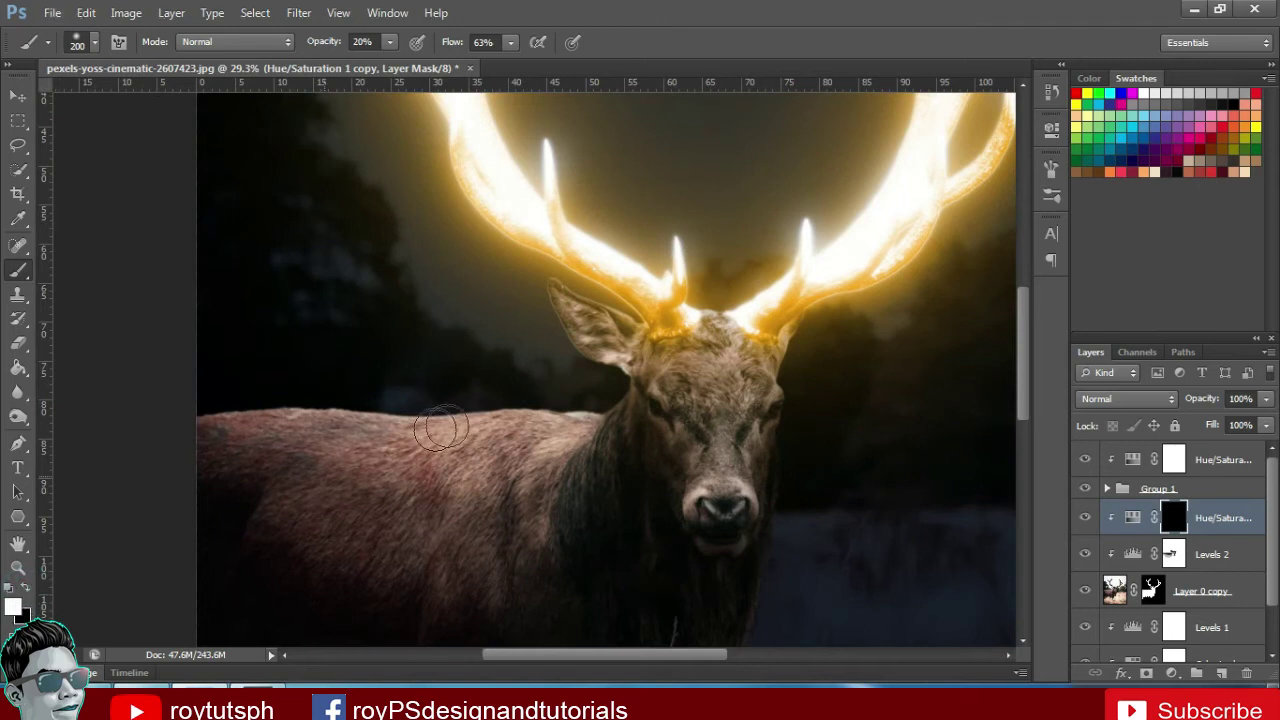
key("bracketright")
key("bracketright")
key("bracketright")
key("bracketright")
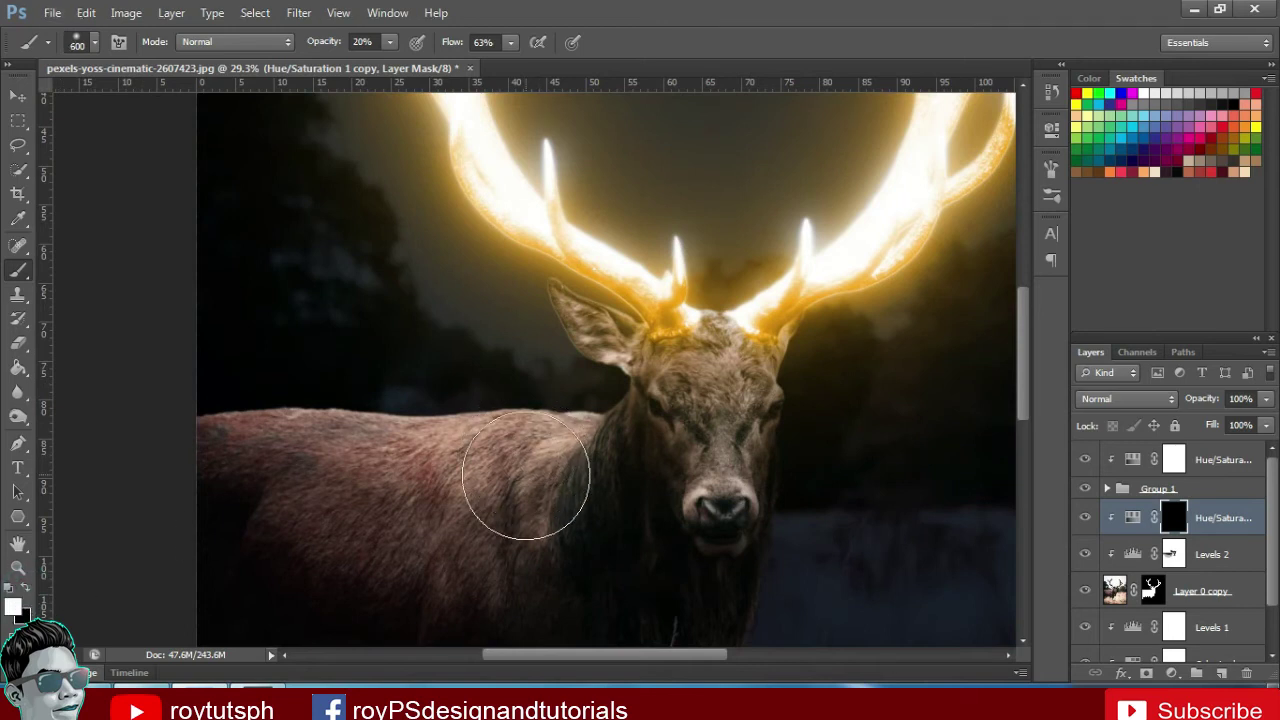
Paint white on the mask over the stag's back and face at 40–90% opacity
mouse_move(530, 425)
left_mouse_down()
mouse_move(320, 386)
mouse_move(288, 410)
mouse_move(486, 394)
mouse_move(450, 460)
mouse_move(490, 560)
mouse_move(329, 514)
mouse_move(271, 429)
mouse_move(443, 429)
mouse_move(429, 549)
mouse_move(443, 400)
left_mouse_up()
scroll(466, 530, "down", 2)
key("bracketleft")
key("bracketleft")
key("bracketleft")
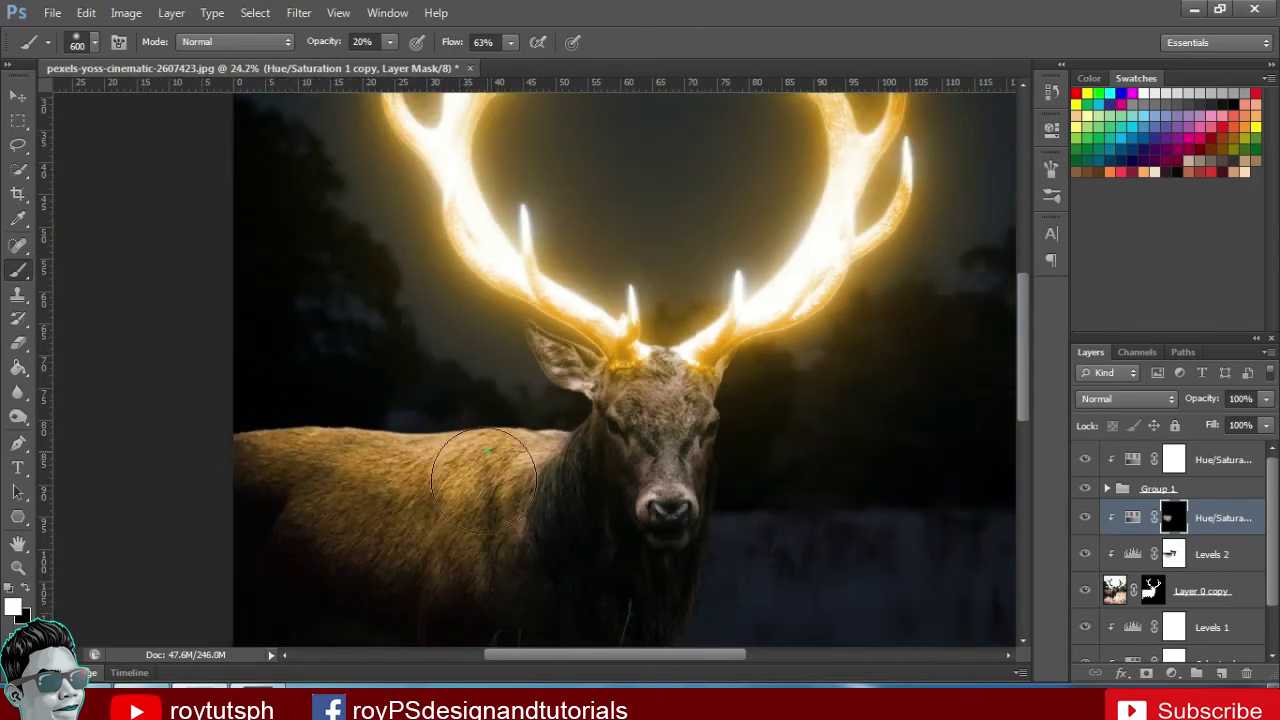
key("5")
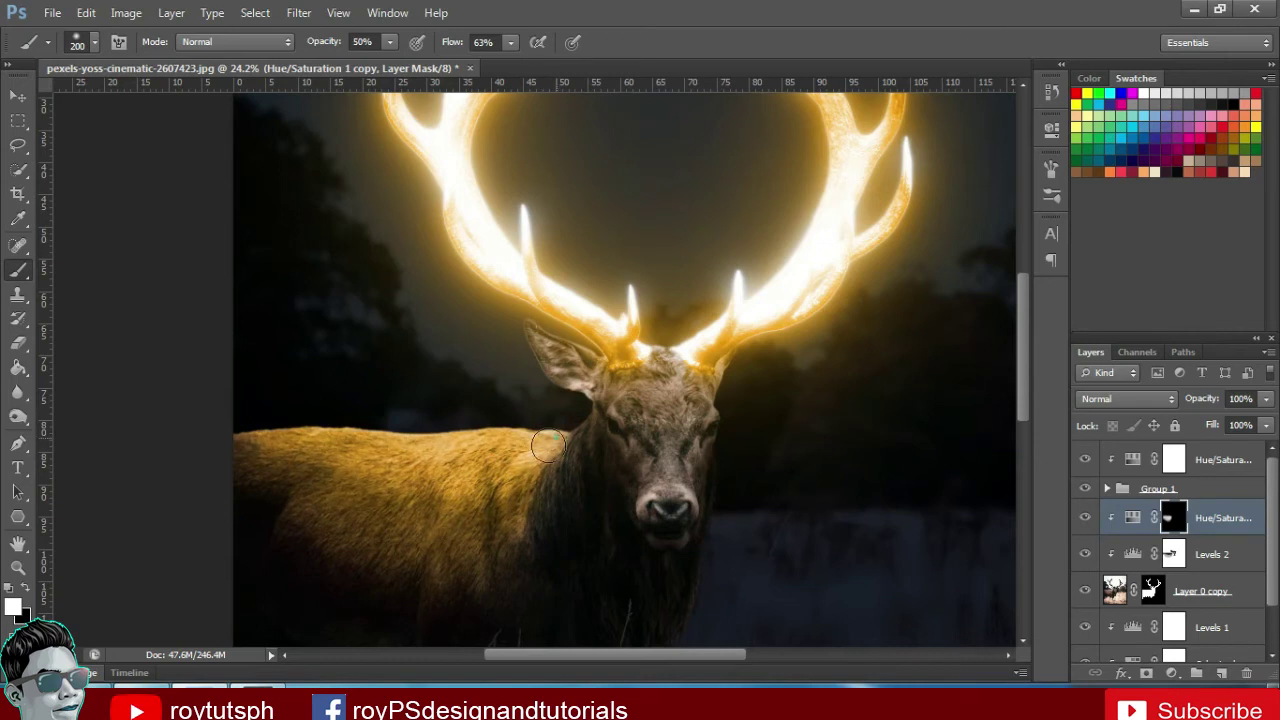
key("4")
scroll(680, 498, "down", 2)
scroll(680, 498, "up", 2)
scroll(606, 480, "up", 2)
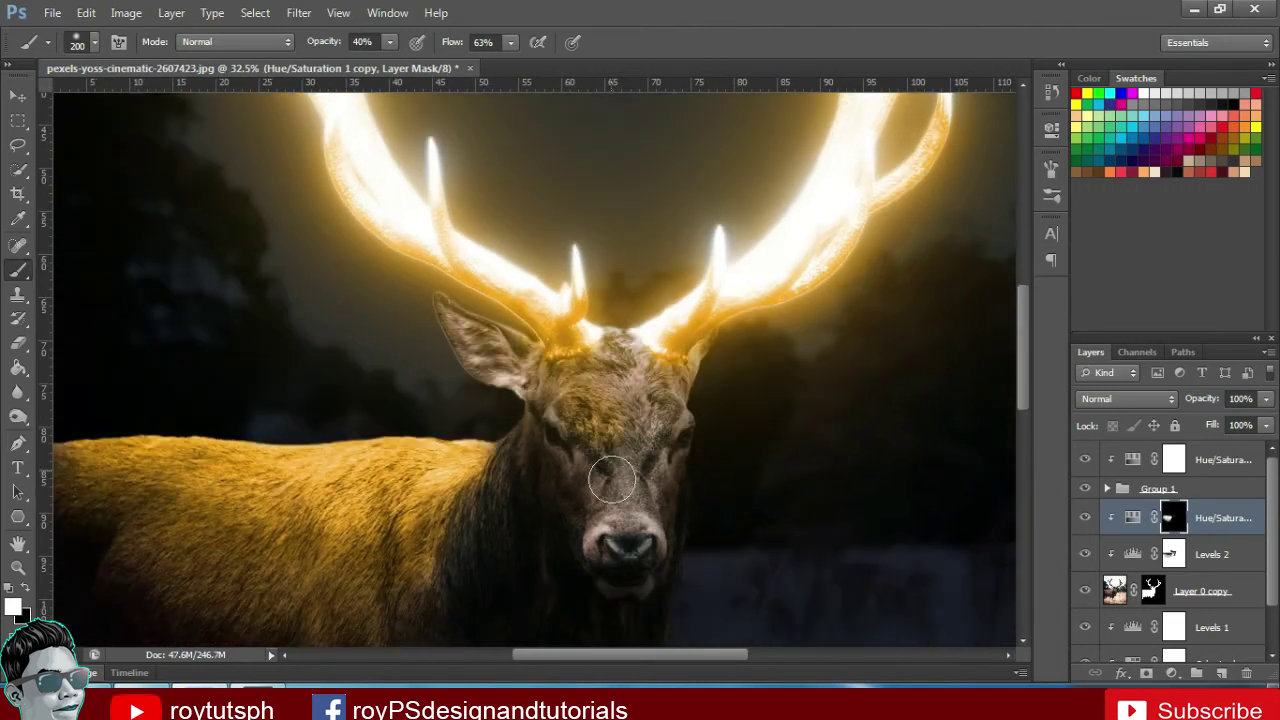
mouse_move(612, 480)
left_mouse_down()
mouse_move(651, 543)
mouse_move(617, 376)
mouse_move(461, 316)
mouse_move(512, 352)
mouse_move(620, 477)
mouse_move(622, 516)
mouse_move(648, 343)
mouse_move(496, 356)
mouse_move(709, 337)
mouse_move(625, 522)
mouse_move(594, 429)
mouse_move(651, 432)
mouse_move(623, 537)
mouse_move(674, 331)
mouse_move(680, 407)
mouse_move(651, 419)
left_mouse_up()
key("5")
key("9")
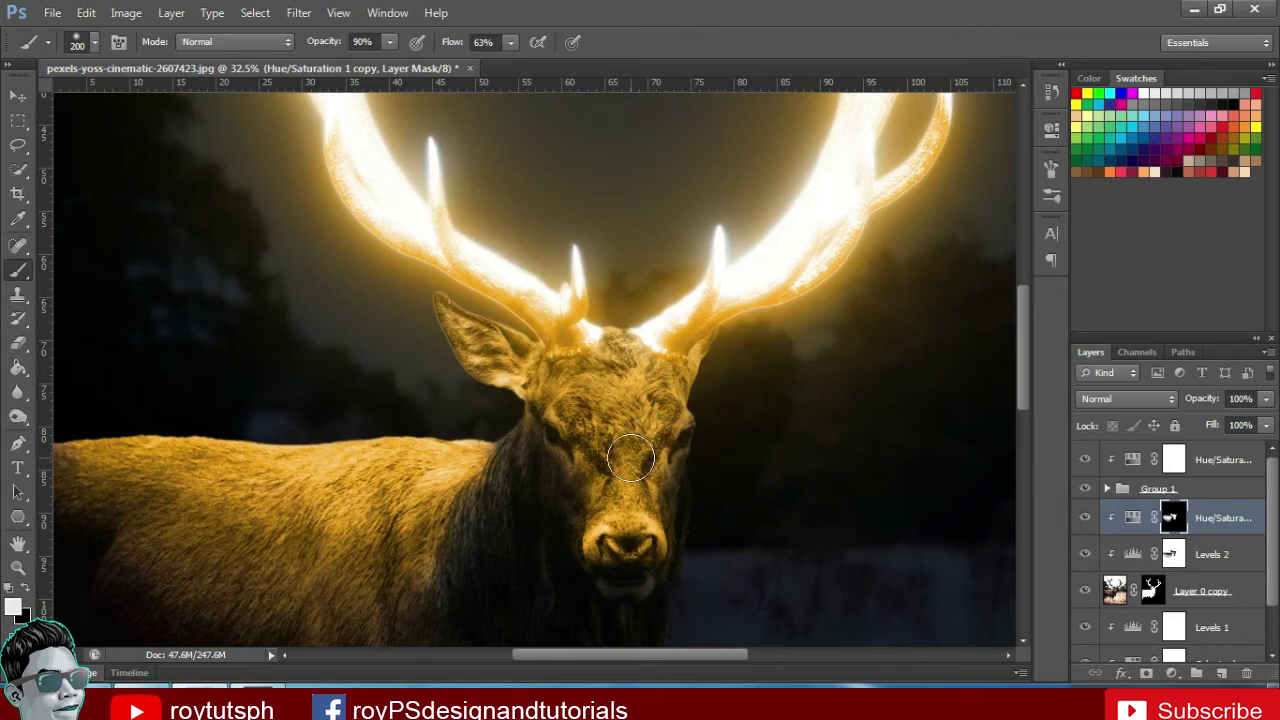
key("ctrl+0")
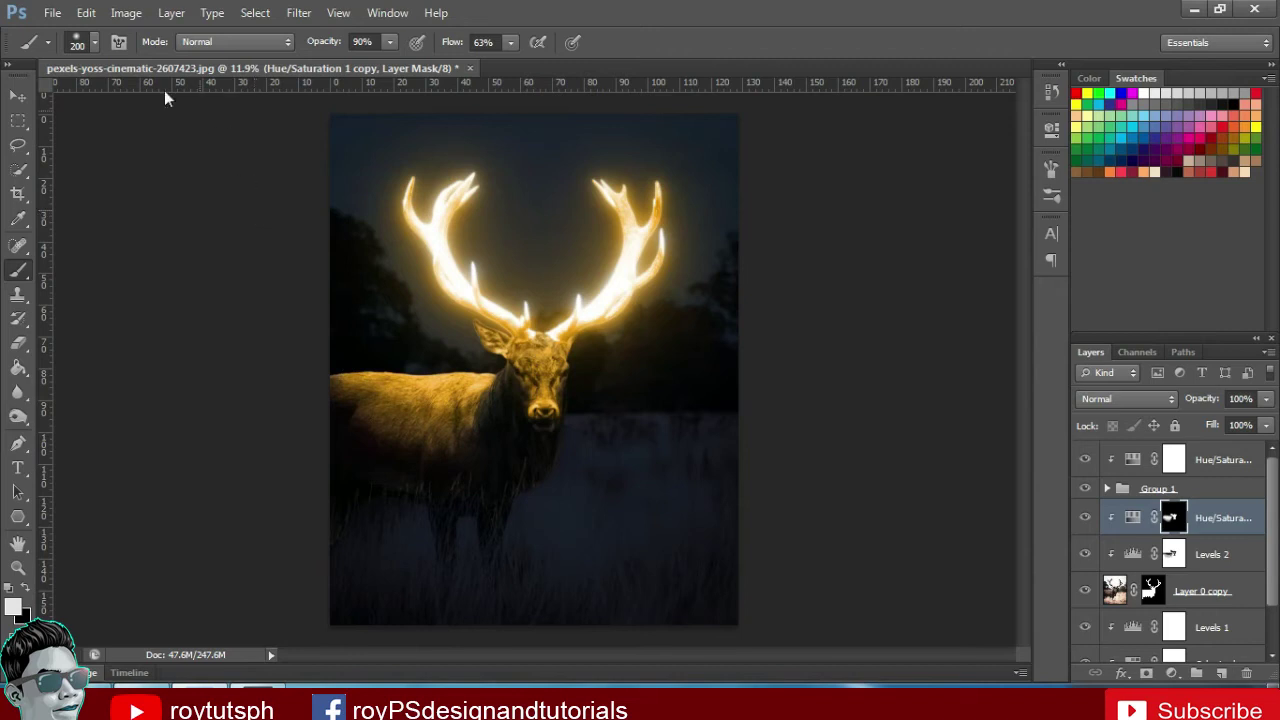
Add a Color Lookup layer on top of the stack using the Crisp_Warm.look 3DLUT
key("v")
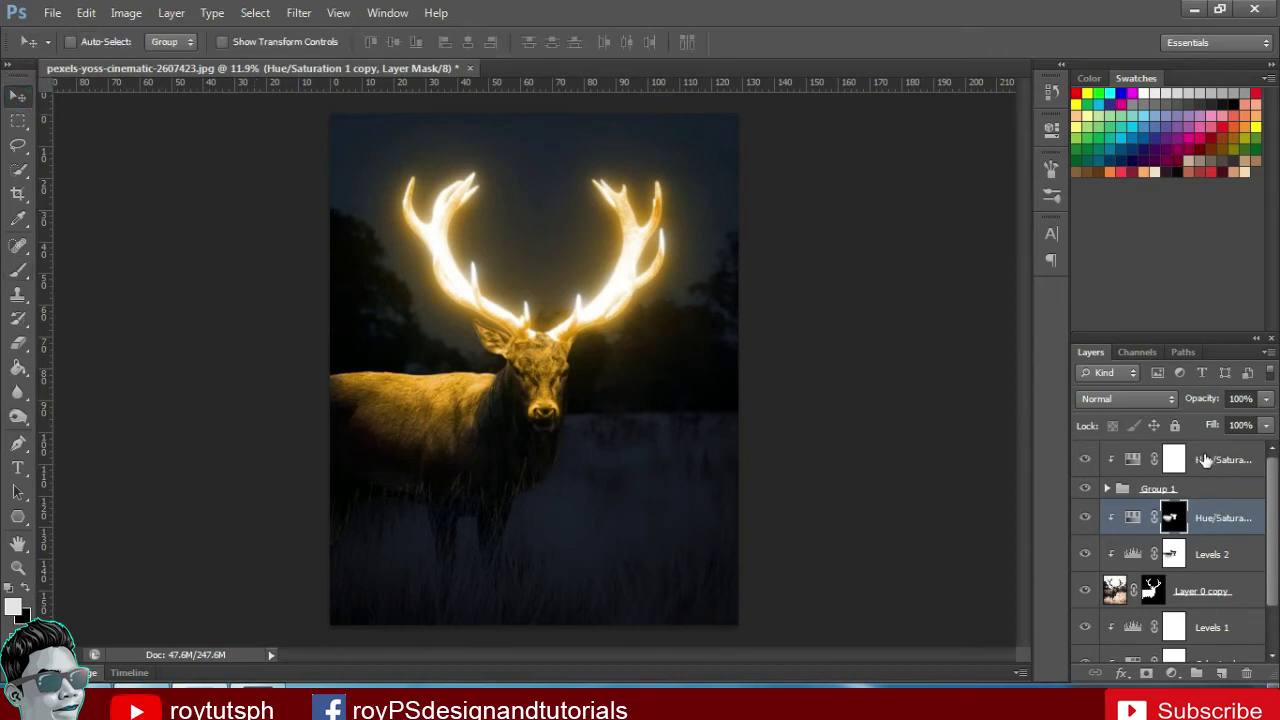
left_click(1210, 462)
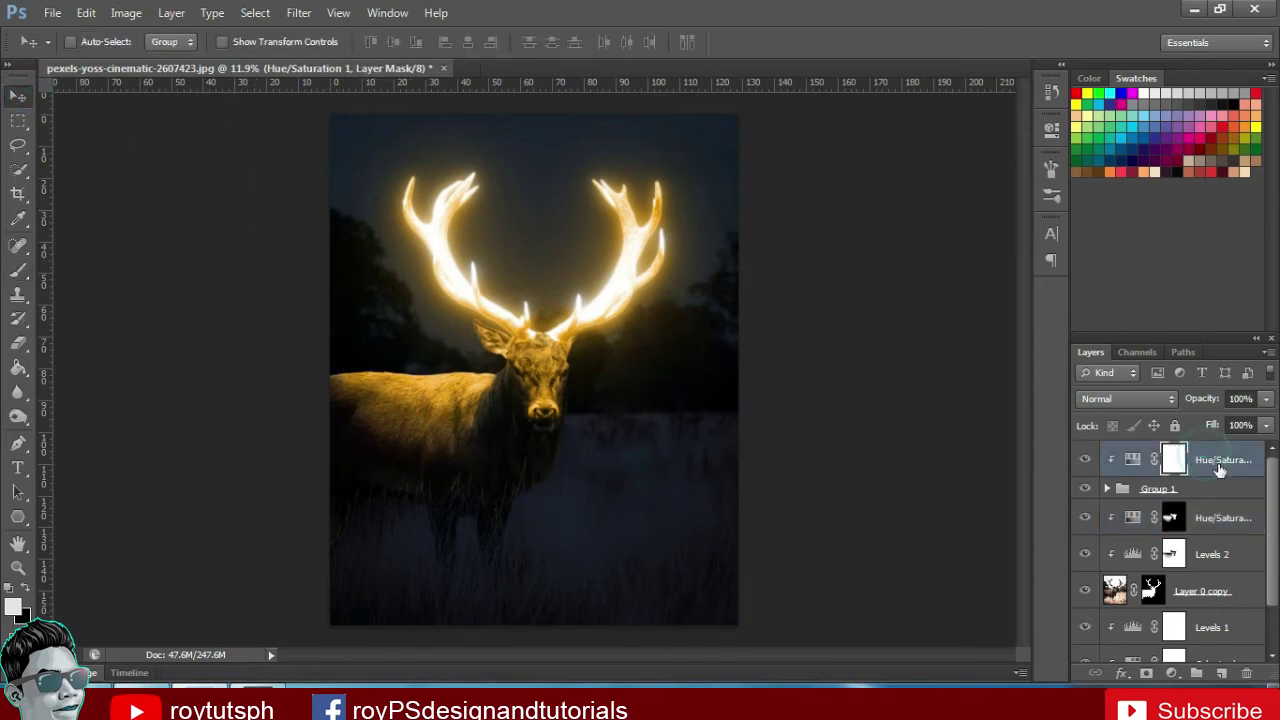
left_click(1173, 673)
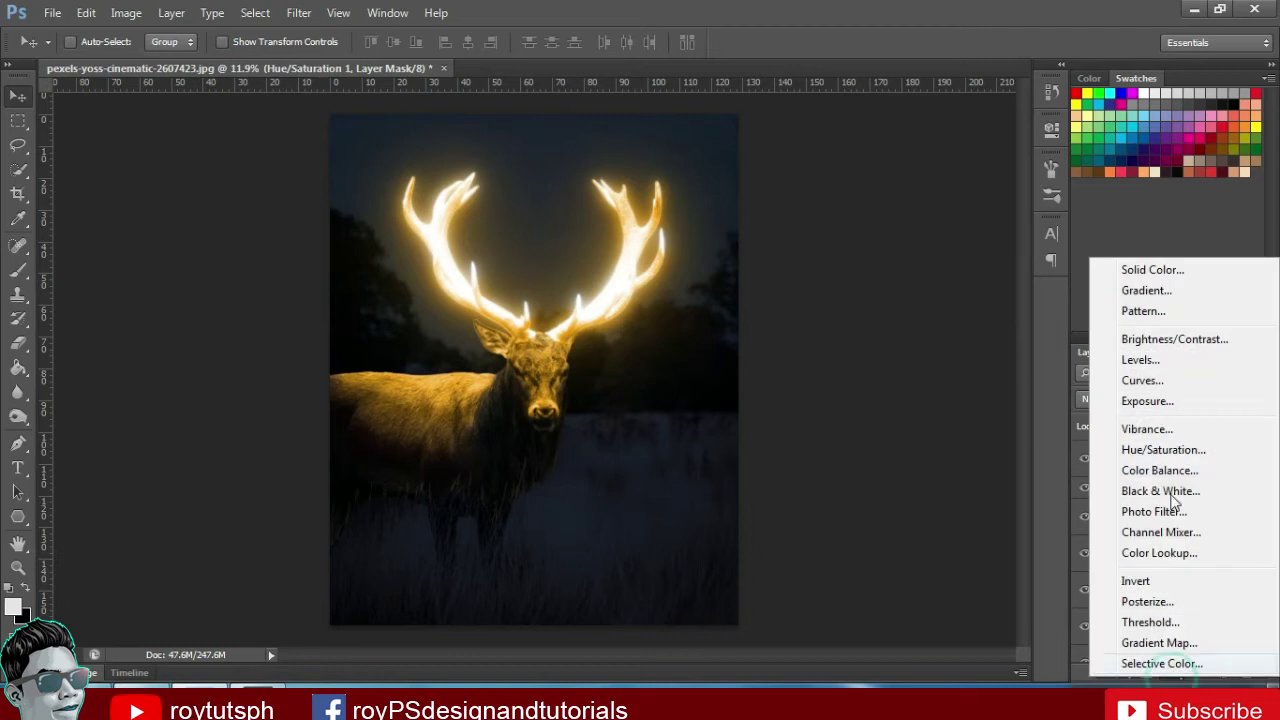
left_click(1160, 553)
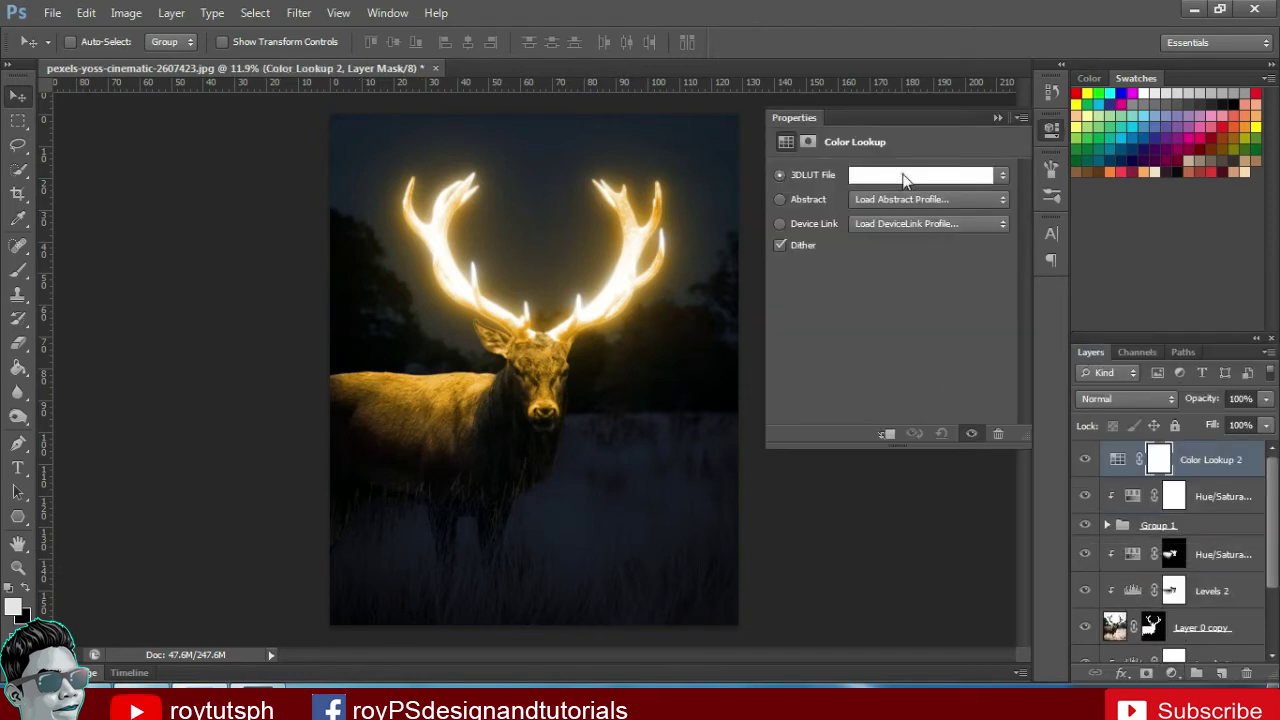
left_click(904, 176)
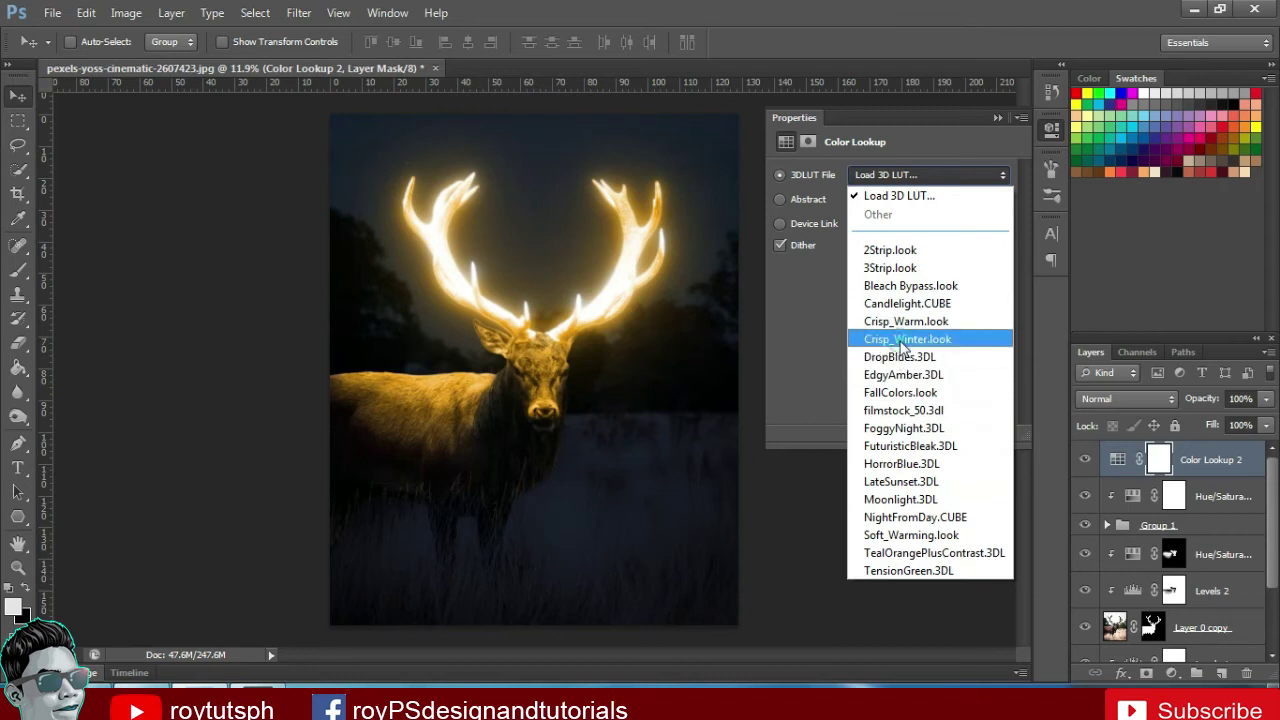
left_click(903, 341)
left_click(918, 176)
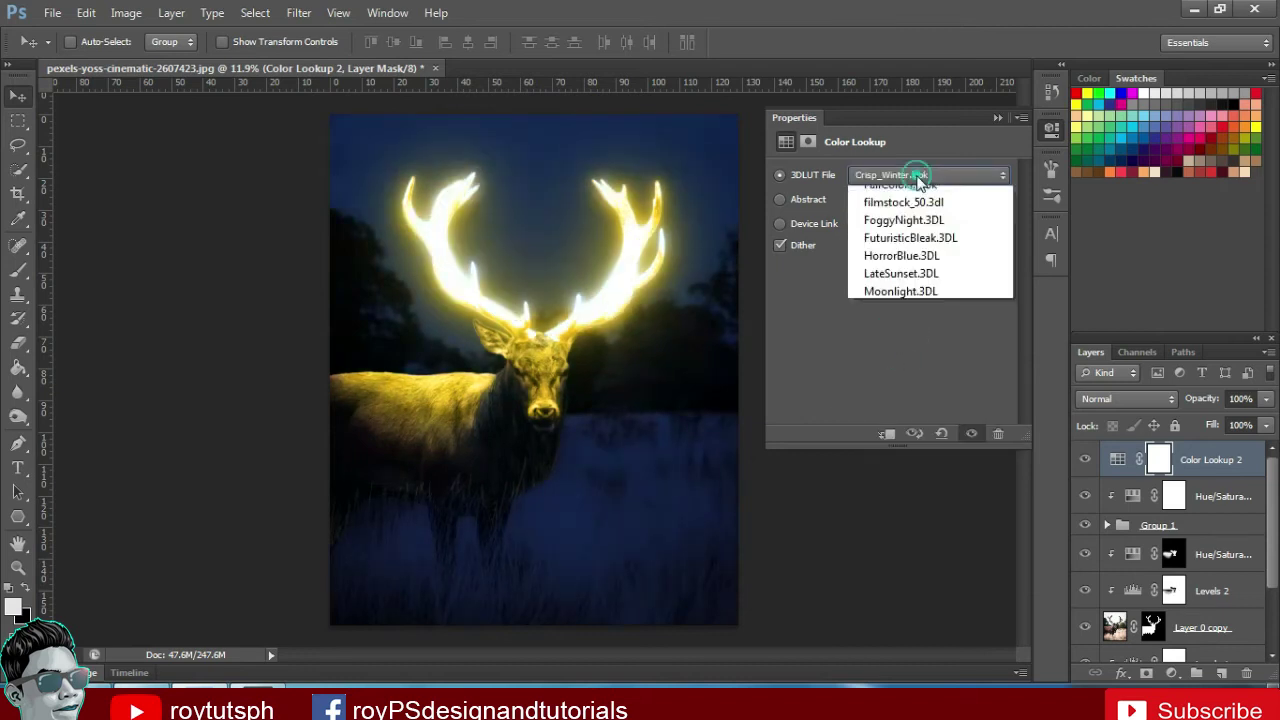
left_click(925, 320)
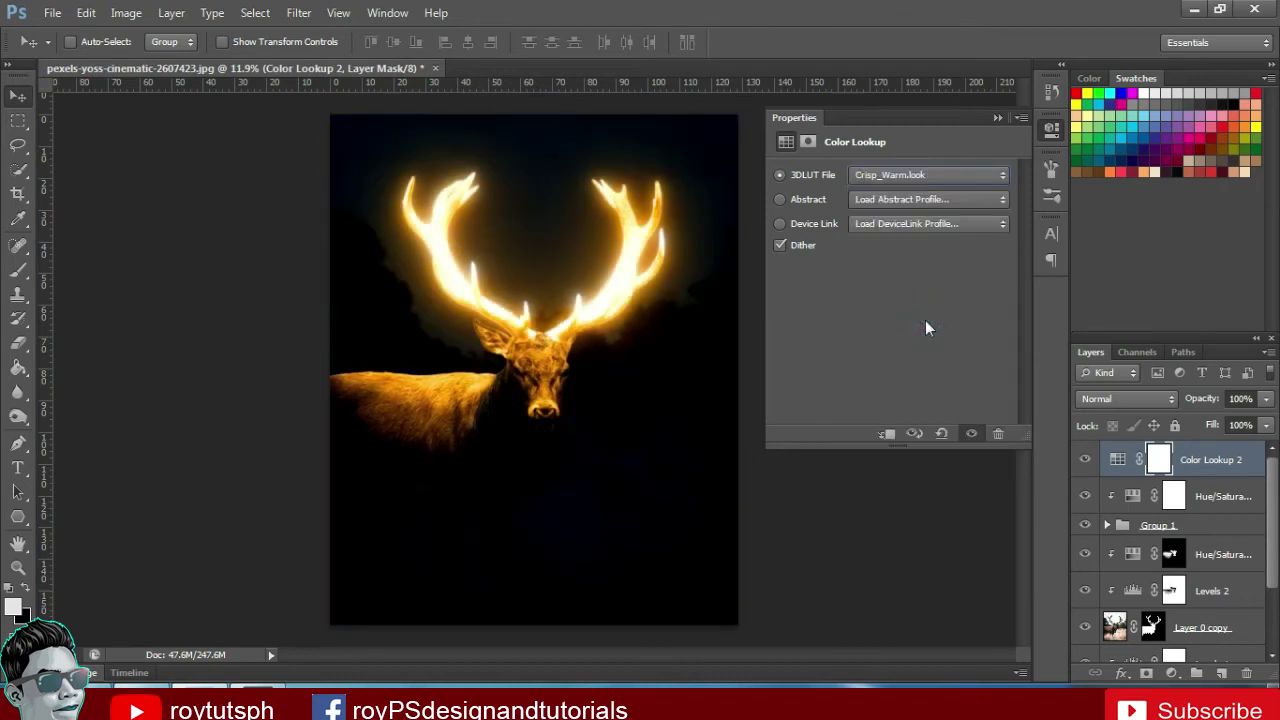
left_click(903, 175)
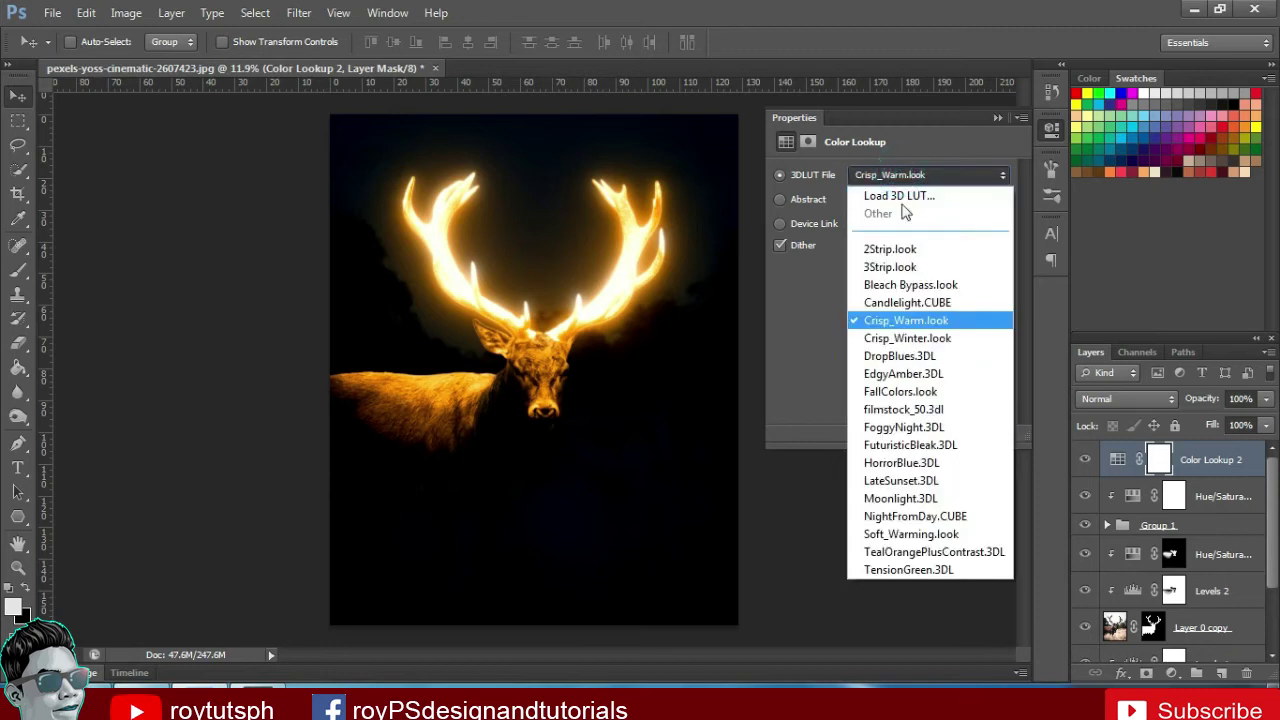
left_click(811, 331)
left_click(999, 118)
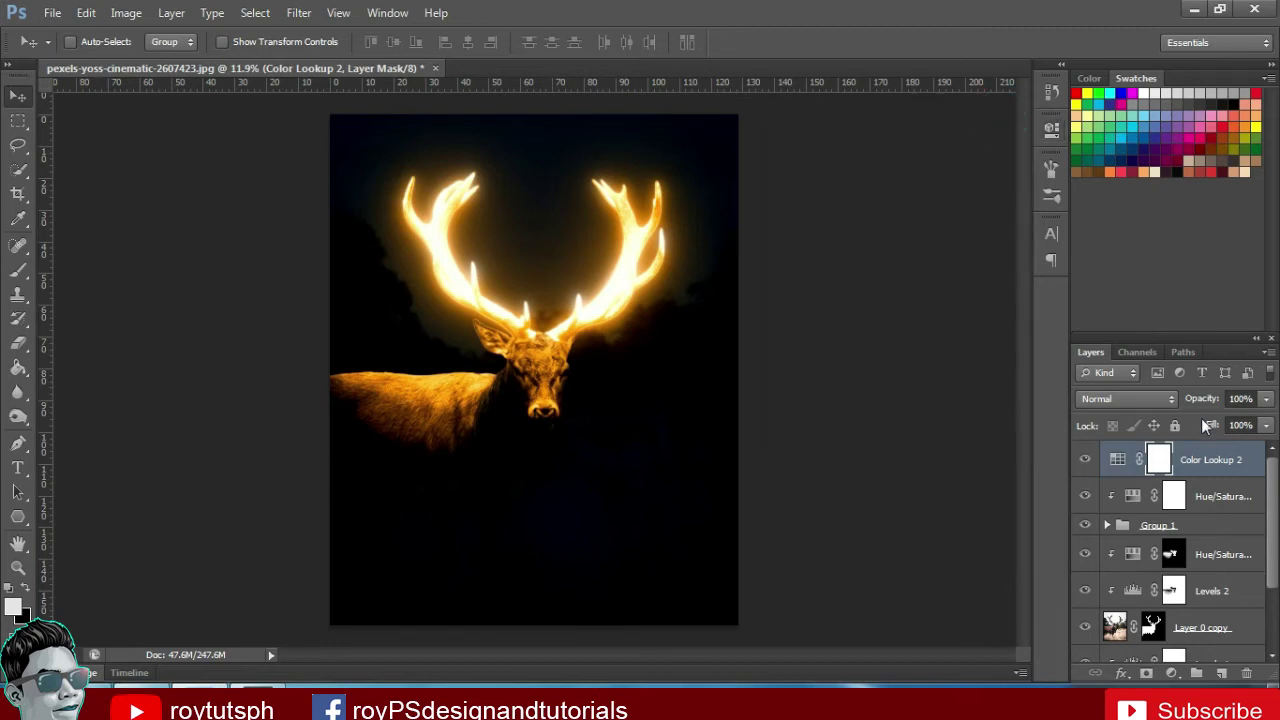
Lower the Color Lookup layer's opacity to 18% and reframe the stag and antlers
left_click_drag(1208, 403, 1175, 411)
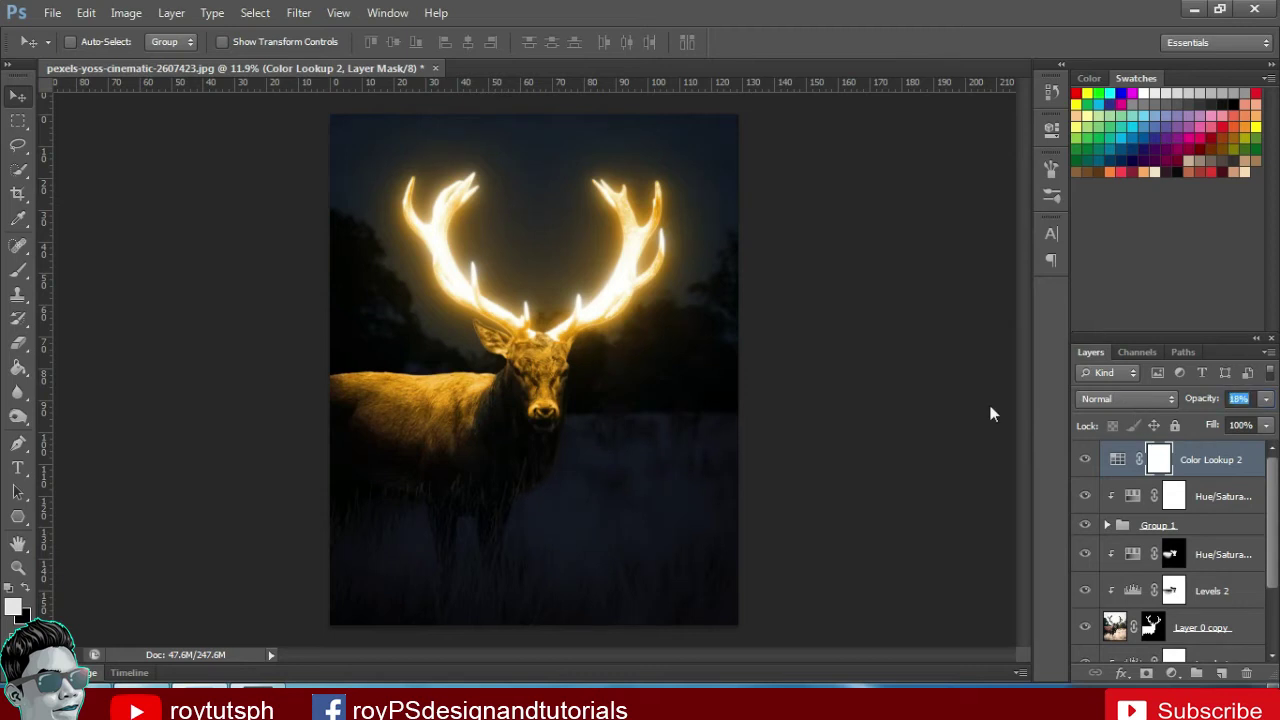
scroll(628, 500, "down", 1)
scroll(575, 522, "down", 1)
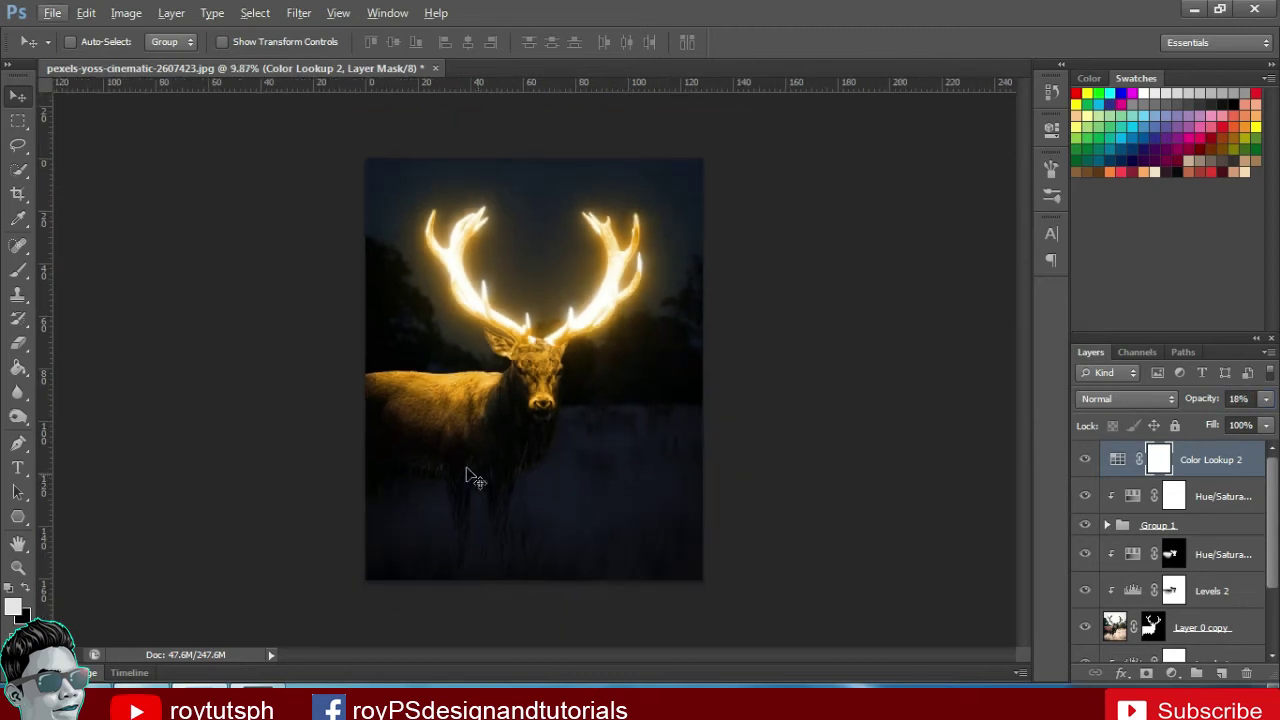
scroll(509, 480, "up", 1)
scroll(509, 480, "up", 1)
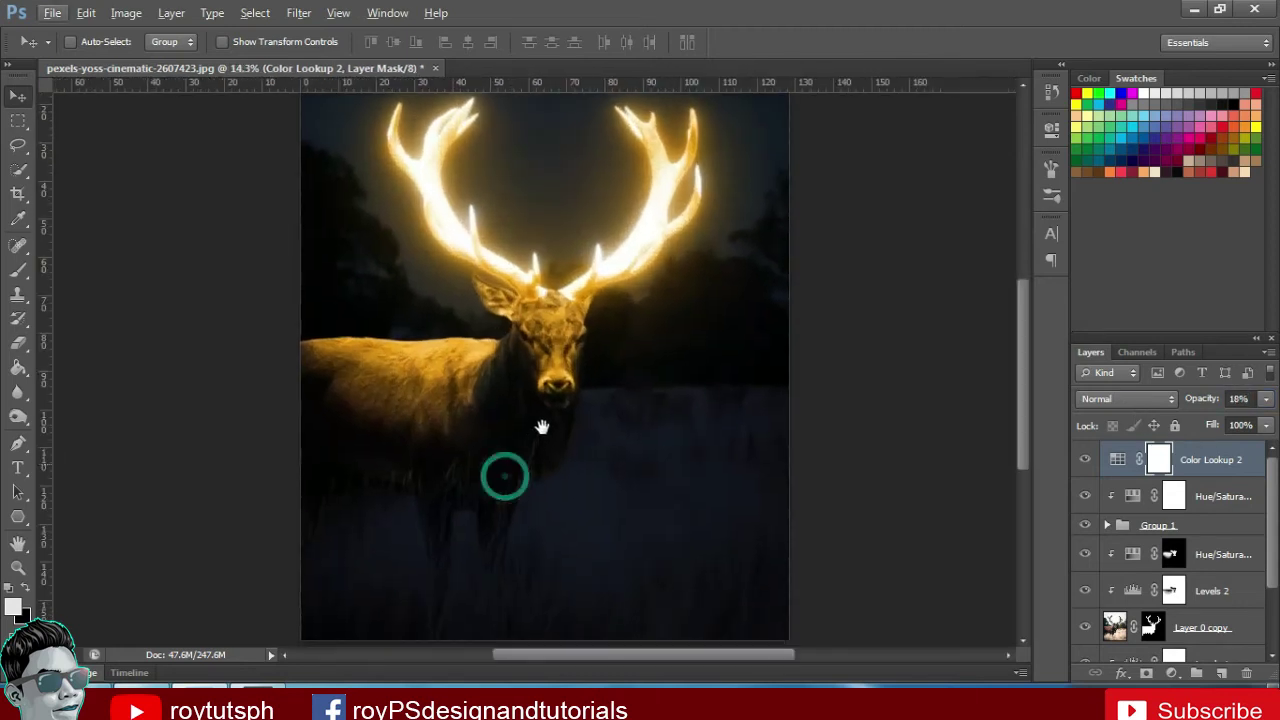
left_click_drag(504, 476, 541, 427)
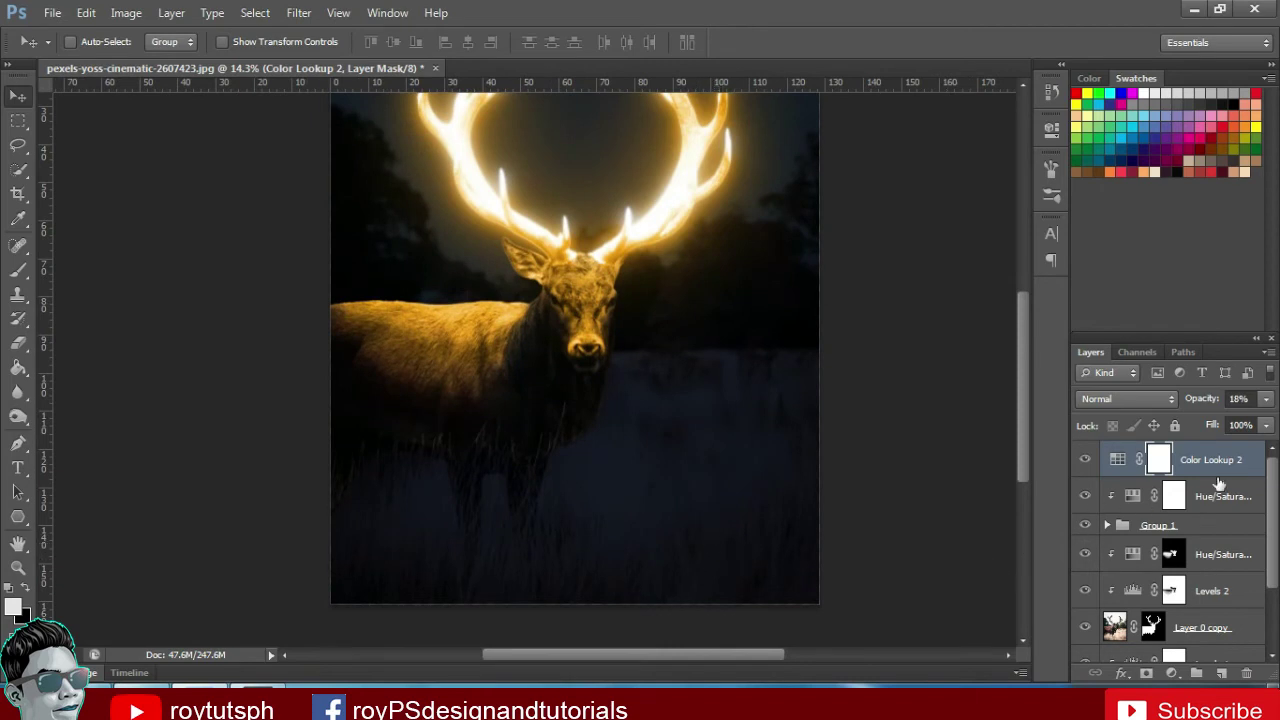
key("ctrl+shift+n")
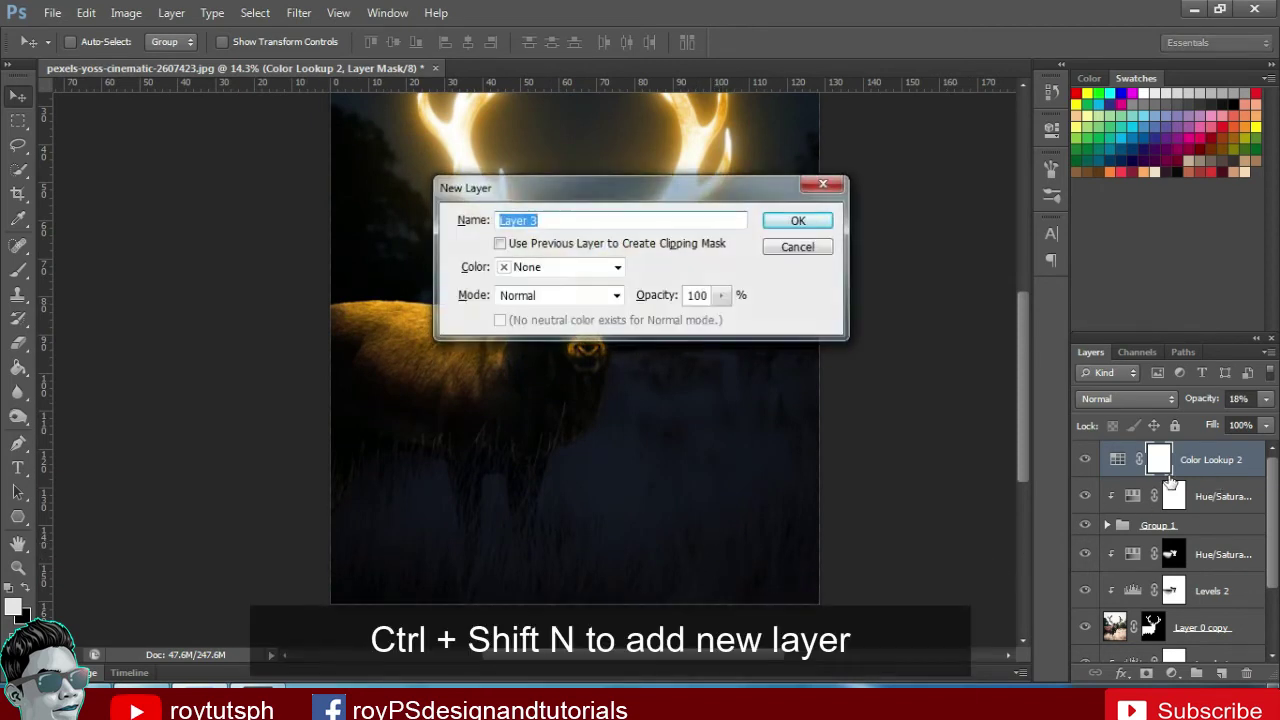
Create Layer 3 and sample a golden colour from the antlers for a 20% opacity brush
key("Return")
left_click(13, 607)
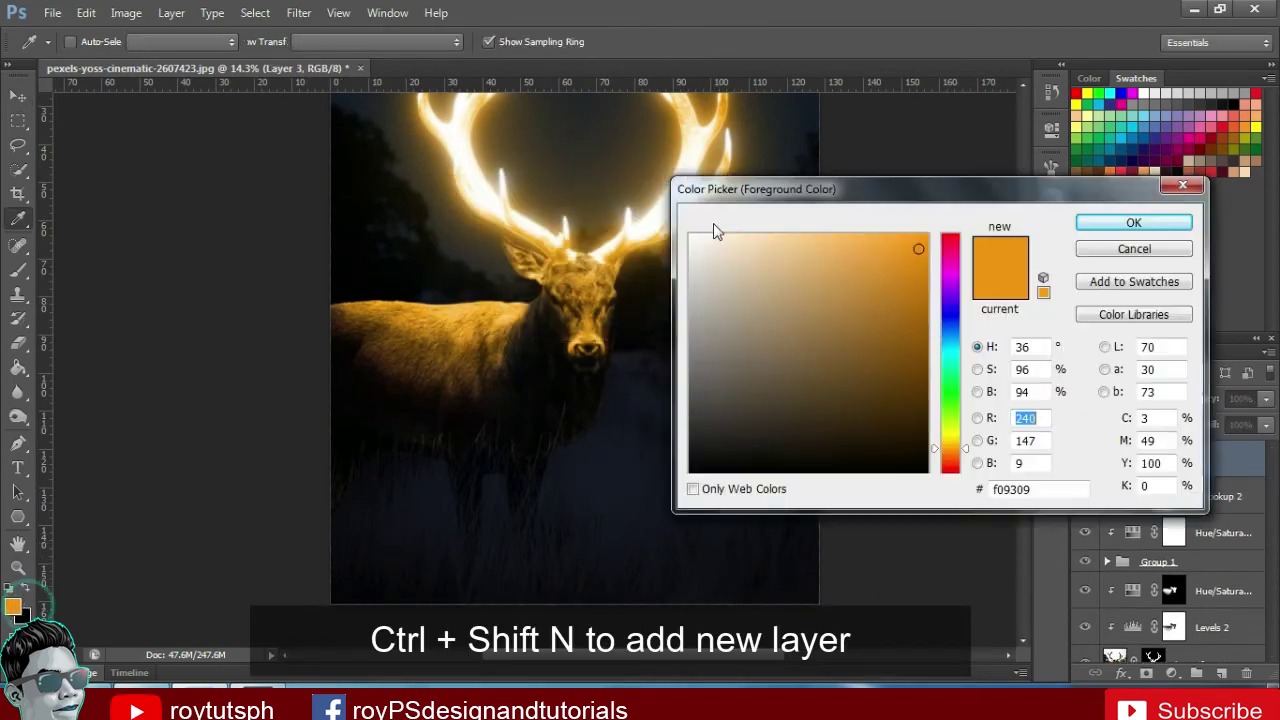
left_click(510, 315)
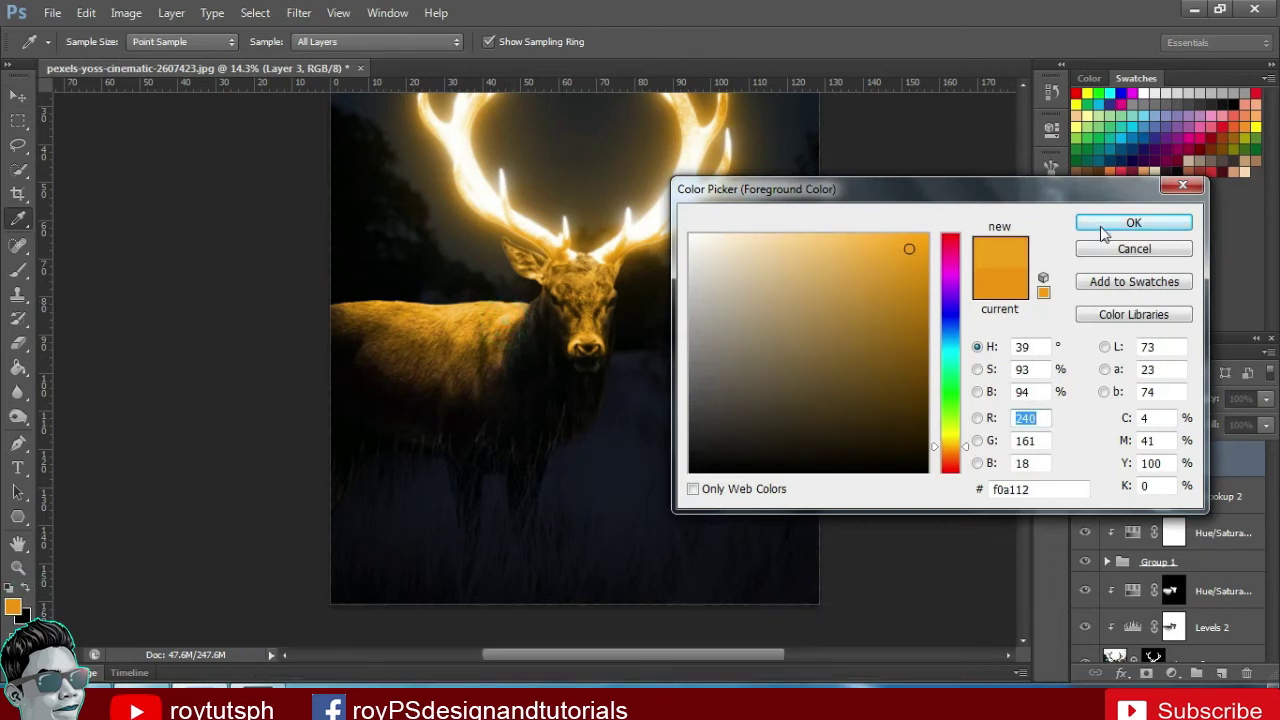
left_click(1120, 218)
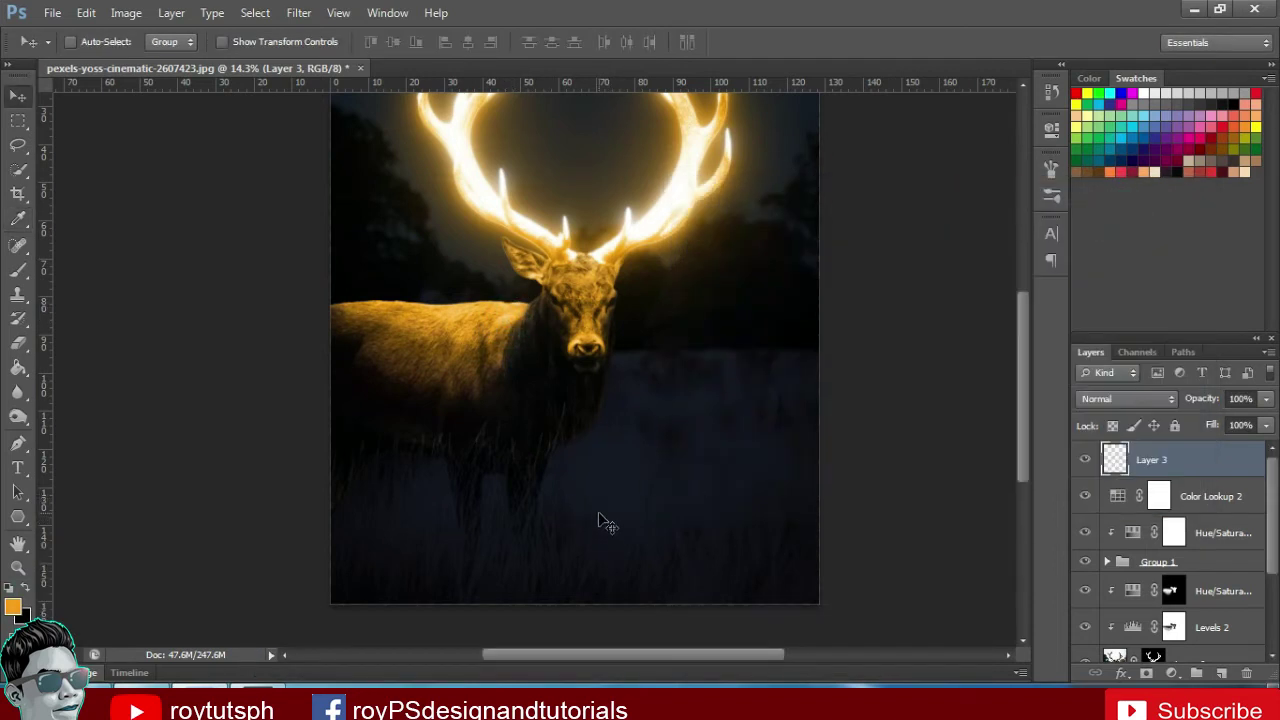
key("b")
key("2")
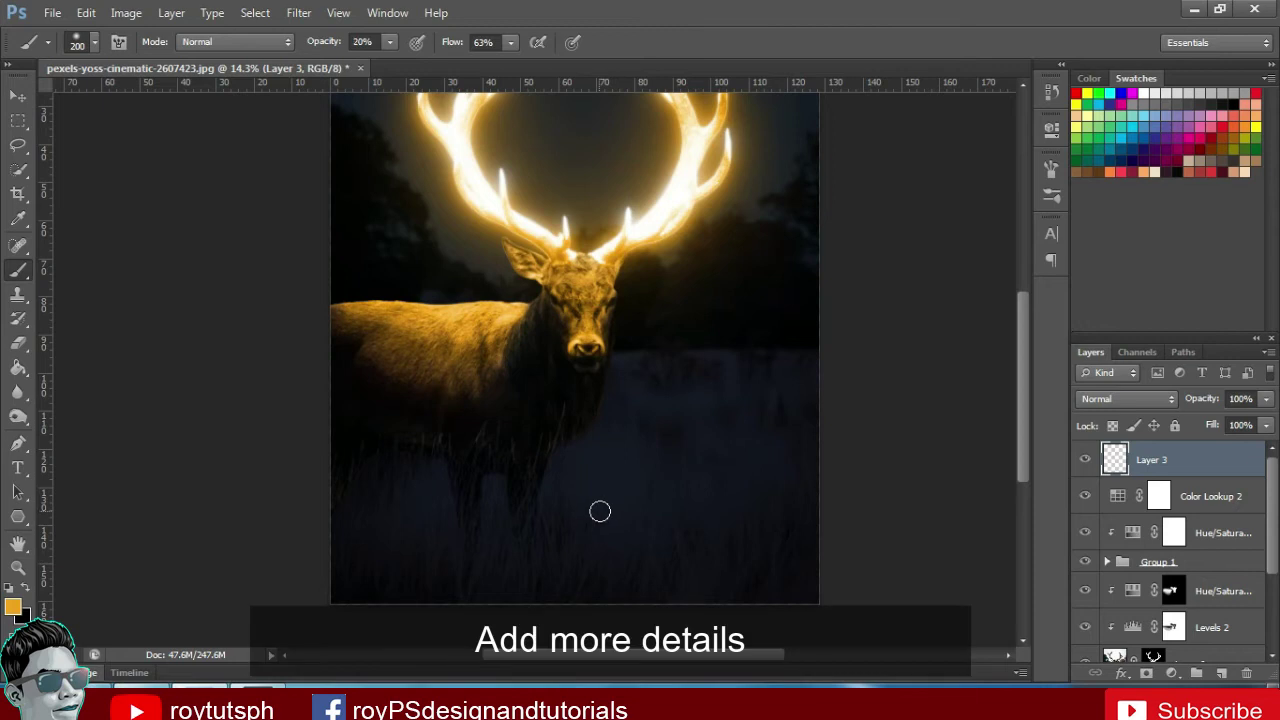
Paint a faint orange glow beneath the deer across the lower-left and lower-middle field
left_click(640, 494)
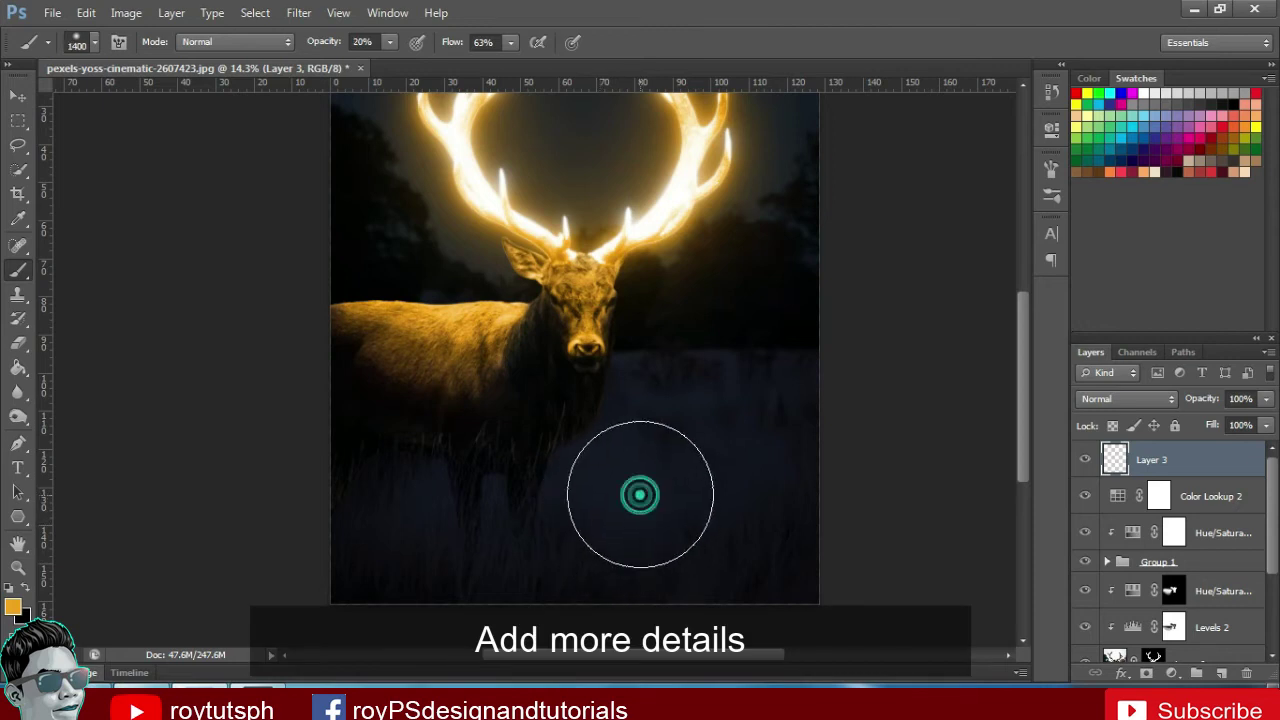
left_click(644, 438)
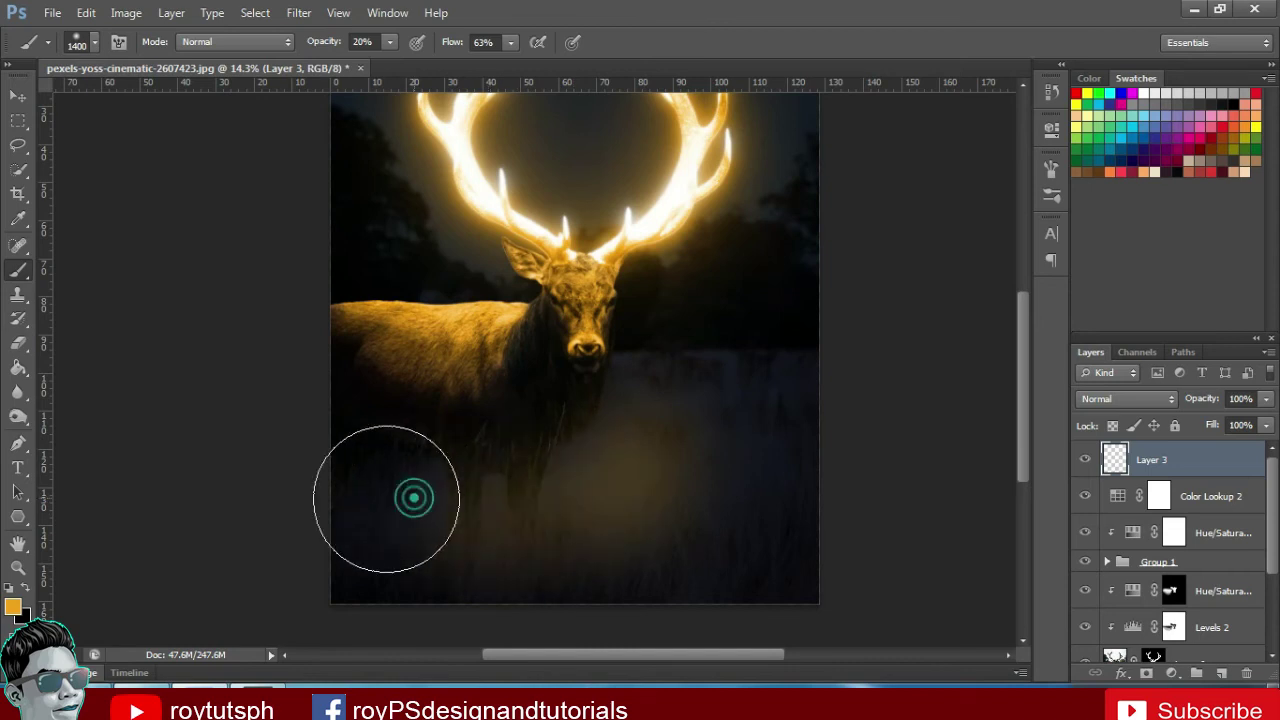
left_click_drag(472, 507, 346, 508)
left_click(691, 482)
left_click(667, 538)
left_click_drag(537, 548, 414, 543)
Build up more soft glow across the lower and lower-right field
scroll(815, 528, "down", 1)
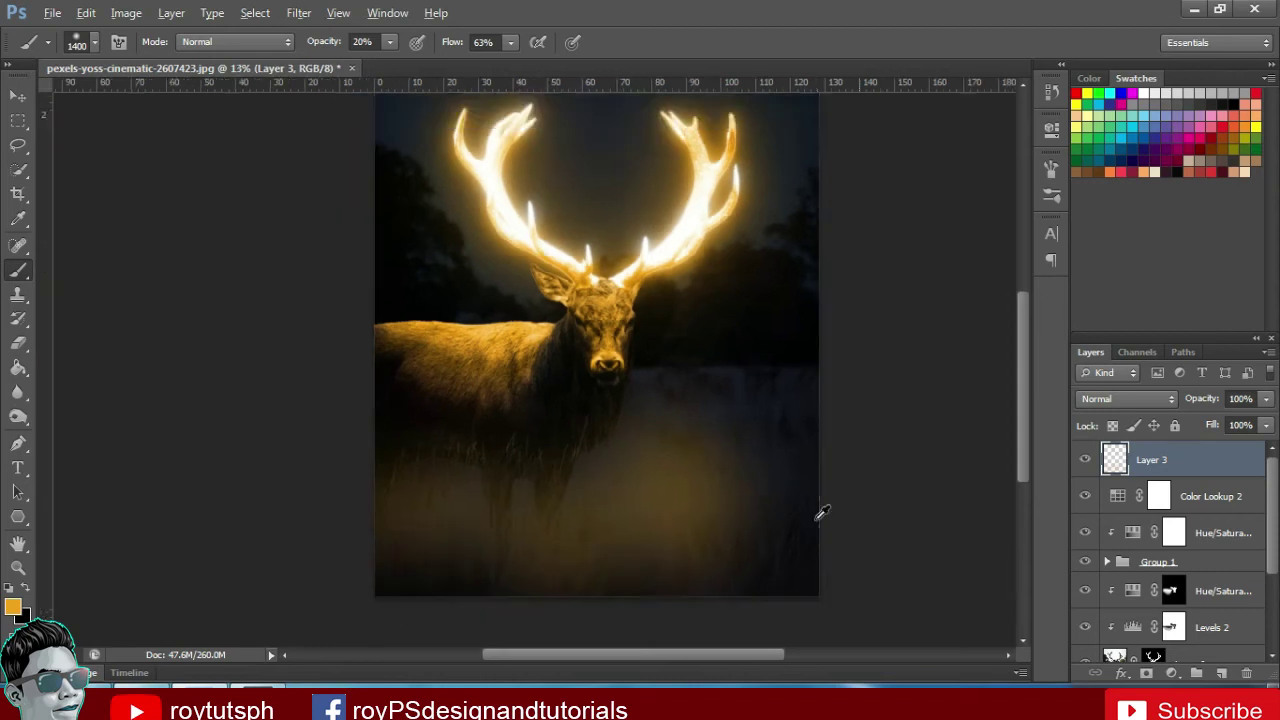
scroll(817, 514, "down", 1)
left_click(651, 490)
left_click(674, 571)
left_click(561, 573)
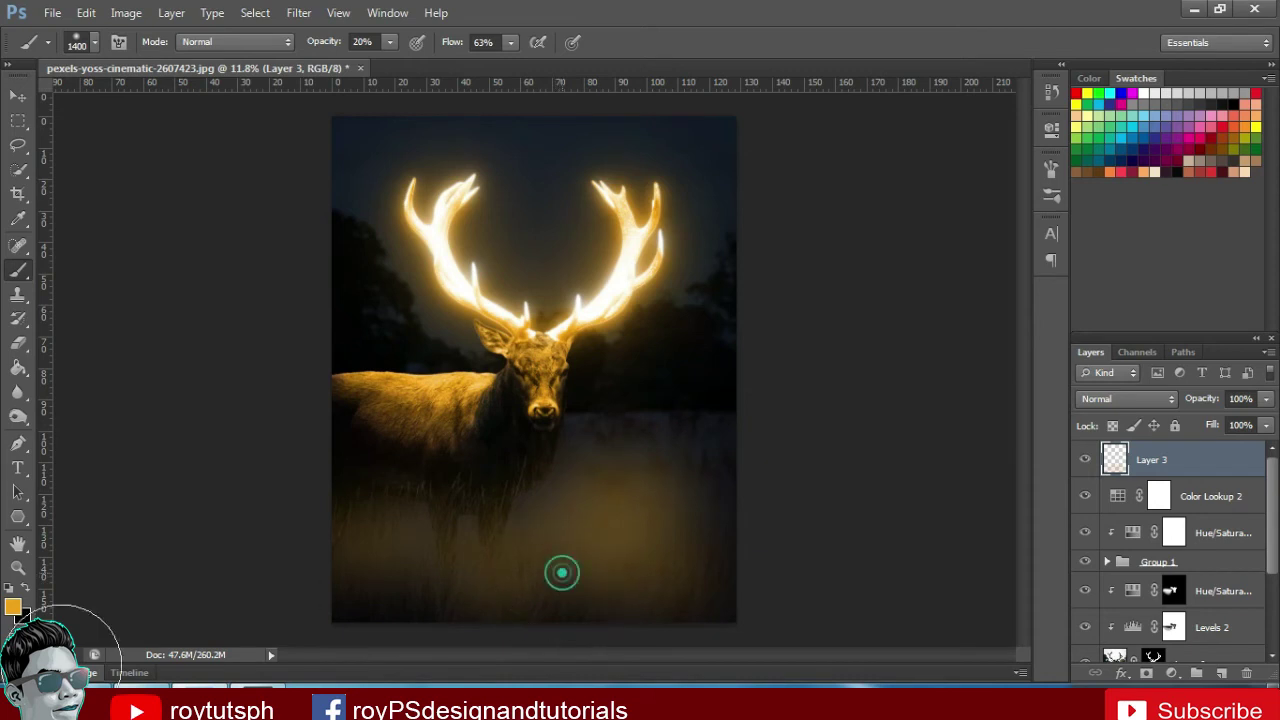
left_click(410, 570)
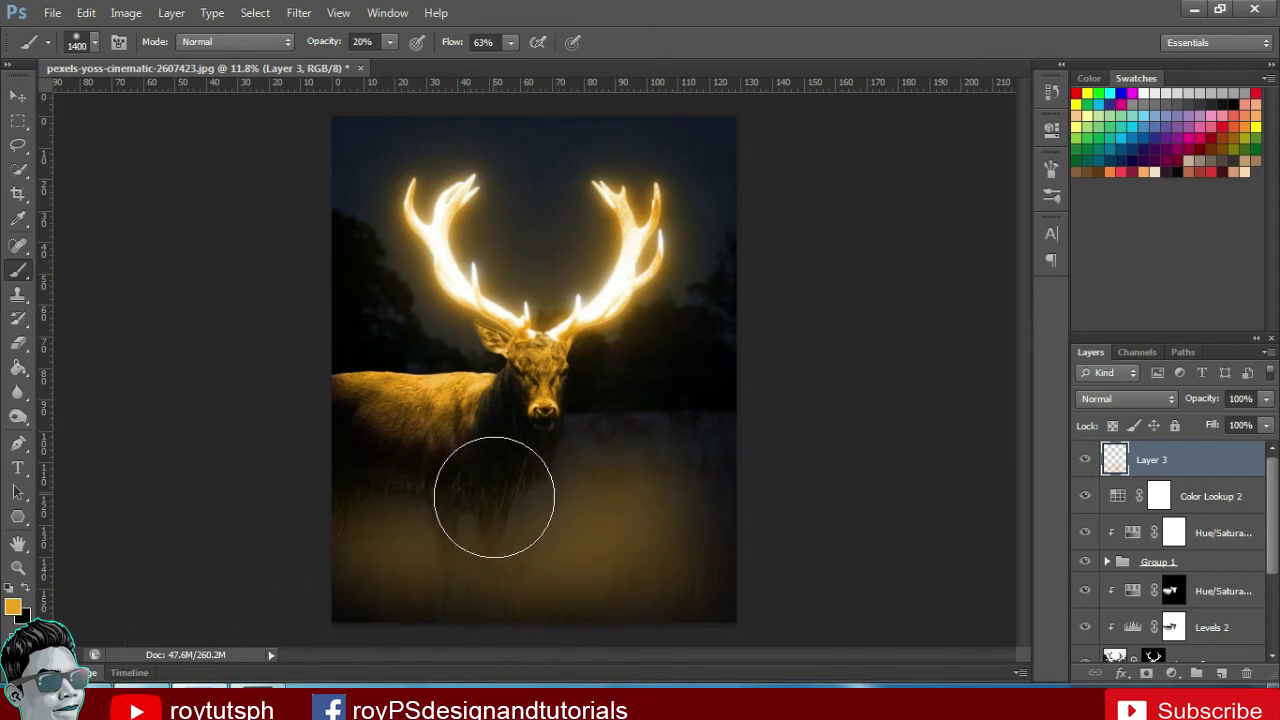
left_click(556, 524)
Reduce Layer 3's opacity to 64%
scroll(755, 528, "down", 1, "alt")
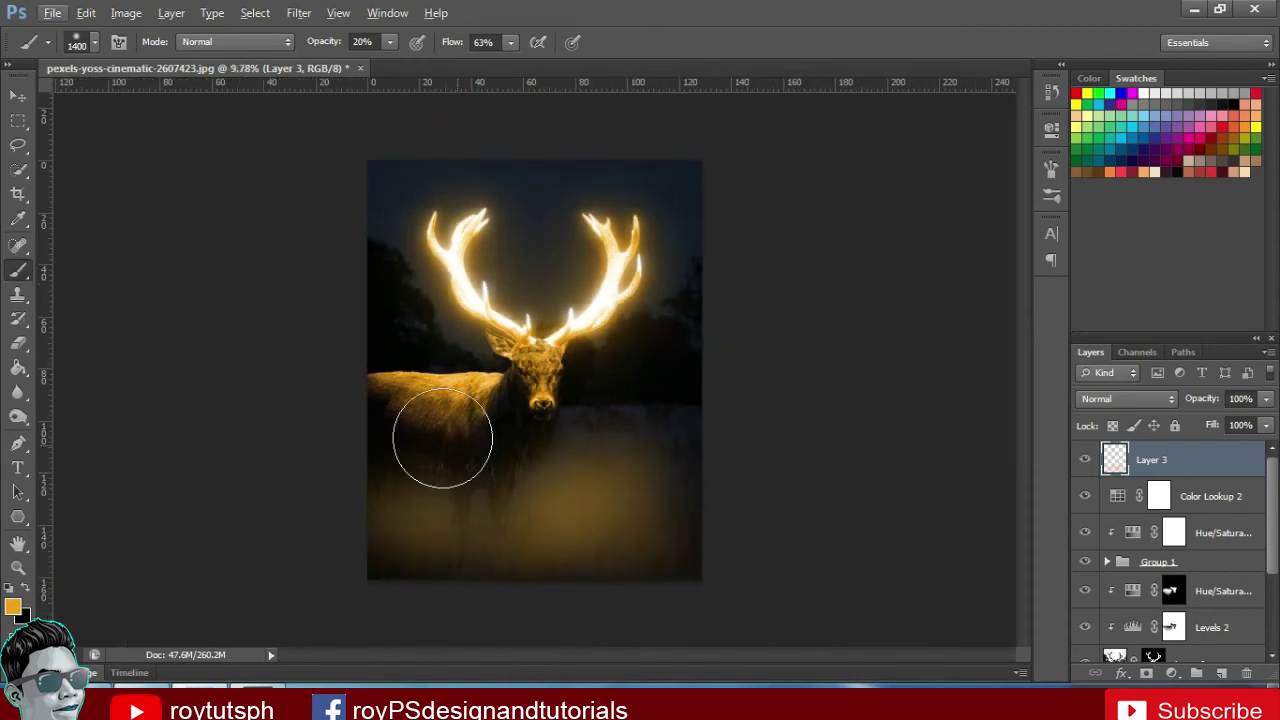
scroll(634, 414, "down", 2, "alt")
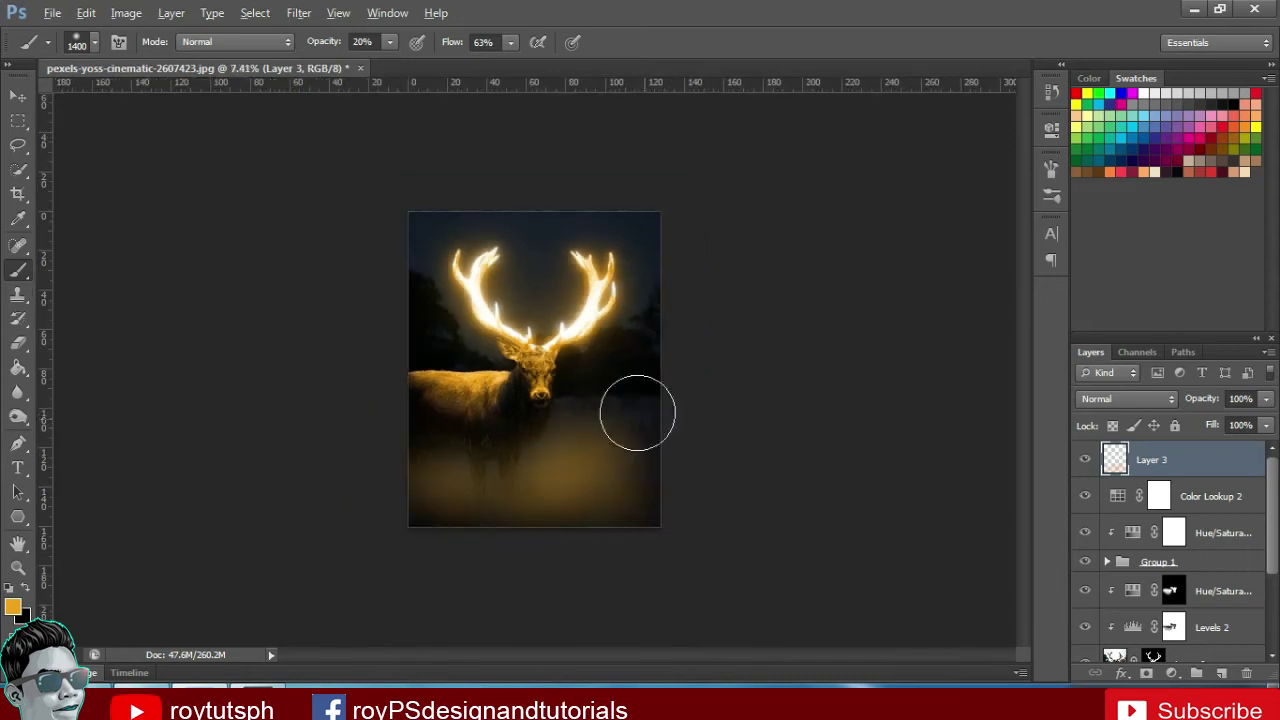
scroll(797, 406, "up", 1, "alt")
left_click_drag(1221, 403, 1214, 401)
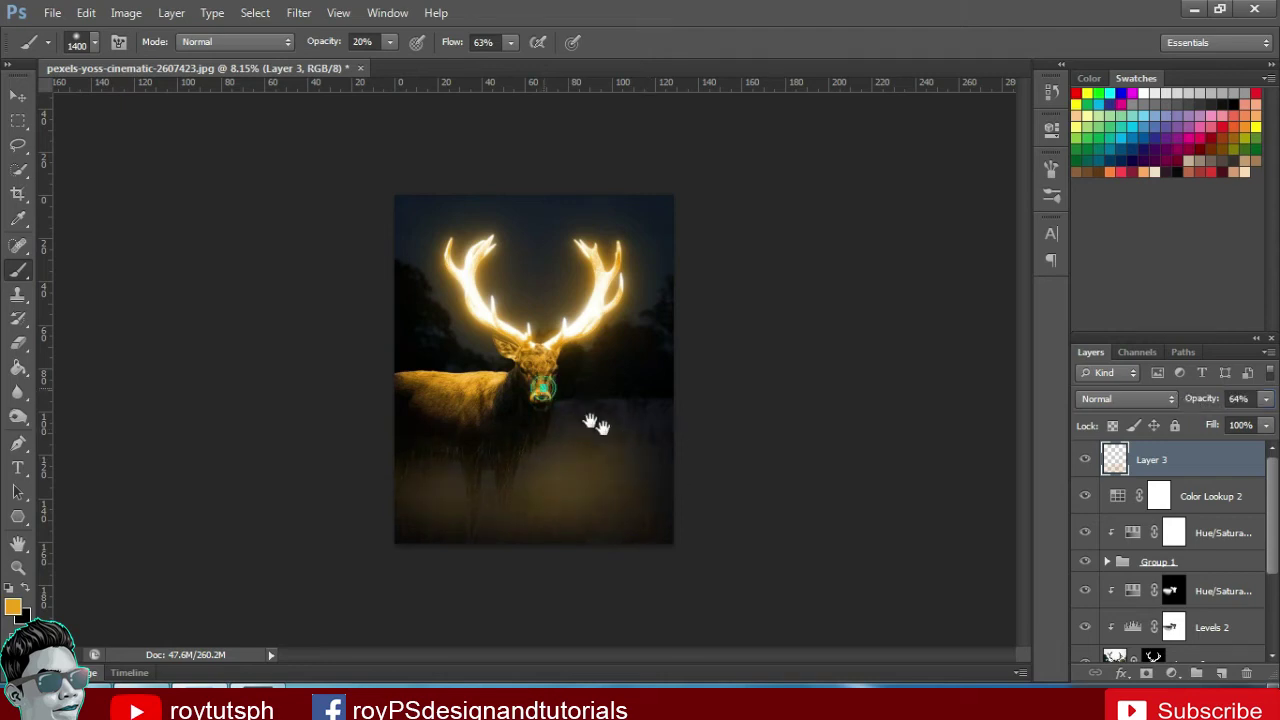
Drag the starry-sky image from the source folder onto the canvas
scroll(560, 400, "up", 1, "alt")
scroll(525, 375, "up", 1, "alt")
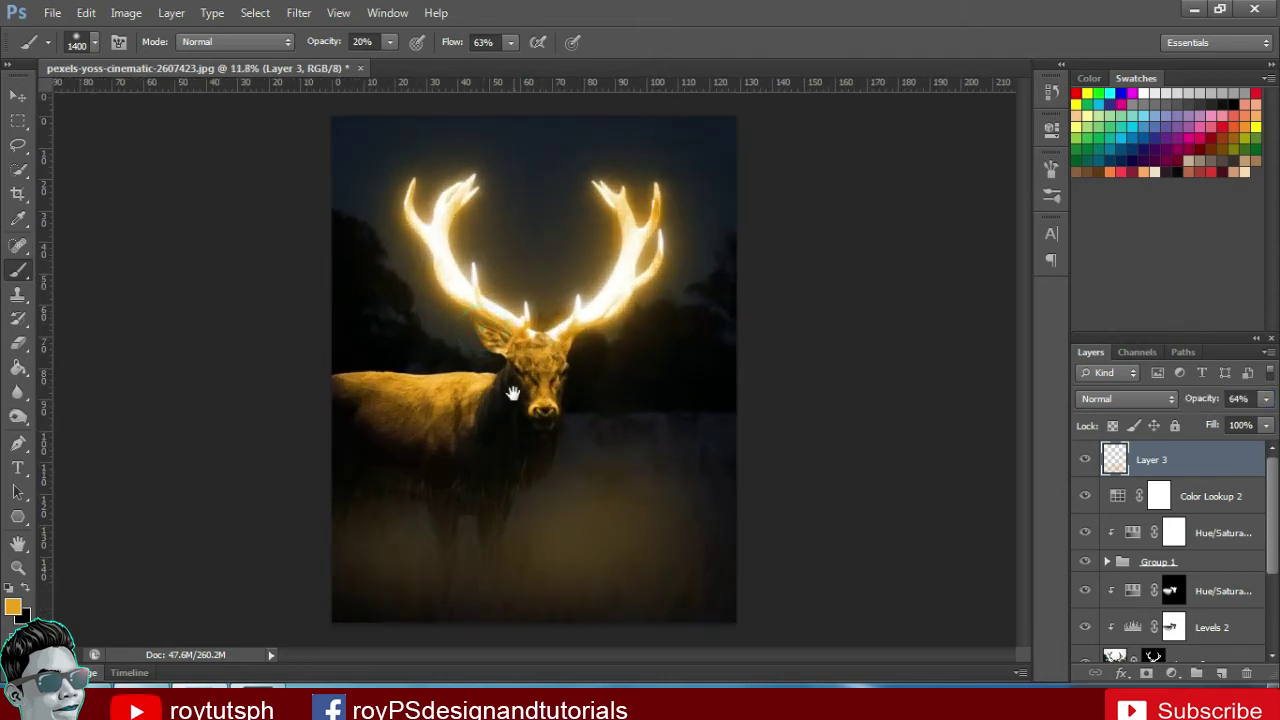
left_click(228, 700)
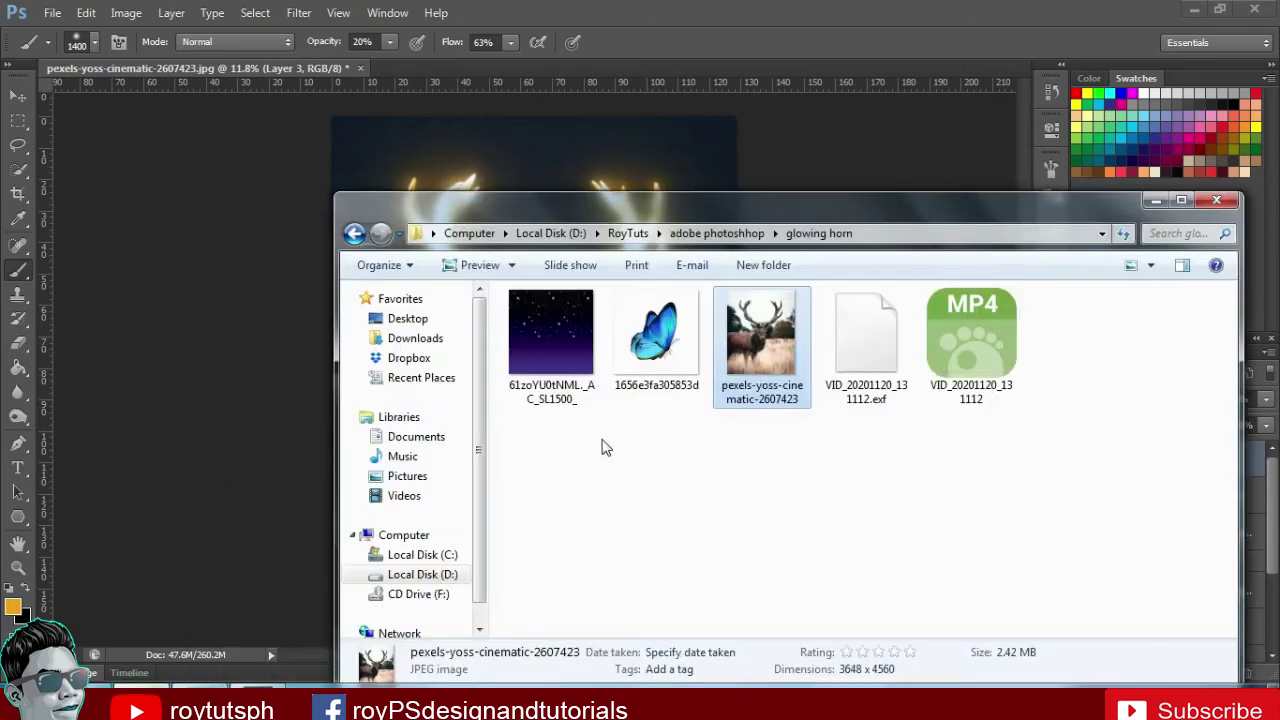
left_click_drag(815, 212, 1090, 249)
left_click(780, 340)
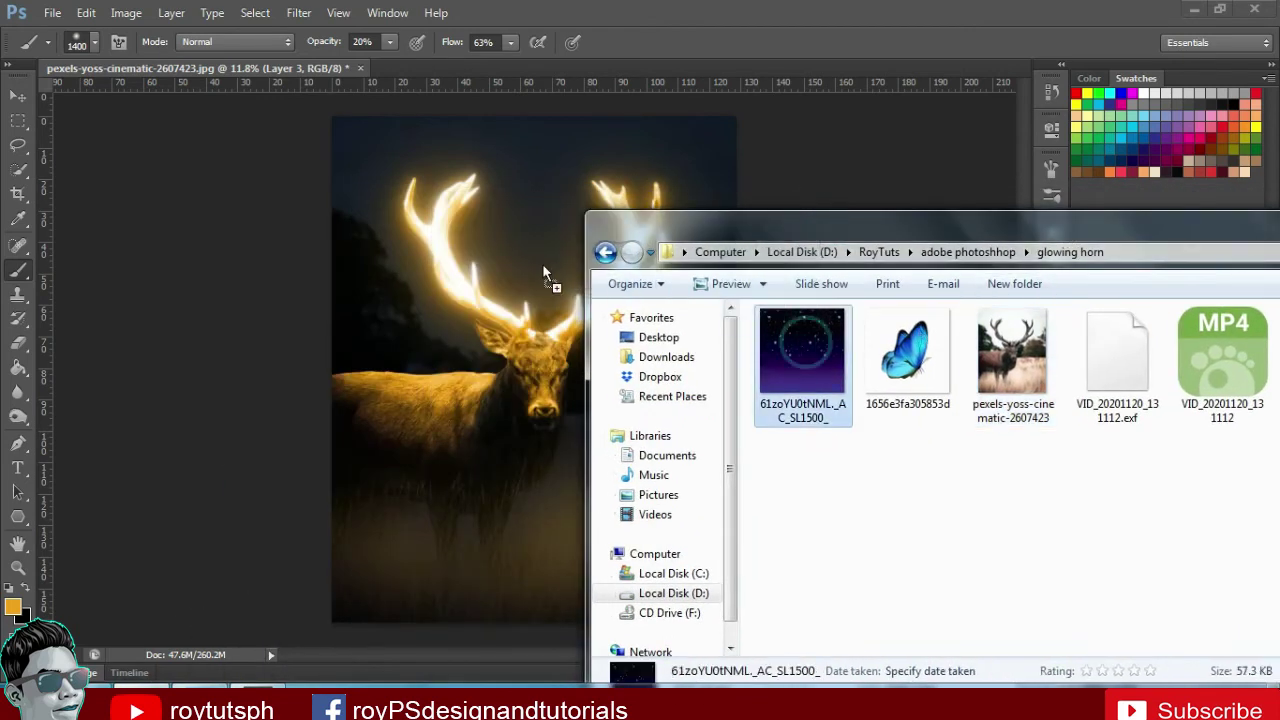
left_click(542, 264)
left_click_drag(547, 266, 553, 268)
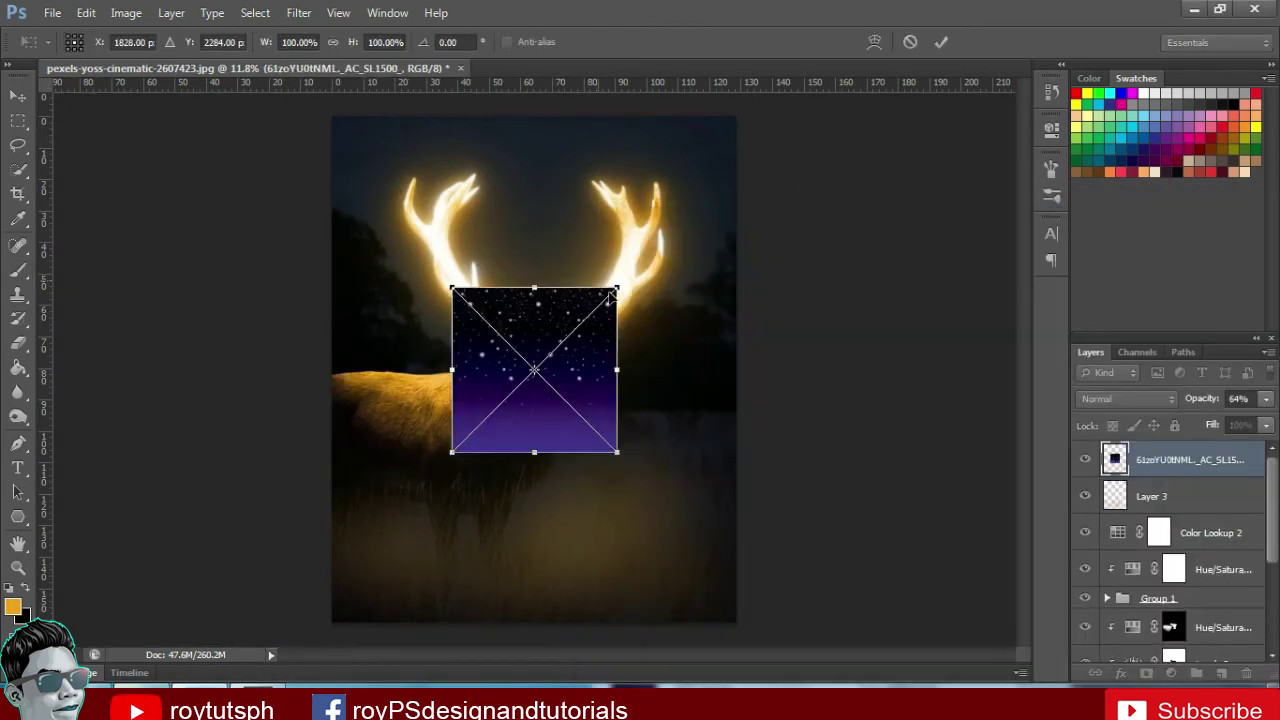
Enlarge the star image to about 232%, move it up over the sky, and commit
left_click_drag(618, 453, 753, 538)
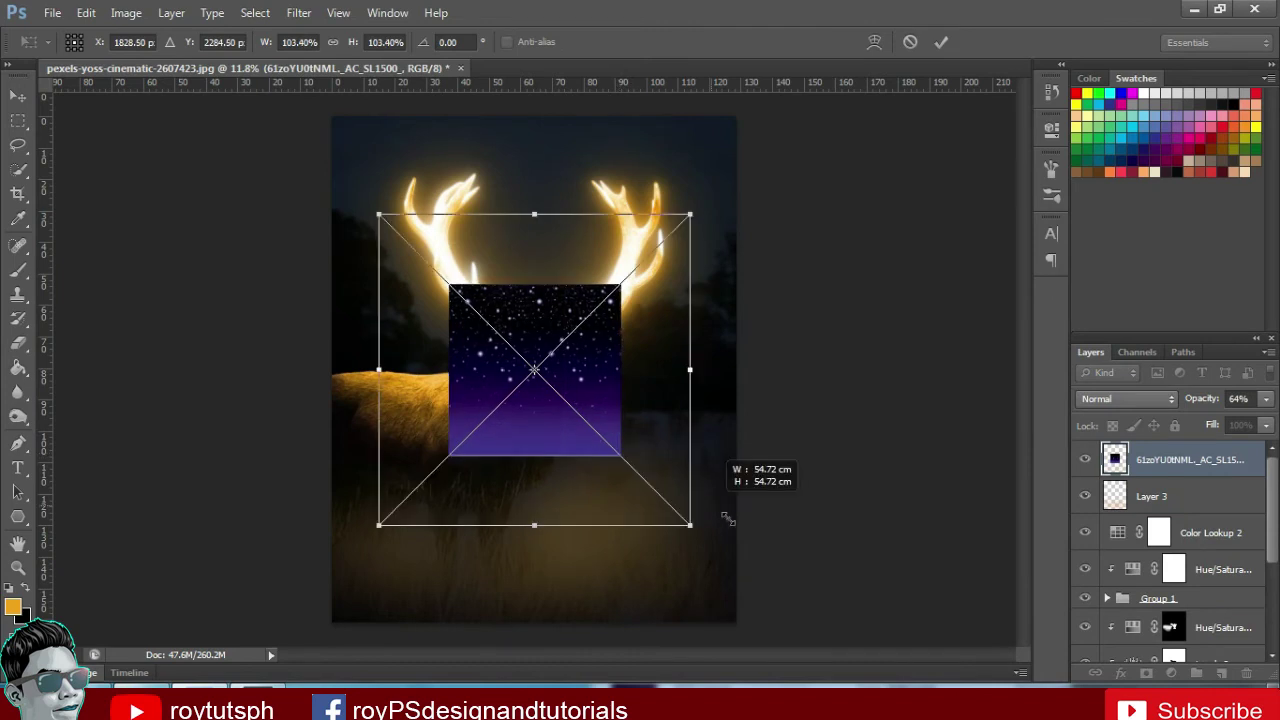
left_click_drag(623, 429, 630, 392)
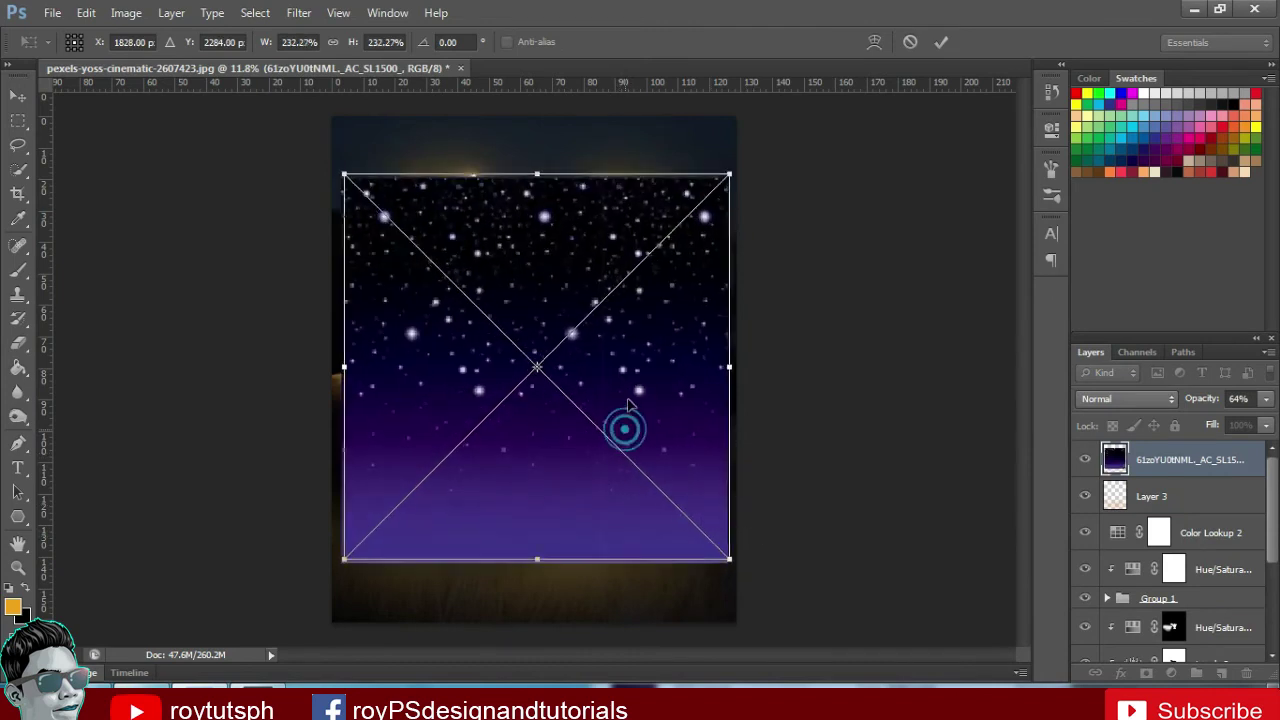
key("b")
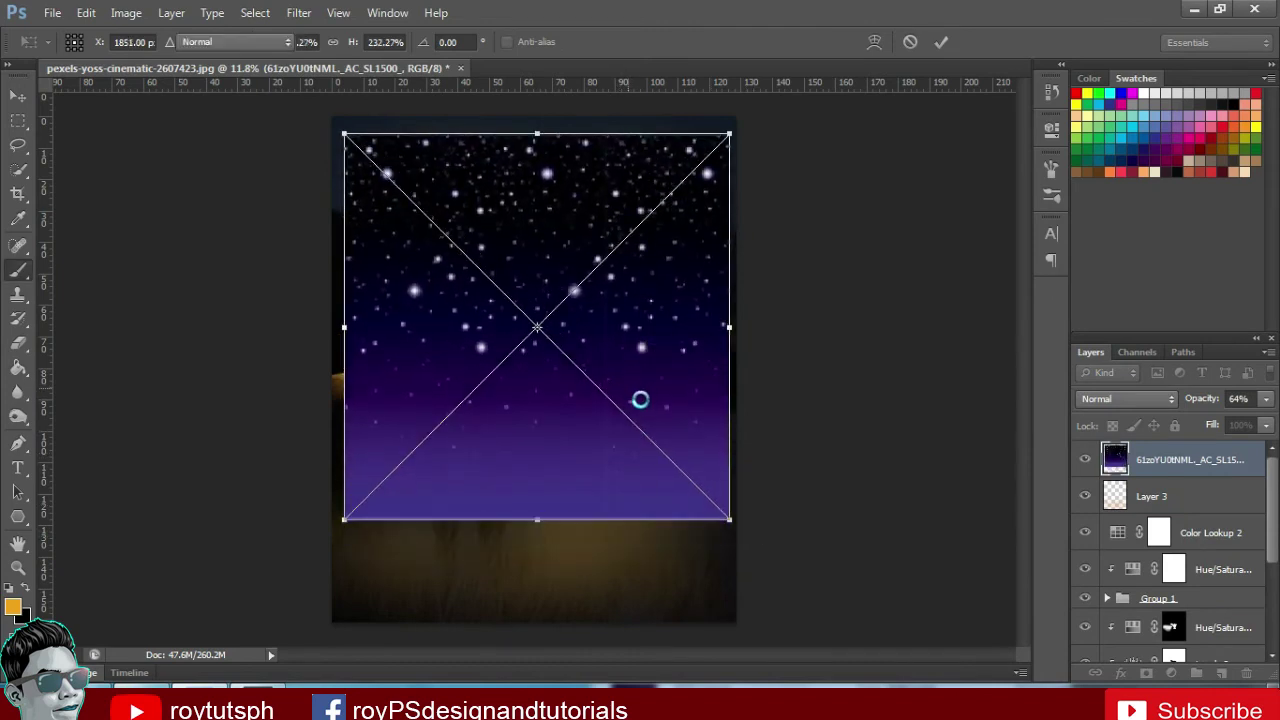
key("Return")
Rasterize the star layer, set it to Color Dodge, and add a layer mask
right_click(1152, 467)
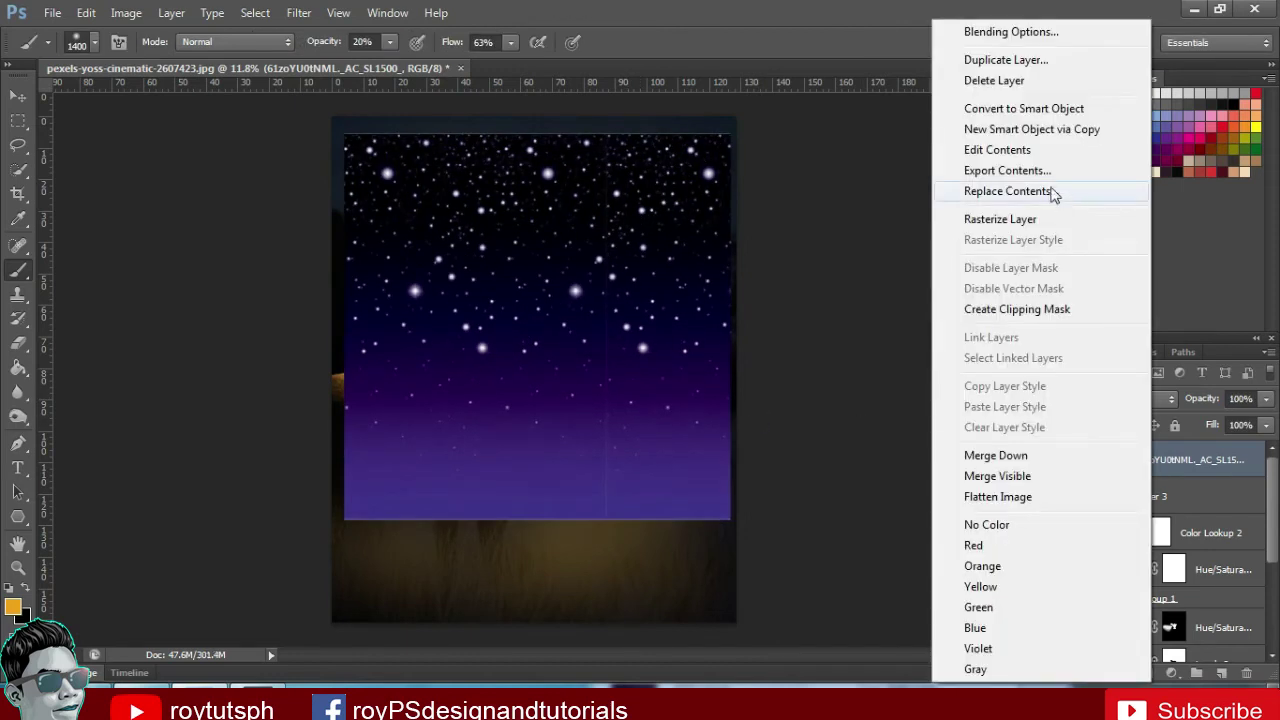
left_click(1015, 220)
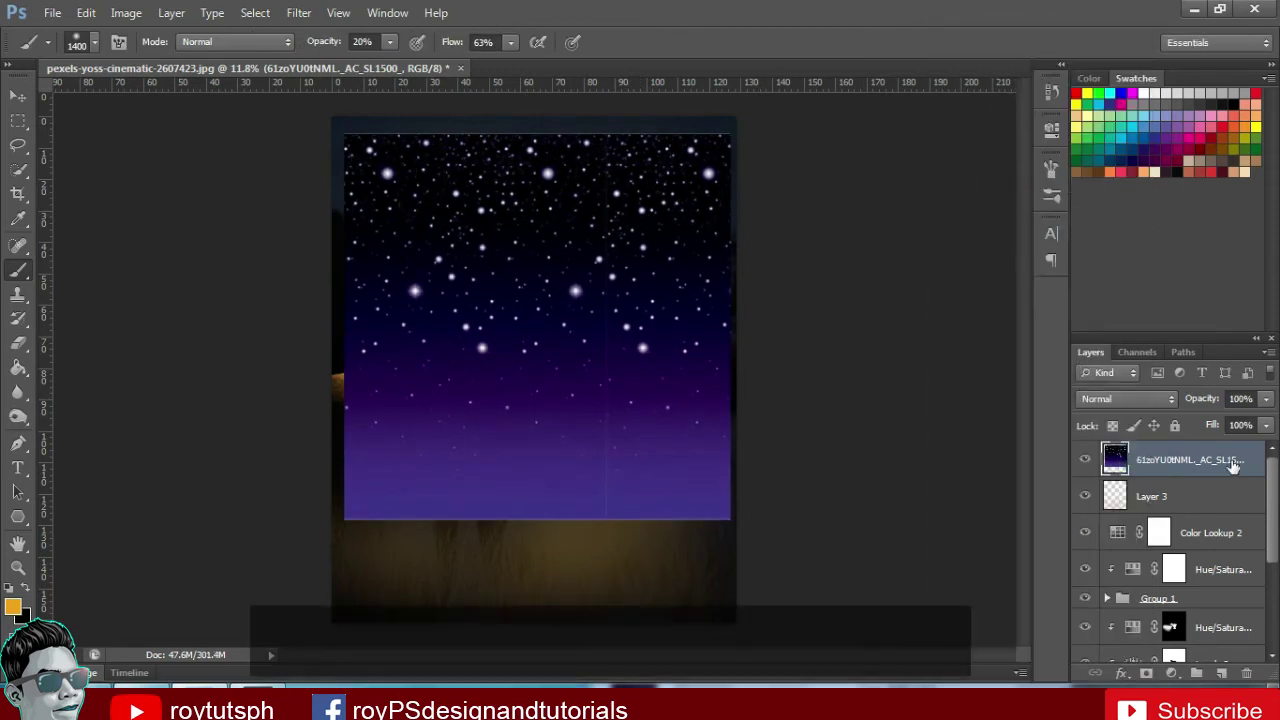
left_click(1145, 399)
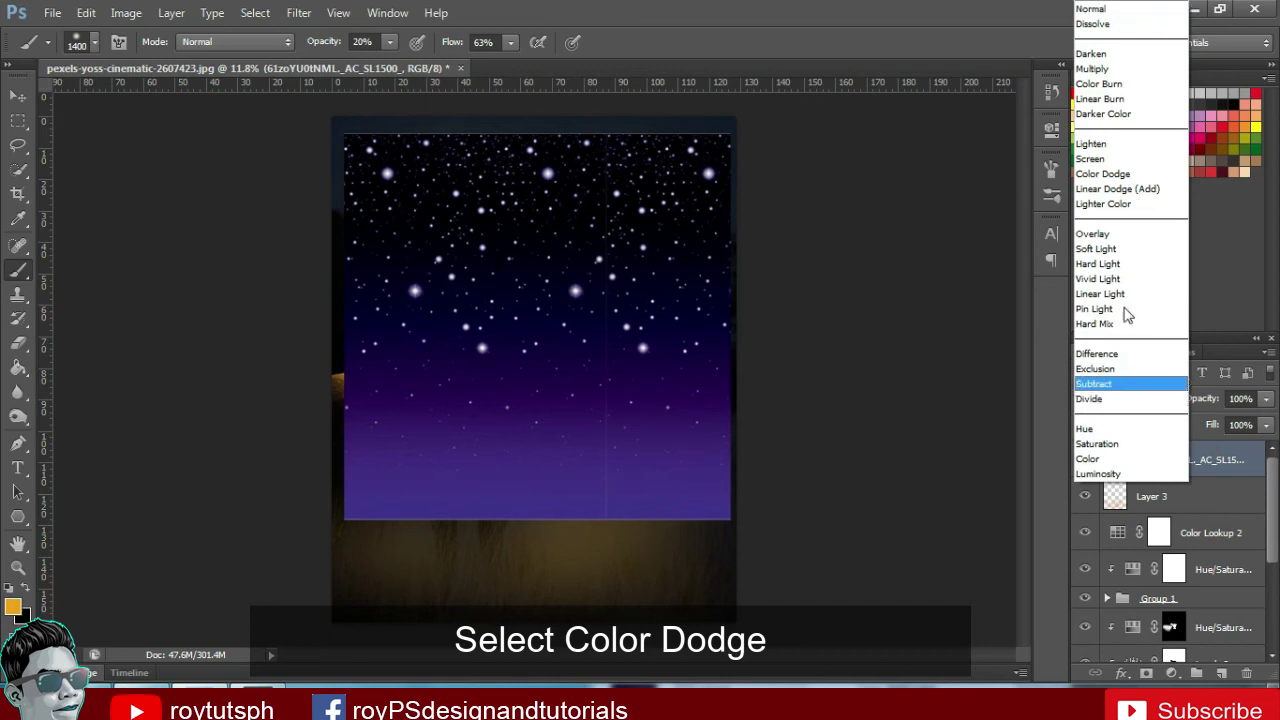
left_click(1103, 174)
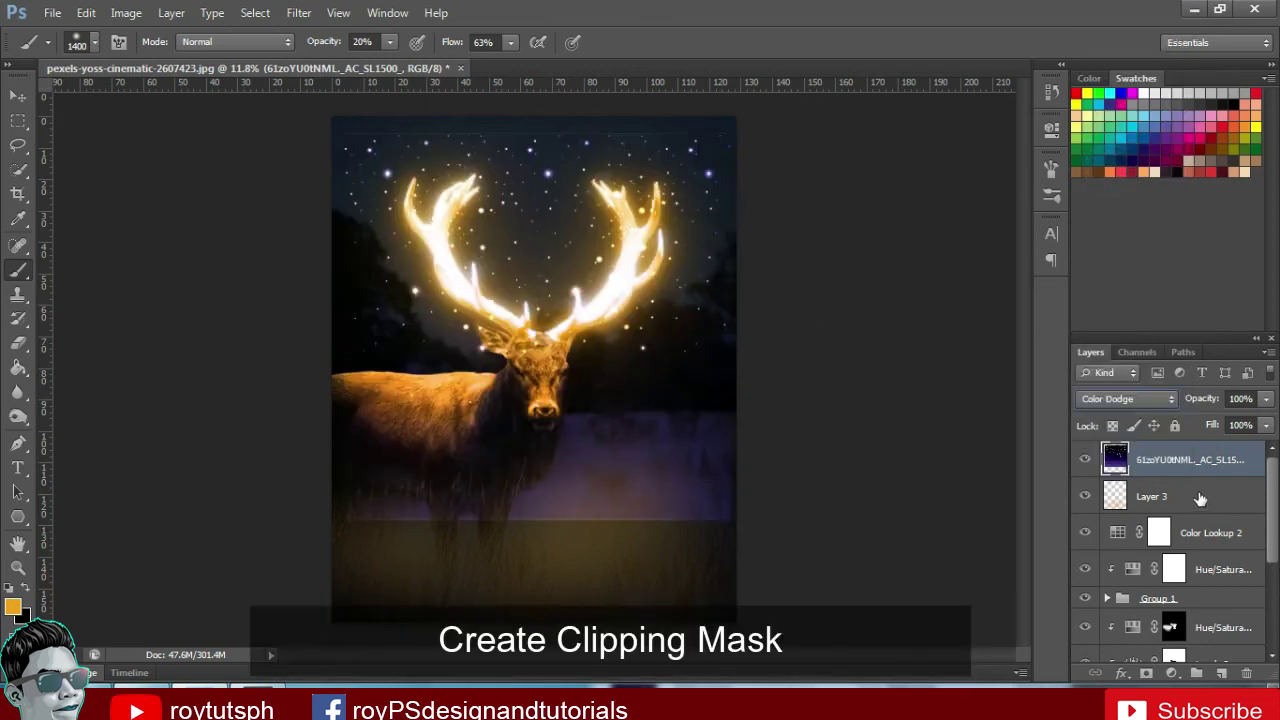
left_click(1147, 675)
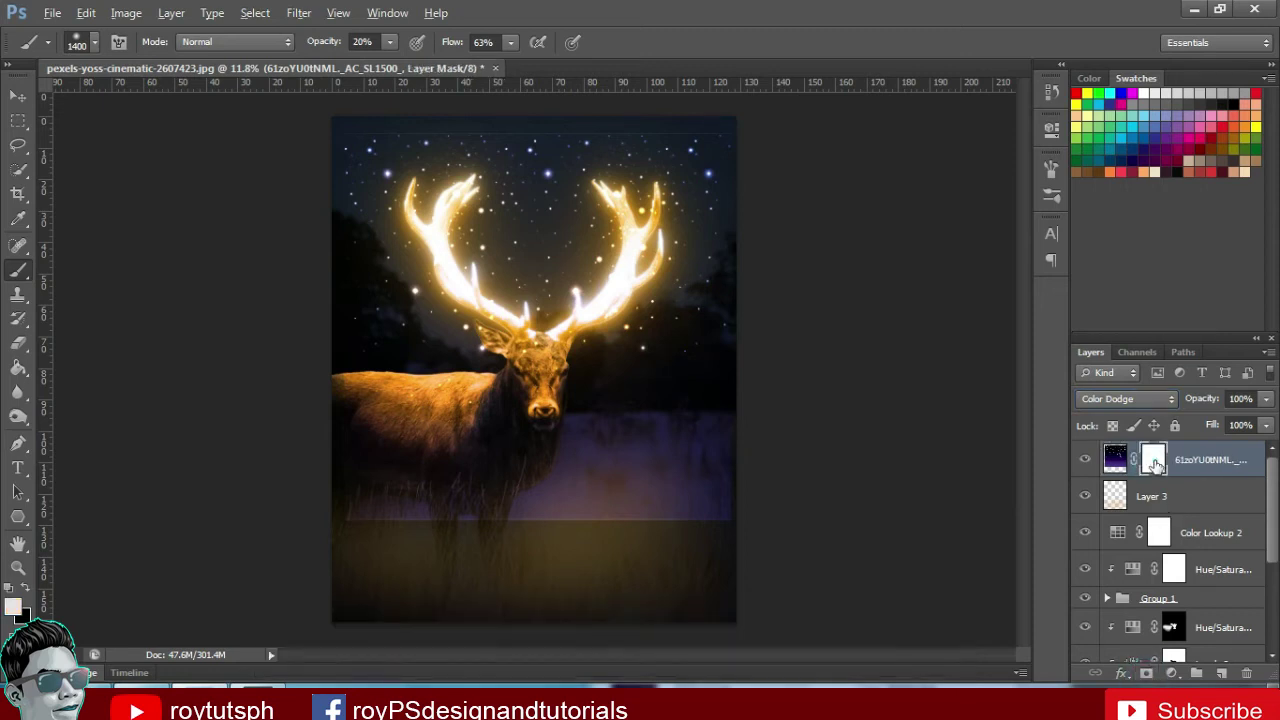
Invert the star layer's mask so all stars are hidden
key("alt+i")
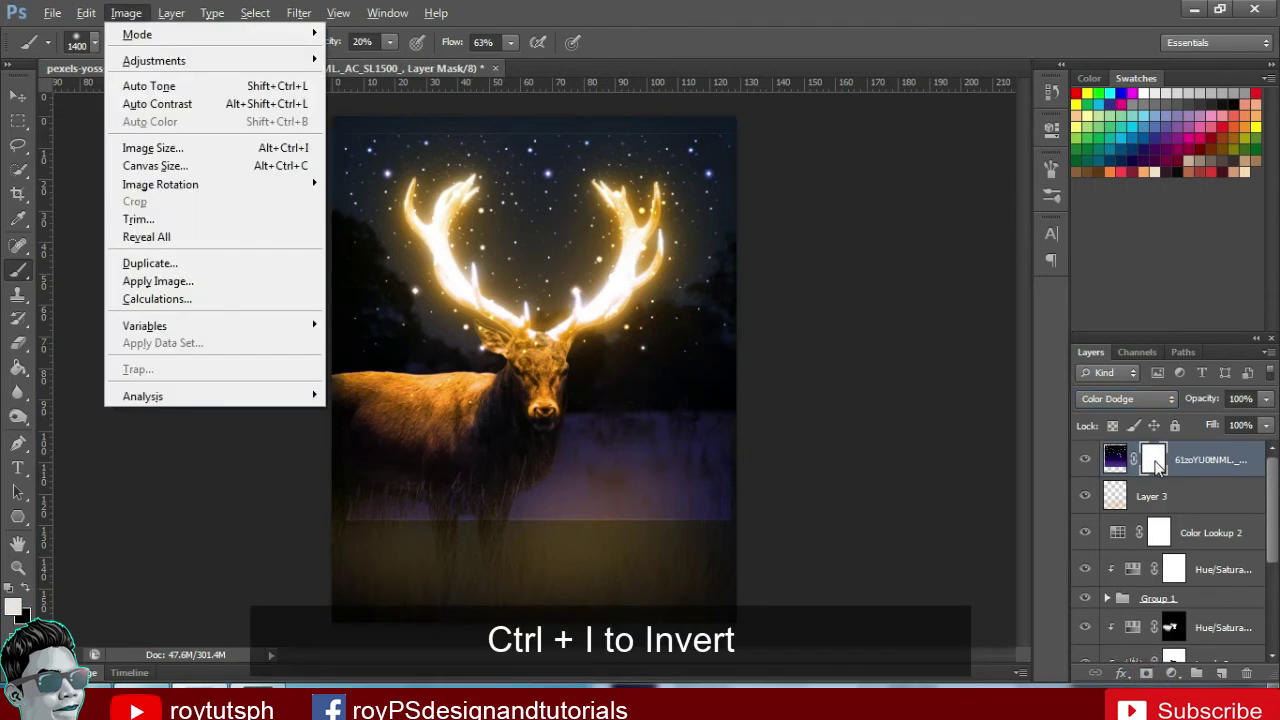
key("Escape")
left_click(1155, 462)
key("ctrl+i")
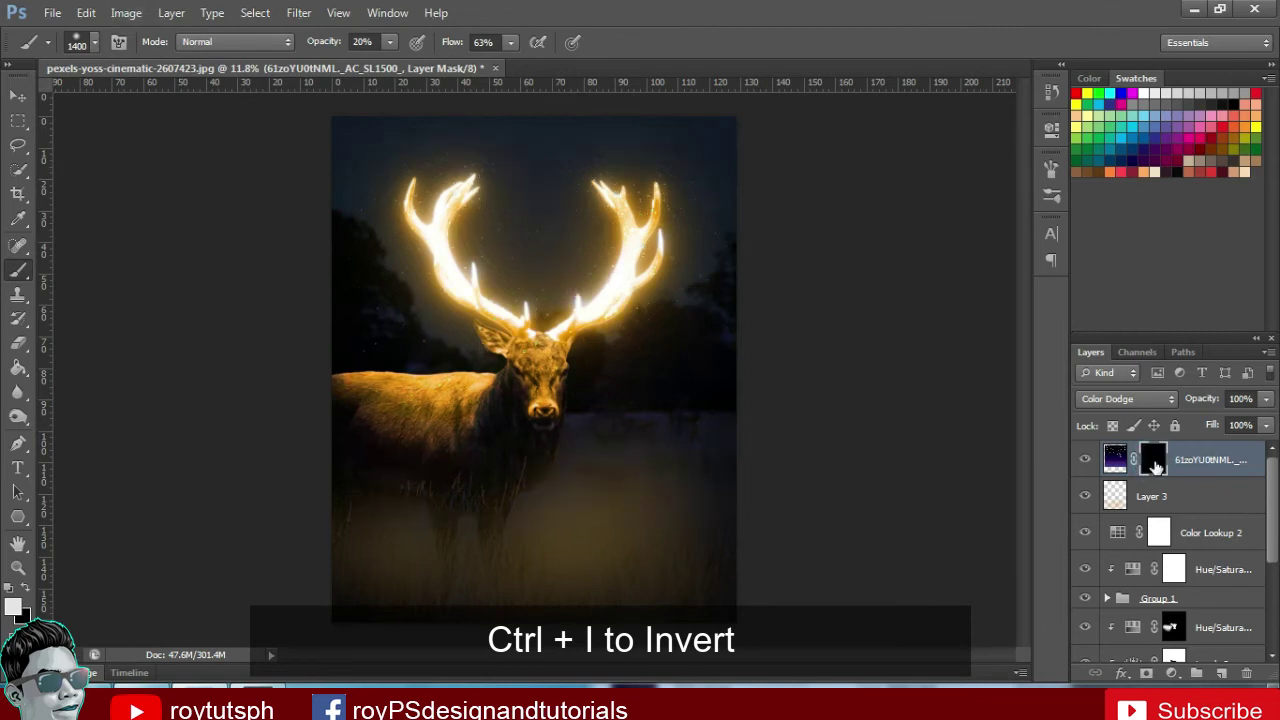
left_click(527, 318)
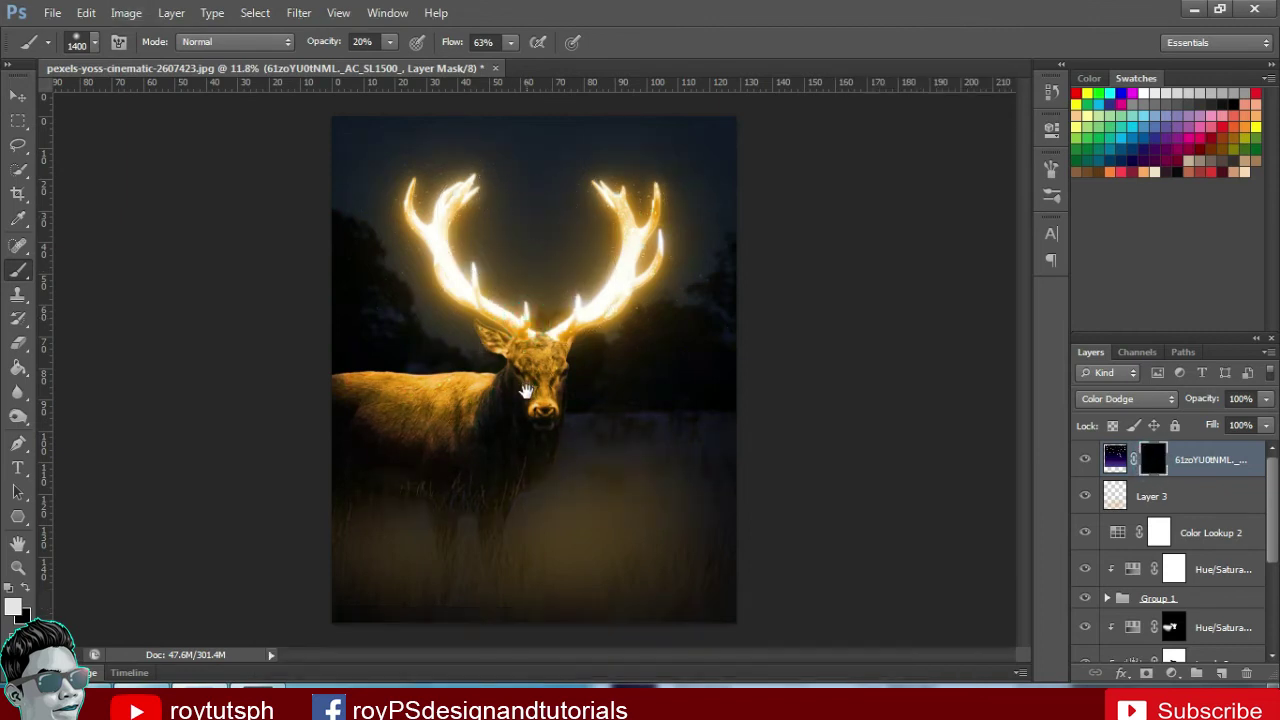
Paint stars back around both antlers using 50% opacity and a 700 px brush
left_click(486, 271)
left_click_drag(473, 273, 437, 202)
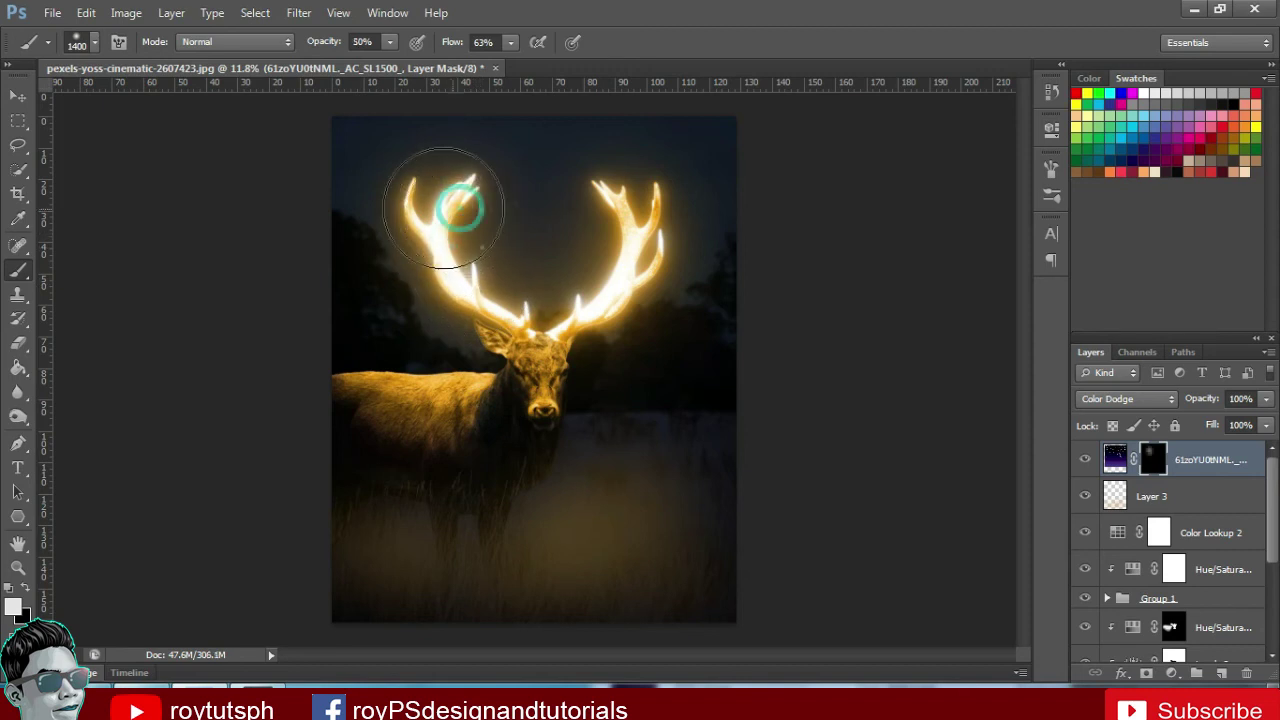
key("5")
mouse_move(495, 320)
left_mouse_down()
mouse_move(634, 229)
mouse_move(604, 292)
left_mouse_up()
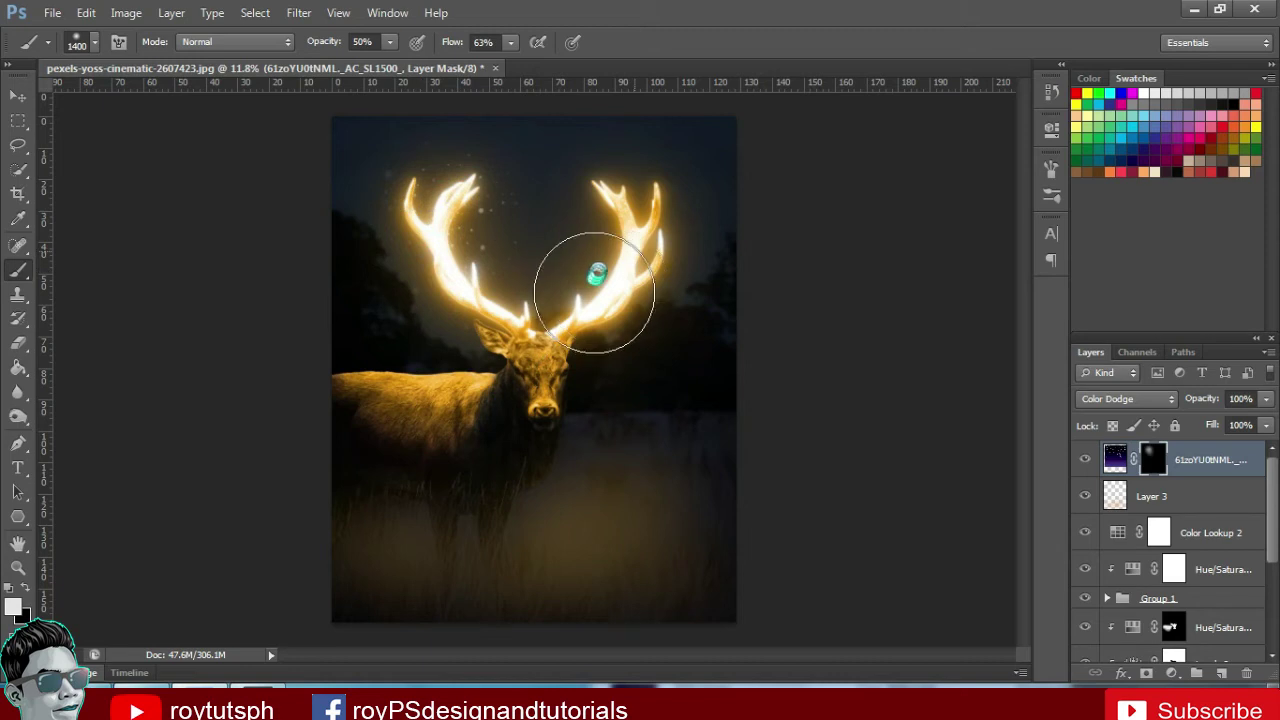
key("bracketleft")
key("bracketleft")
key("bracketleft")
mouse_move(571, 251)
left_mouse_down()
mouse_move(622, 183)
mouse_move(606, 189)
mouse_move(608, 308)
mouse_move(586, 294)
mouse_move(429, 291)
mouse_move(463, 248)
mouse_move(466, 206)
mouse_move(408, 192)
mouse_move(429, 257)
mouse_move(543, 277)
mouse_move(624, 240)
mouse_move(621, 197)
mouse_move(651, 194)
mouse_move(614, 271)
mouse_move(590, 245)
mouse_move(600, 193)
mouse_move(657, 312)
mouse_move(651, 243)
mouse_move(620, 190)
mouse_move(623, 265)
mouse_move(575, 318)
mouse_move(614, 171)
mouse_move(624, 200)
left_mouse_up()
mouse_move(428, 194)
left_mouse_down()
mouse_move(423, 251)
mouse_move(535, 343)
left_mouse_up()
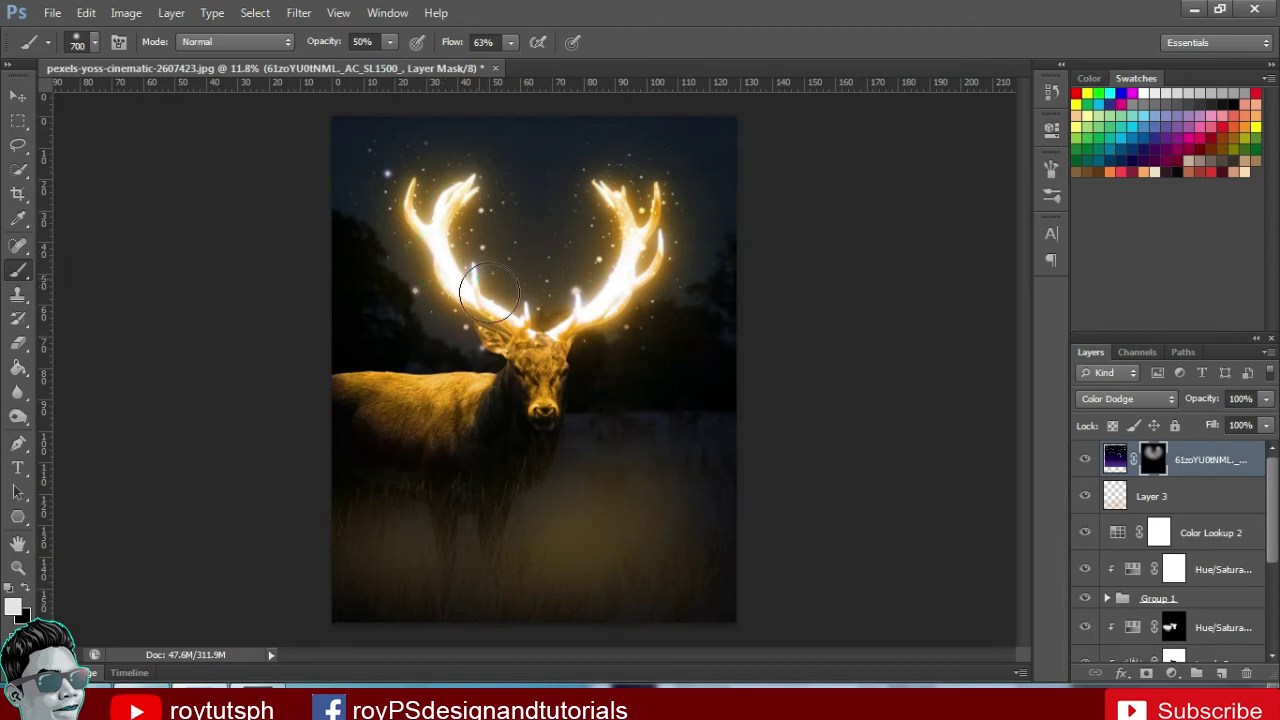
mouse_move(490, 280)
left_mouse_down()
mouse_move(608, 280)
mouse_move(640, 314)
mouse_move(650, 300)
mouse_move(599, 325)
left_mouse_up()
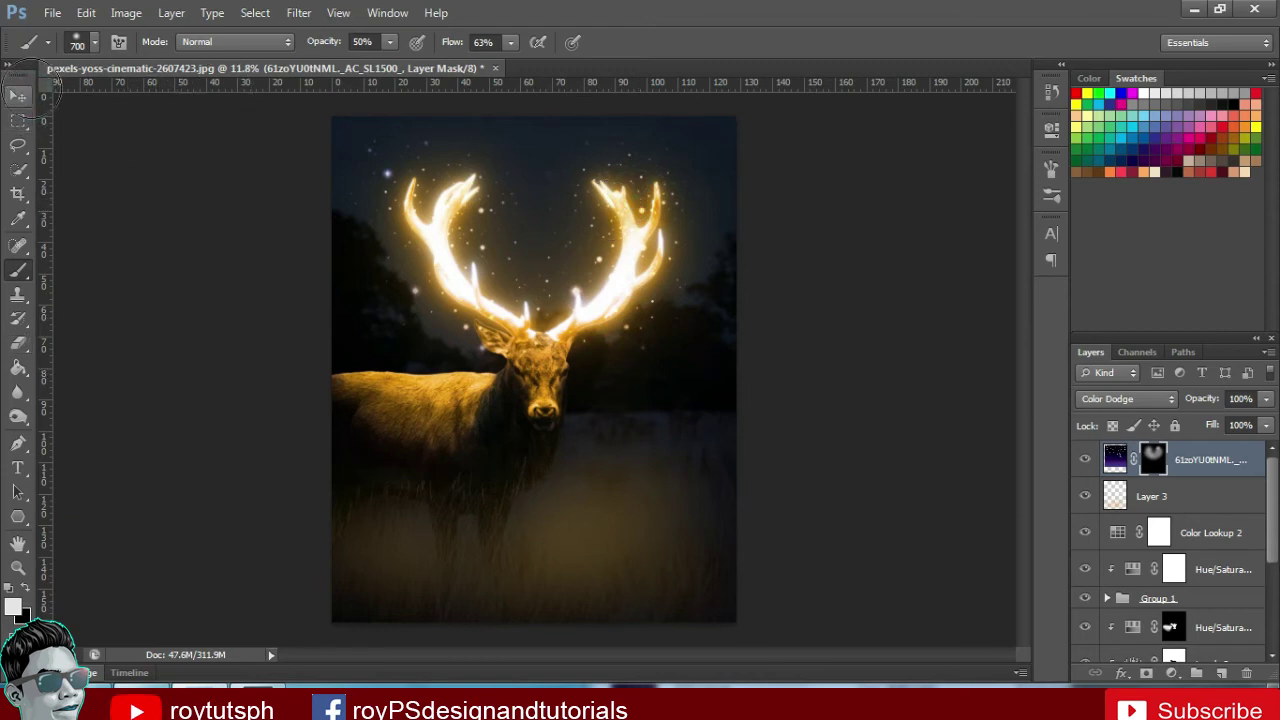
Try a -49 hue shift on the star layer, then cancel it
left_click(18, 95)
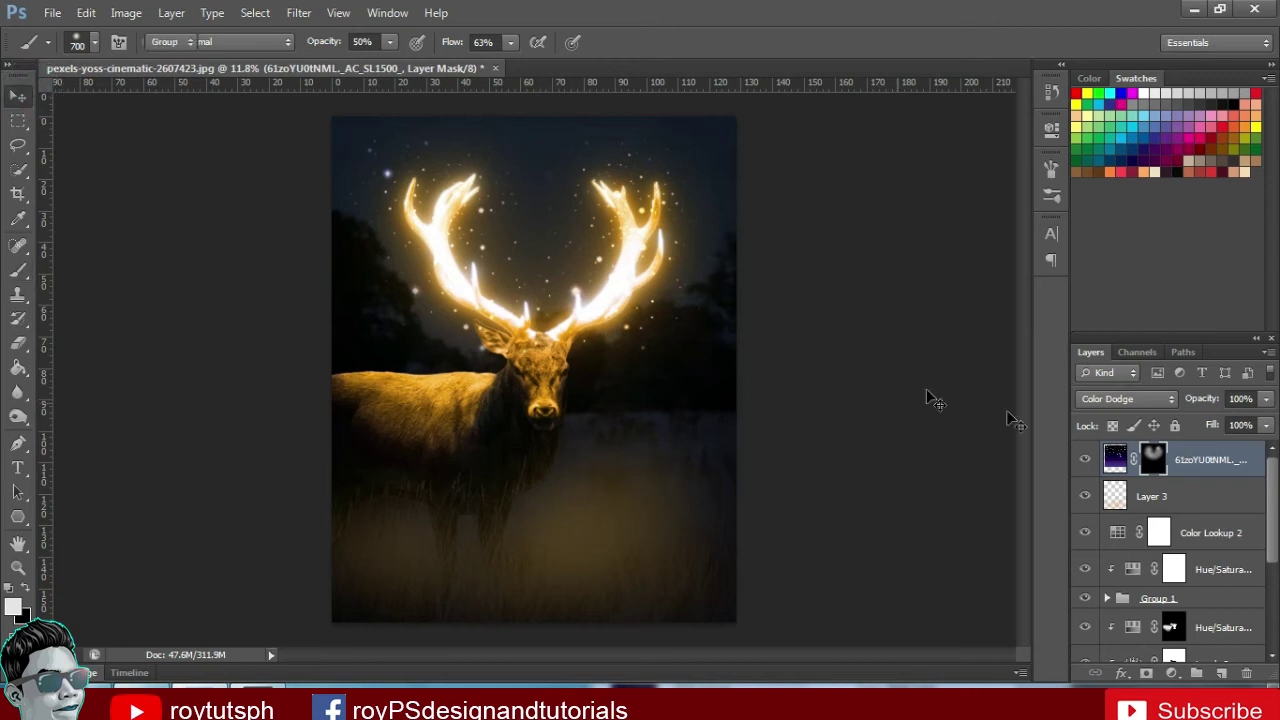
left_click(1200, 460)
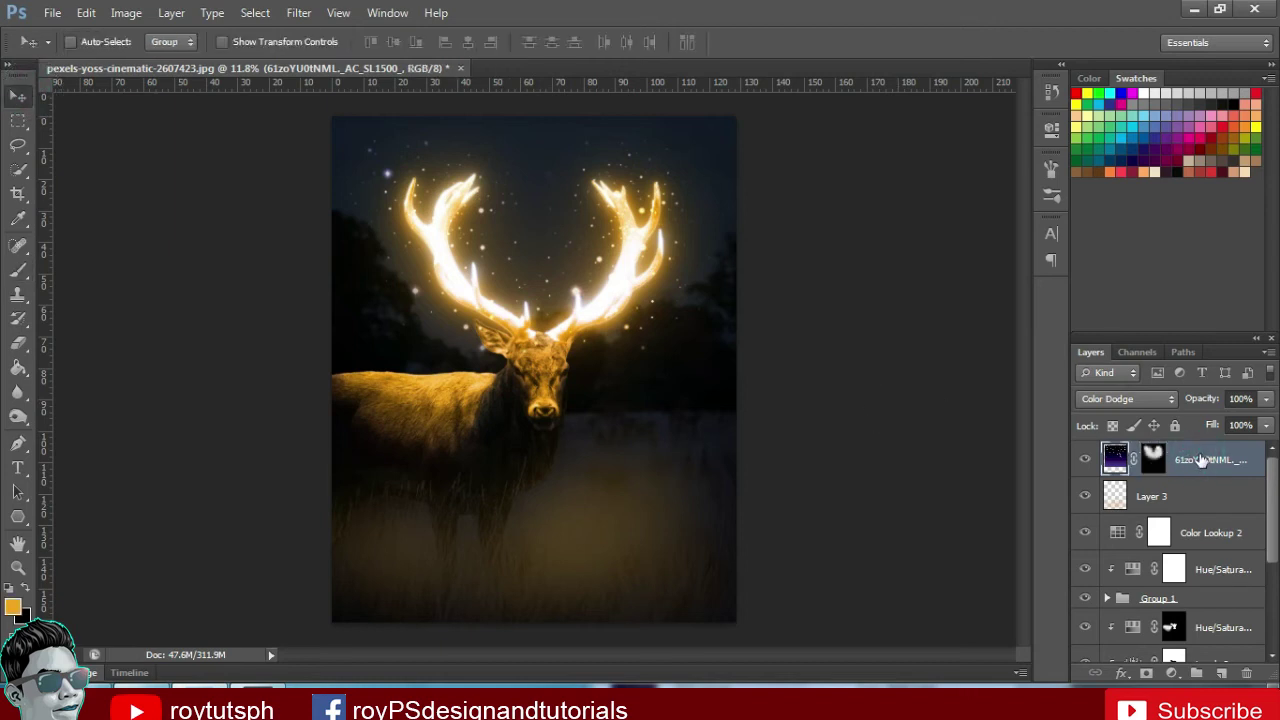
left_click(125, 13)
mouse_move(154, 60)
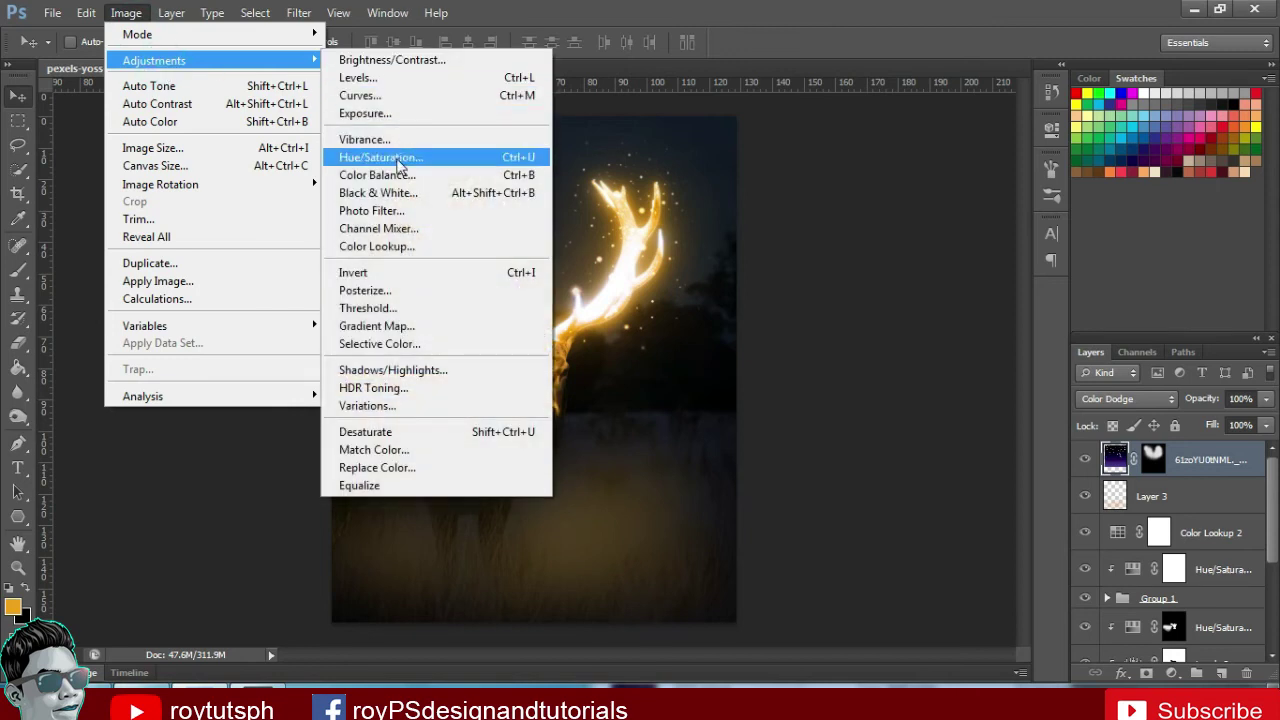
left_click(402, 160)
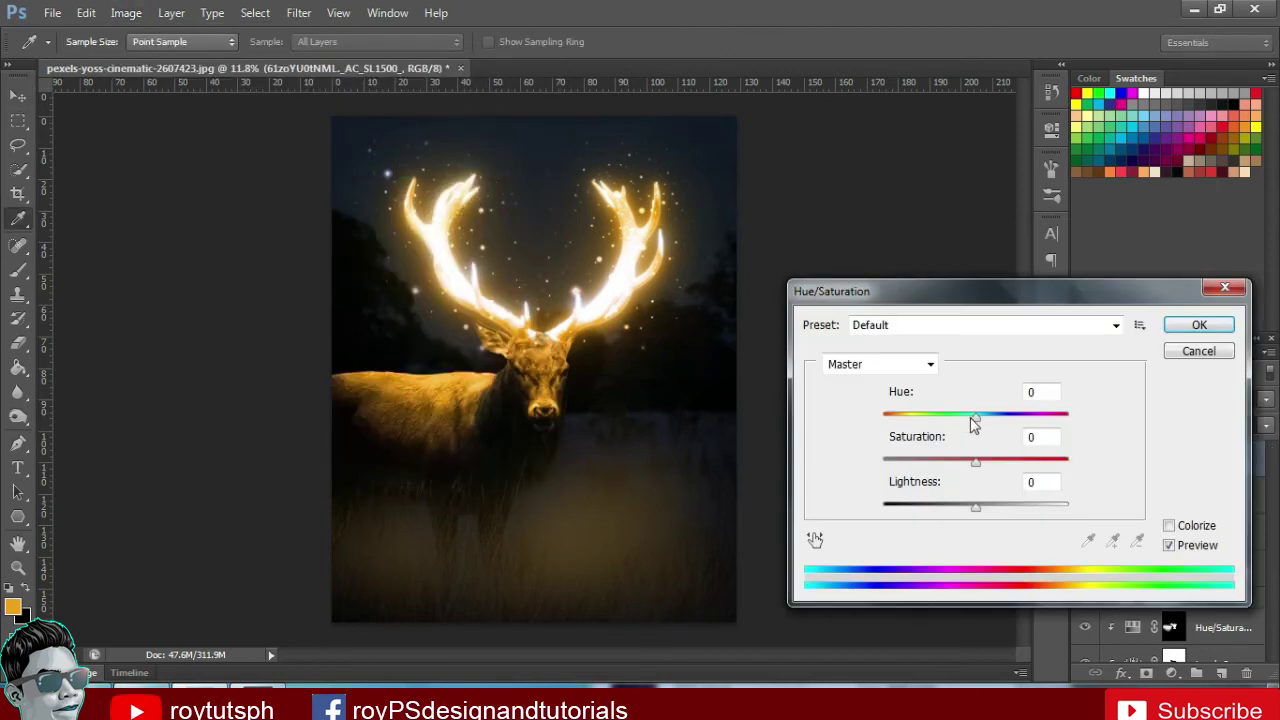
left_click_drag(973, 424, 911, 425)
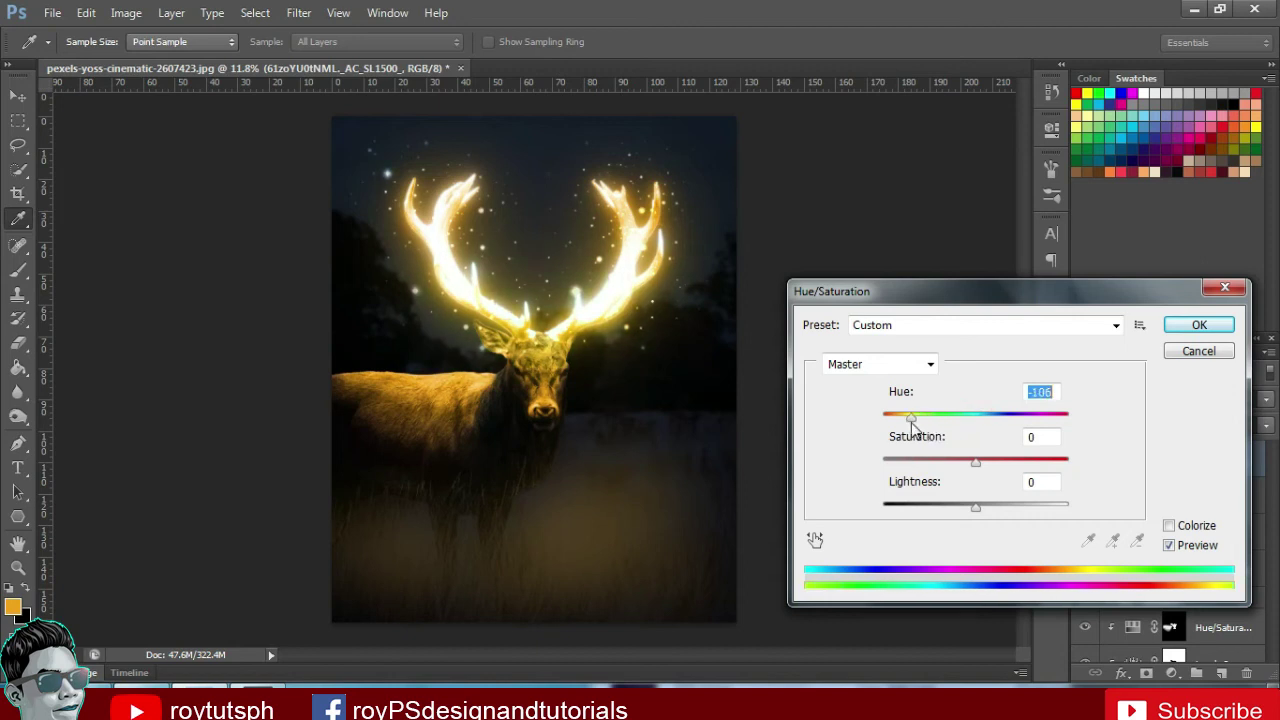
left_click(920, 414)
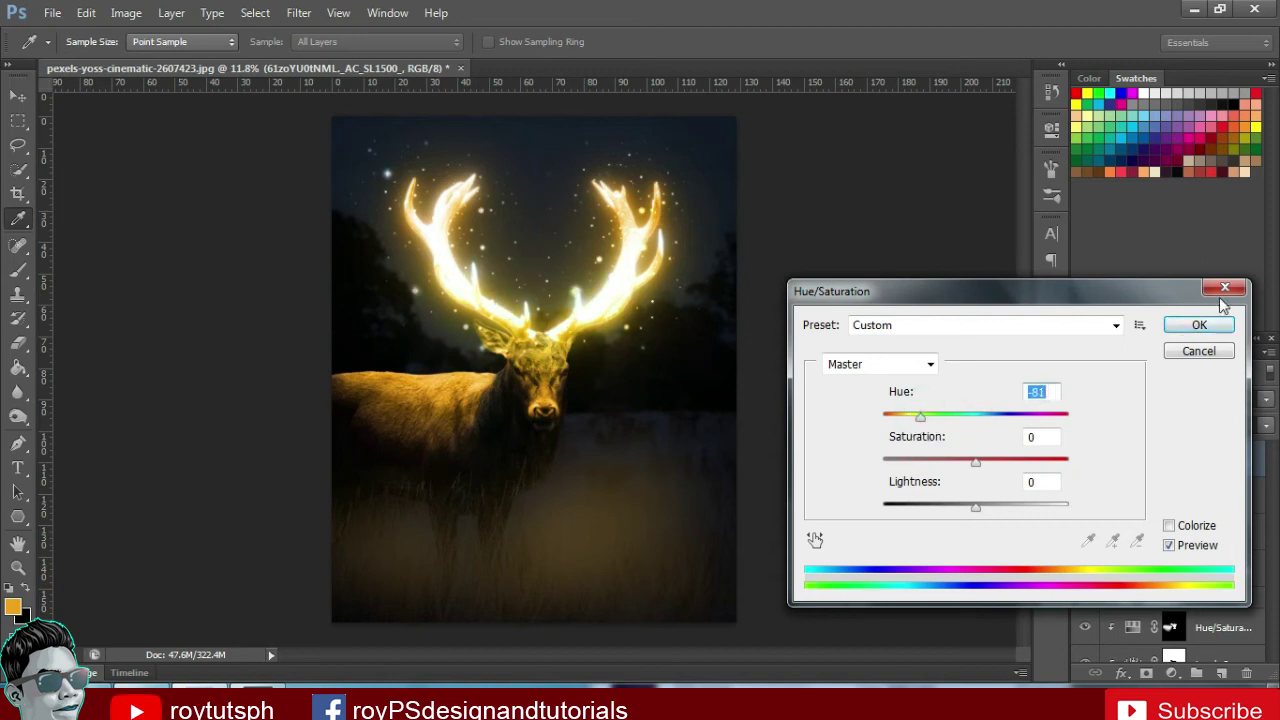
left_click(1228, 289)
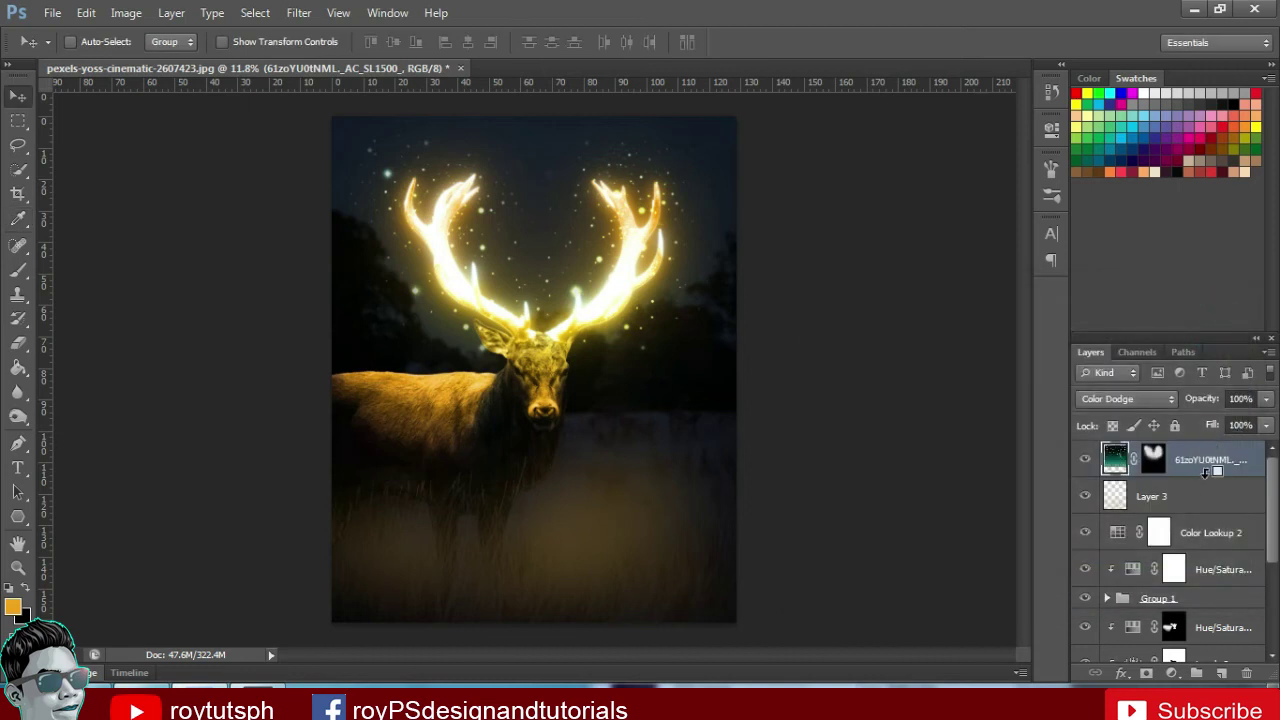
Leave the sparkle layer unclipped, shift its hue +34, and bring in the butterfly image
left_click(1206, 477, "alt")
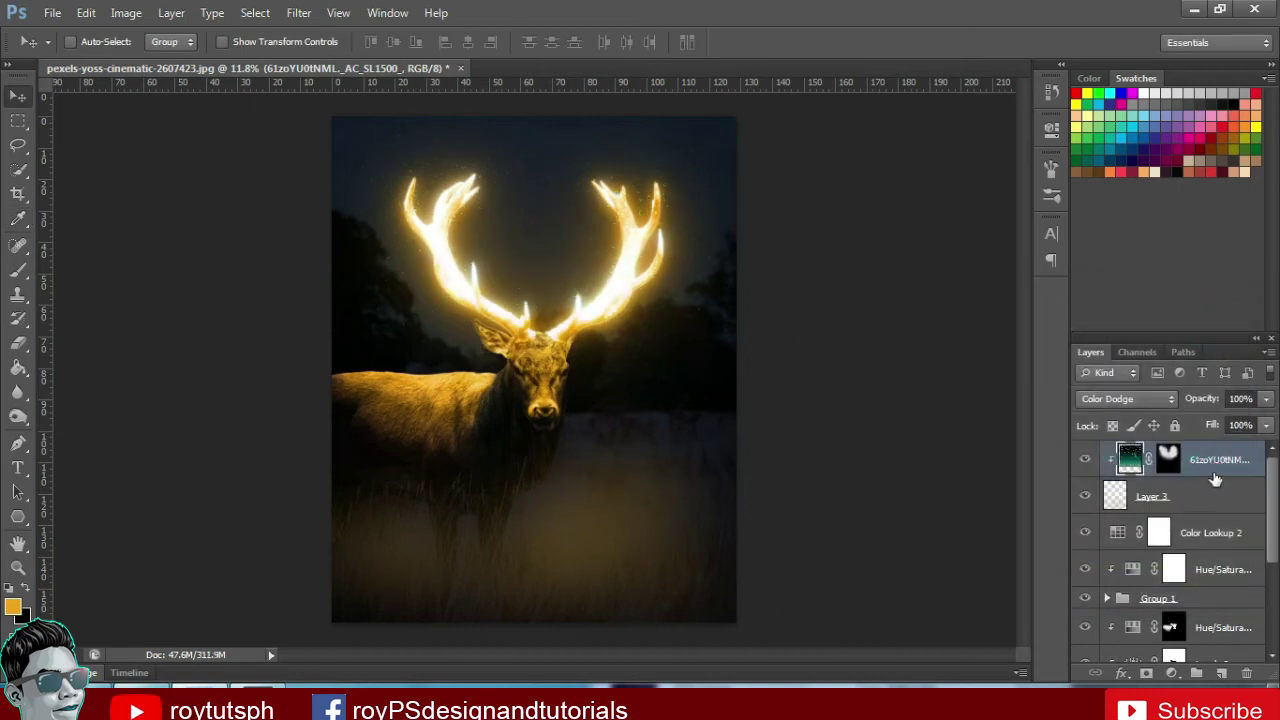
left_click(1215, 479, "alt")
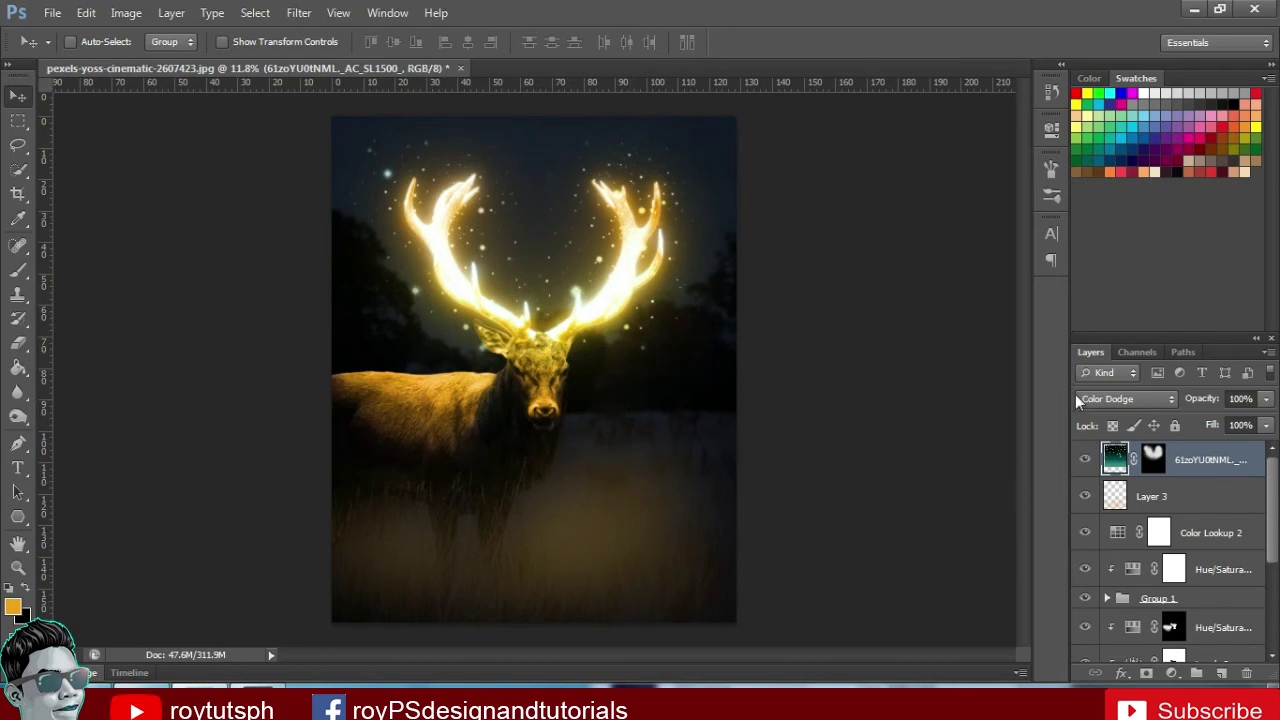
key("ctrl+u")
left_click_drag(979, 425, 1010, 430)
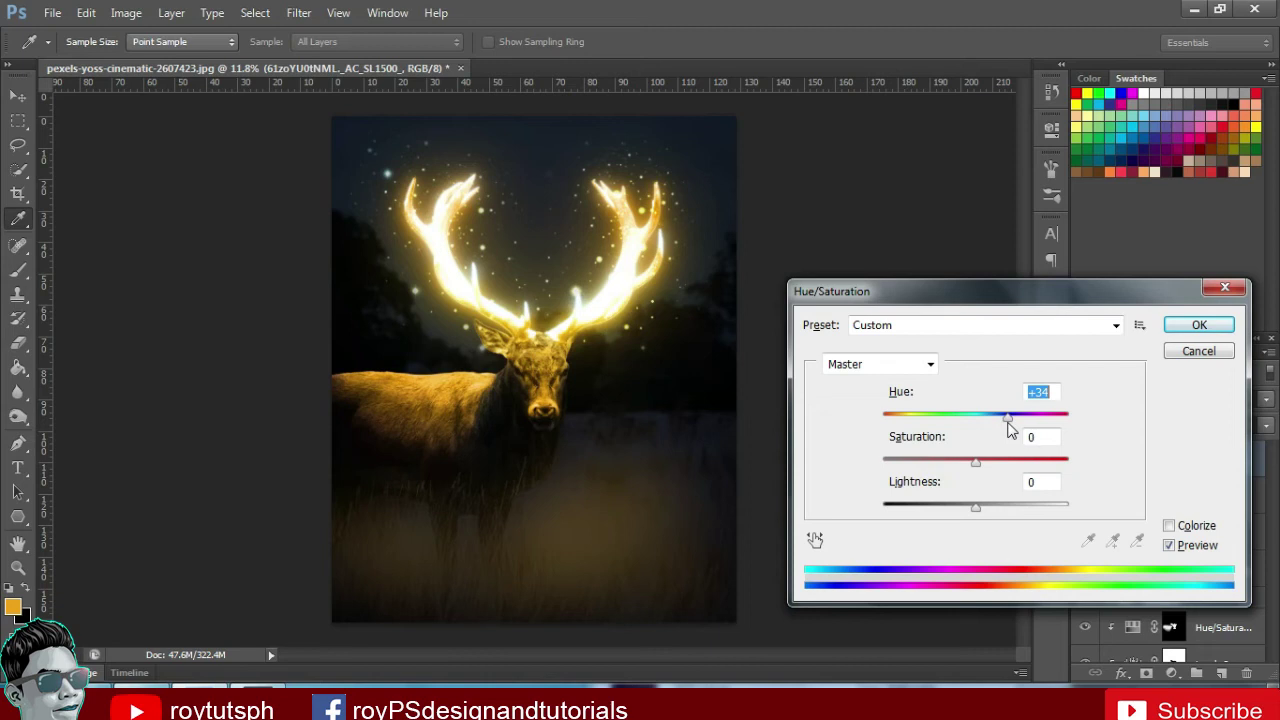
left_click(1196, 324)
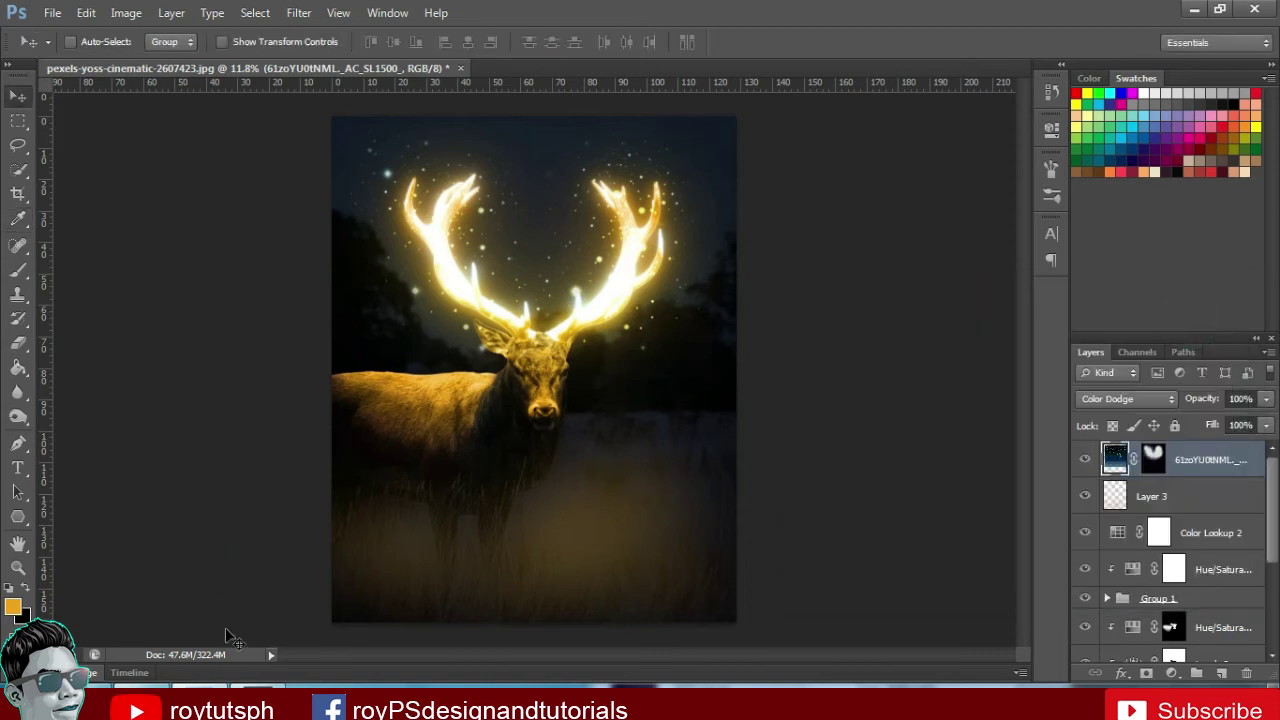
key("alt+Tab")
mouse_move(907, 355)
left_mouse_down()
mouse_move(564, 231)
mouse_move(572, 244)
left_mouse_up()
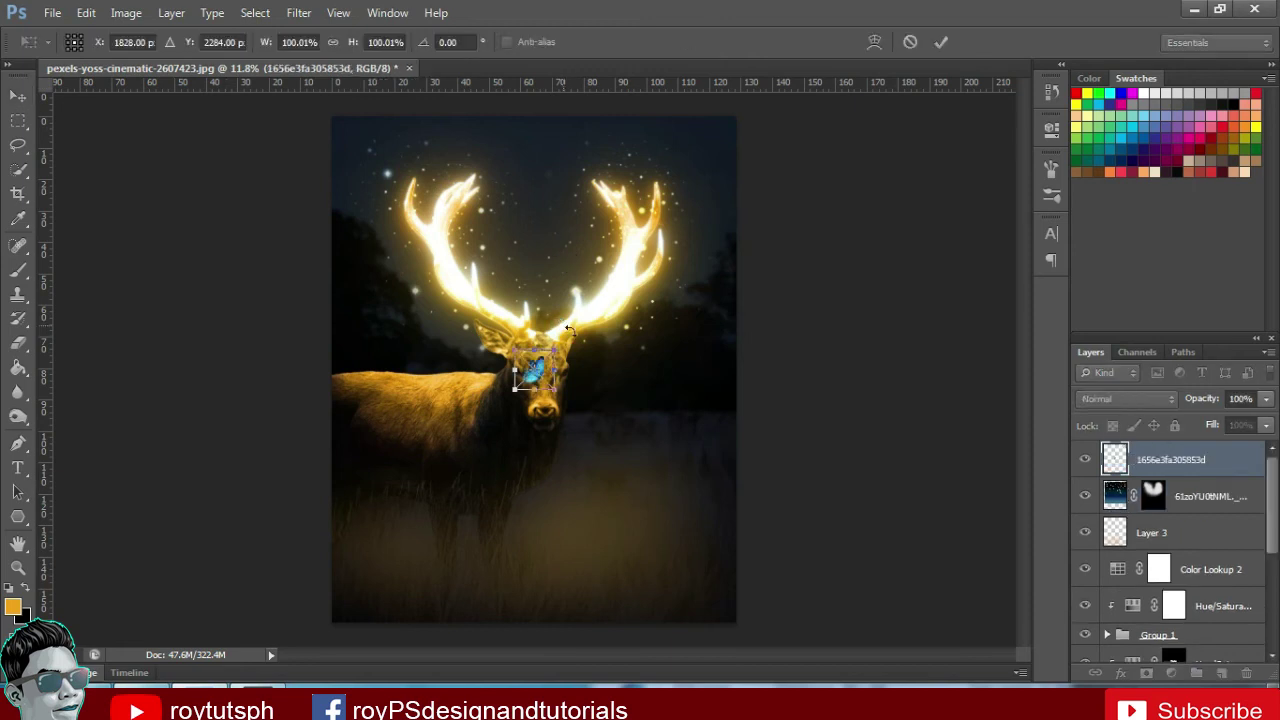
Position the butterfly beside the right antler with its layer beneath the sparkle layer
left_click_drag(553, 303, 572, 236)
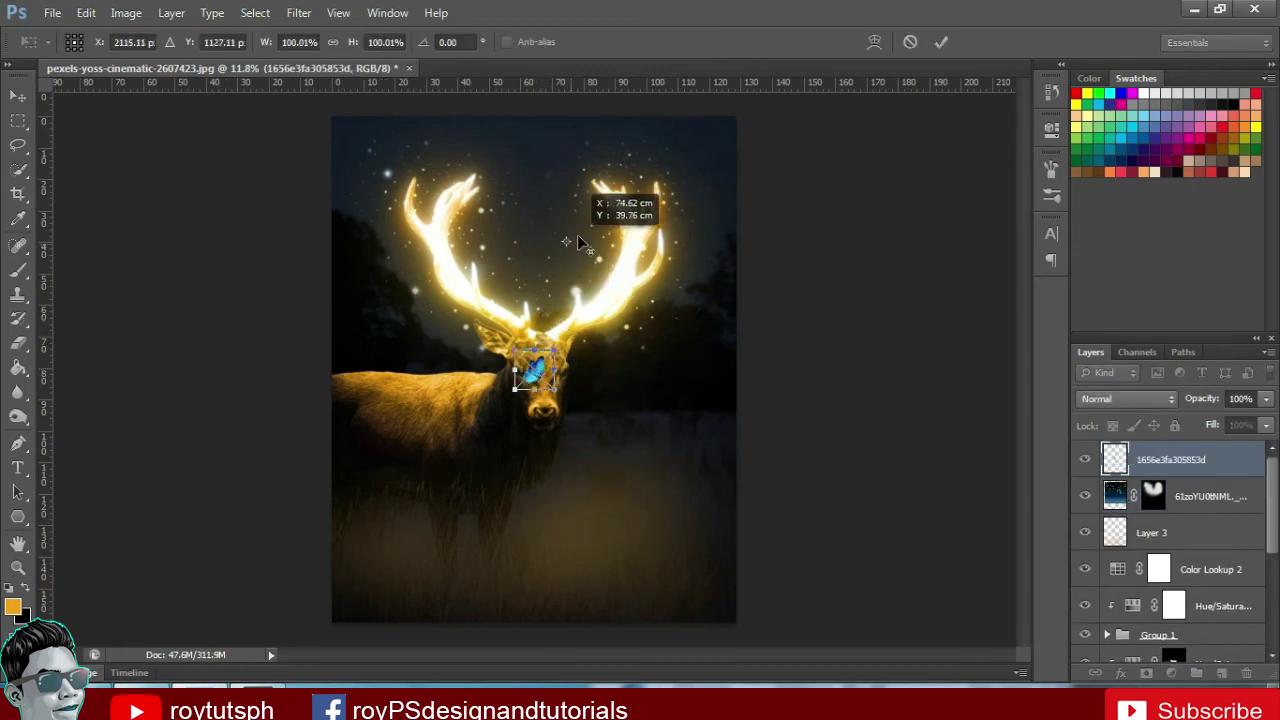
key("Return")
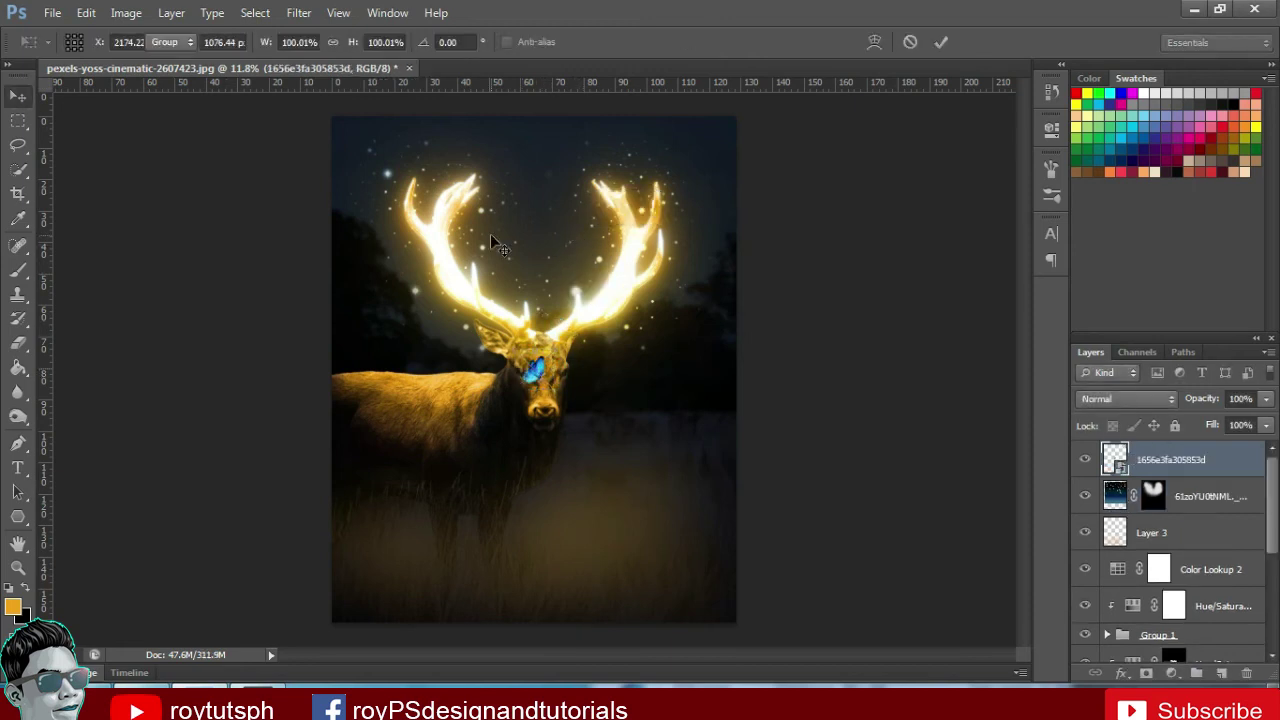
left_click_drag(588, 254, 594, 246)
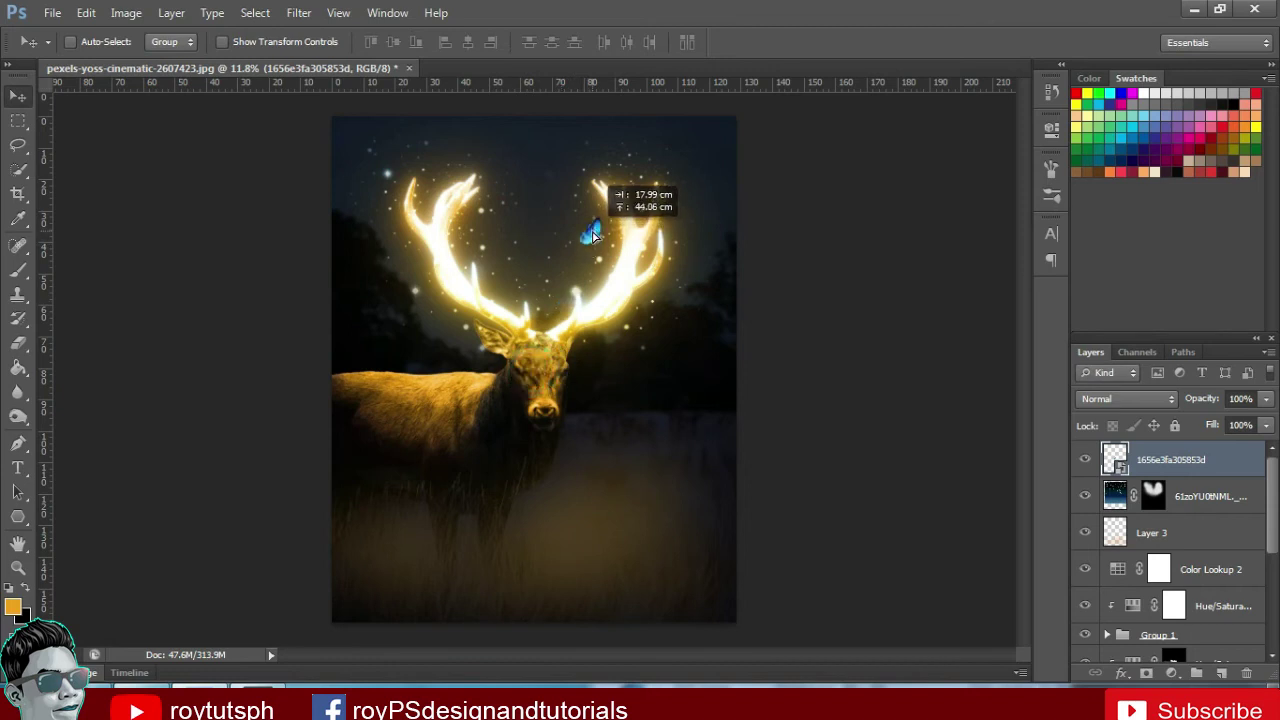
scroll(594, 246, "up", 1)
scroll(596, 246, "up", 1)
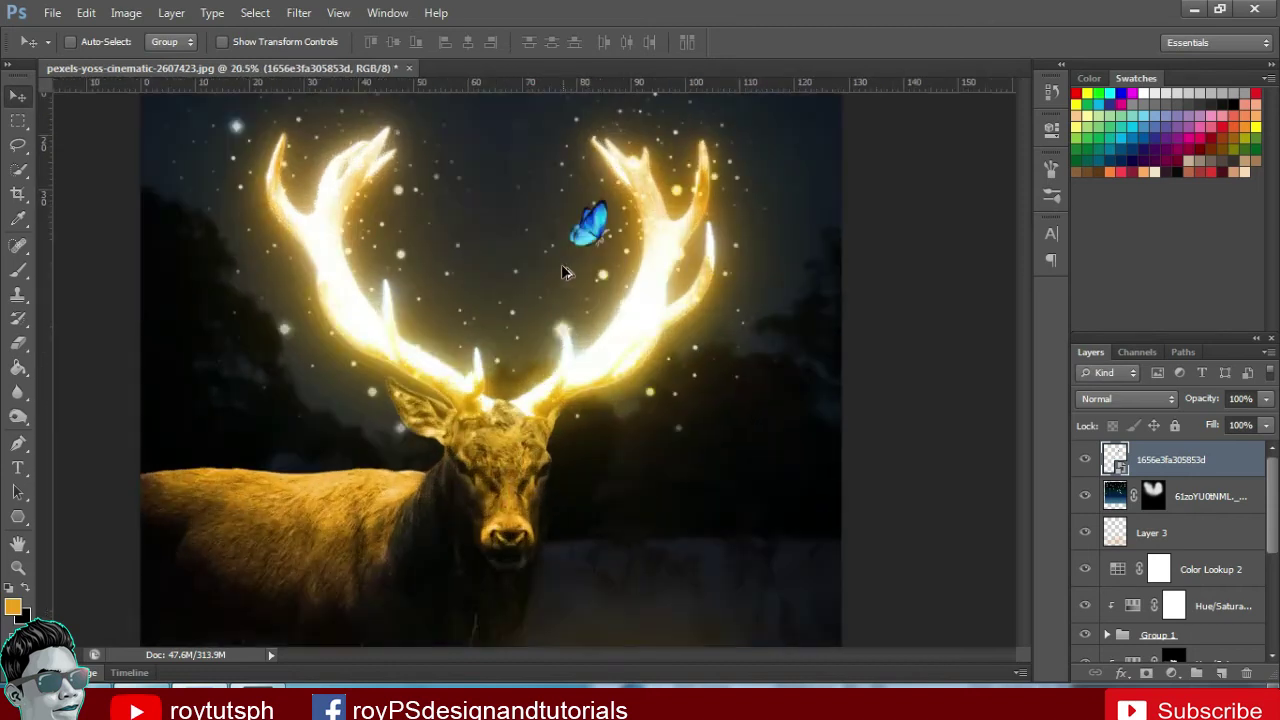
left_click_drag(1214, 481, 1186, 513)
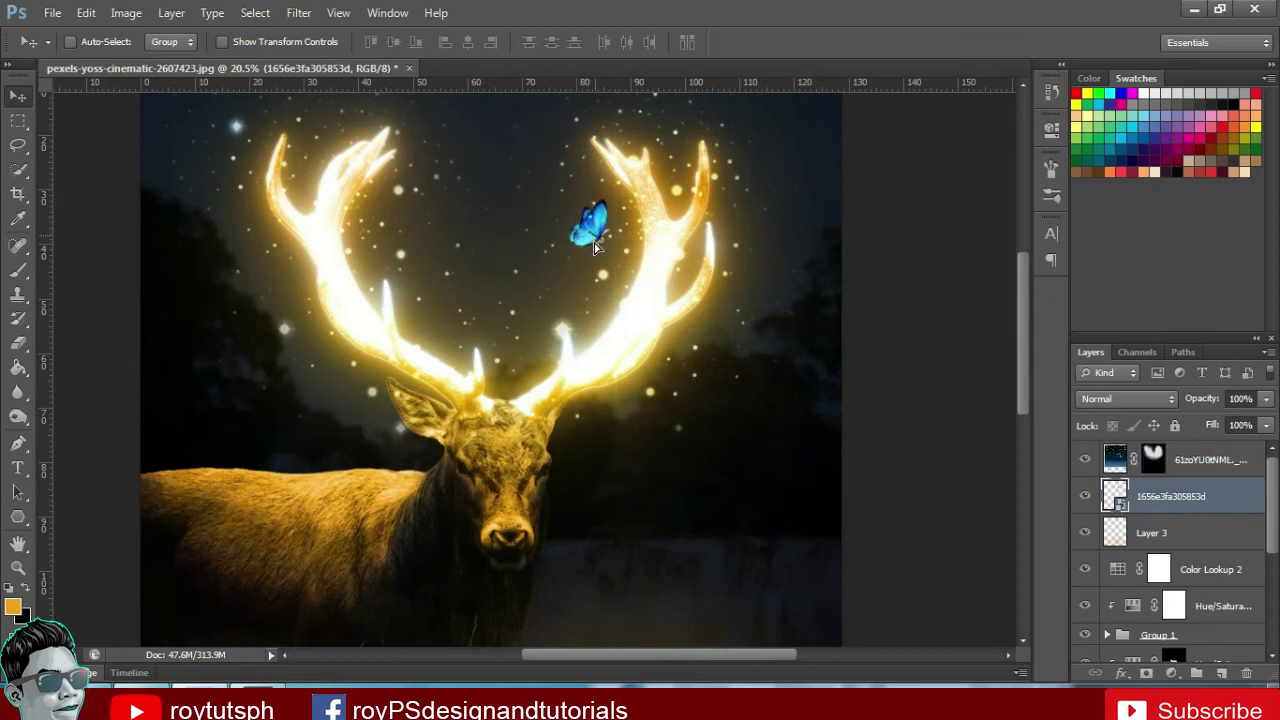
left_click_drag(594, 246, 595, 259)
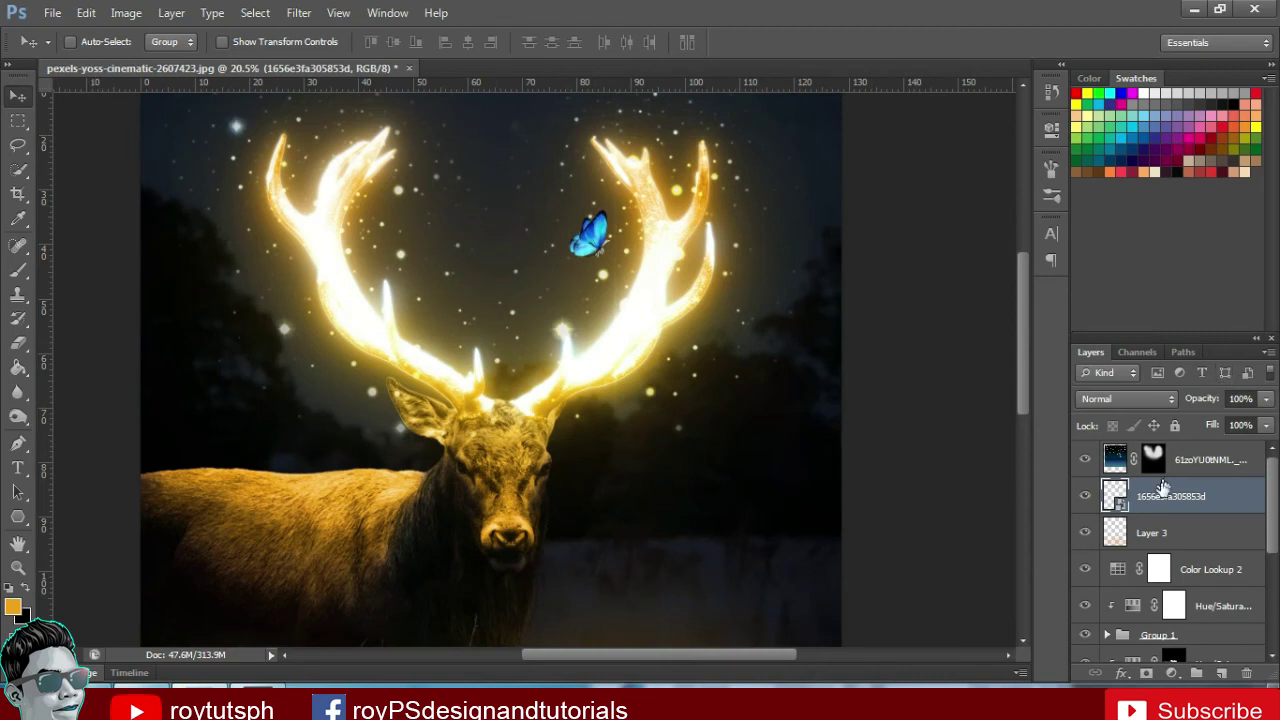
Rasterize the butterfly layer and experiment with its Hue/Saturation hue and saturation
right_click(1163, 487)
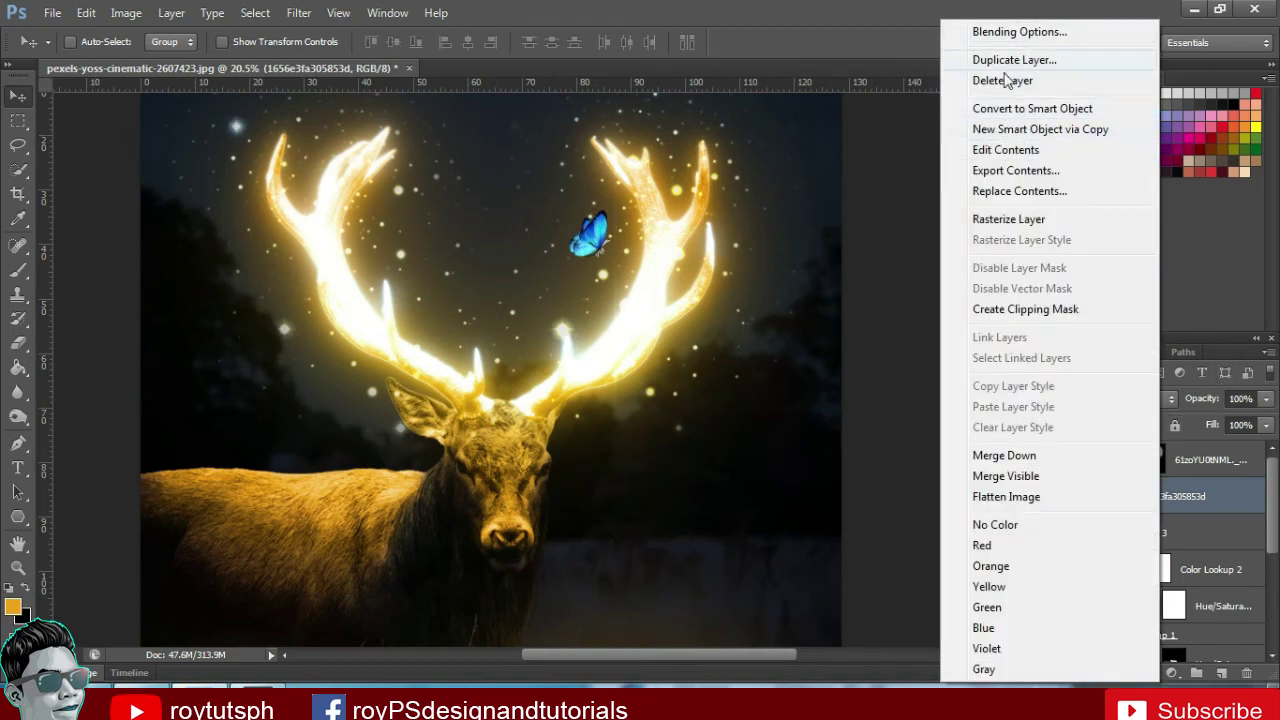
left_click(1000, 219)
left_click(133, 16)
mouse_move(154, 60)
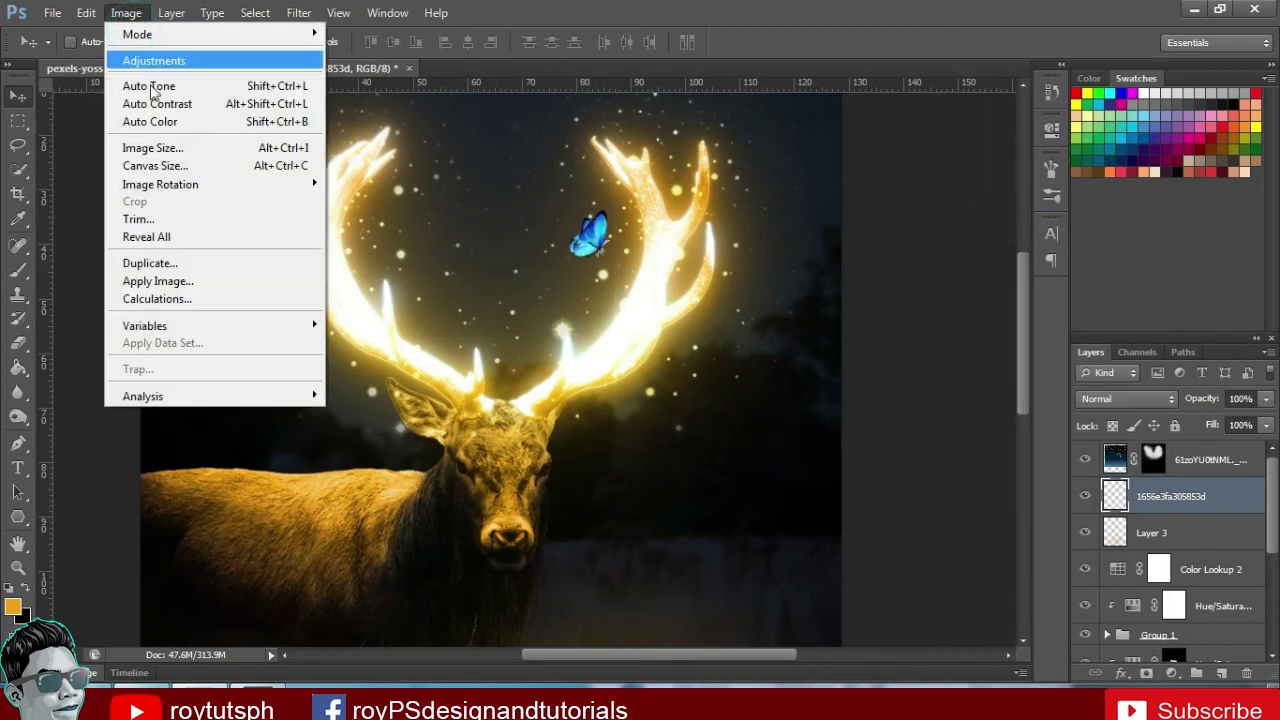
left_click(380, 157)
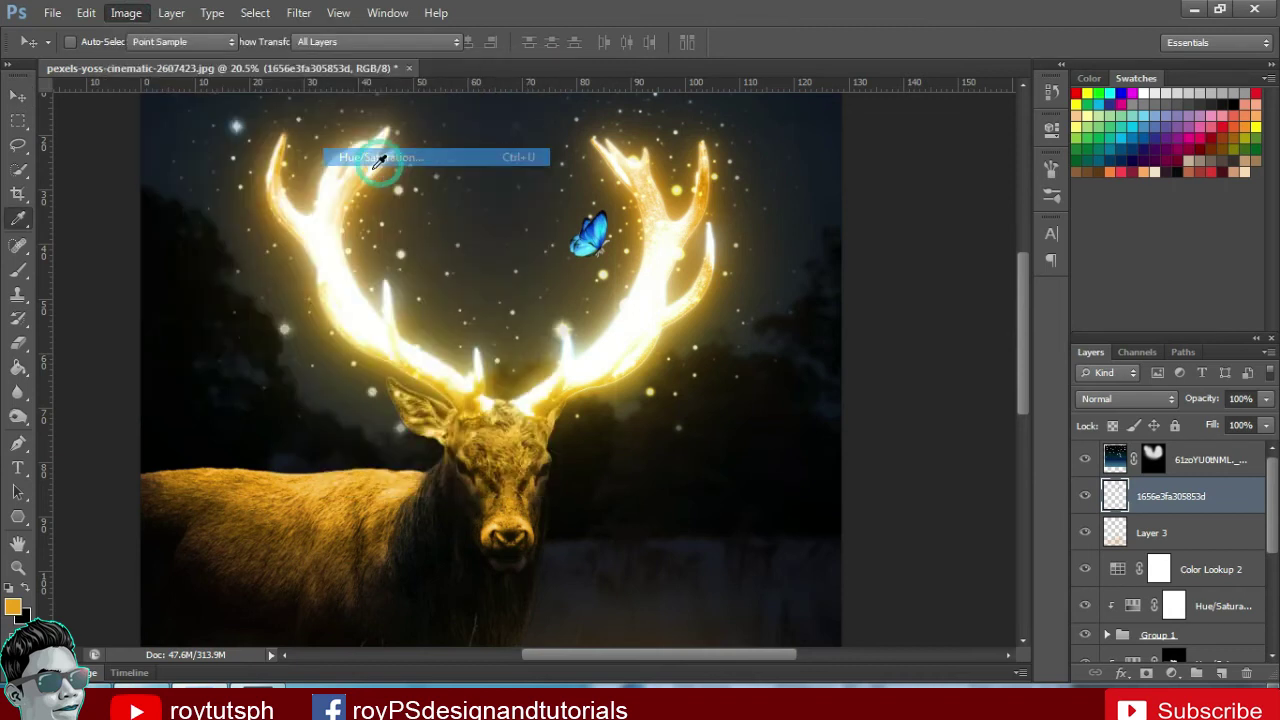
left_click_drag(976, 414, 907, 417)
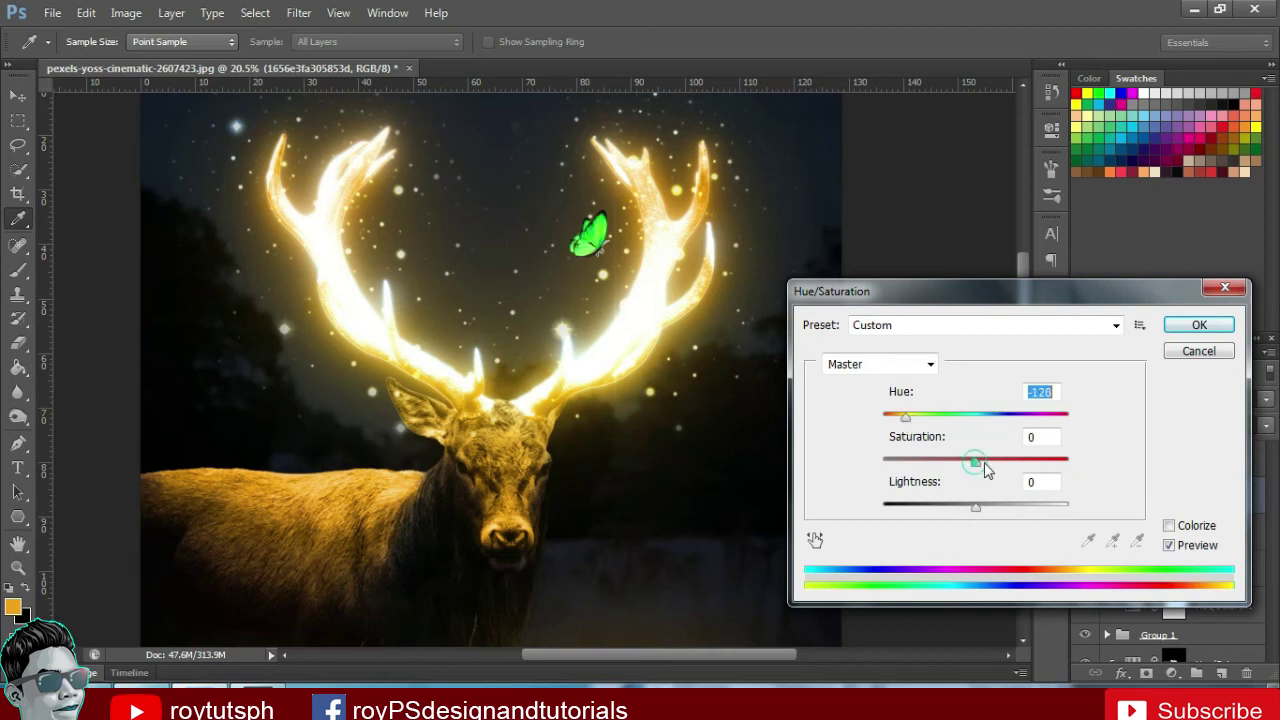
left_click_drag(977, 464, 1050, 465)
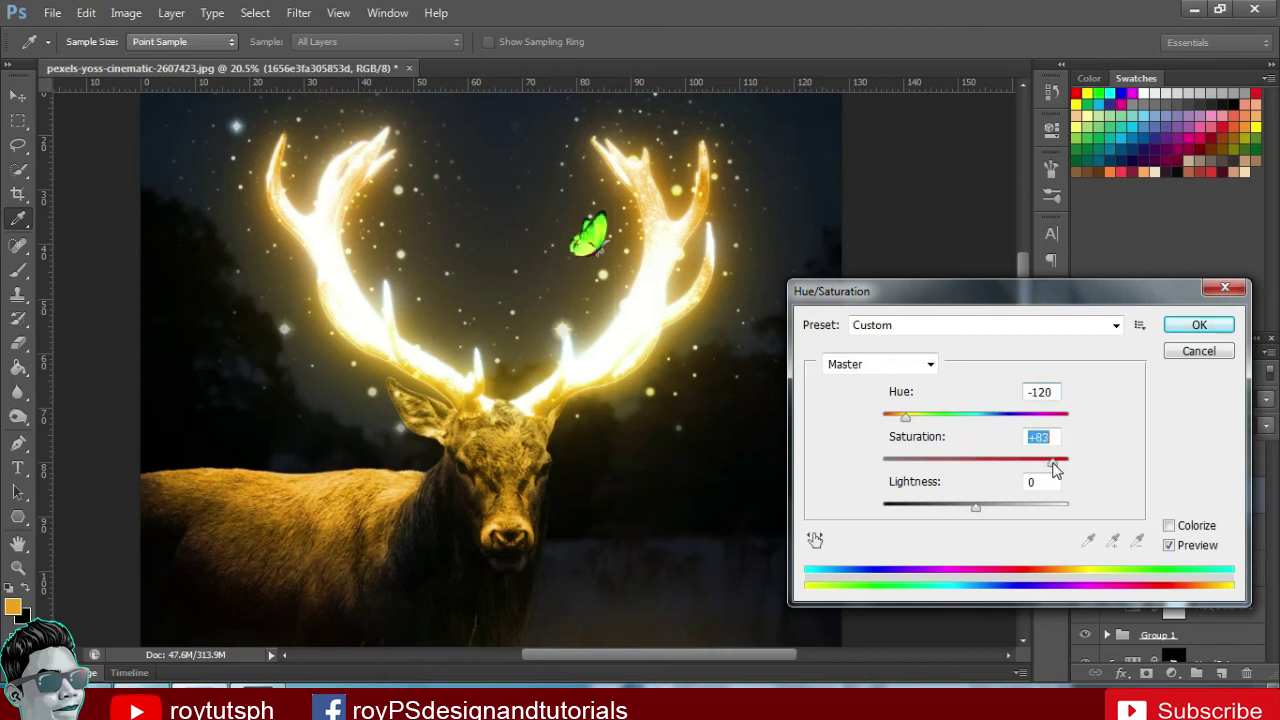
left_click_drag(906, 416, 923, 416)
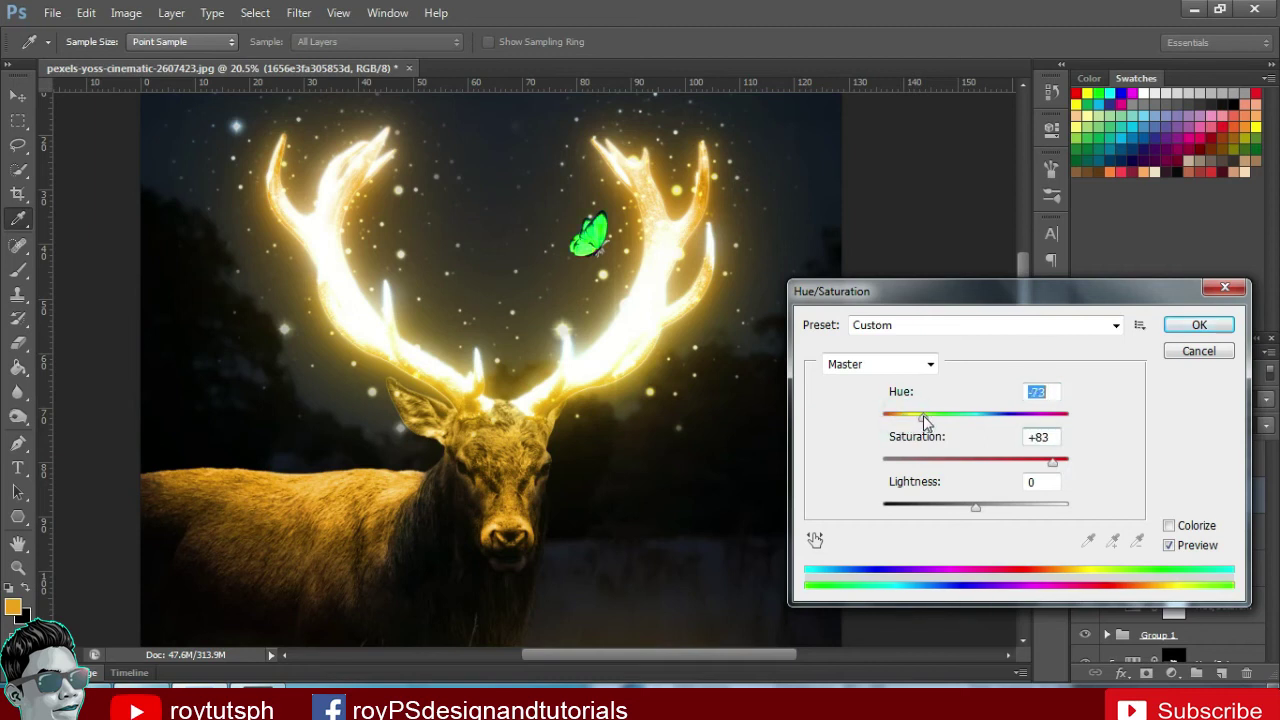
left_click_drag(924, 416, 903, 423)
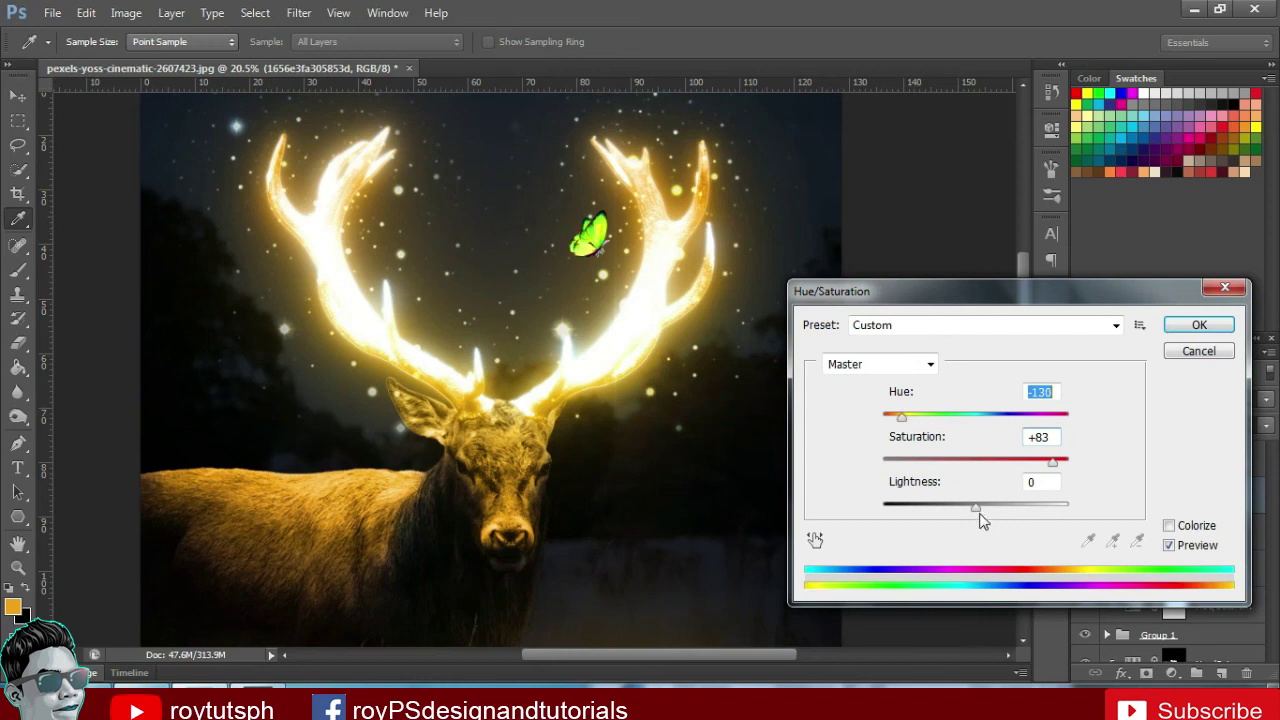
Colorize the butterfly golden orange at Hue 38, Saturation 94
left_click(1169, 527)
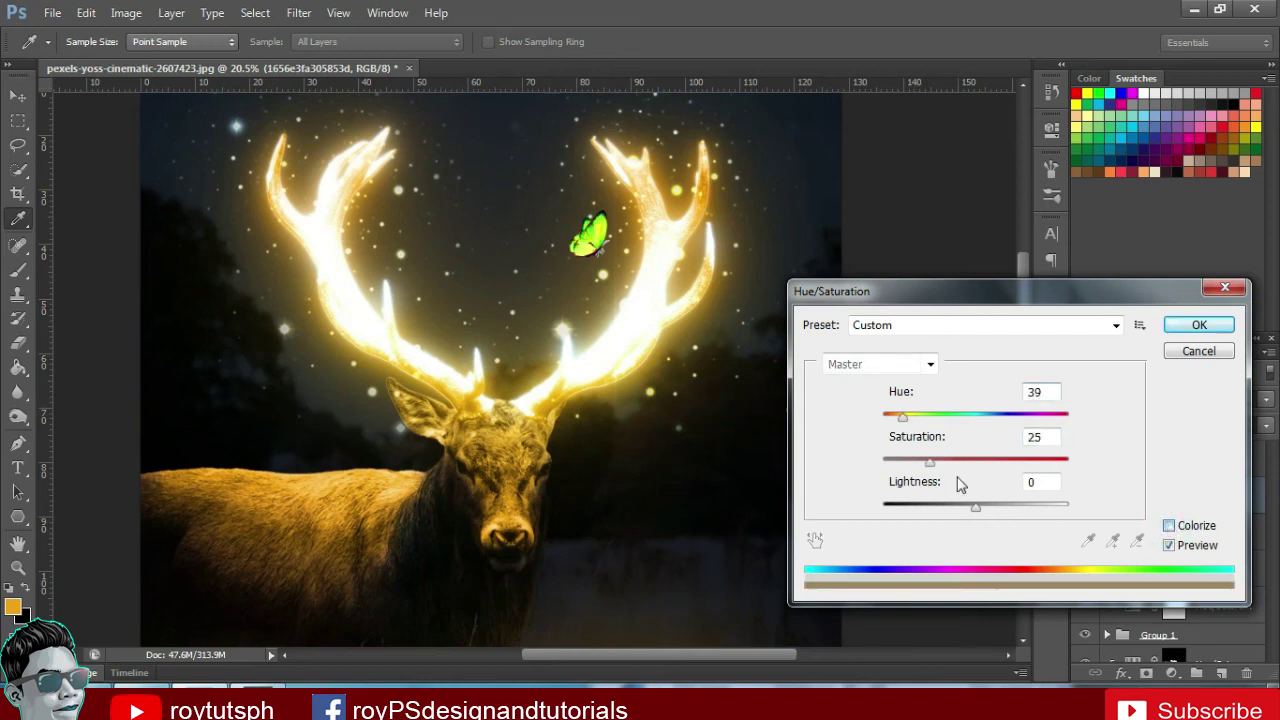
left_click_drag(960, 472, 1040, 474)
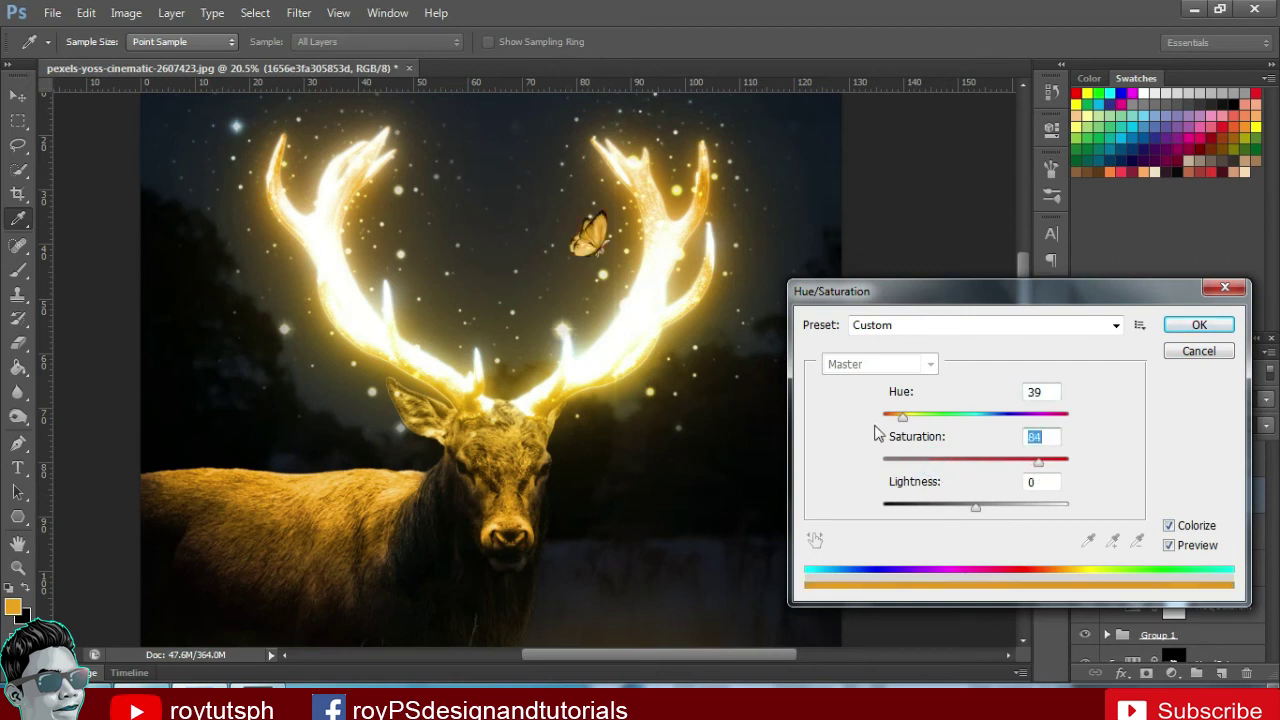
left_click_drag(906, 424, 915, 422)
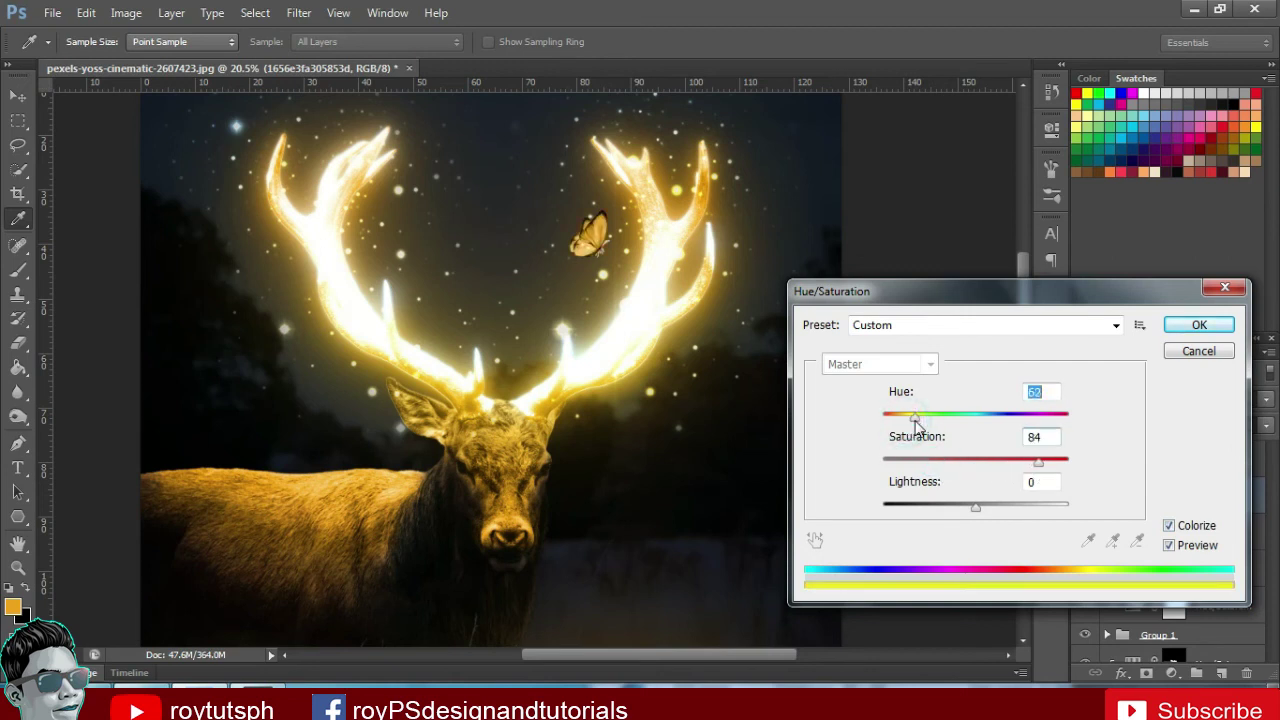
left_click_drag(1040, 463, 1058, 470)
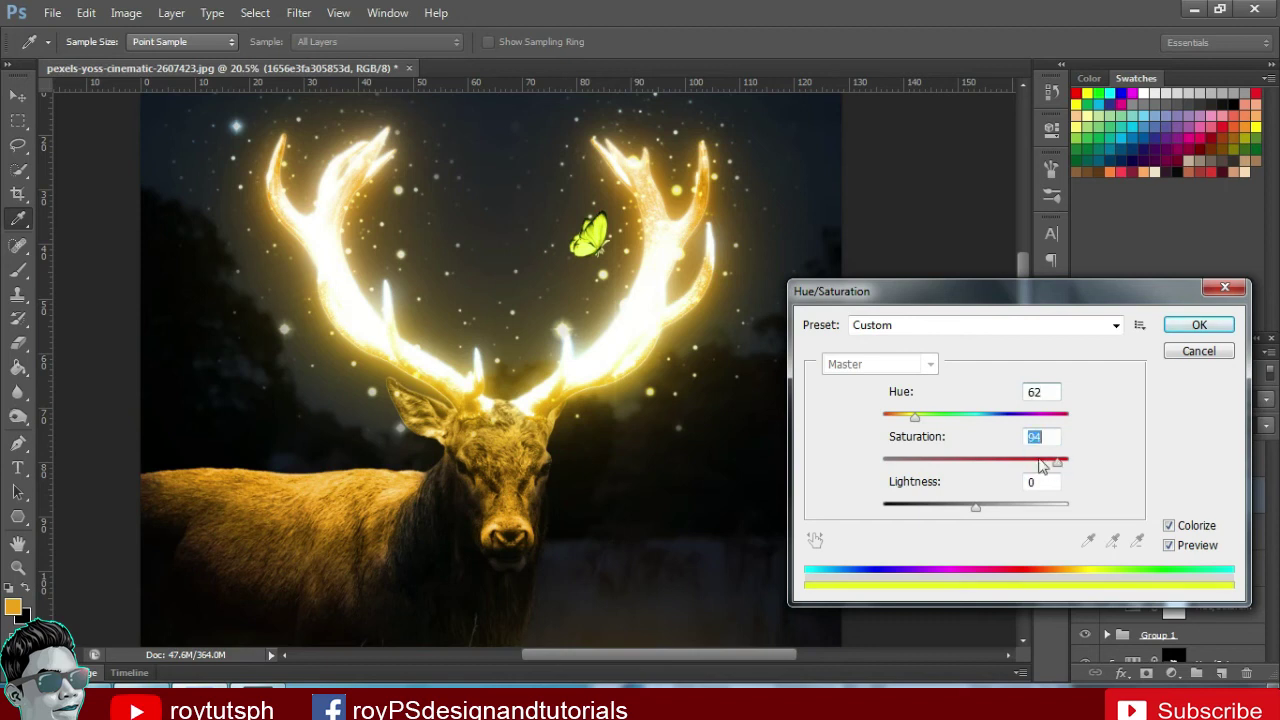
left_click_drag(913, 424, 903, 425)
left_click(1198, 325)
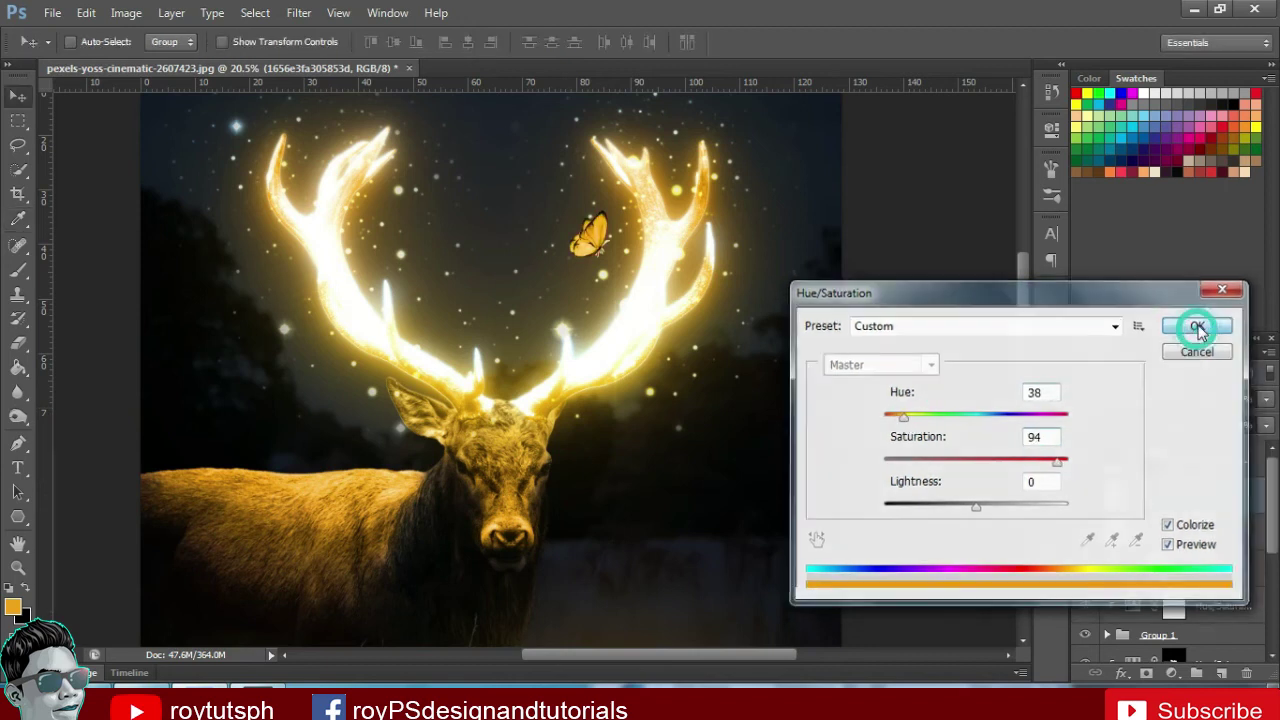
left_click_drag(514, 289, 582, 334)
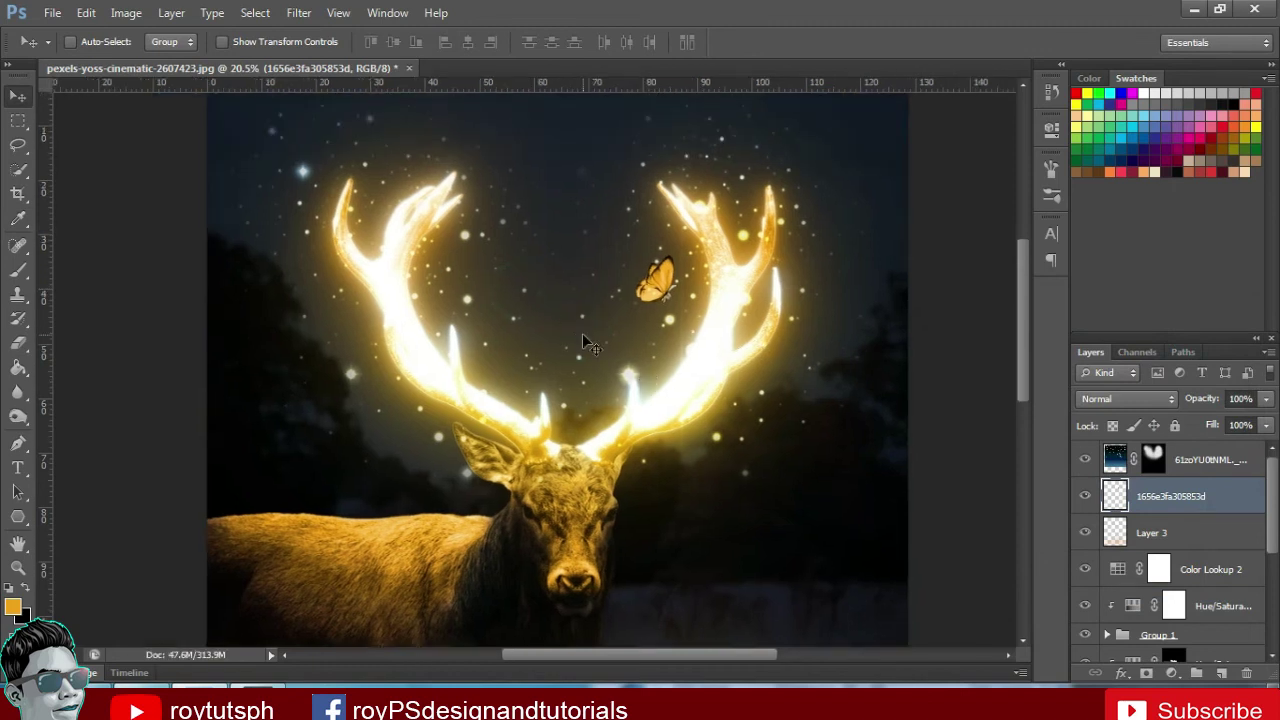
Shrink the butterfly to about 82%, then add a mirrored copy at the upper-left antler
key("ctrl+t")
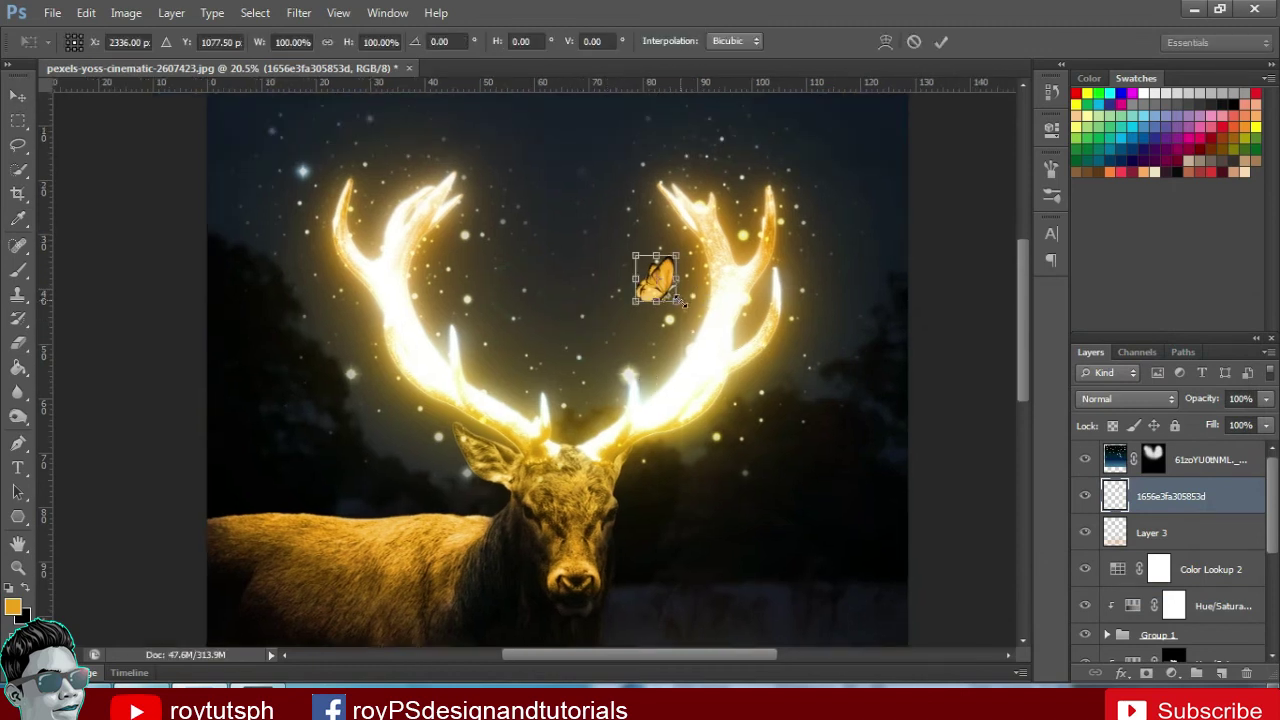
left_click_drag(677, 299, 674, 296)
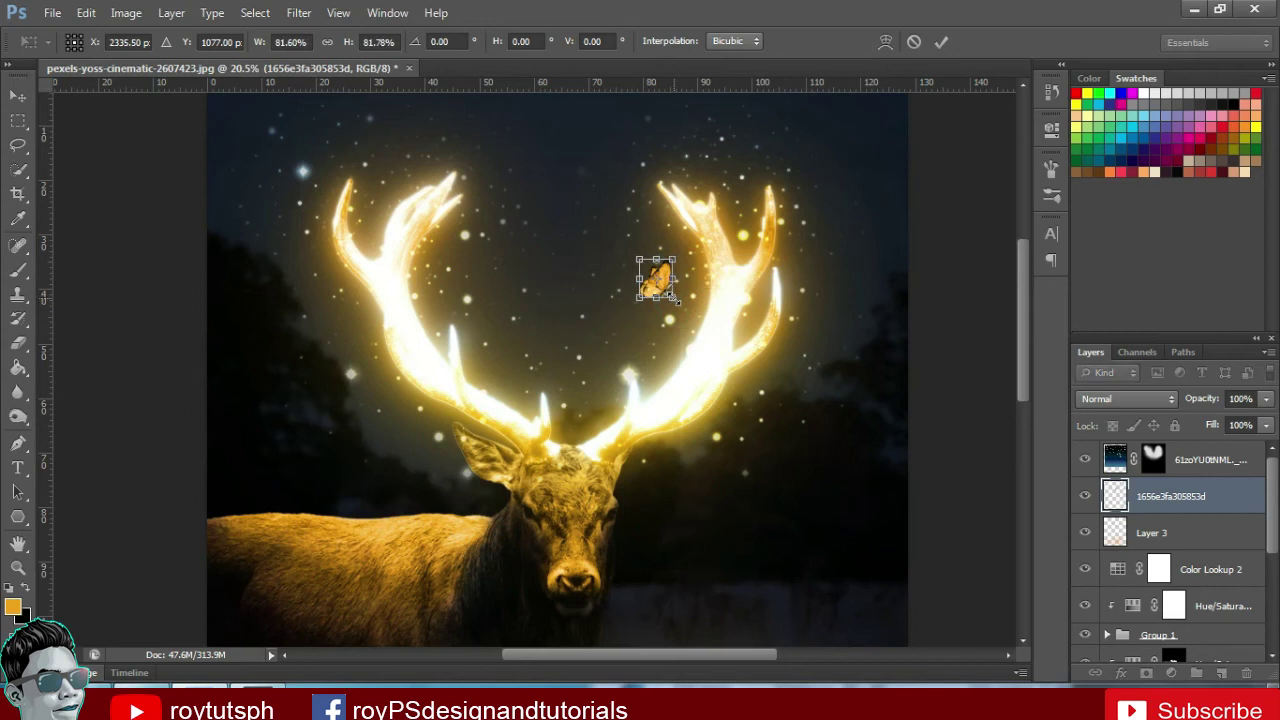
key("Return")
left_click_drag(664, 288, 496, 180)
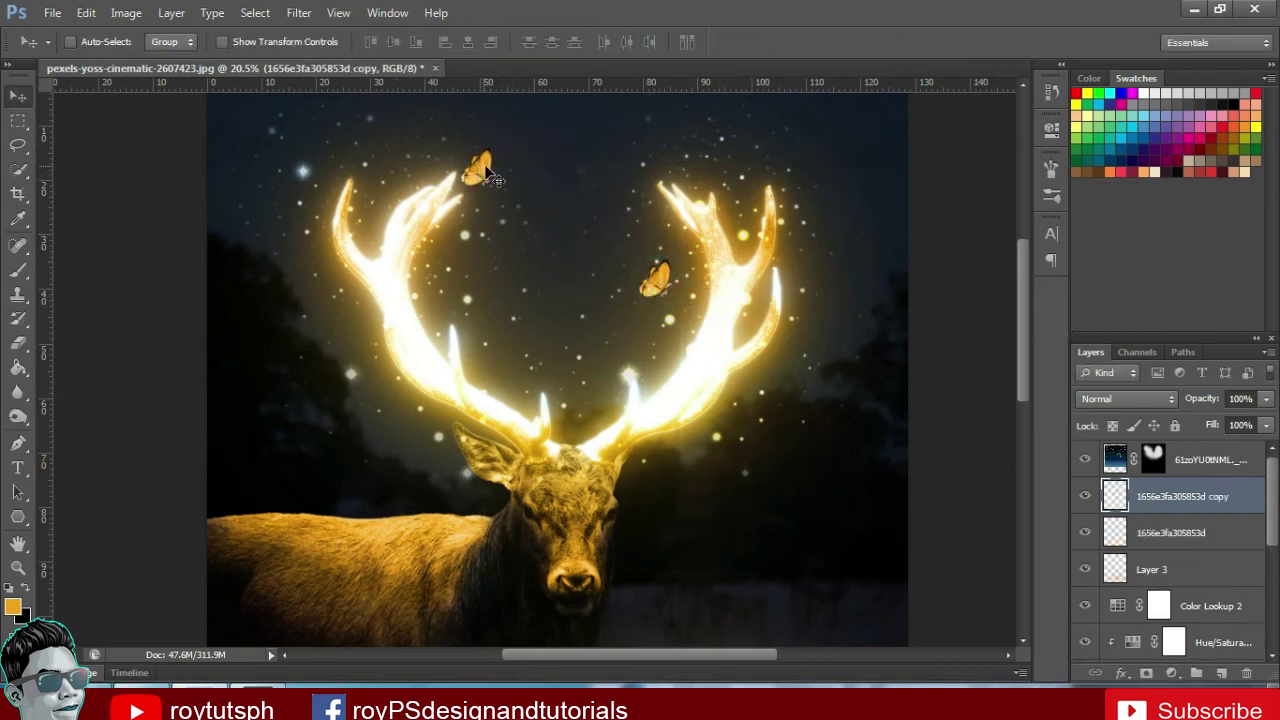
key("ctrl+t")
right_click(478, 174)
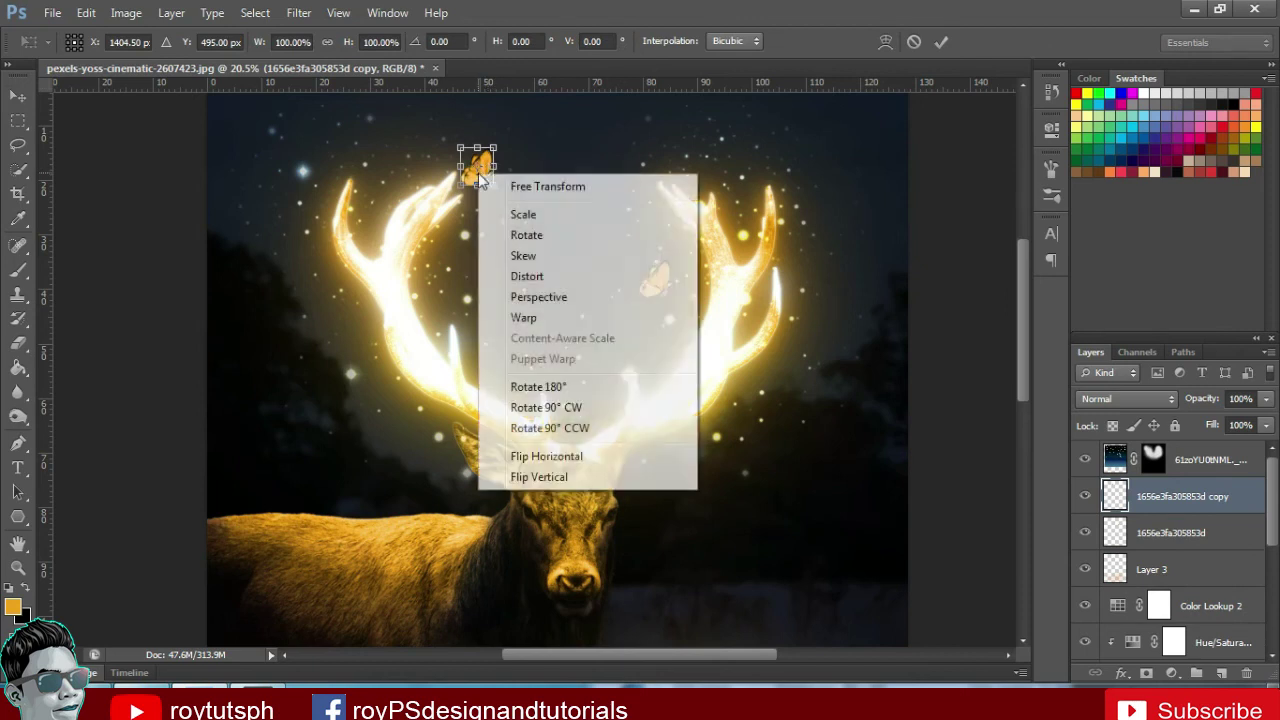
left_click(537, 451)
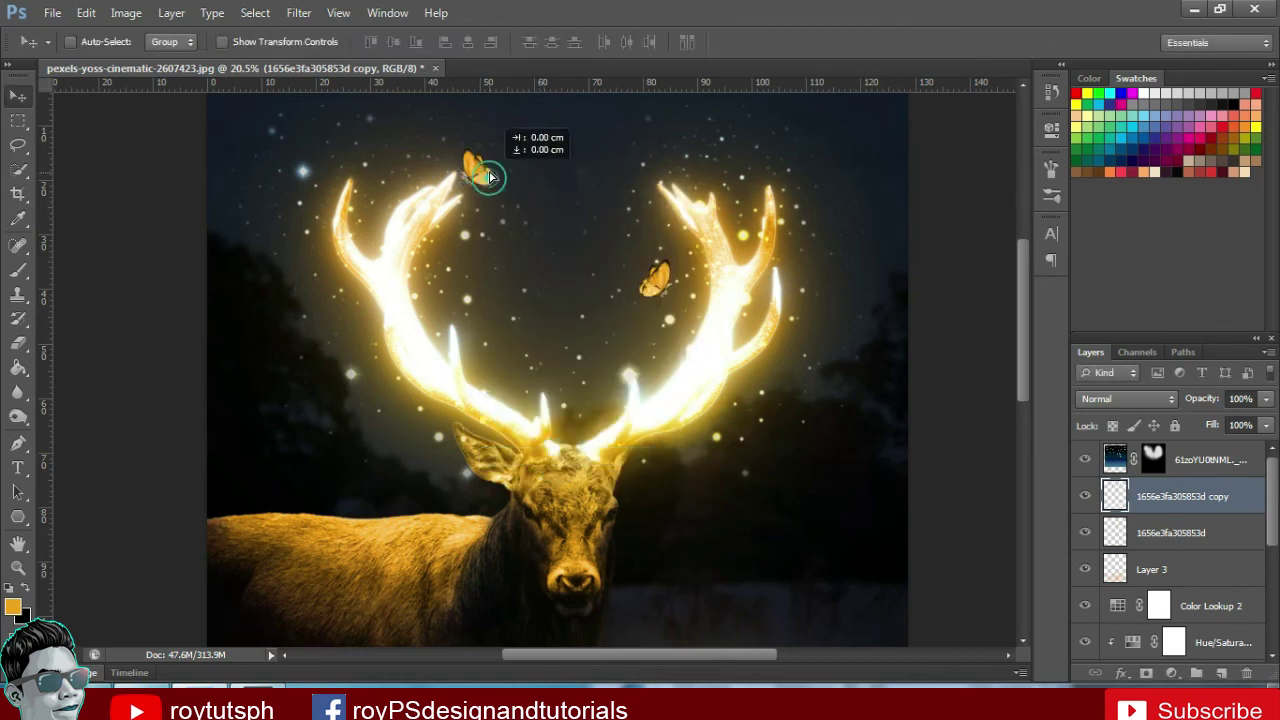
left_click_drag(513, 197, 511, 181)
Add a half-size butterfly copy at the right antler tip
key("ctrl+t")
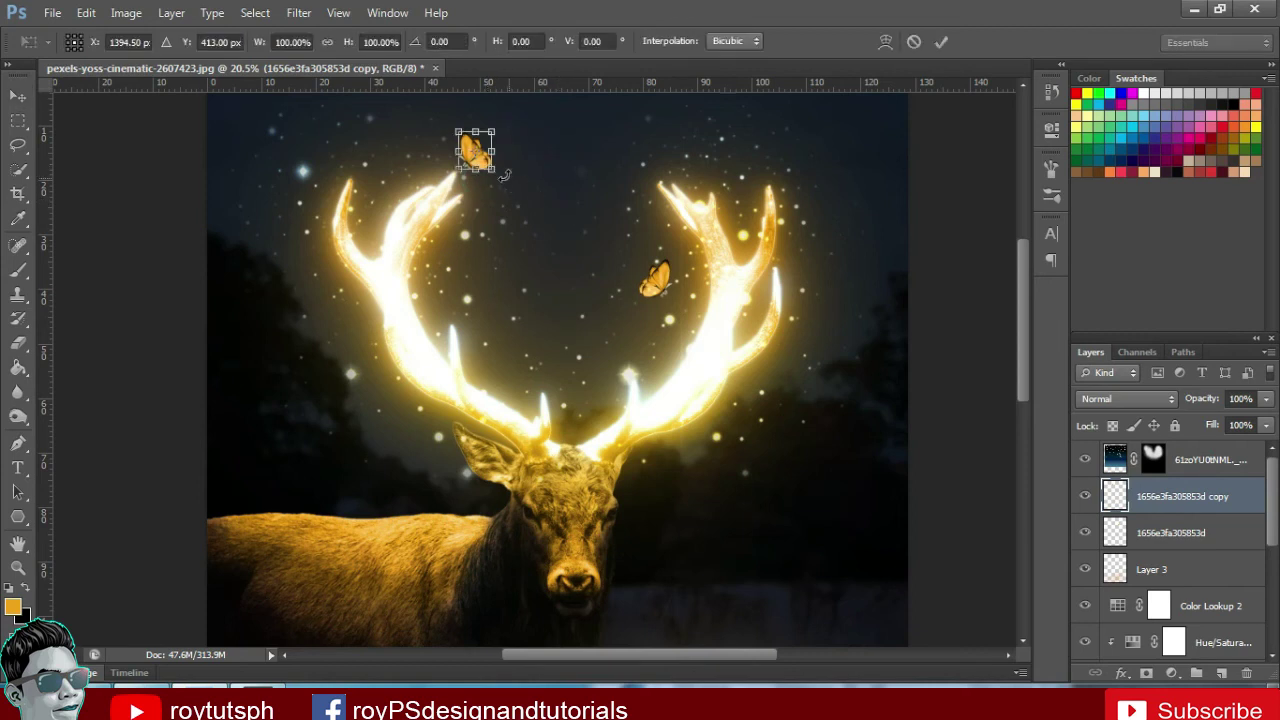
left_click_drag(496, 171, 486, 150)
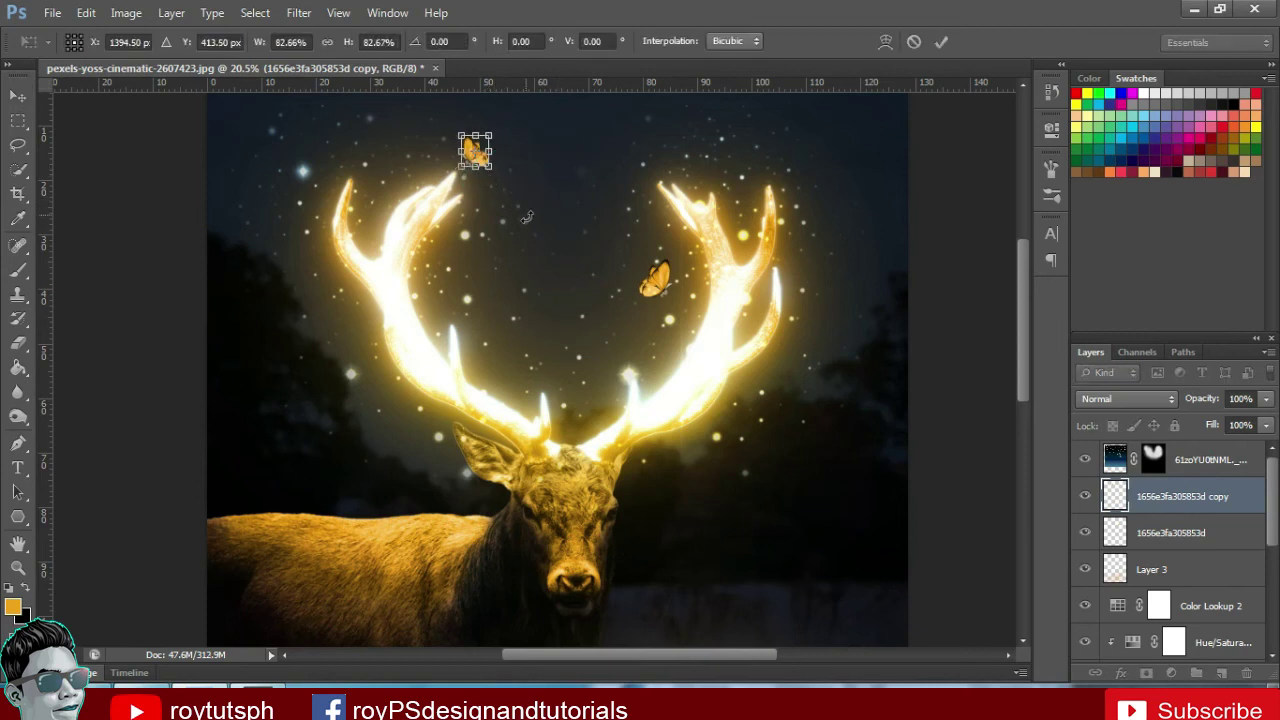
key("Return")
left_click_drag(483, 162, 793, 178)
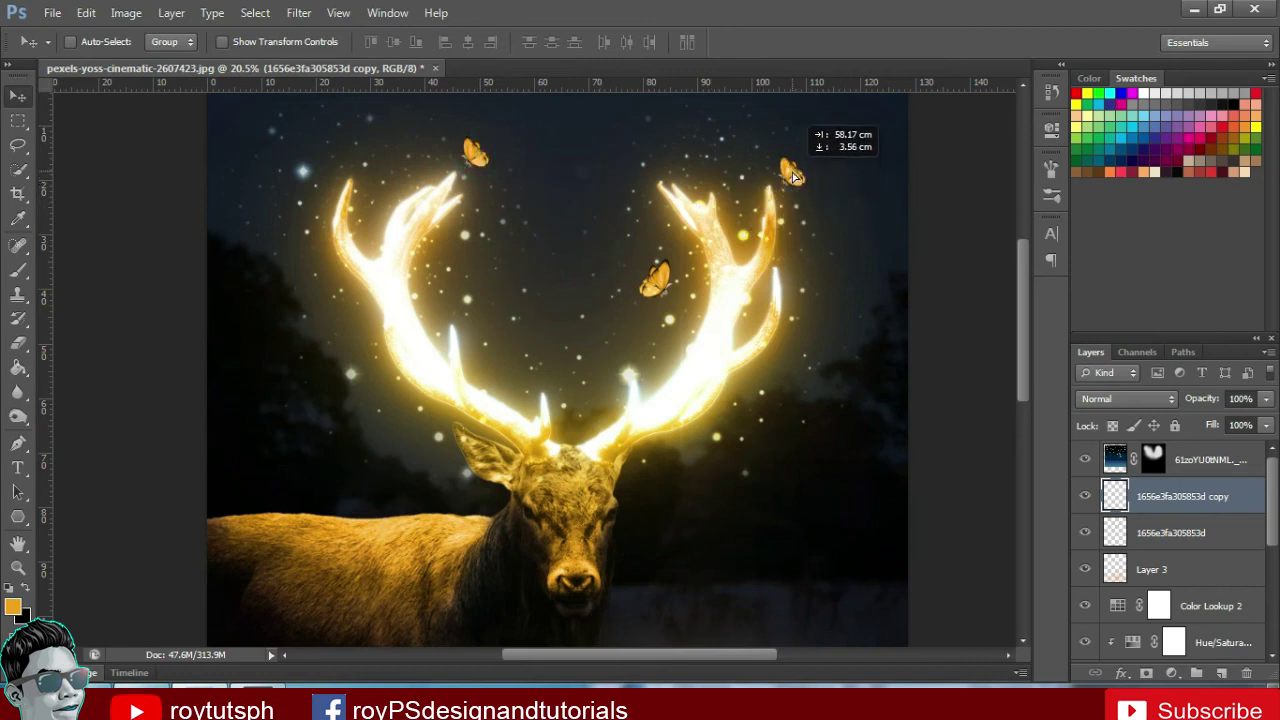
left_click_drag(793, 176, 787, 178)
key("ctrl+y")
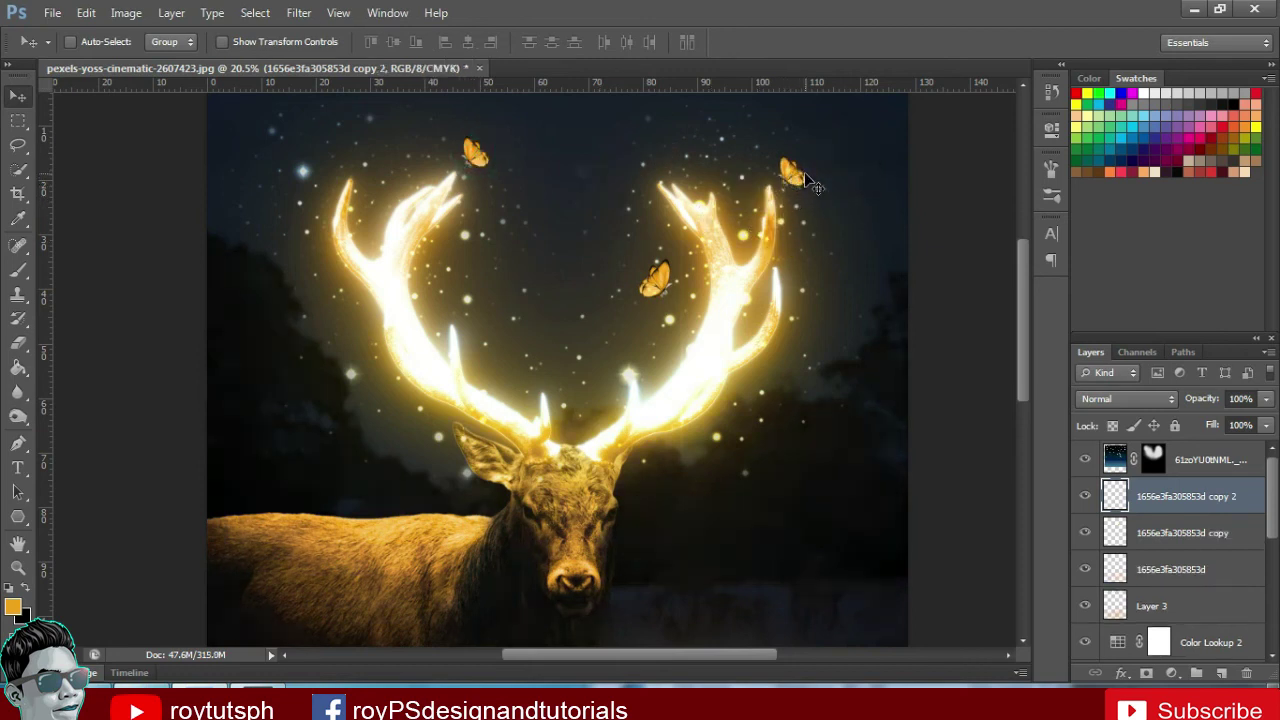
key("ctrl+t")
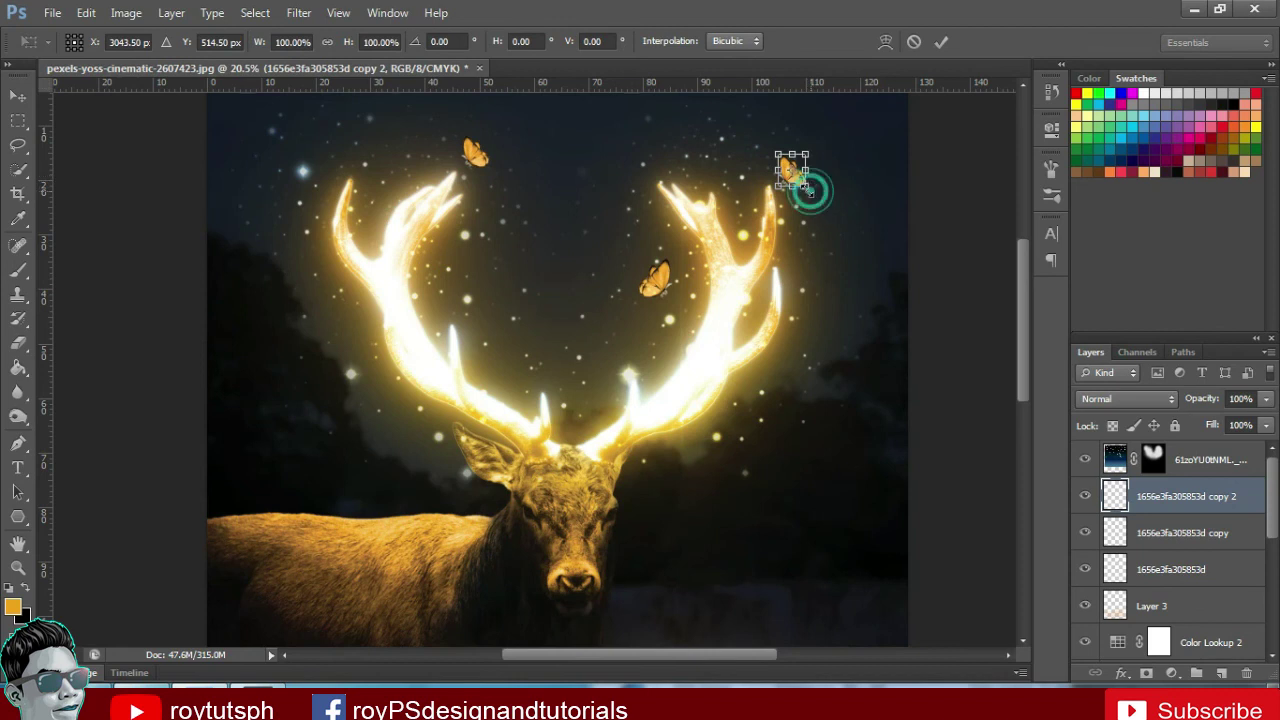
left_click_drag(806, 187, 807, 186)
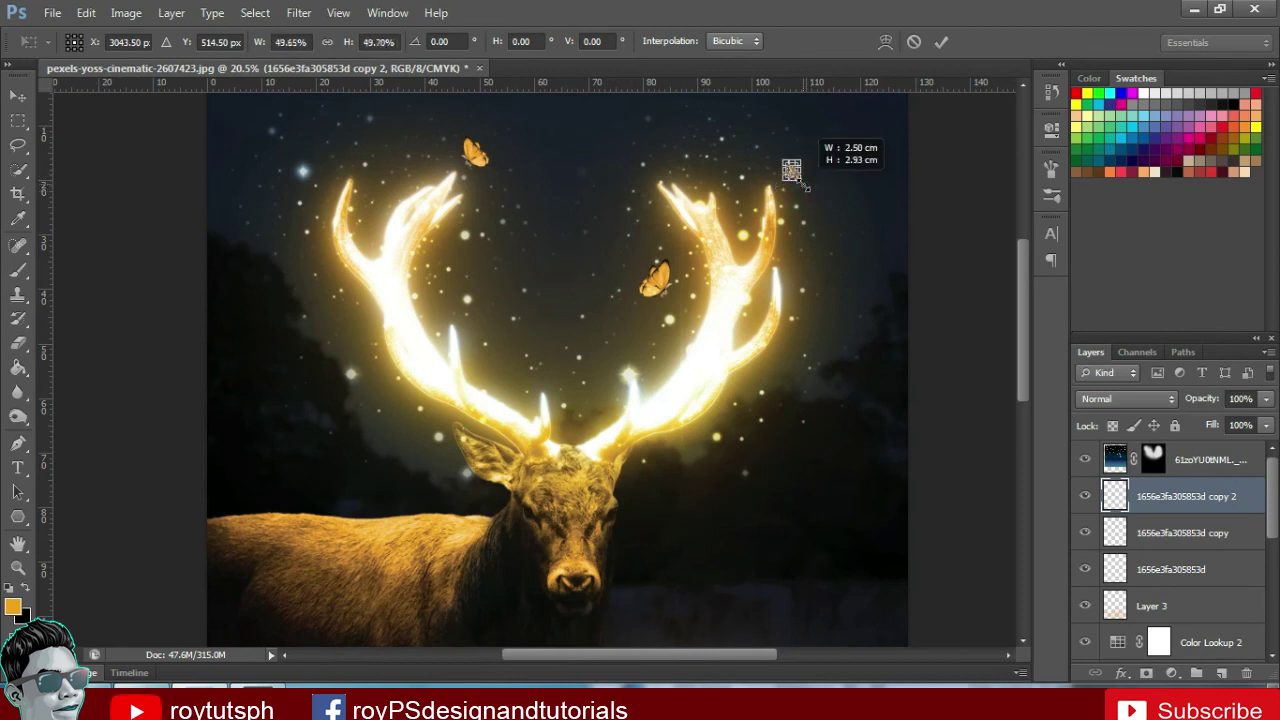
key("Return")
Add a flipped butterfly copy left of the left antler, enlarged to about 166%
left_click_drag(790, 178, 354, 359)
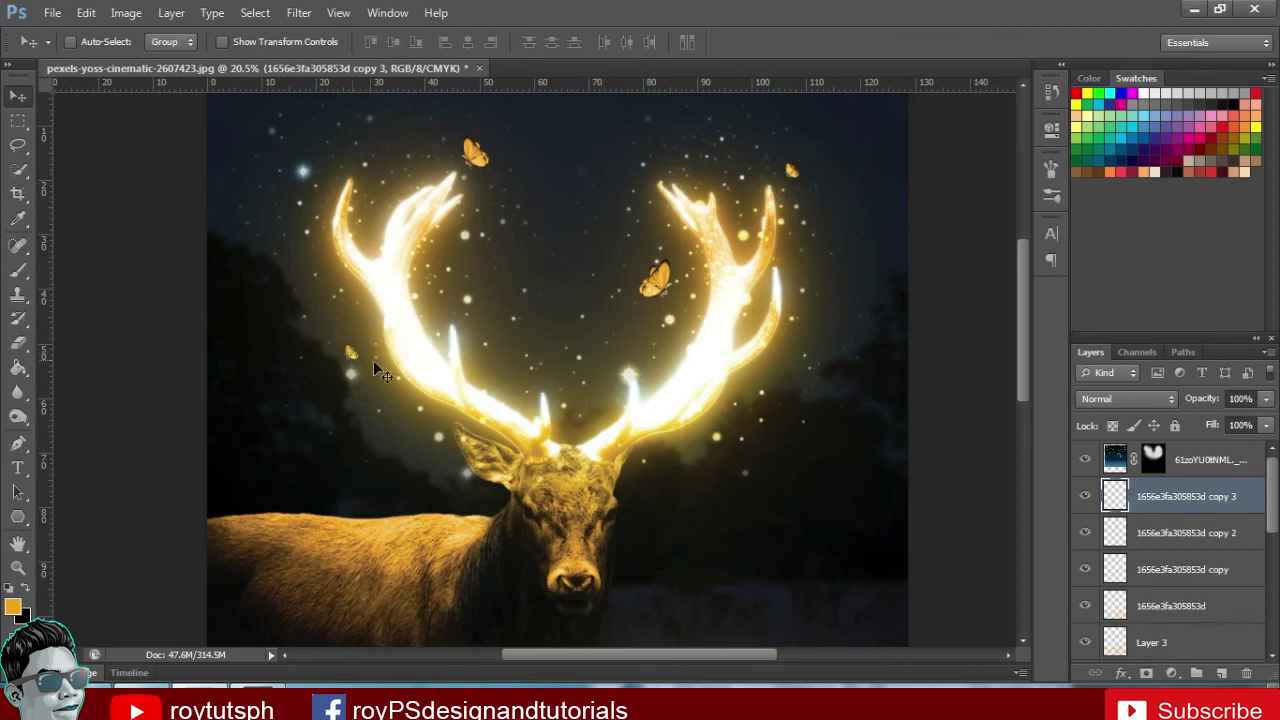
key("ctrl+t")
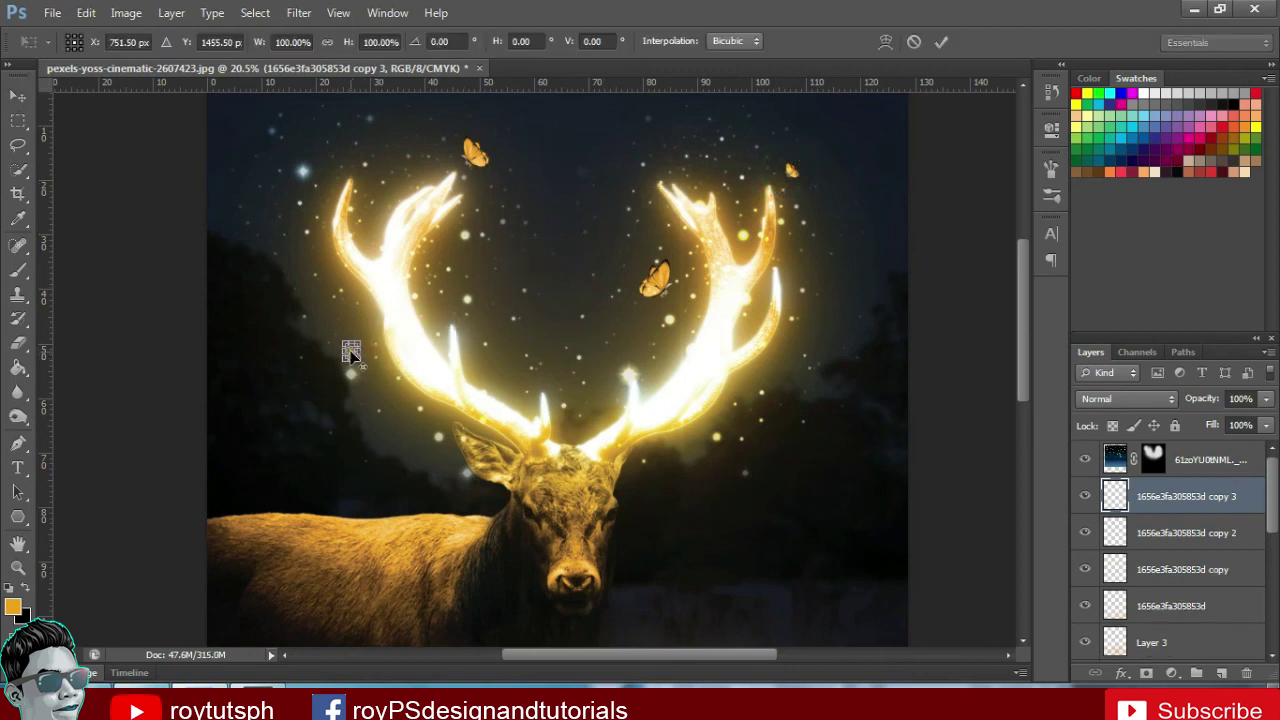
right_click(350, 352)
left_click(420, 632)
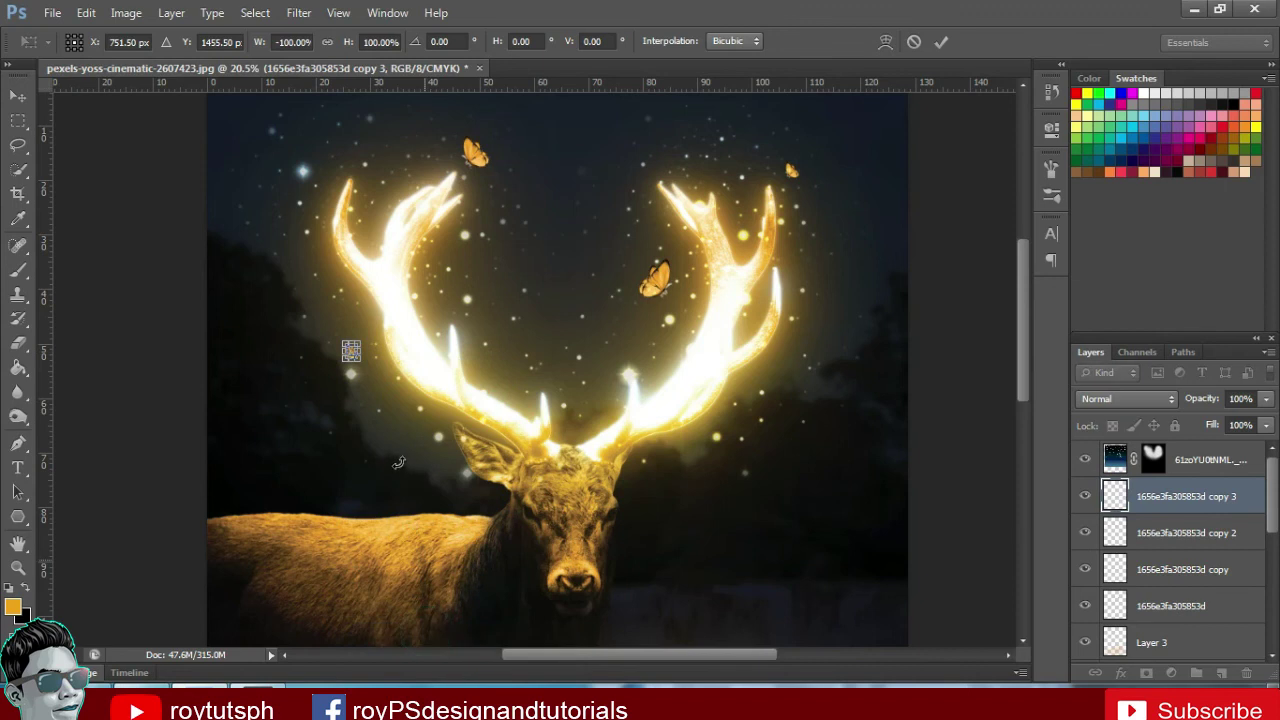
key("Return")
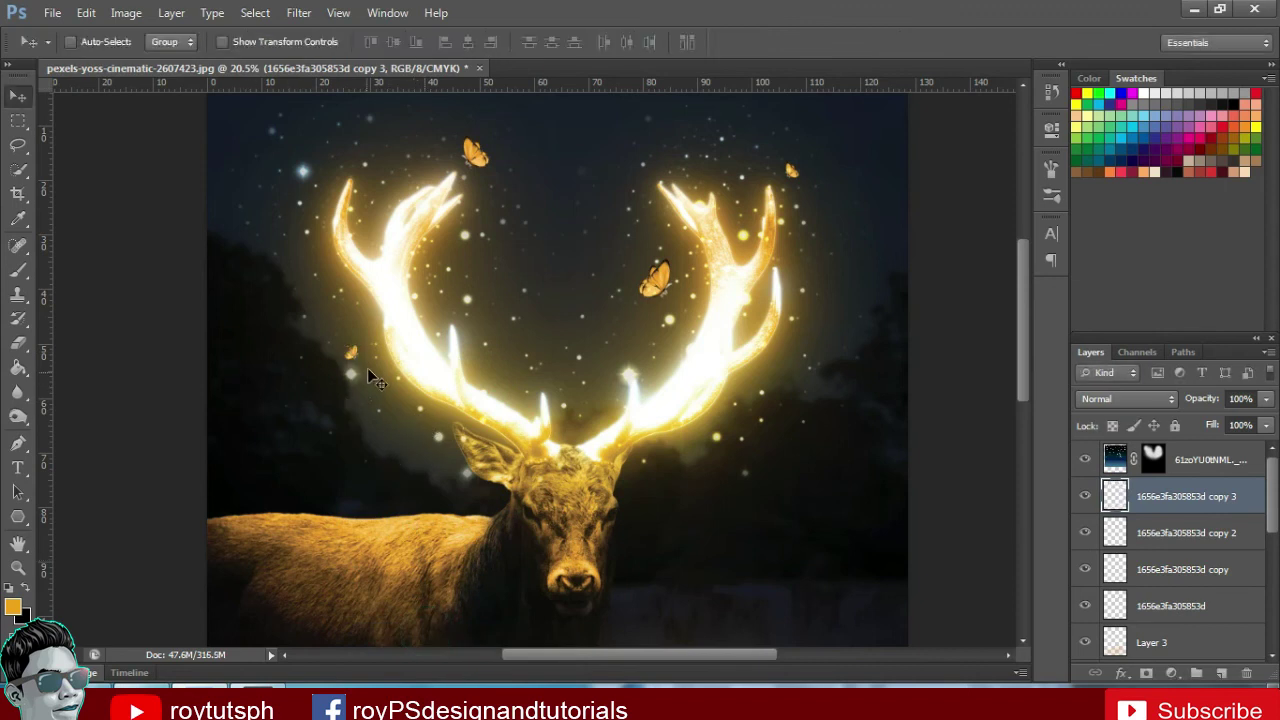
key("ctrl+t")
left_click_drag(361, 361, 373, 373)
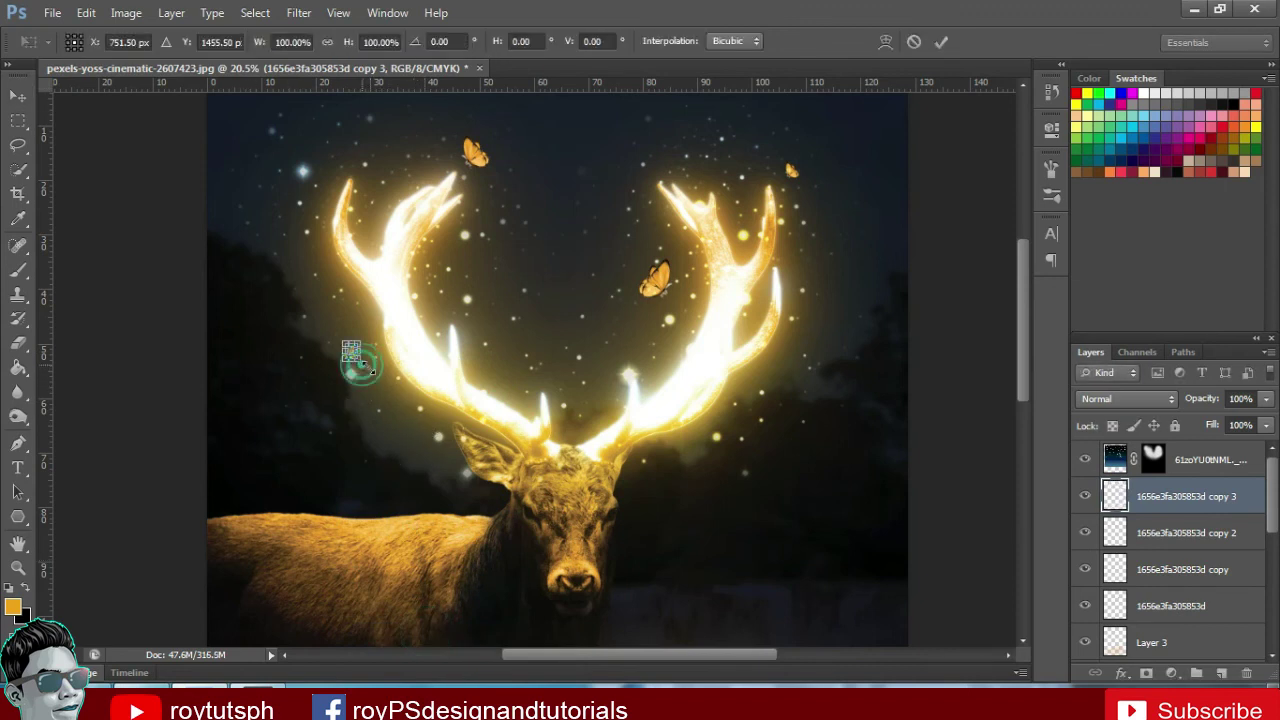
key("Return")
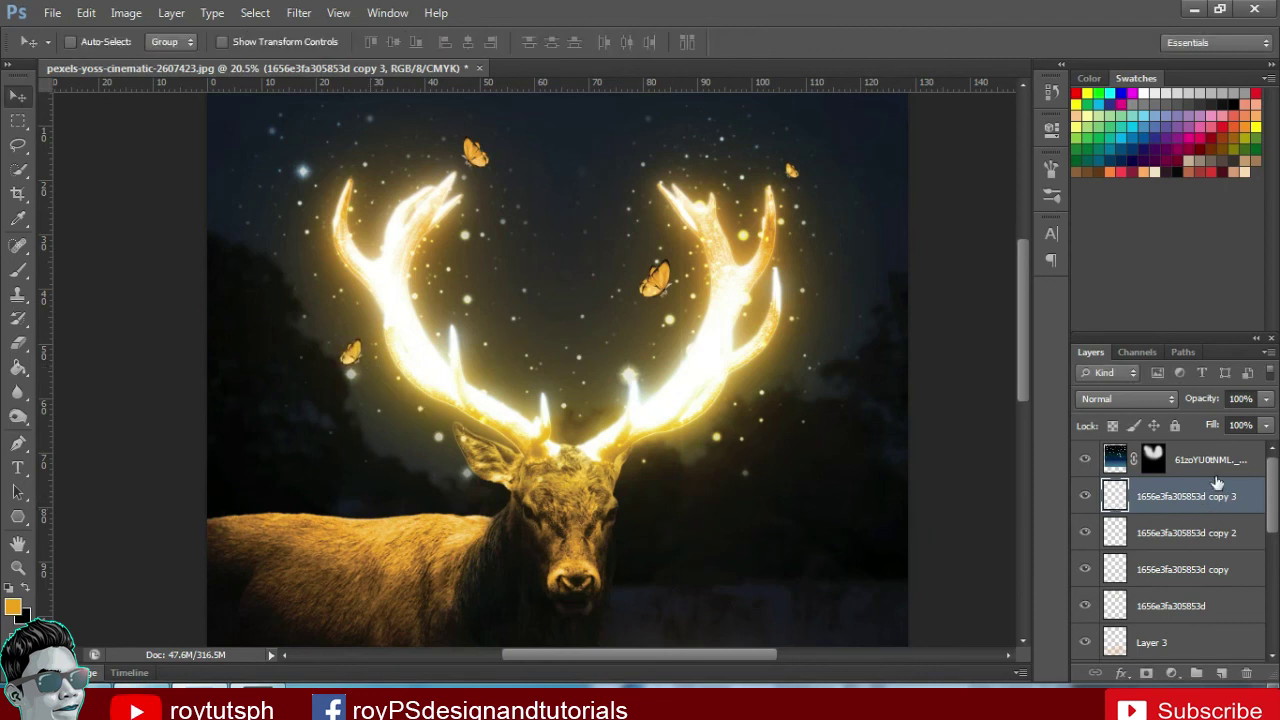
Create empty Layer 4 and move it to the top of the stack
key("ctrl+shift+n")
key("Return")
left_click_drag(1220, 483, 1177, 462)
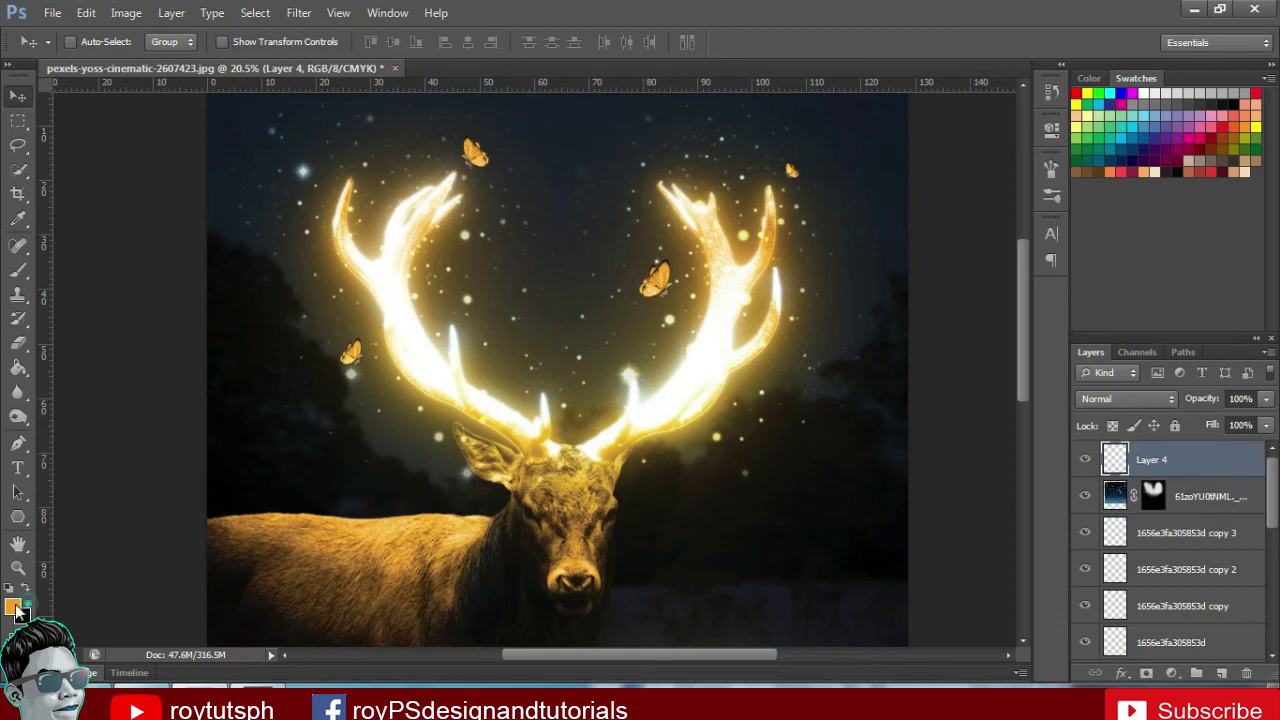
Set the foreground to a deep orange sampled from the deer's back, with a smaller brush
left_click(14, 606)
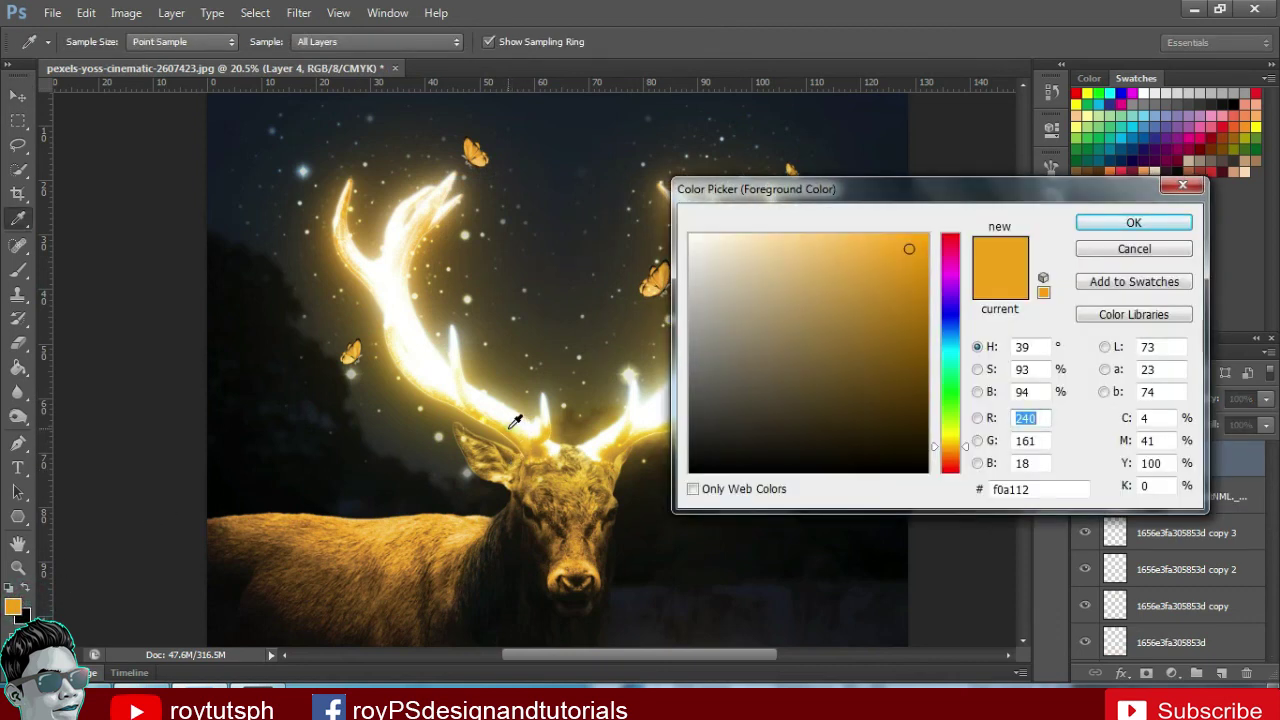
left_click(510, 424)
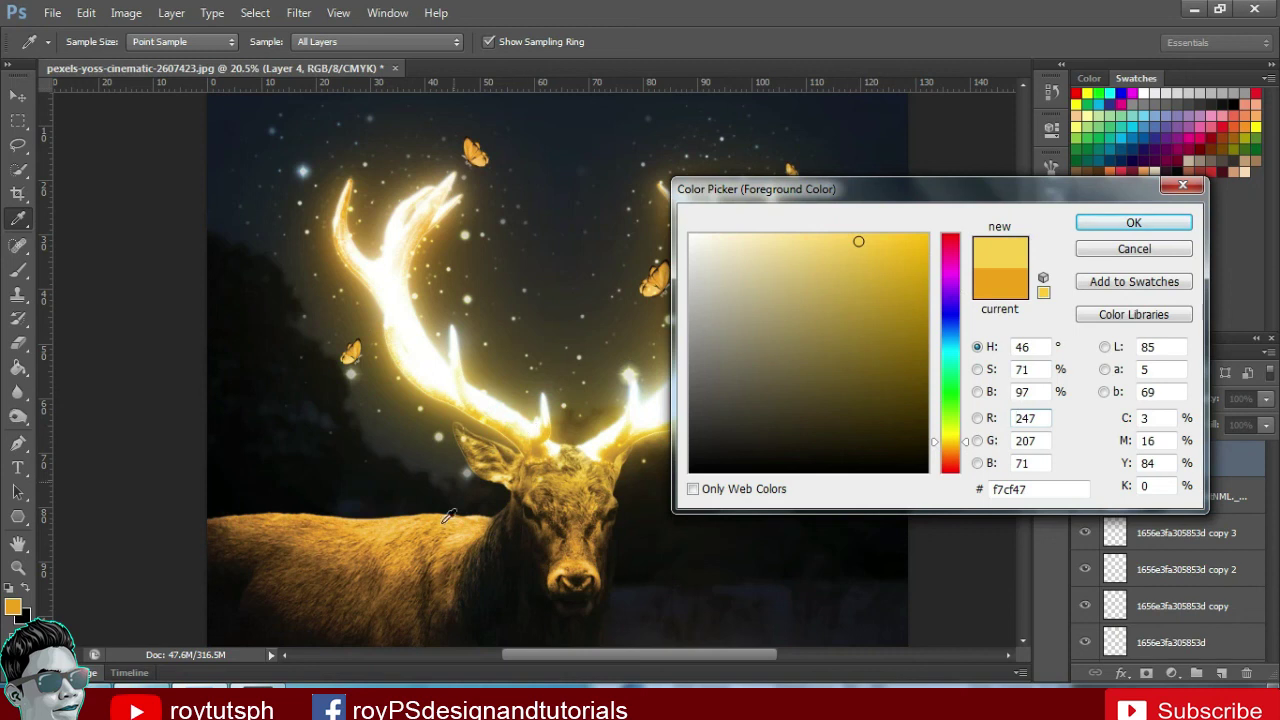
left_click(393, 530)
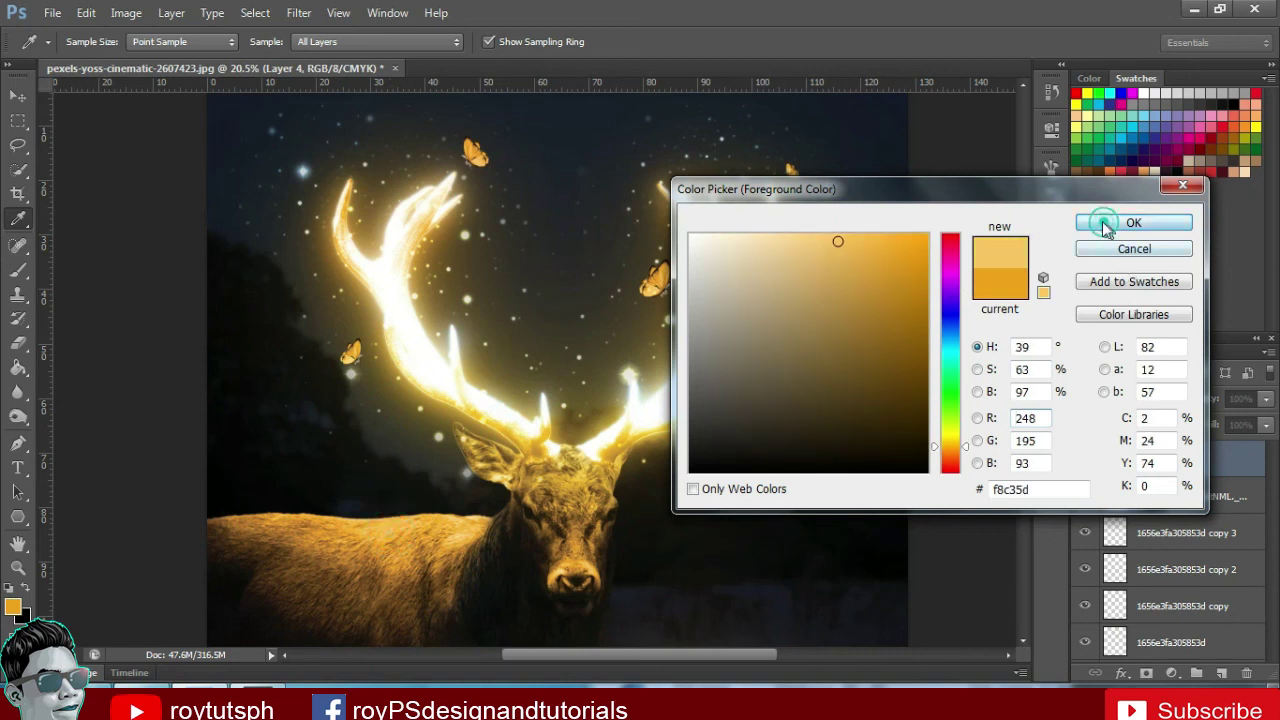
left_click(1134, 222)
key("b")
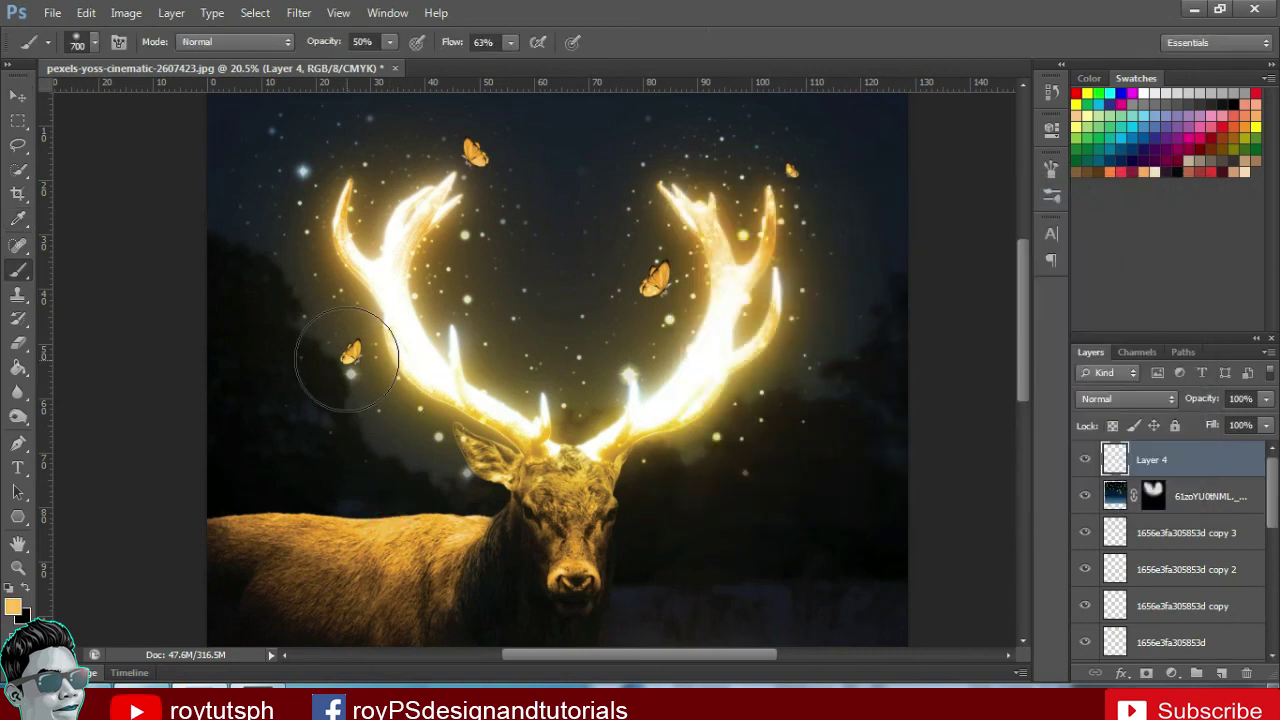
key("bracketleft")
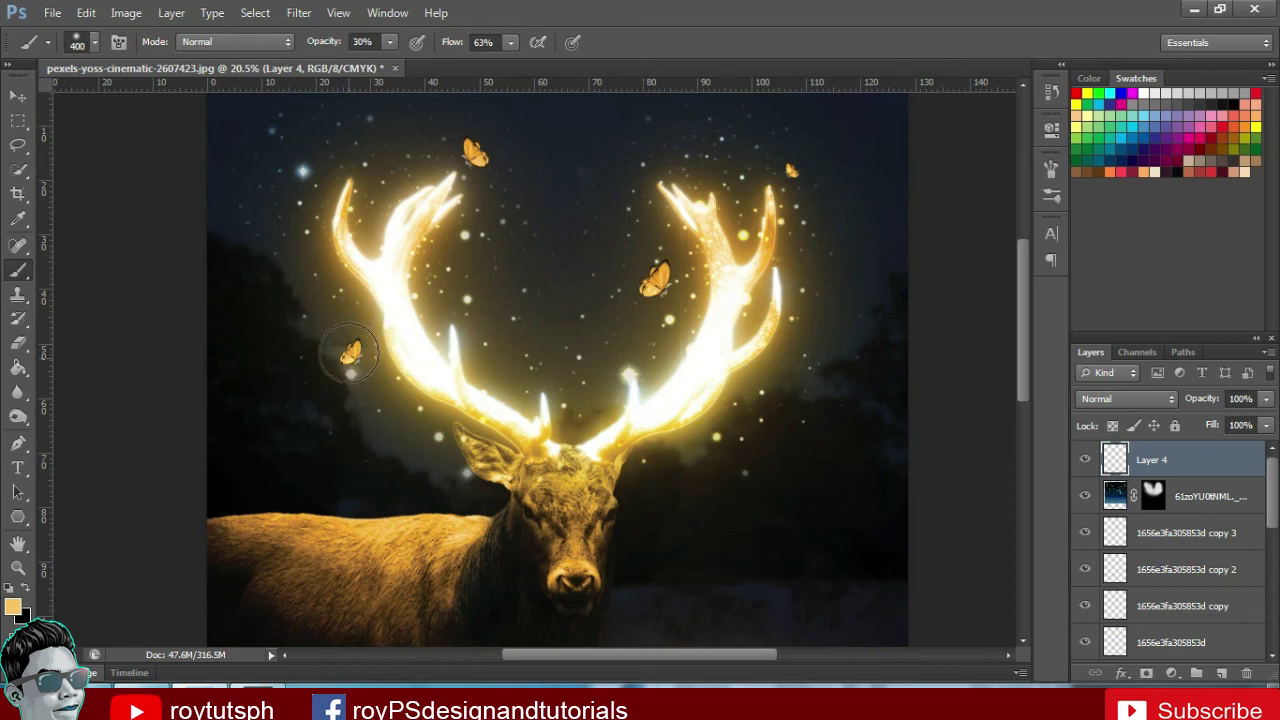
left_click(16, 604)
left_click(443, 541)
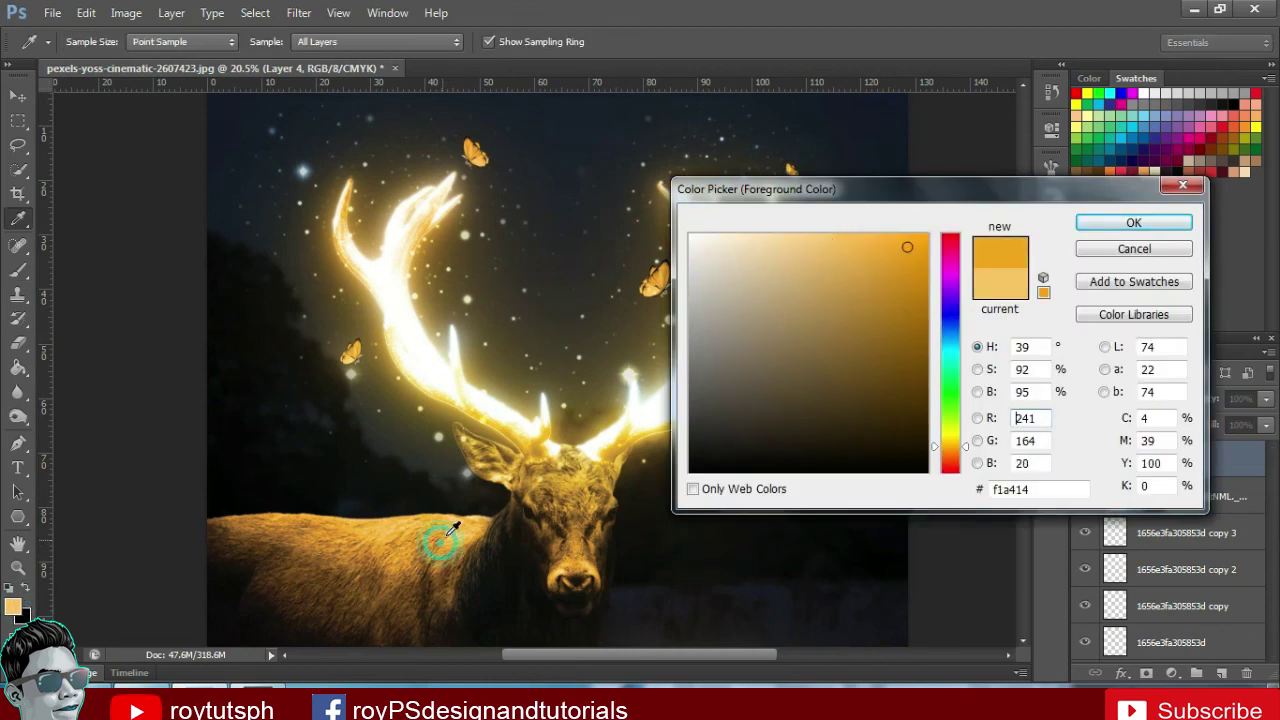
left_click(1134, 222)
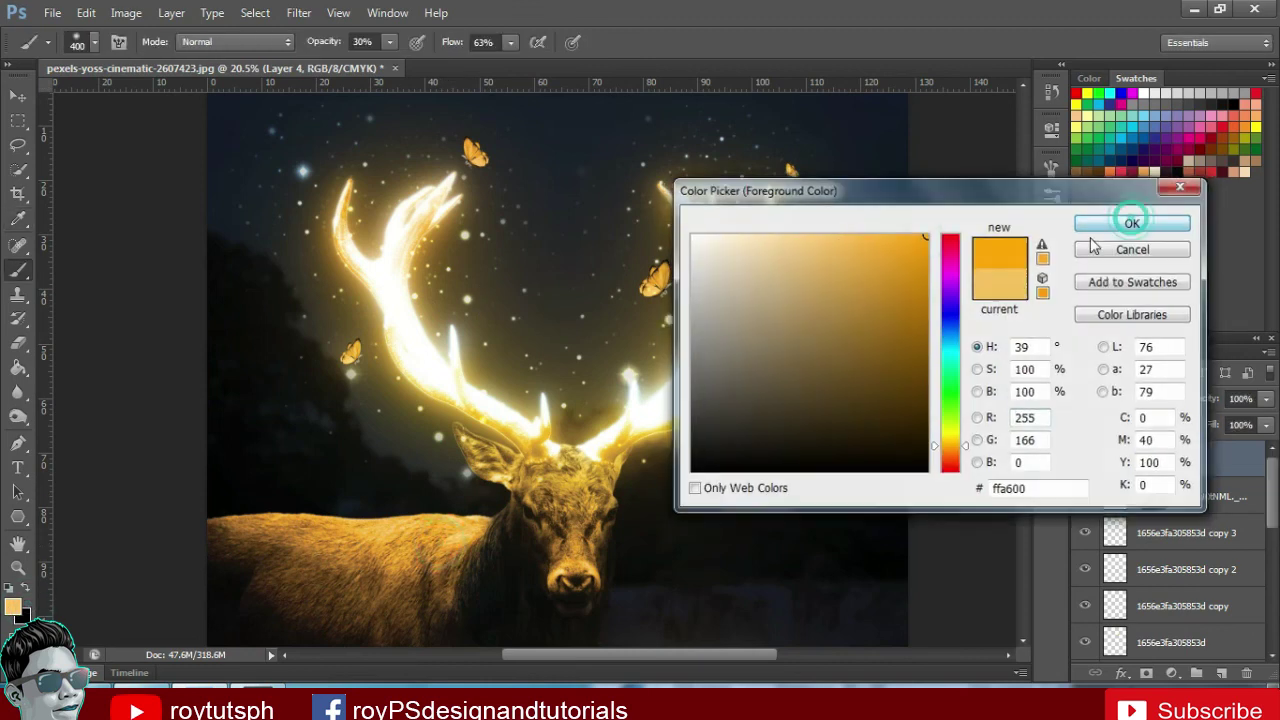
Dab a soft orange glow on each of the four butterflies, then move Layer 4 below them
left_click(349, 352)
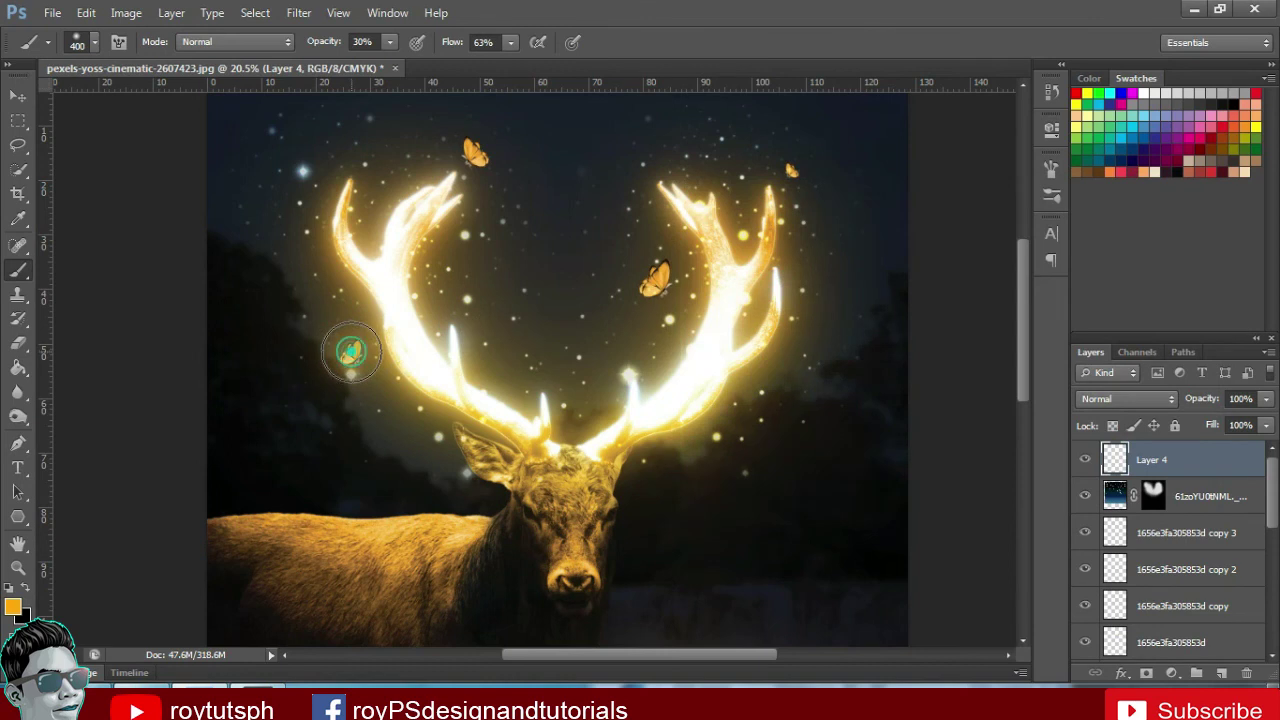
left_click(476, 152)
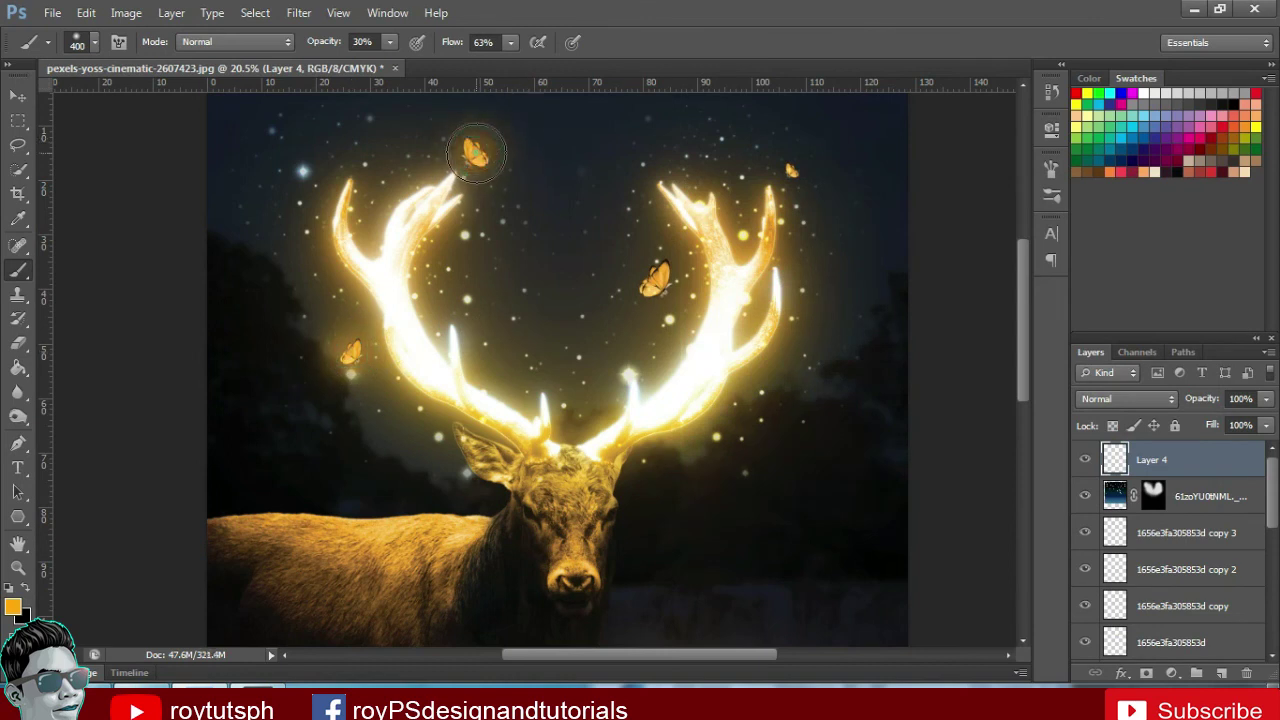
left_click(658, 283)
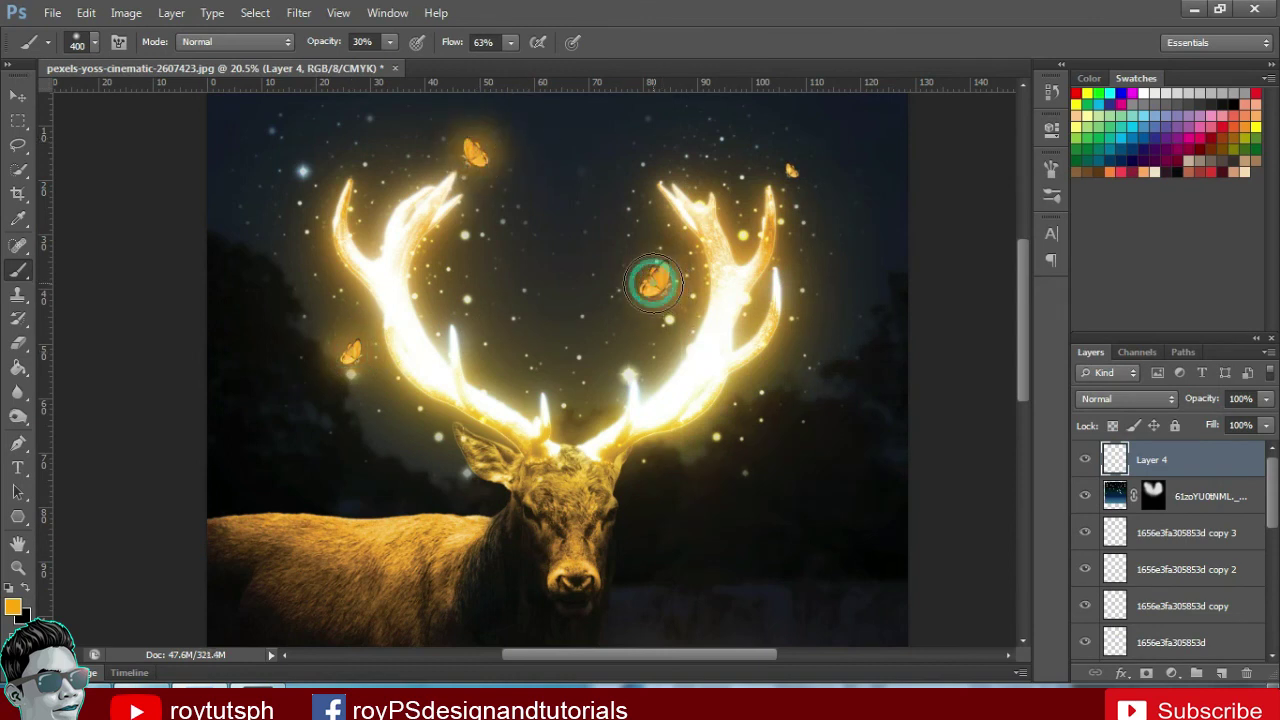
left_click(799, 181)
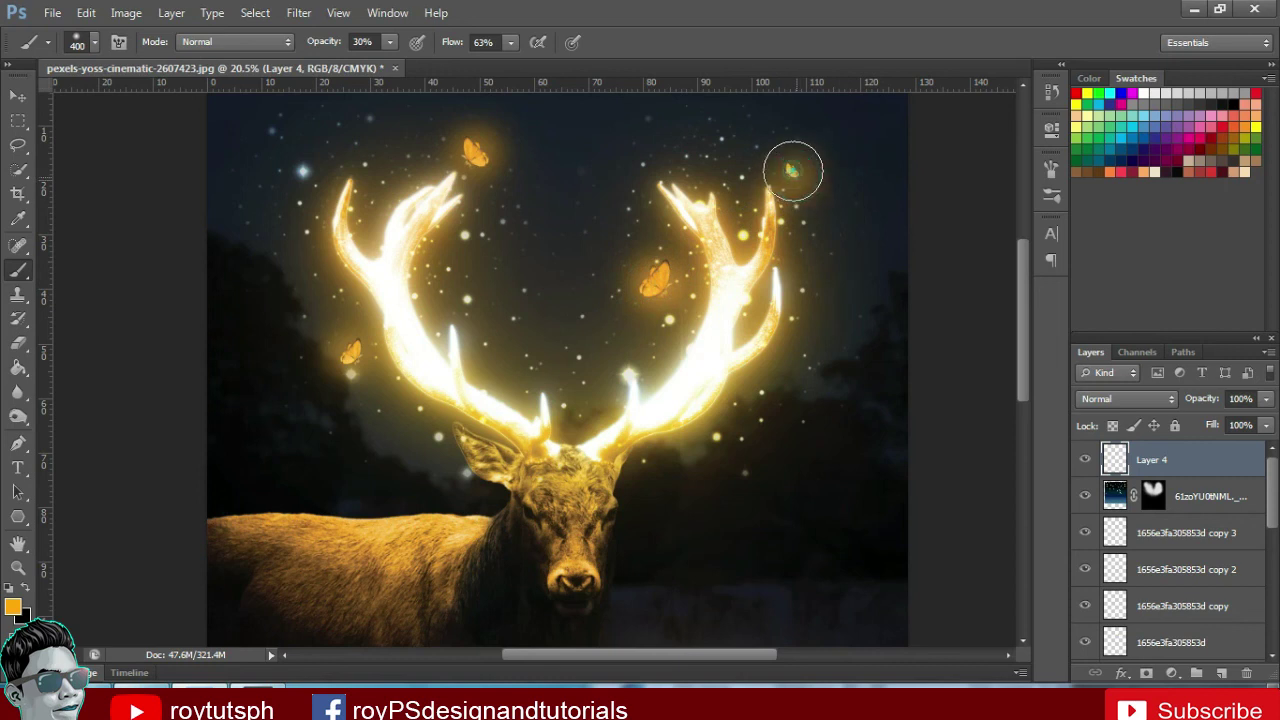
left_click_drag(1185, 462, 1188, 625)
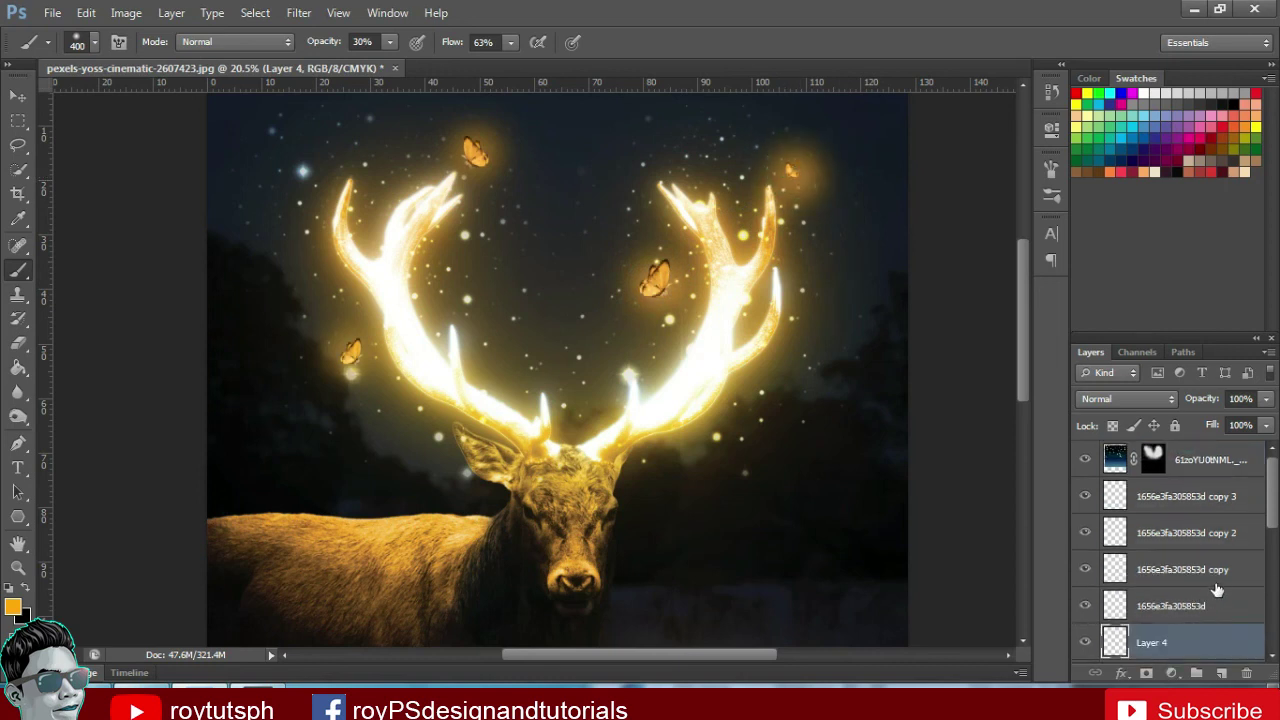
Brush extra soft glow dabs over the middle, top, right and left butterflies on Layer 4
scroll(1217, 590, "down", 1)
scroll(1218, 580, "down", 2)
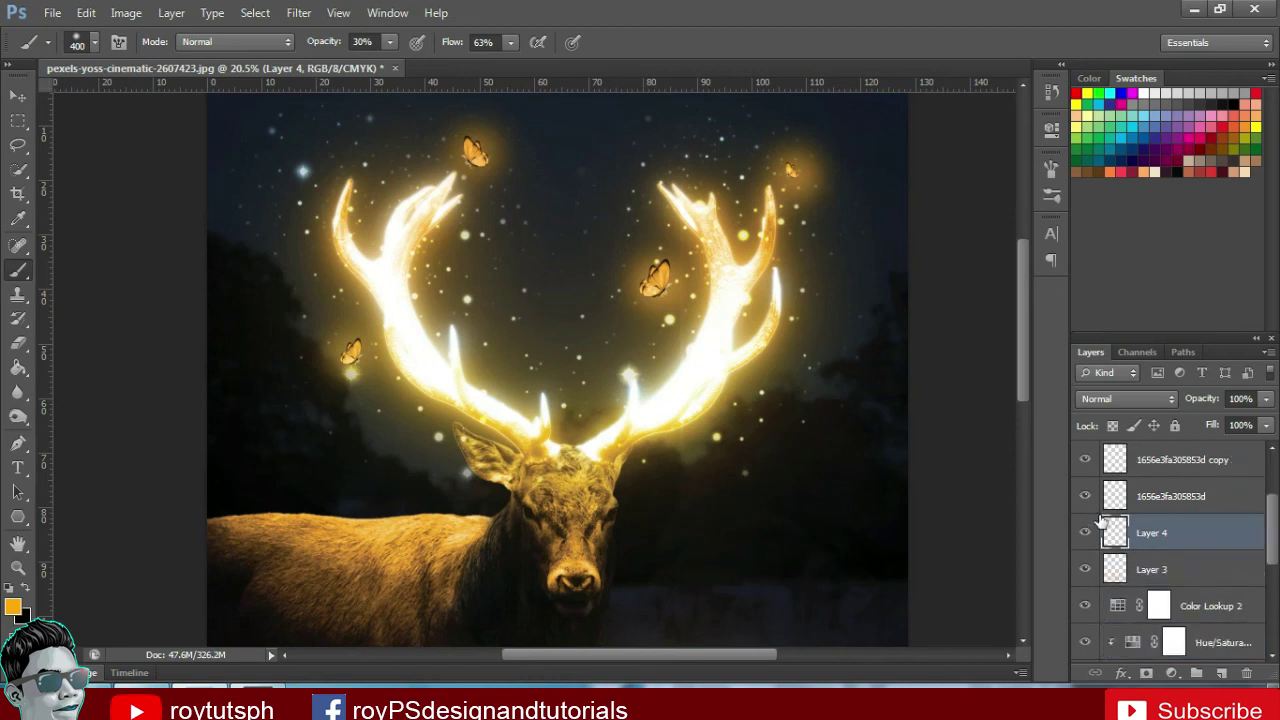
left_click(653, 279)
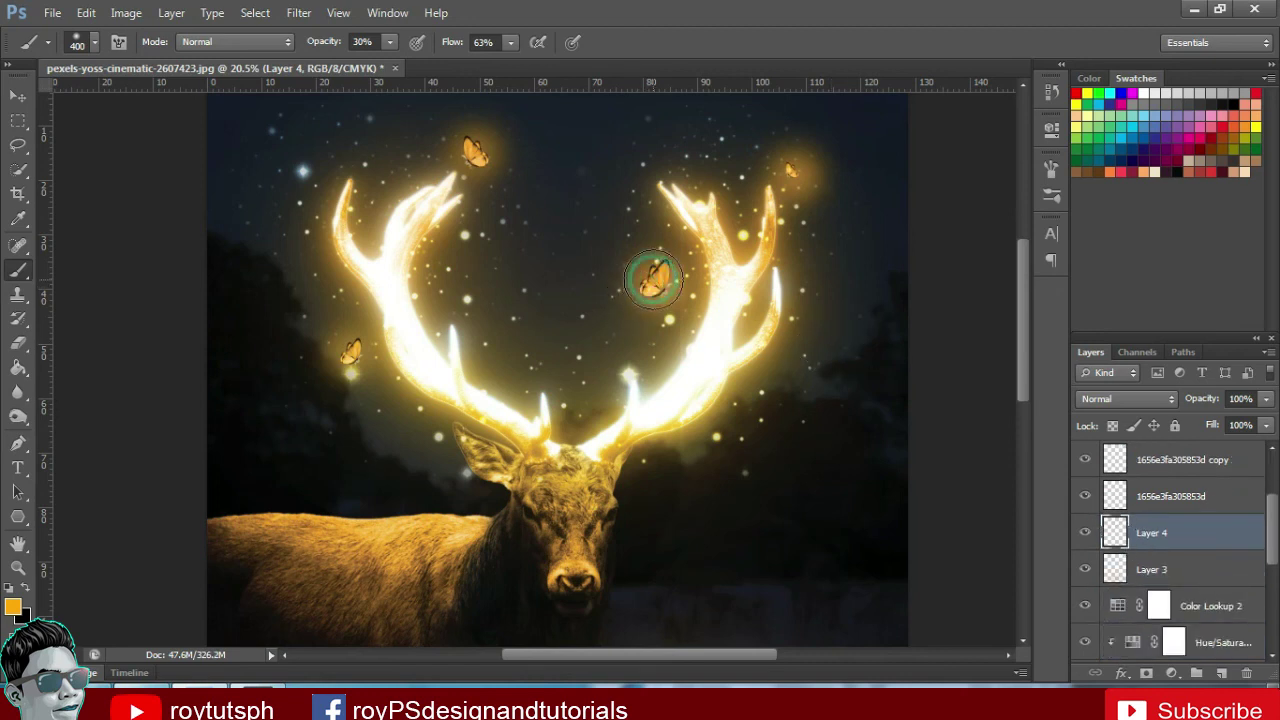
left_click(472, 144)
left_click(800, 178)
left_click(350, 350)
Zoom out to view the whole composite and switch to the Move tool
scroll(509, 440, "down", 2)
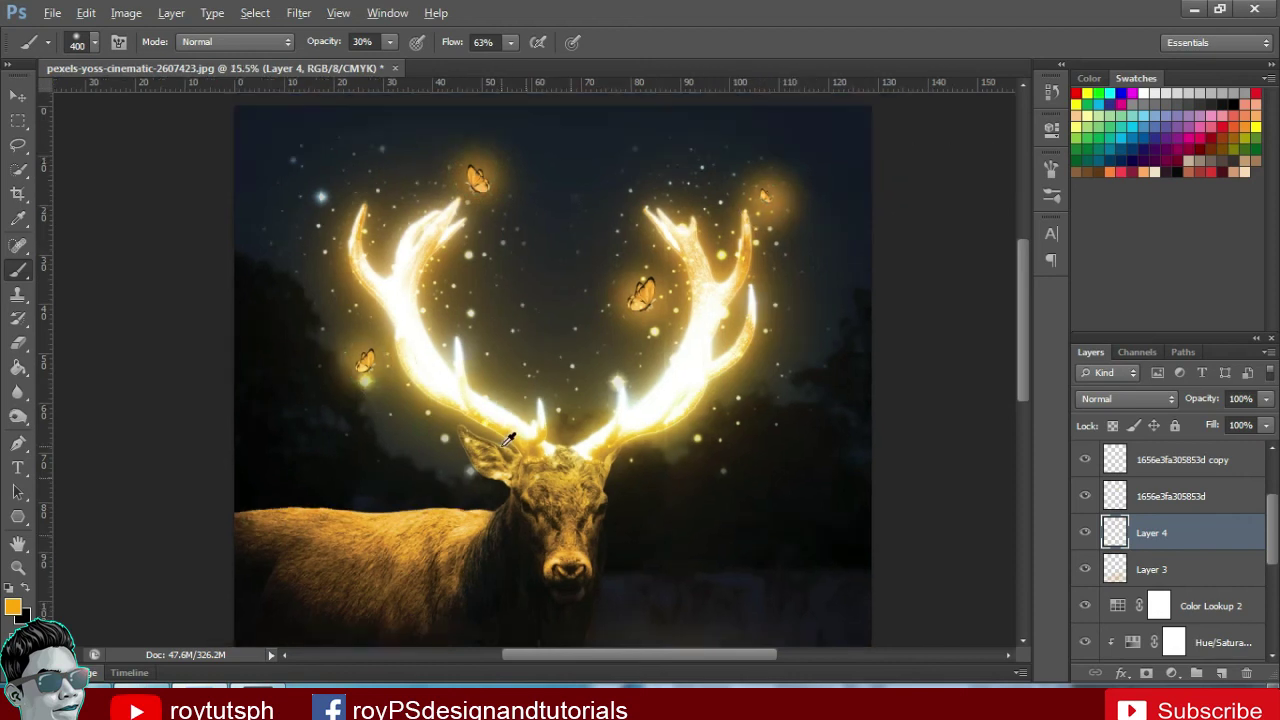
scroll(509, 440, "down", 1)
scroll(509, 441, "down", 1)
scroll(509, 440, "down", 1)
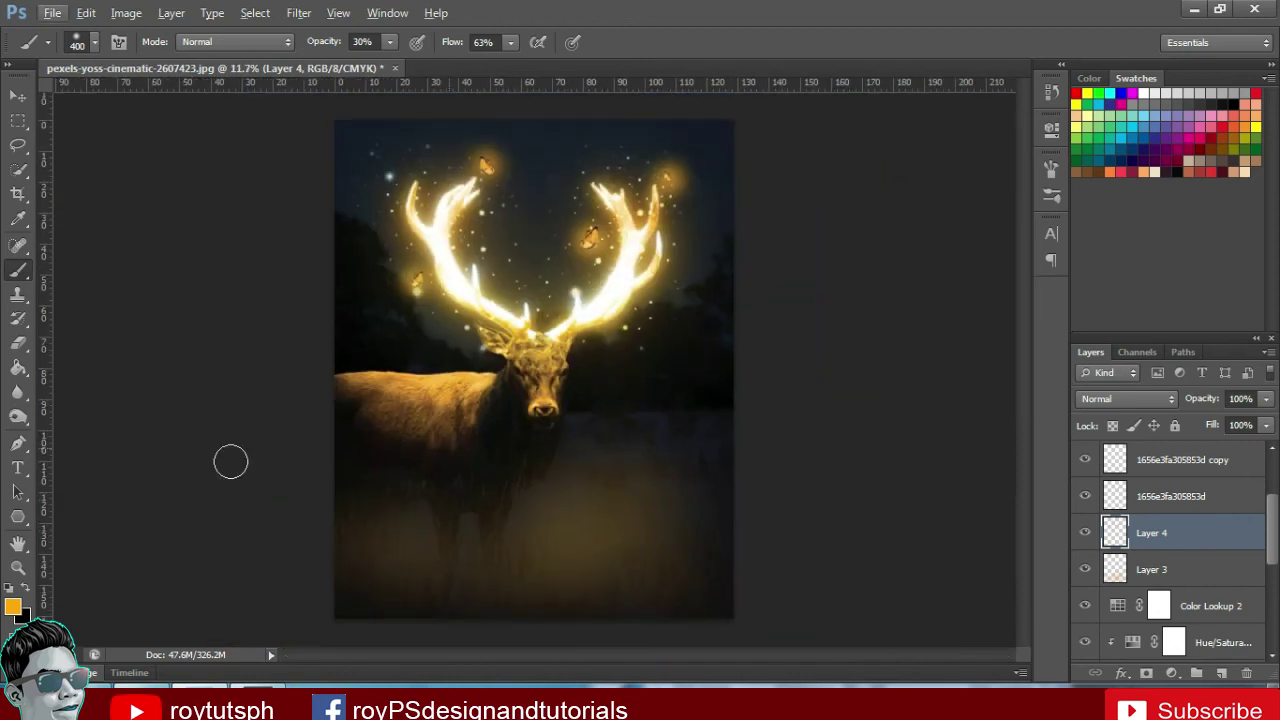
left_click(17, 96)
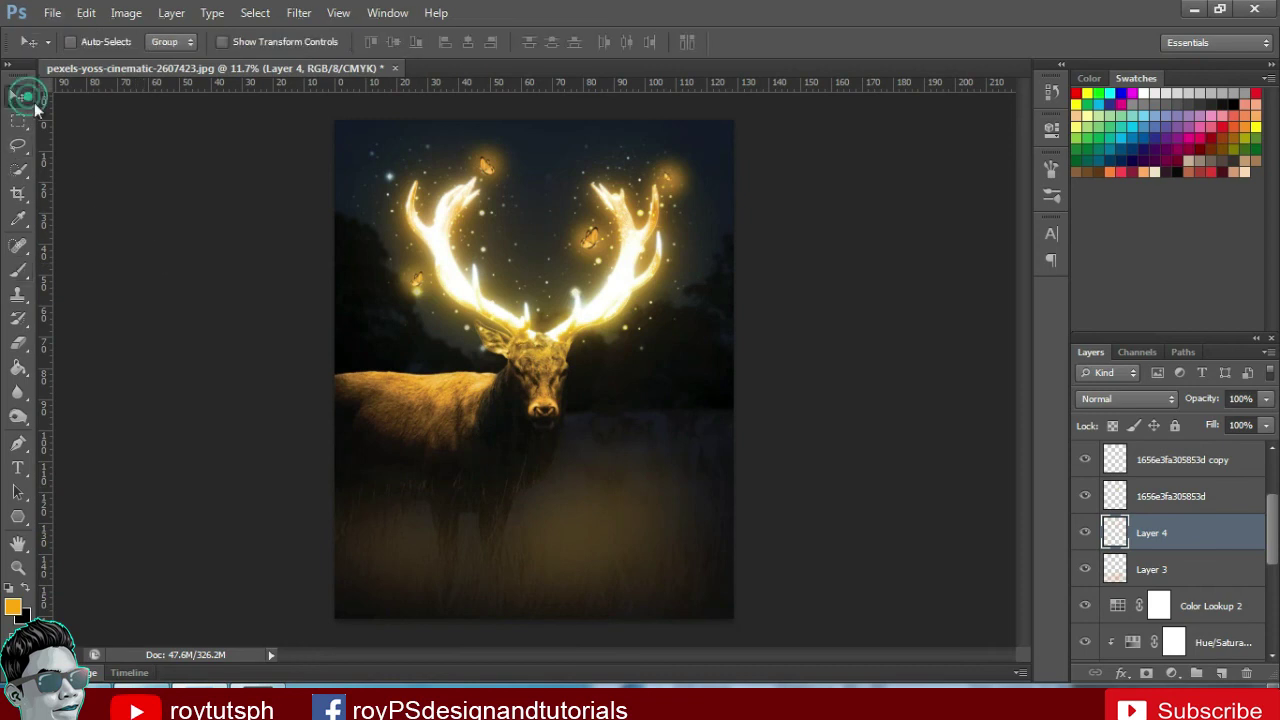